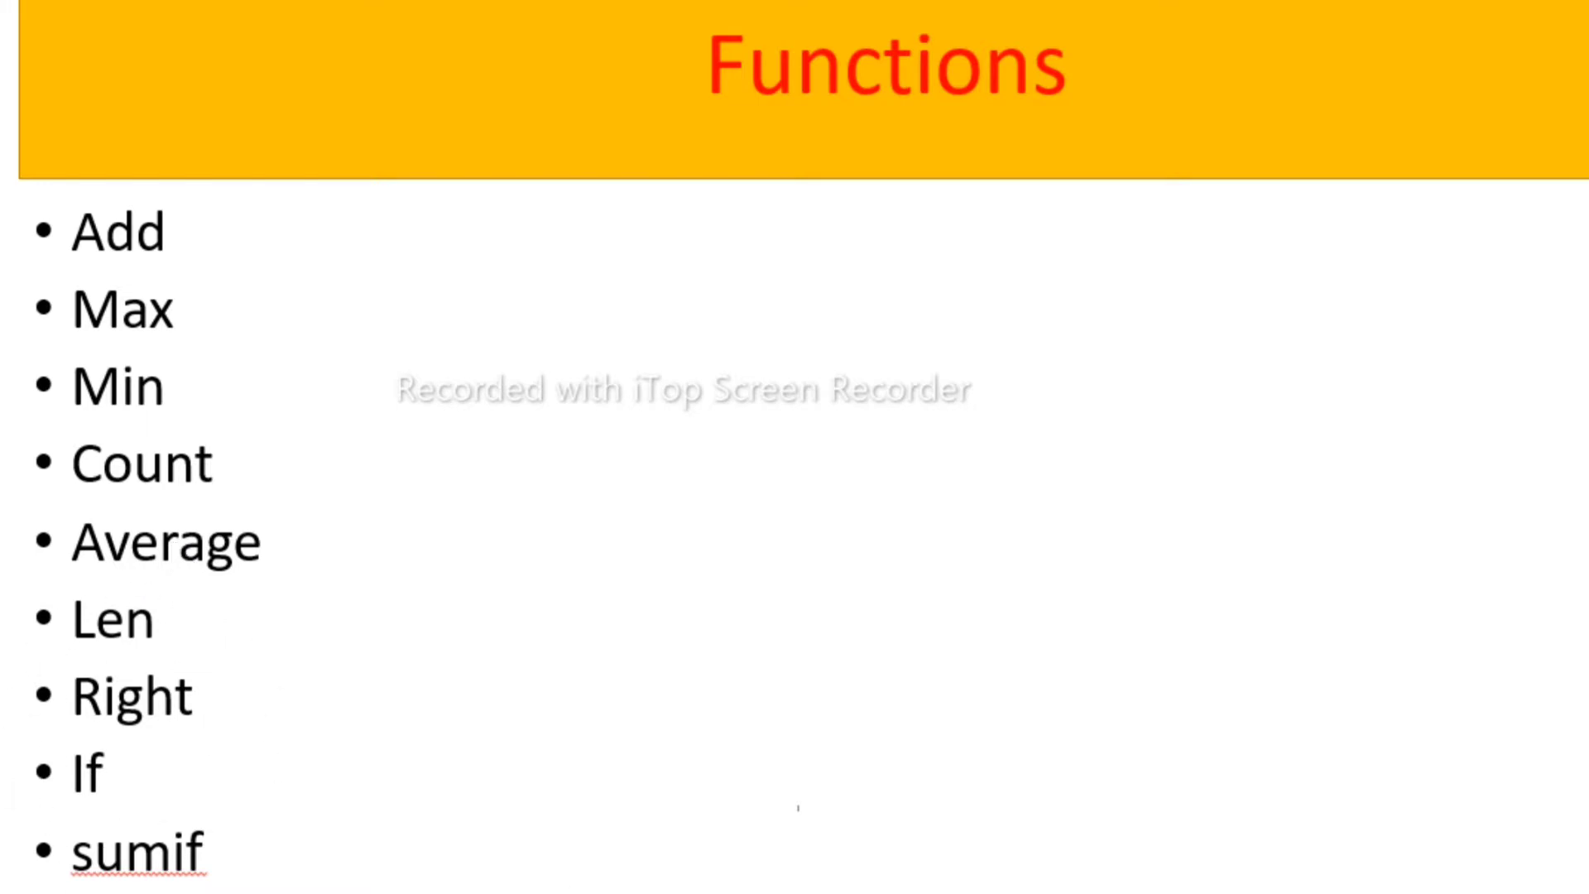
- Exit the Functions slideshow in PowerPoint and bring up Windows search
key("super")
left_click(814, 562)
key("Escape")
left_click(380, 879)
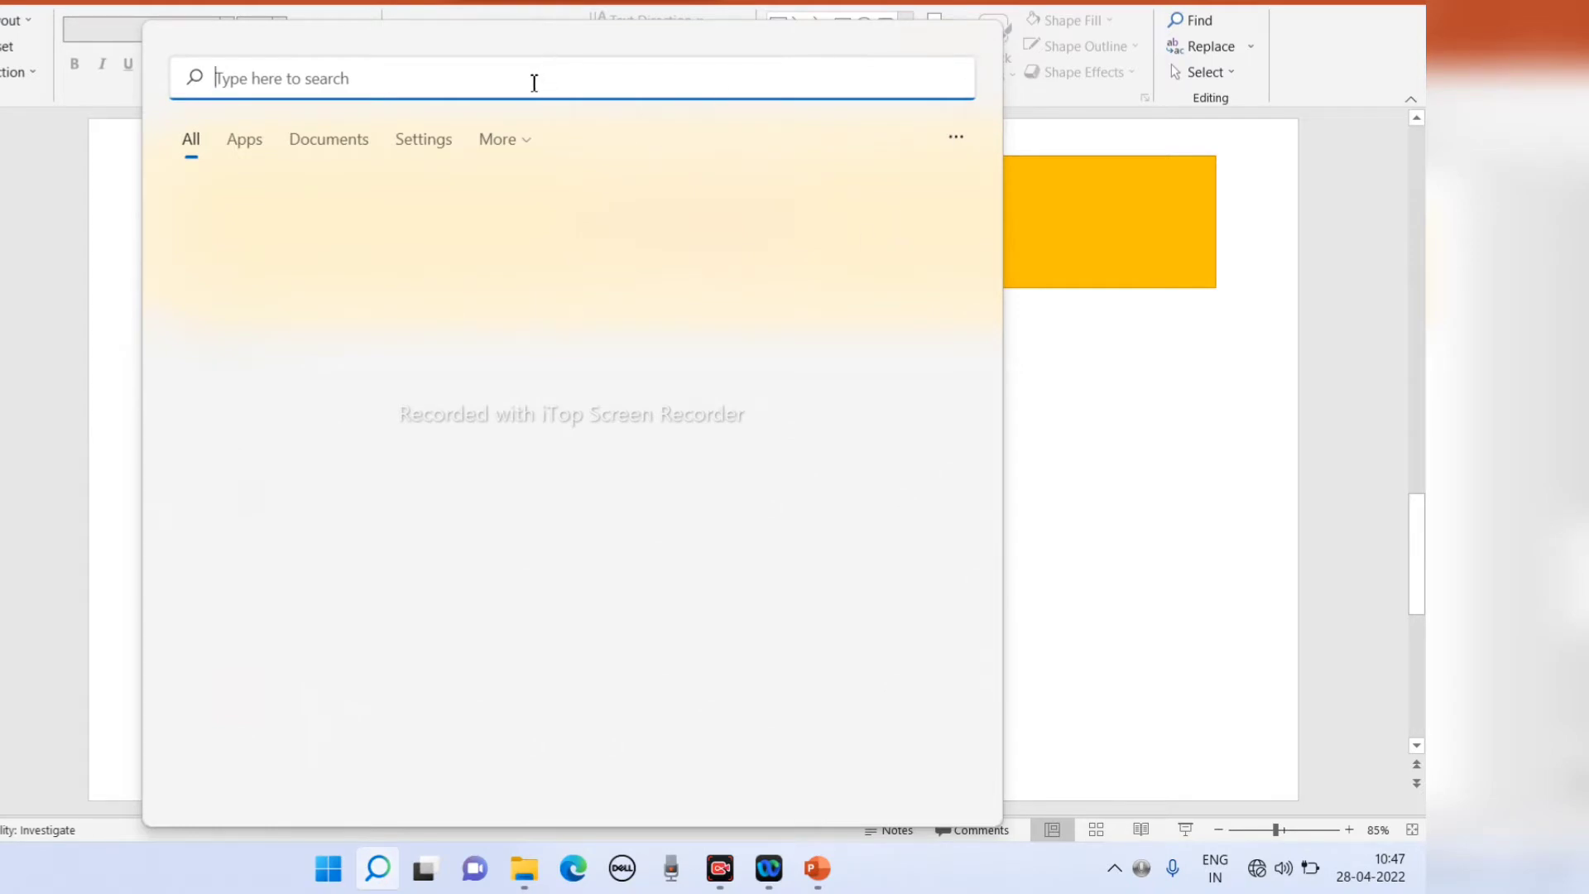
- Search for 'excel', launch Excel, and create a blank workbook
type("excel")
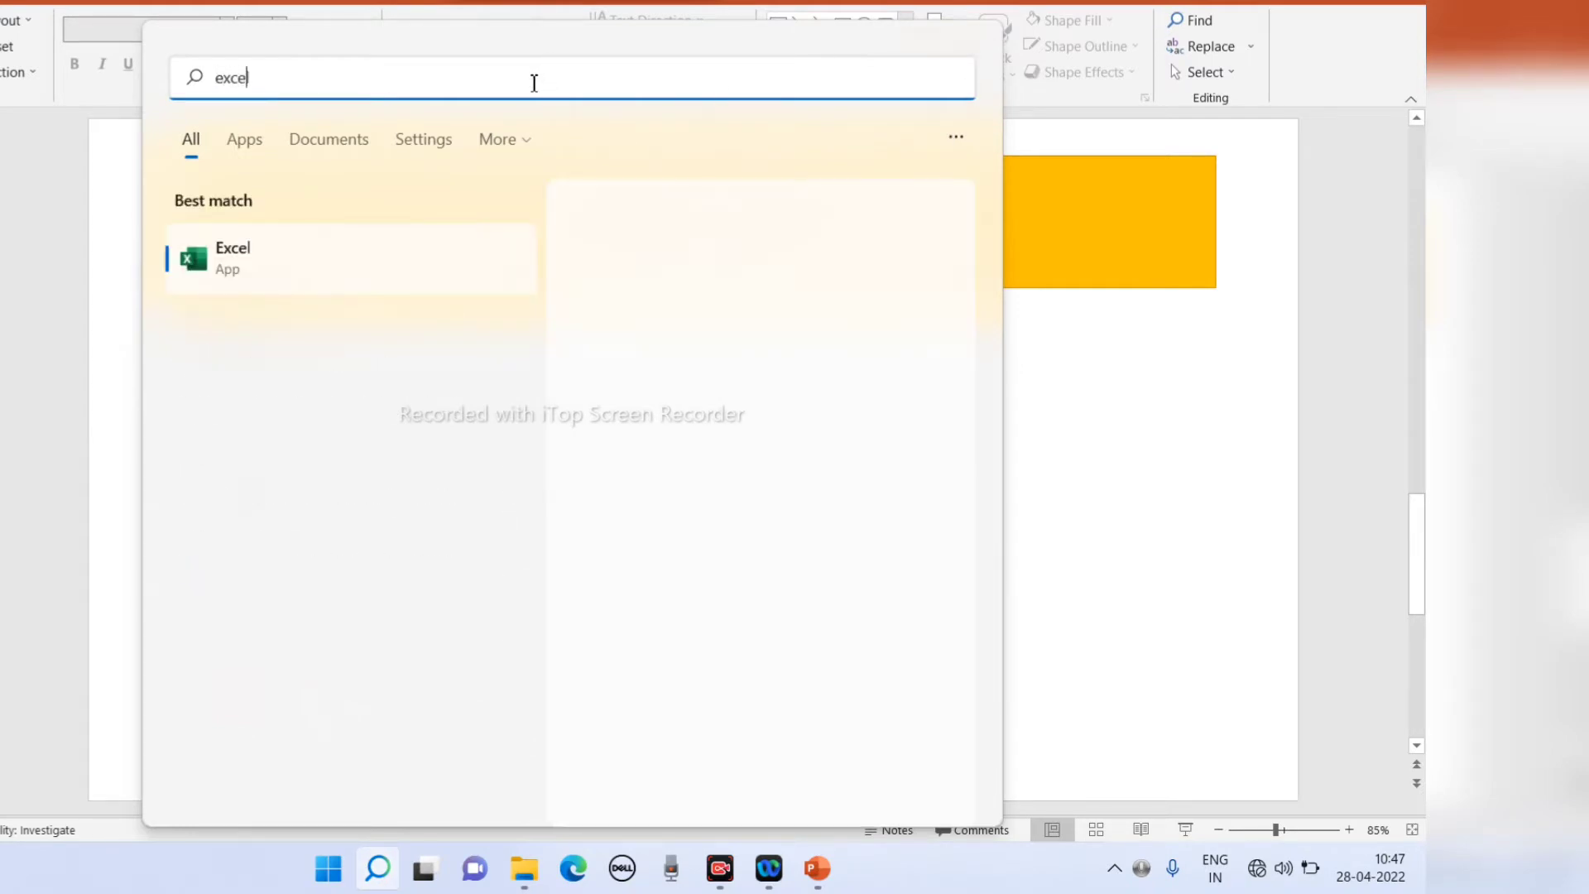
left_click(328, 265)
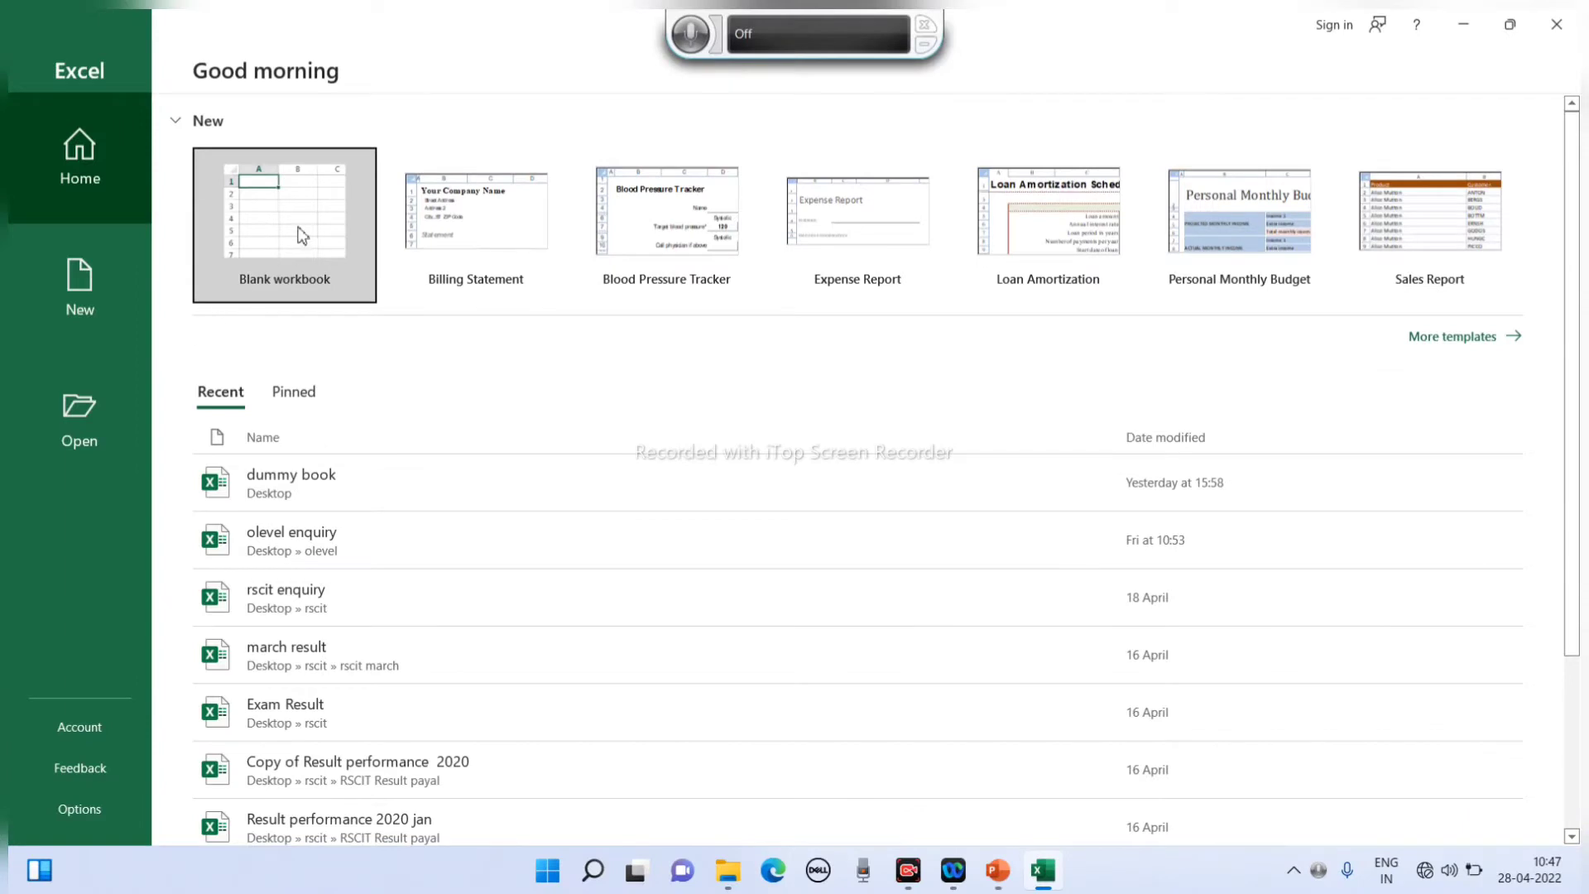
left_click(300, 230)
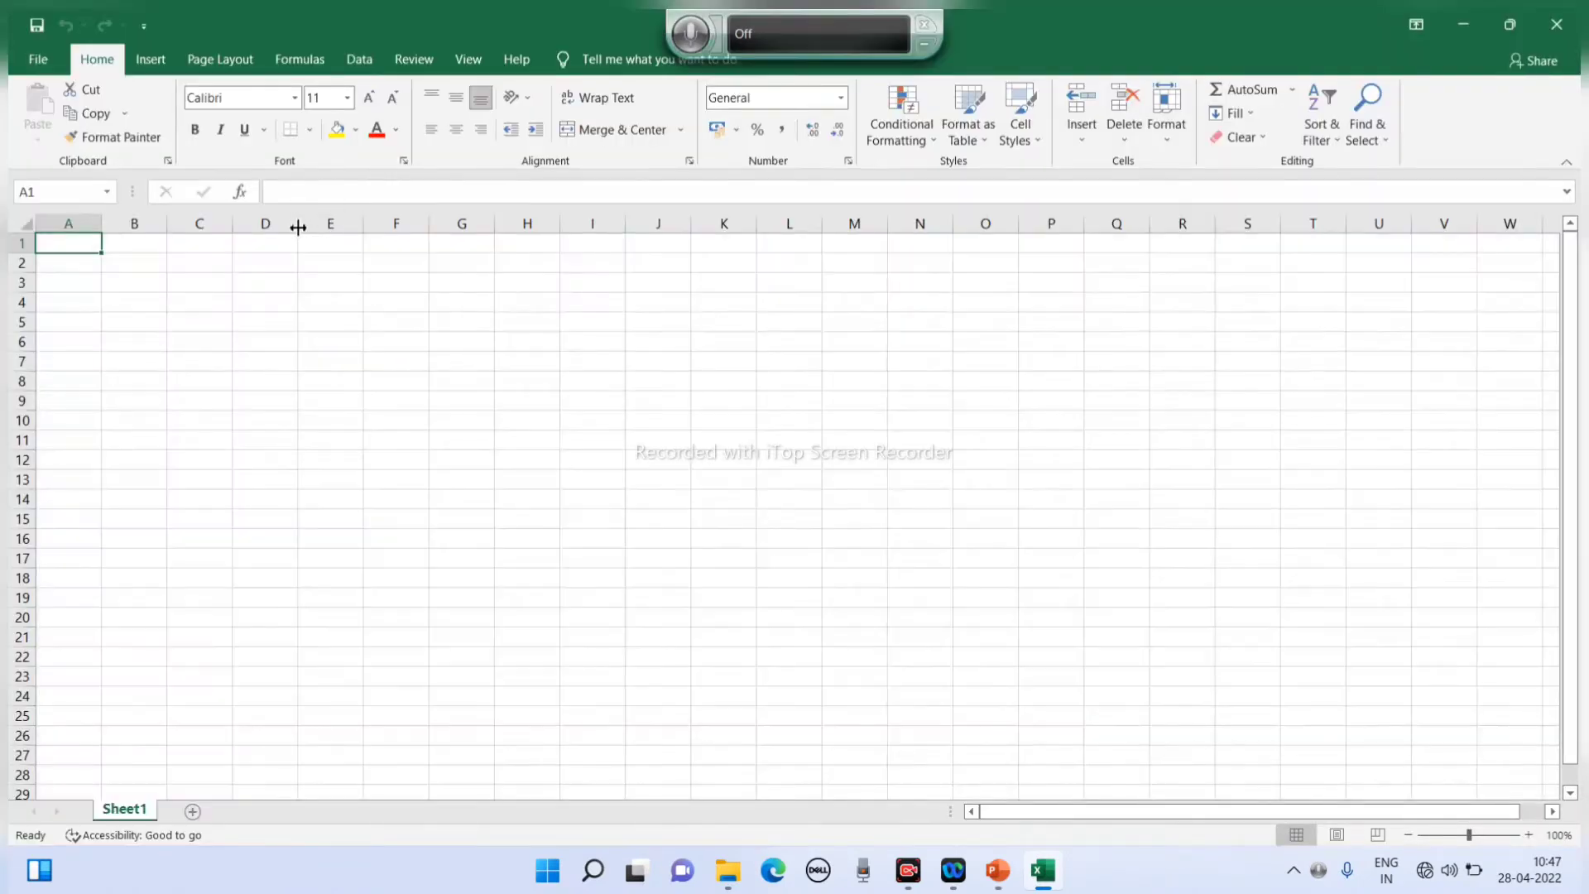
- Enter 23 in D7 and 25 in D8
left_click(290, 356)
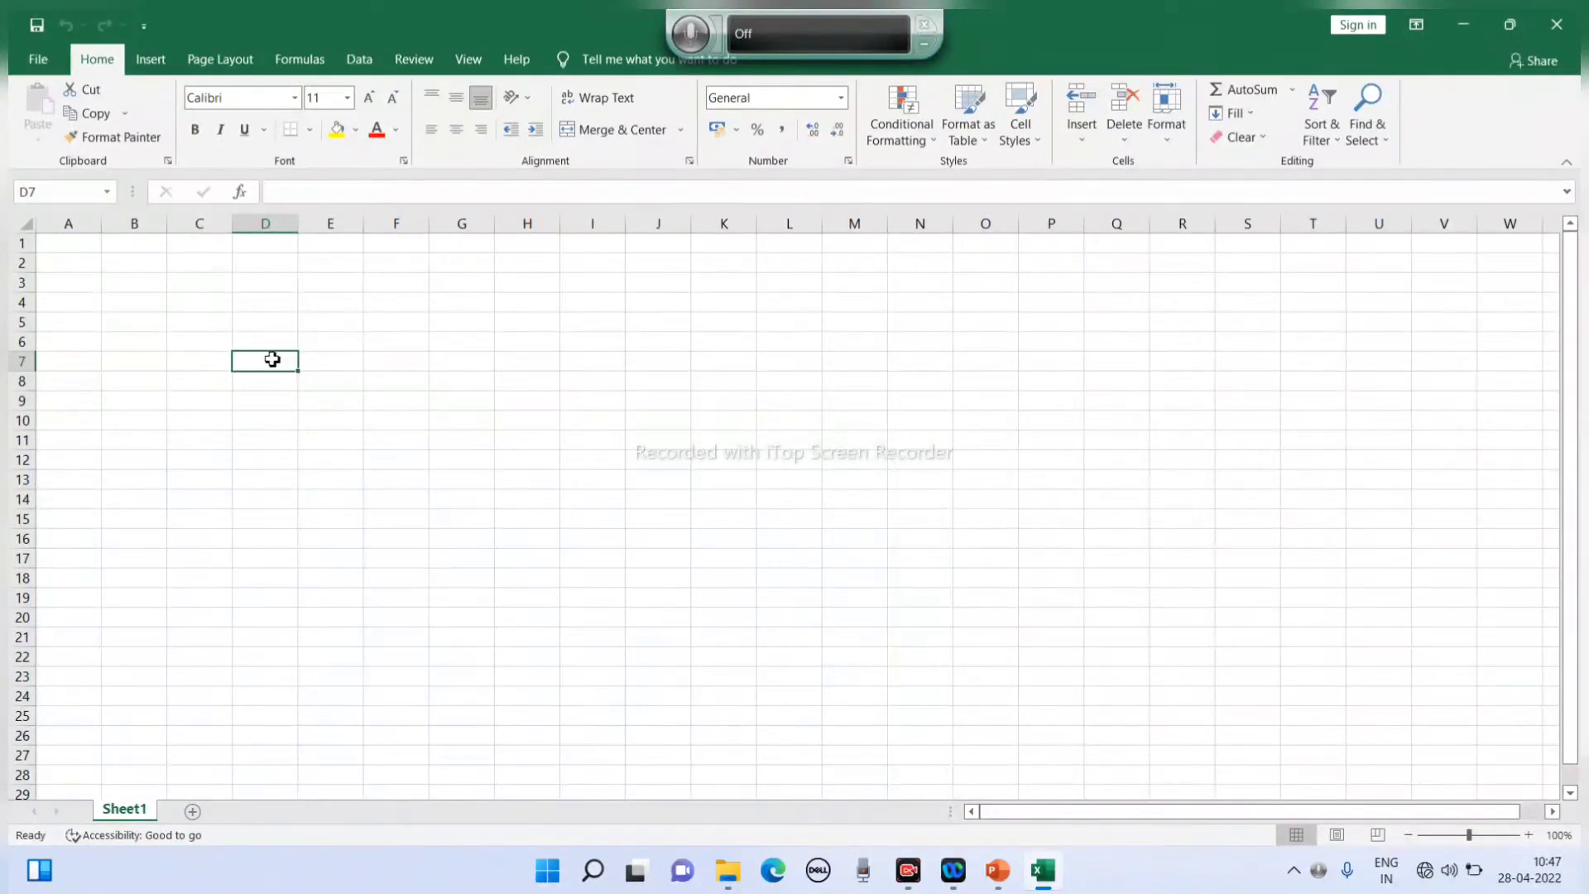
type("23")
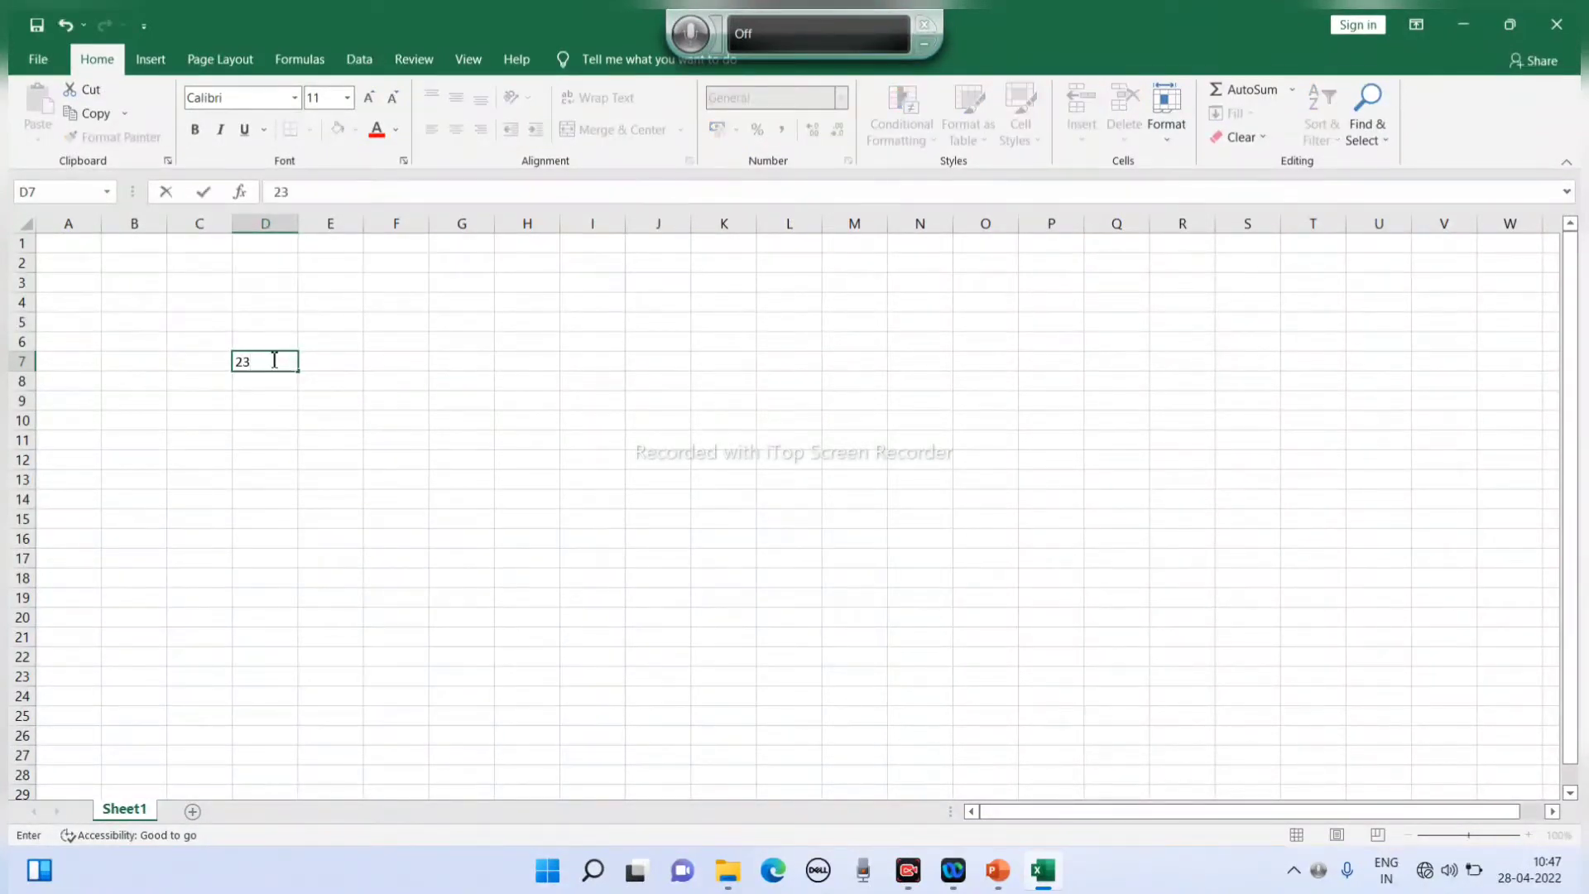
left_click(264, 379)
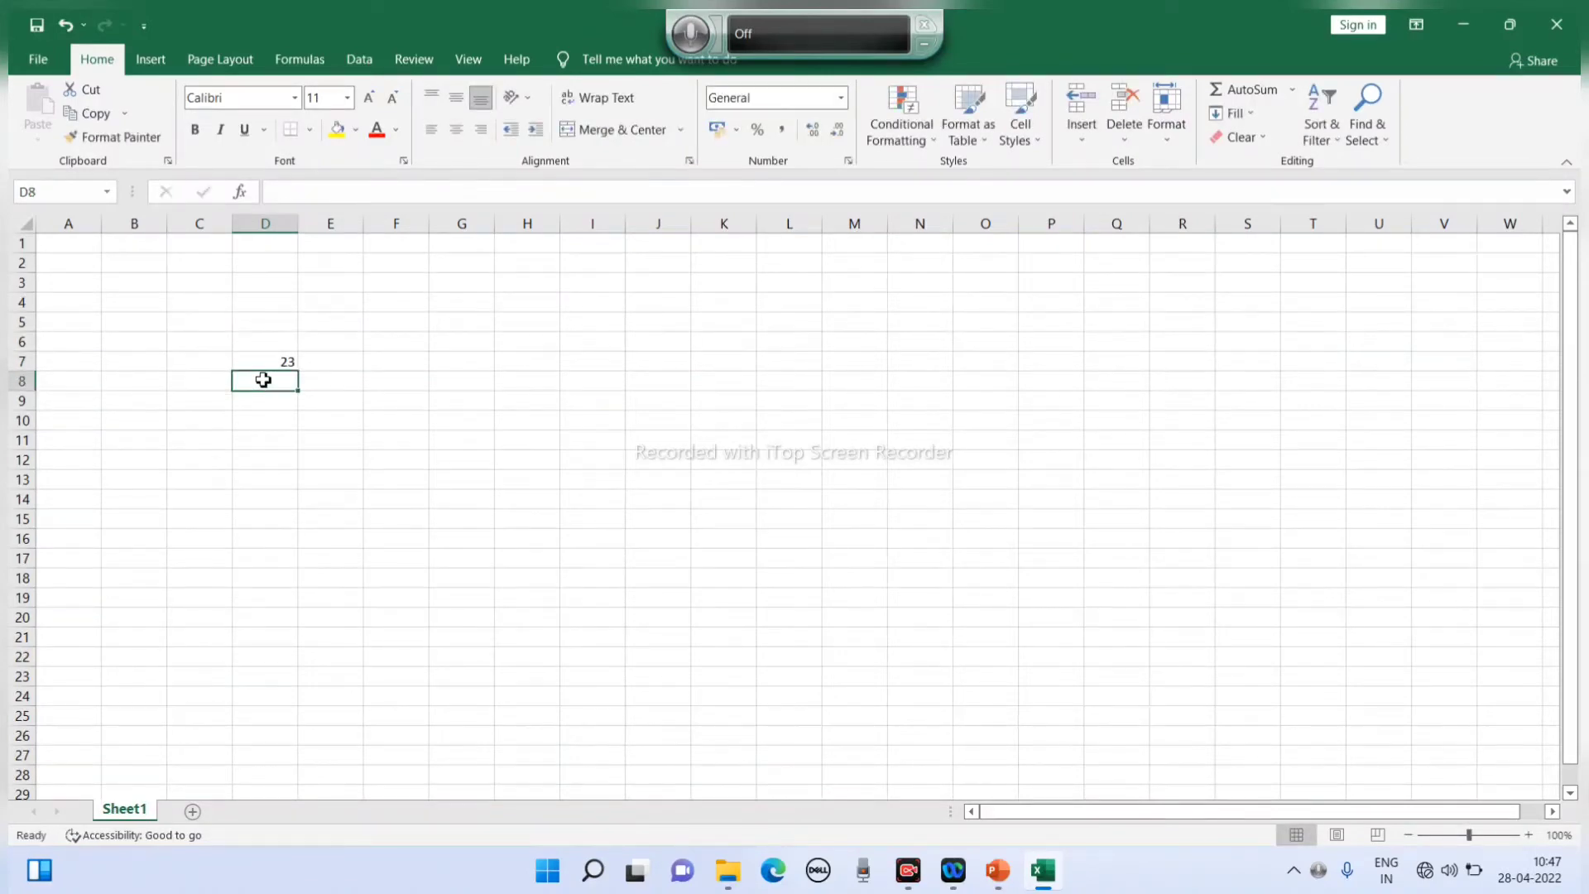
type("25")
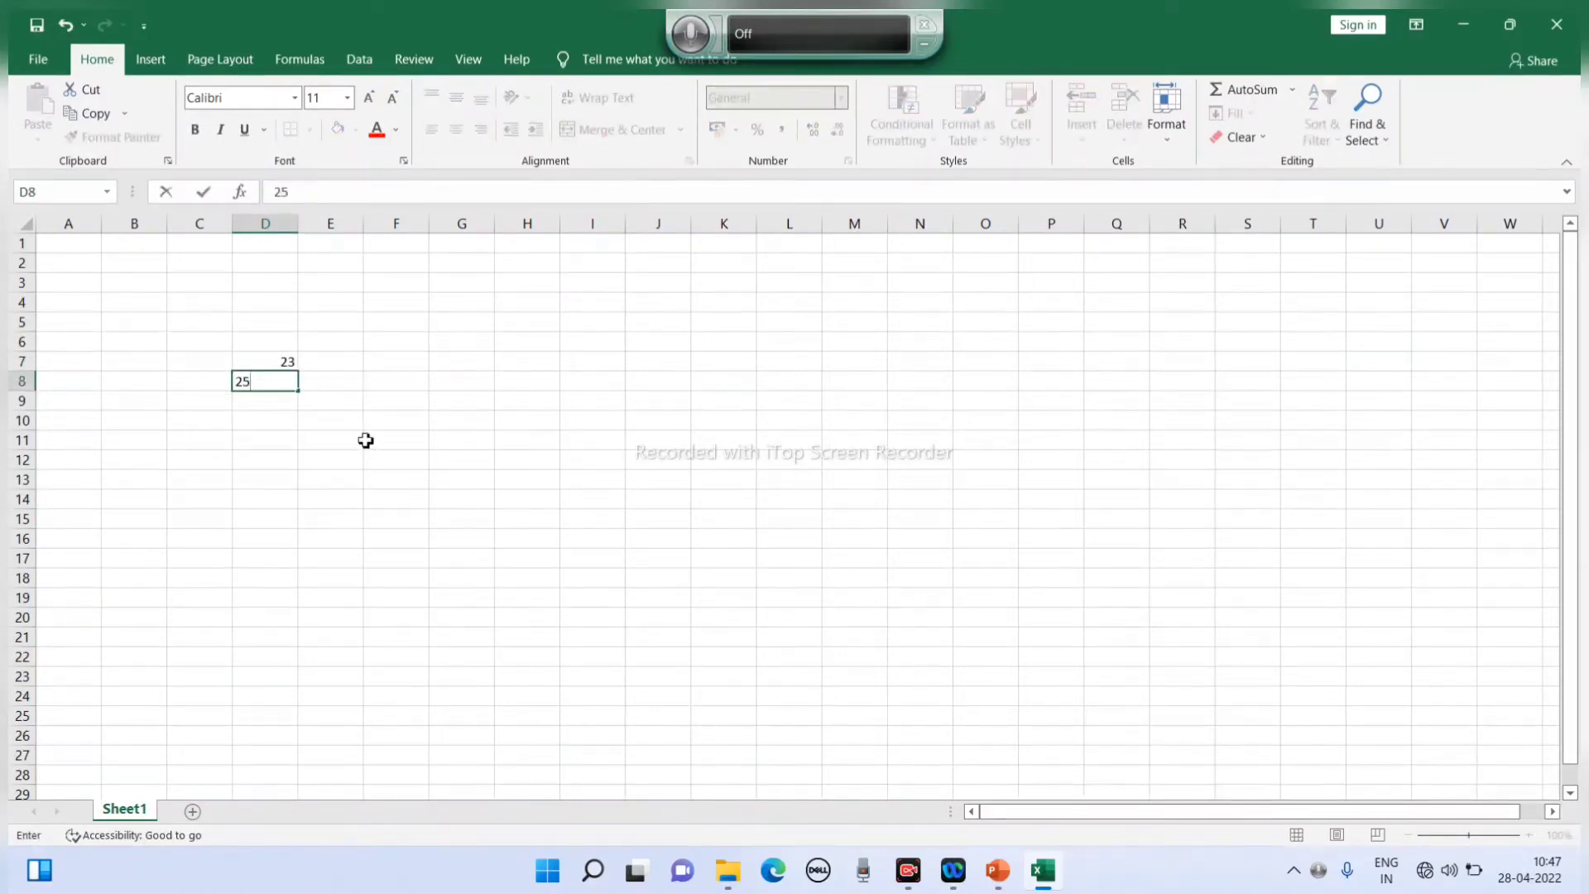
left_click(365, 441)
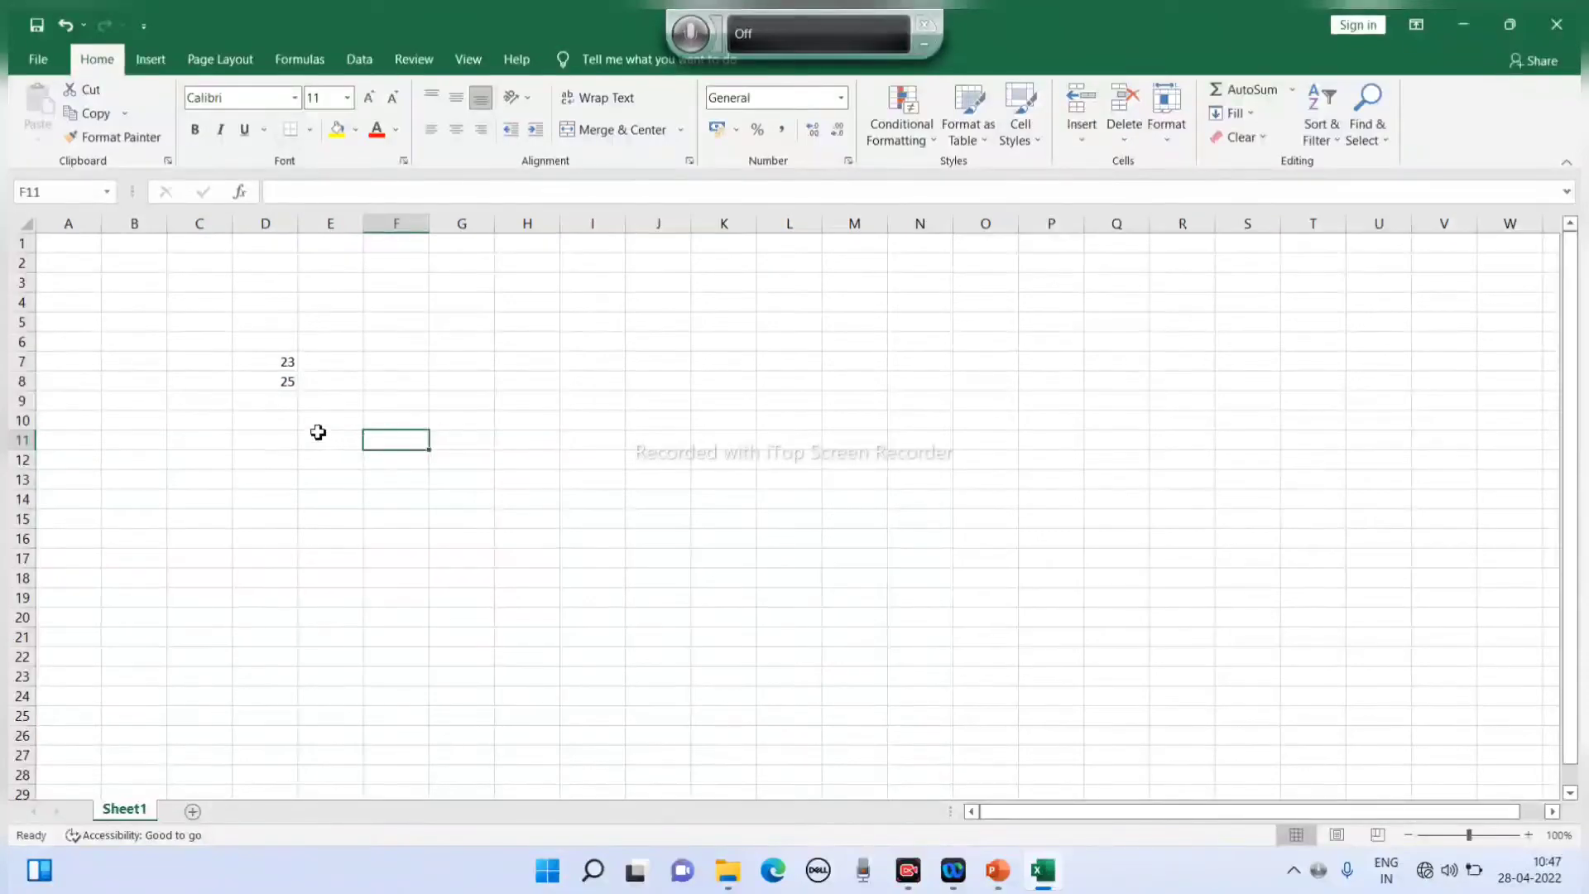
- Select D7 through D9, including the empty cell for the total
left_click(260, 365)
left_click_drag(261, 365, 281, 398)
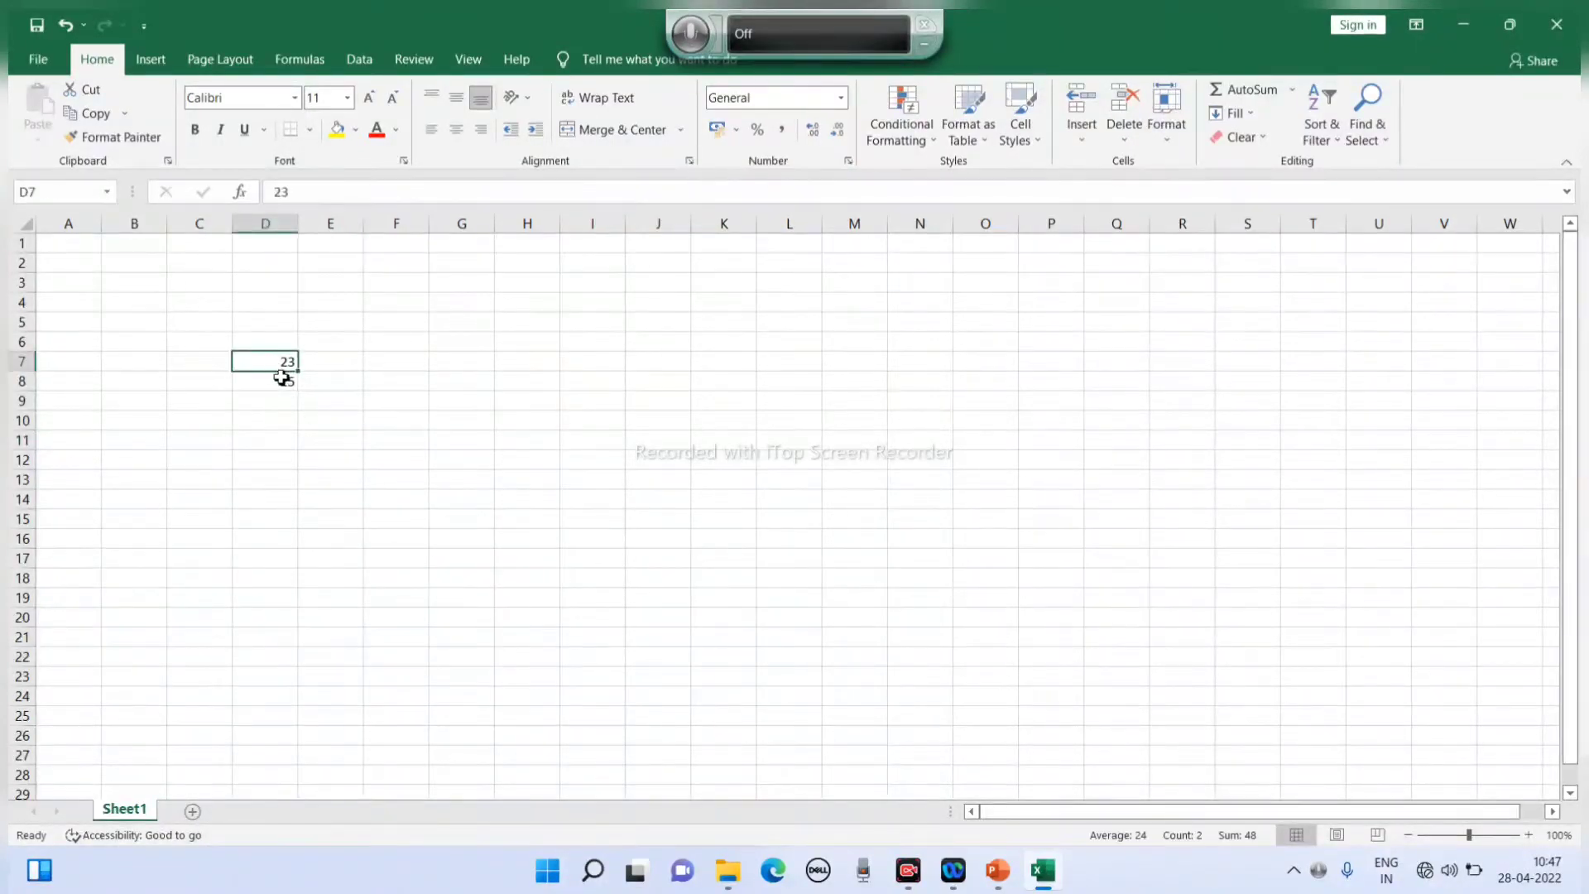
left_click(418, 424)
left_click(269, 364)
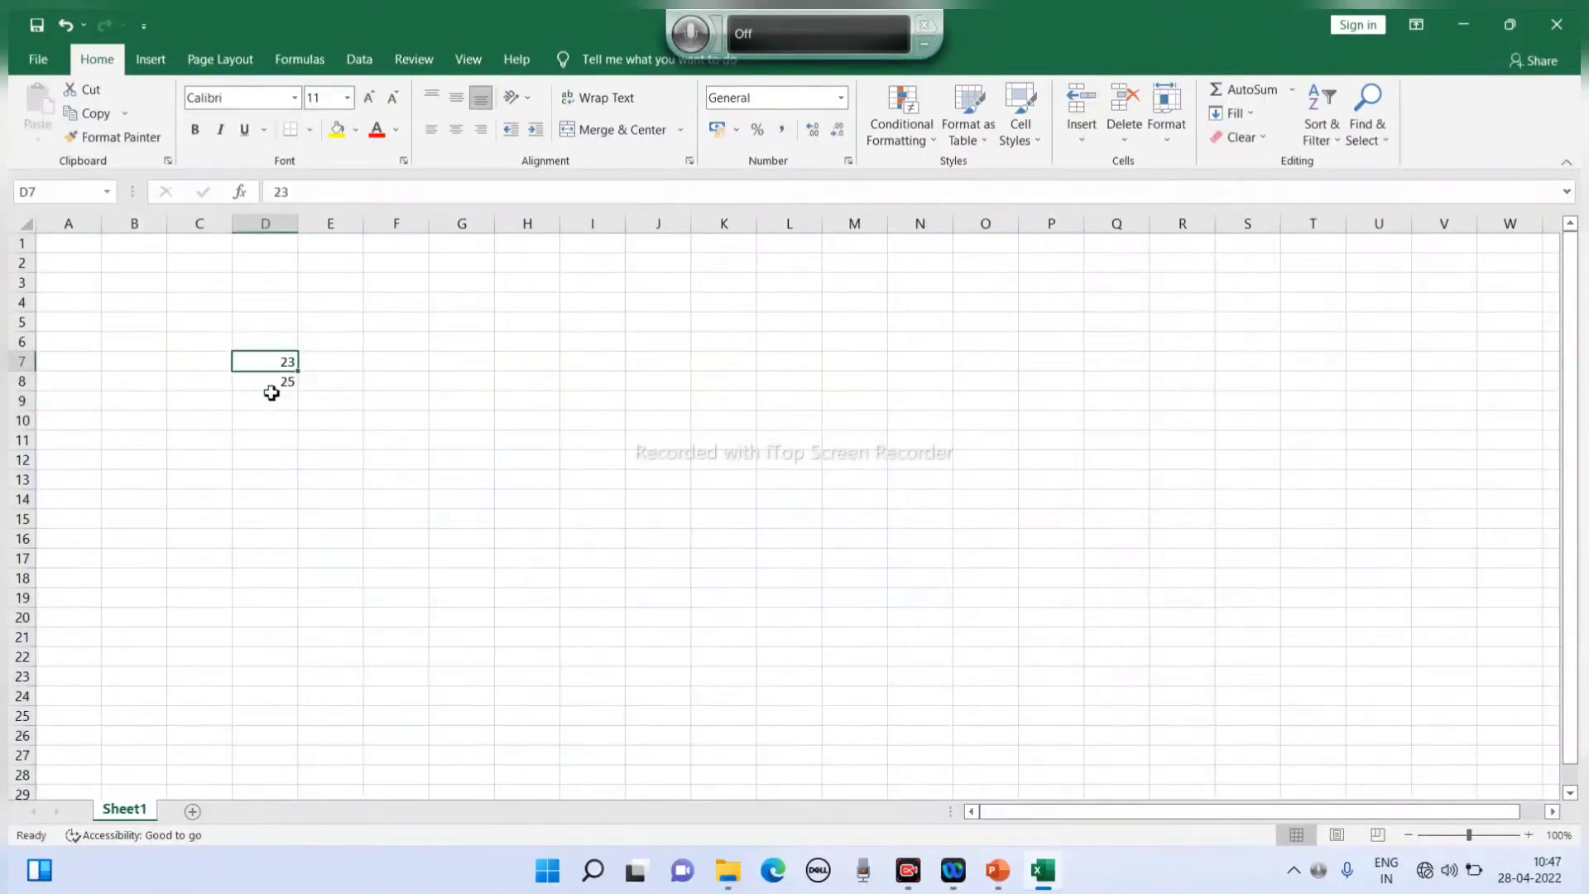
left_click(272, 407)
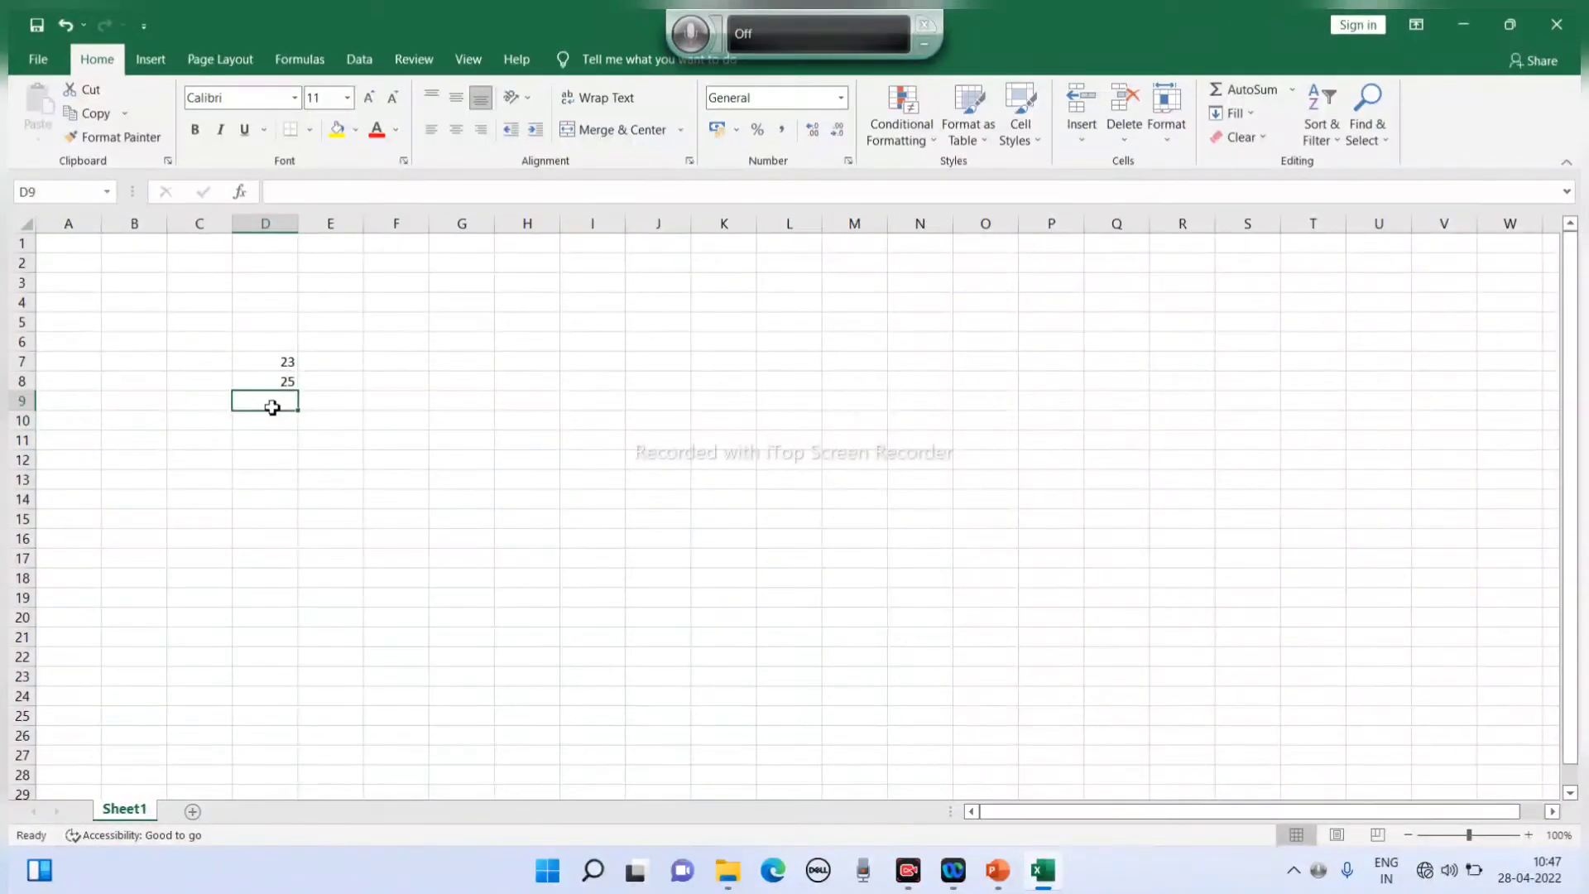
left_click(488, 404)
left_click(282, 359)
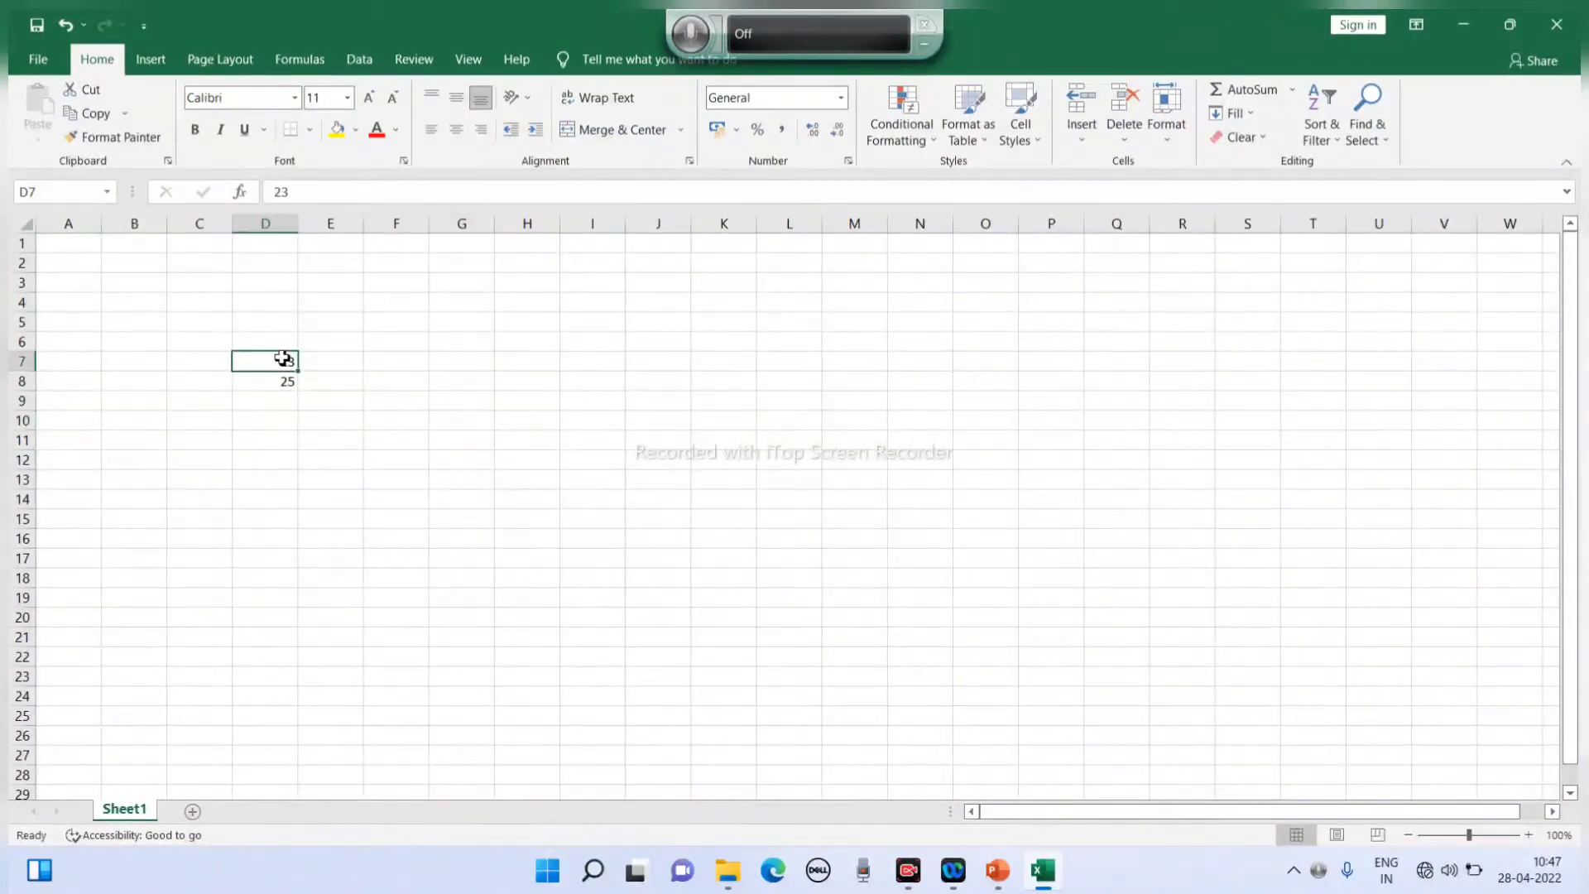
left_click_drag(283, 358, 289, 398)
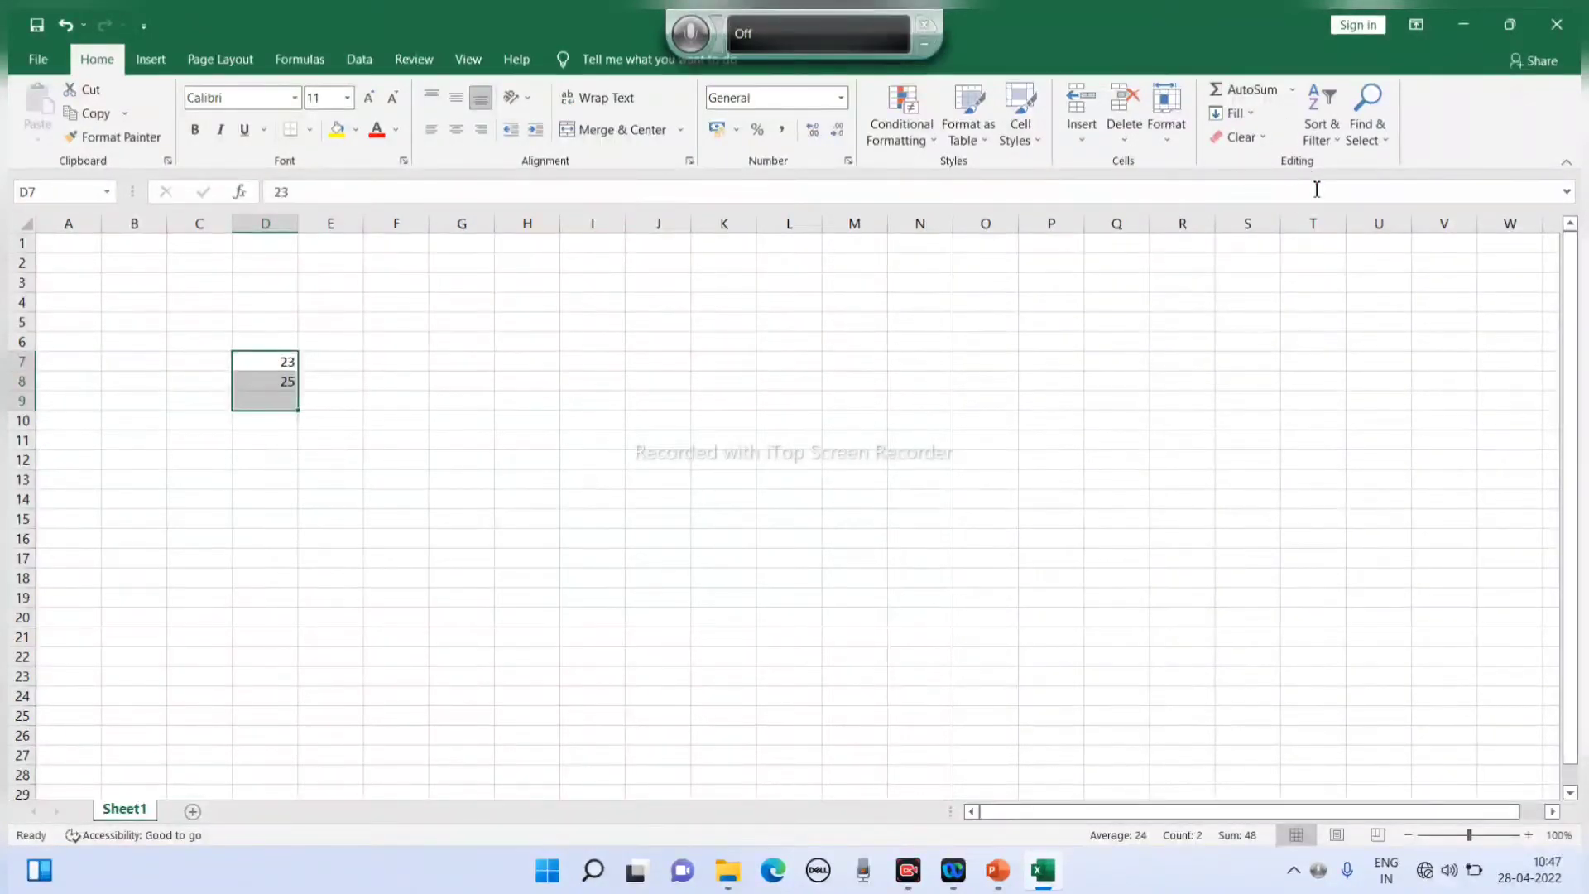
- Use AutoSum to insert =SUM(D7:D8) in D9, giving 48
left_click(1292, 91)
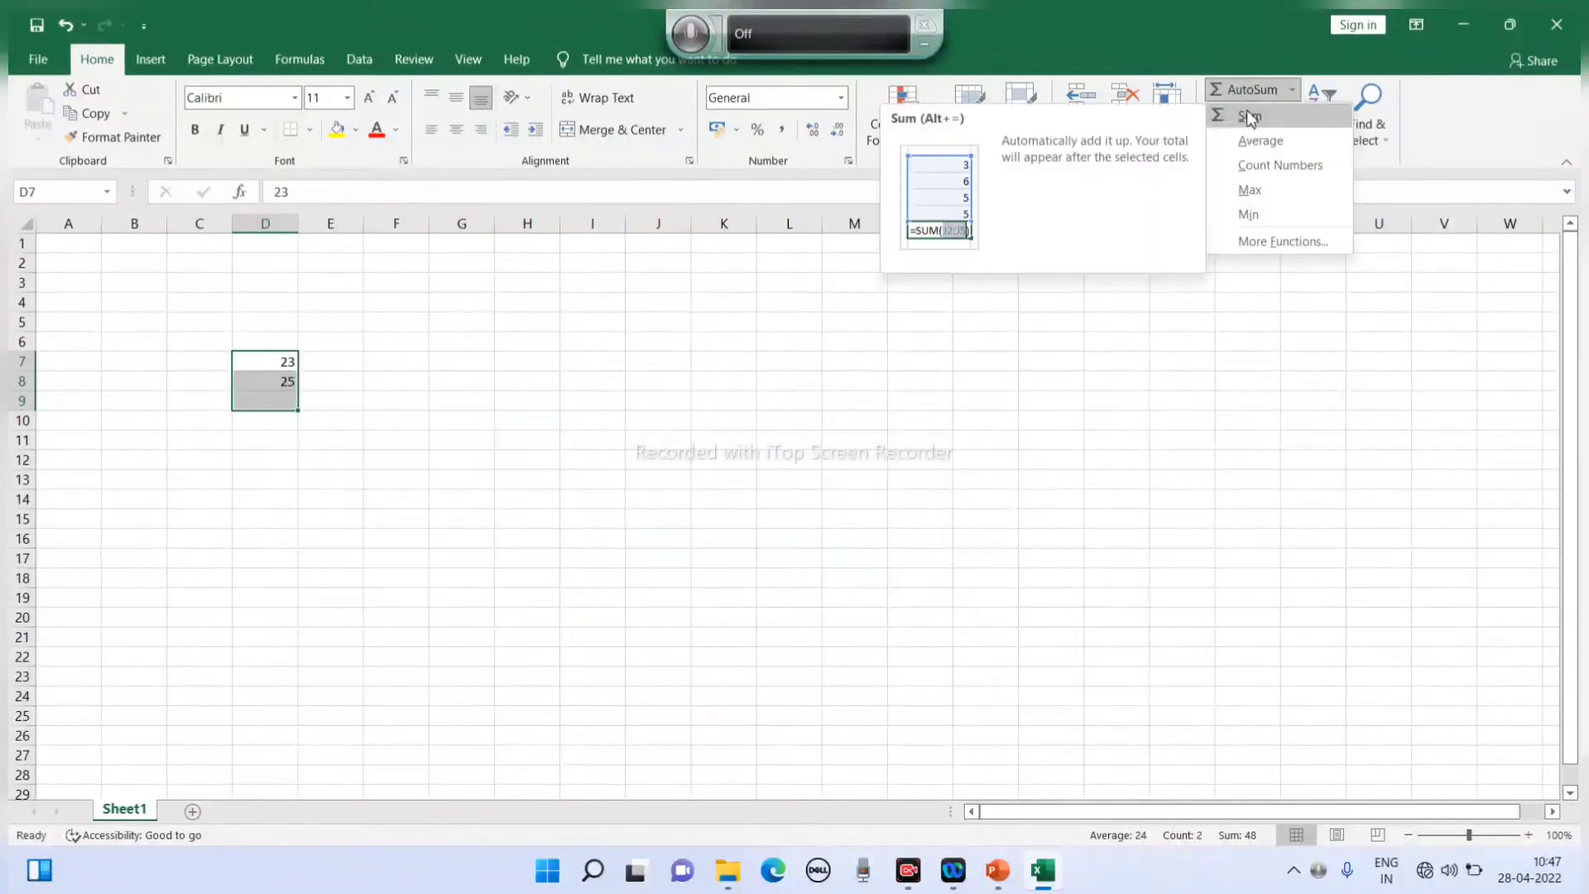
key("Escape")
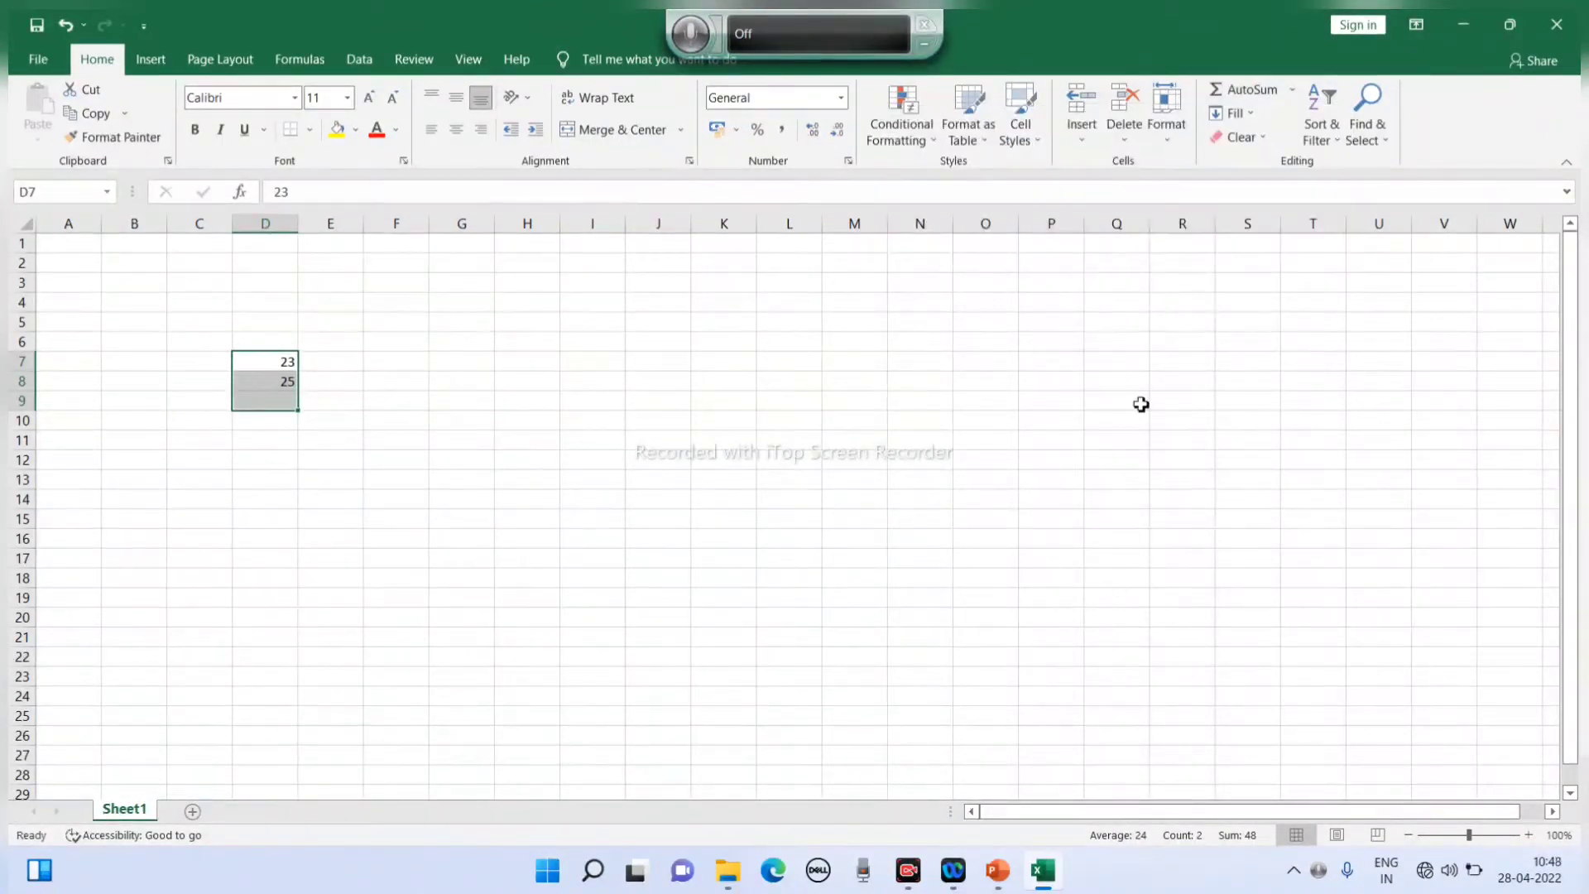
left_click(1294, 91)
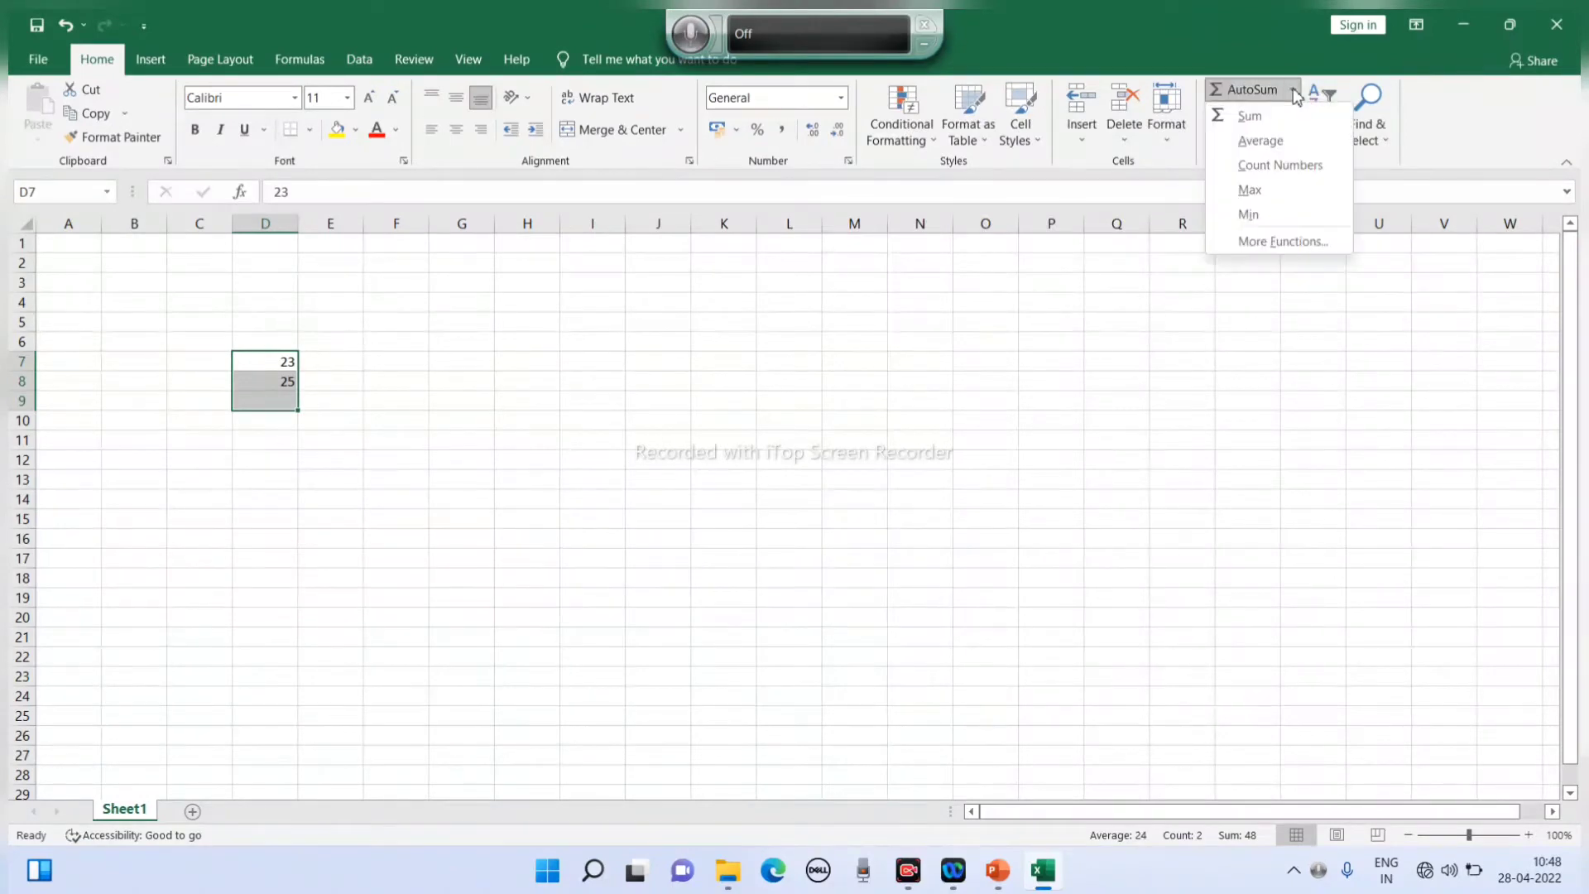
left_click(1101, 497)
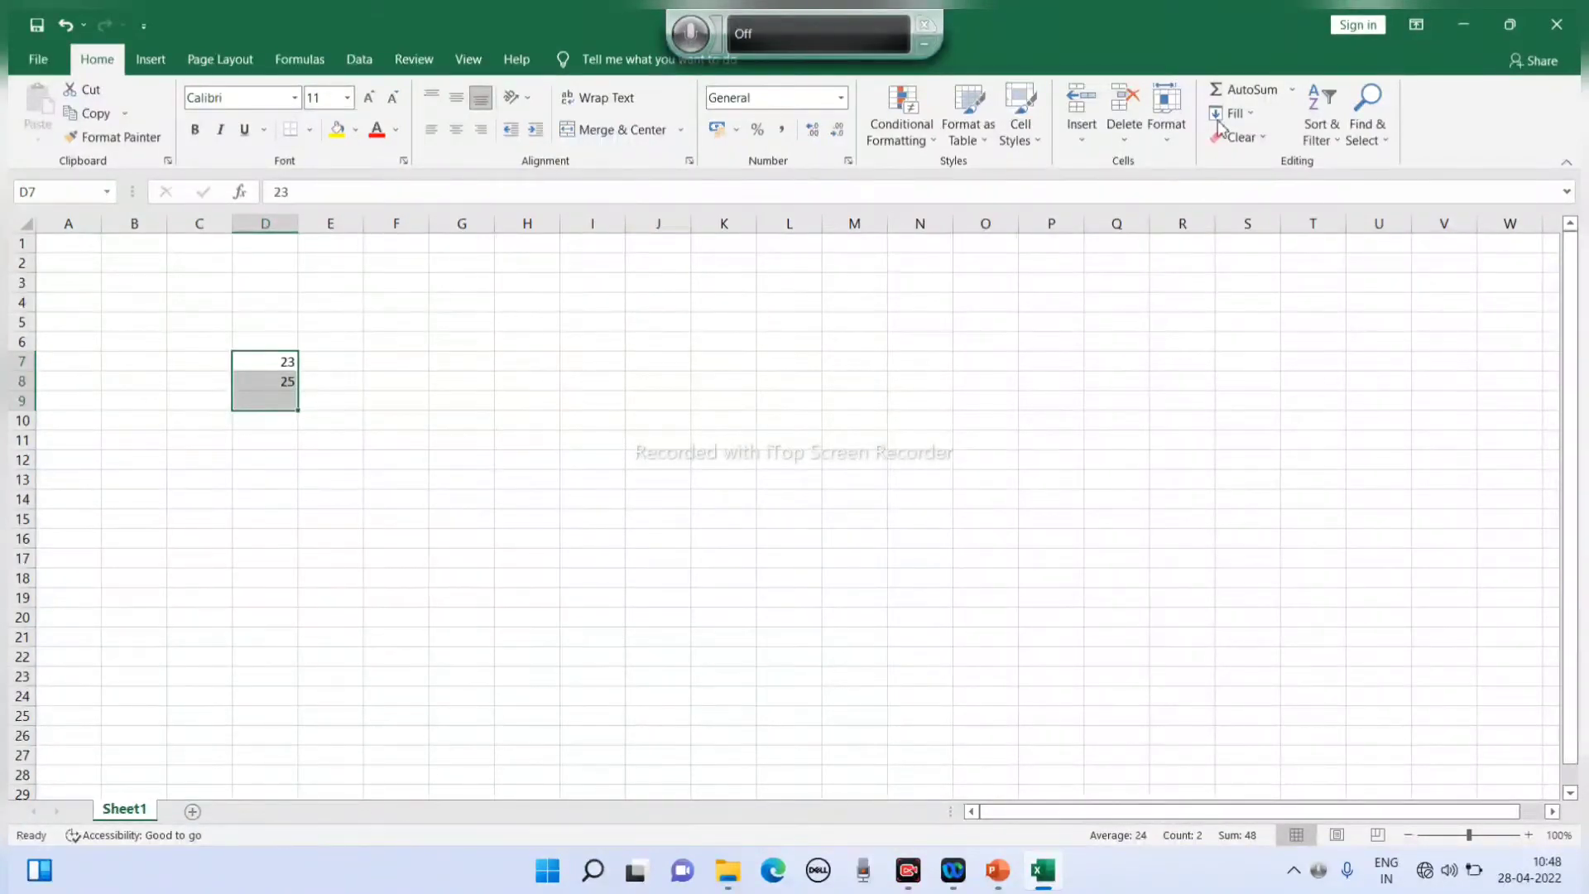
left_click(1244, 89)
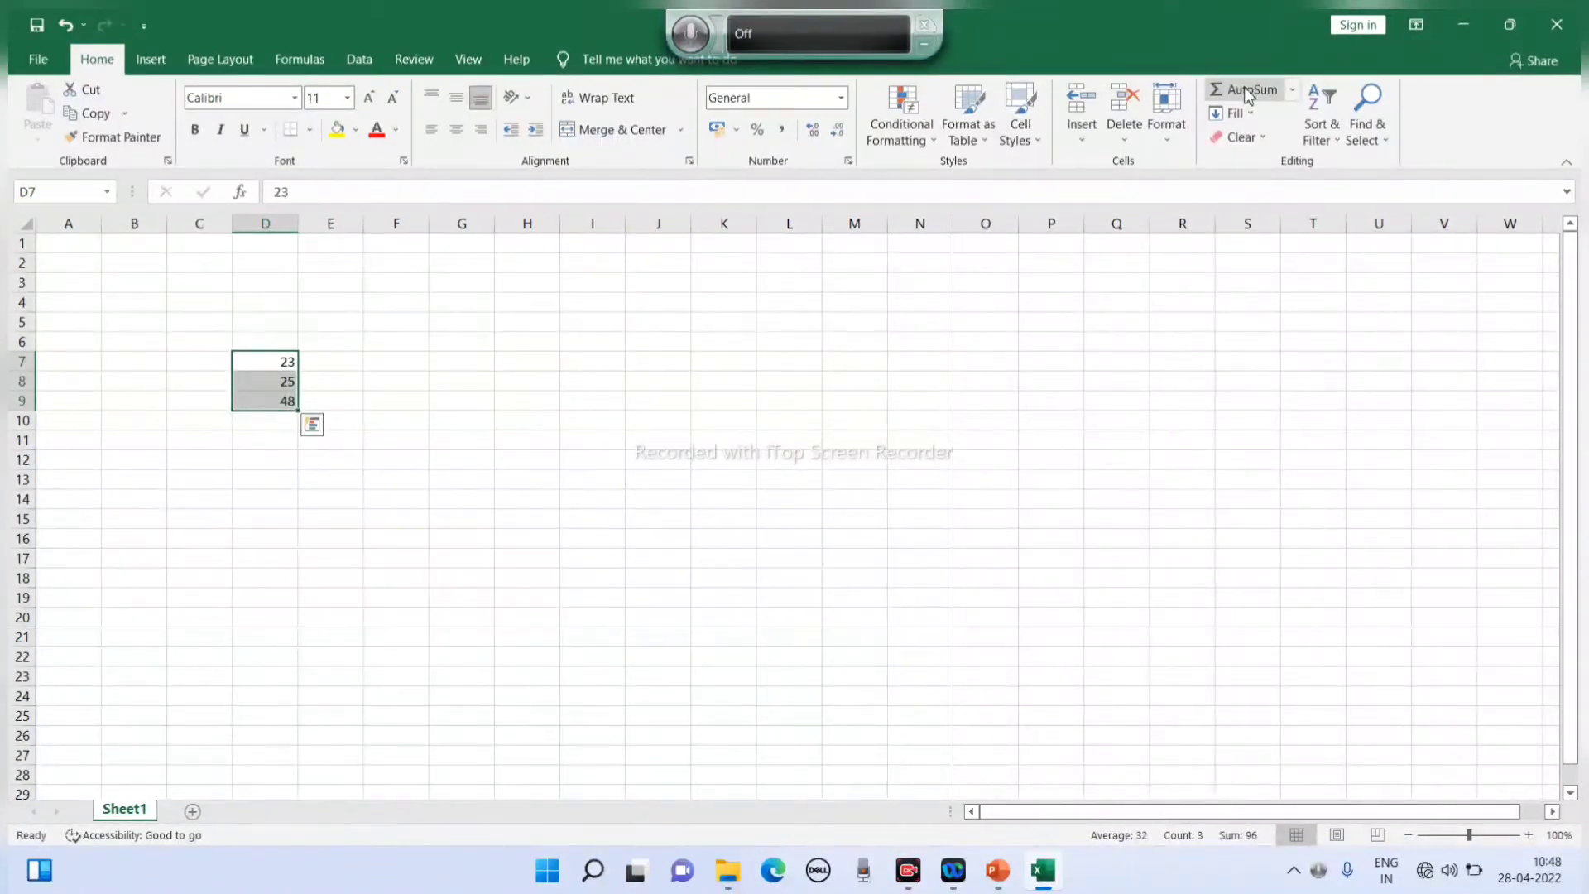
- Select D7:D8 to check their sum, then select D9 to view its formula
left_click(383, 532)
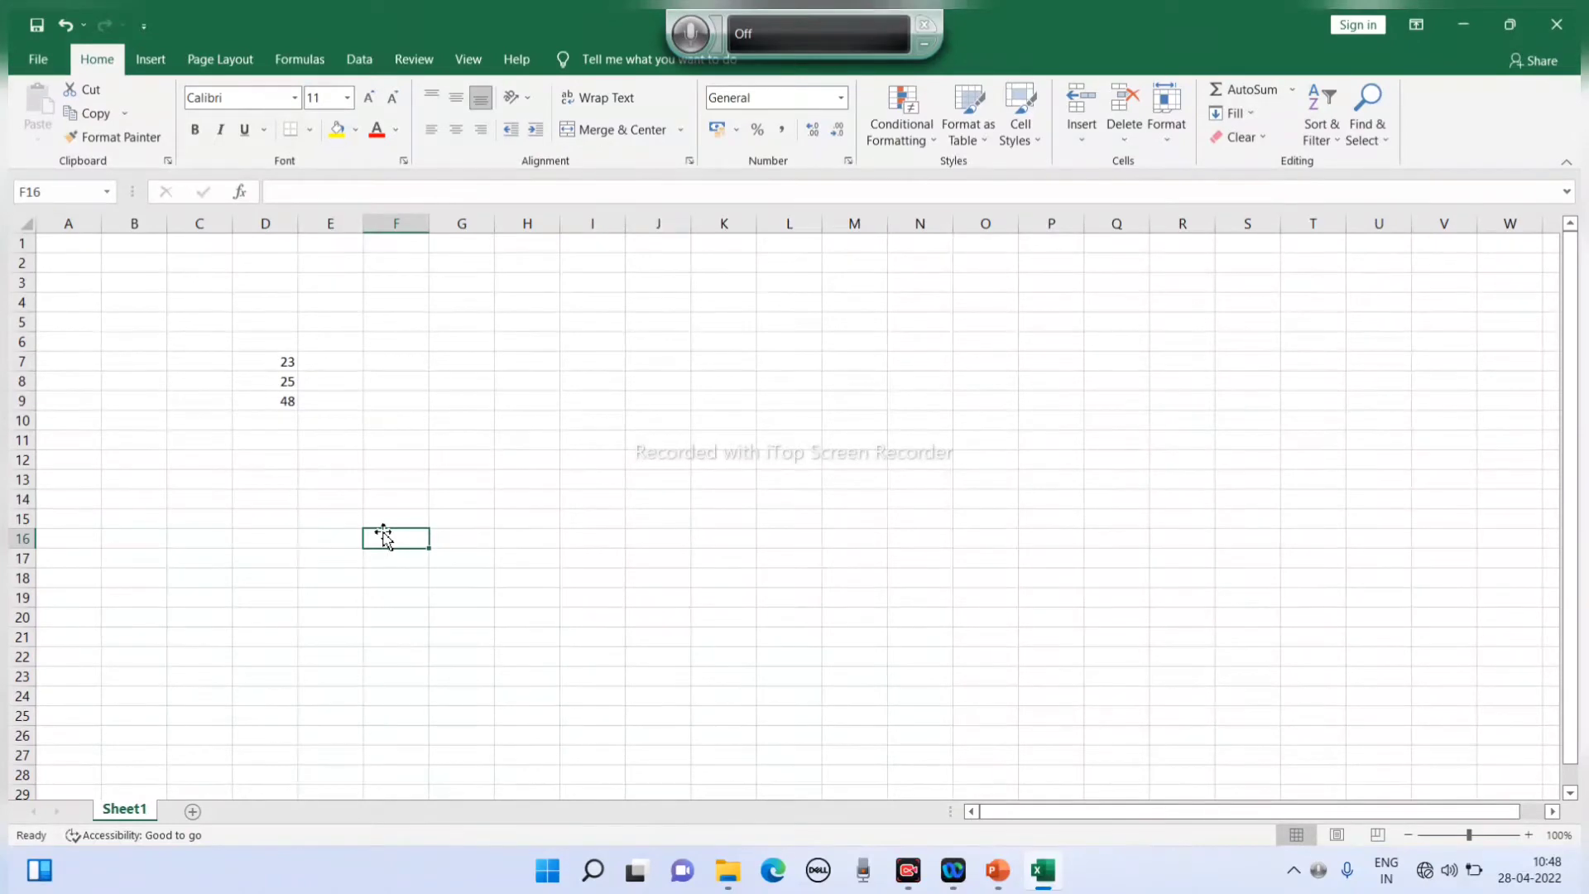
left_click(458, 374)
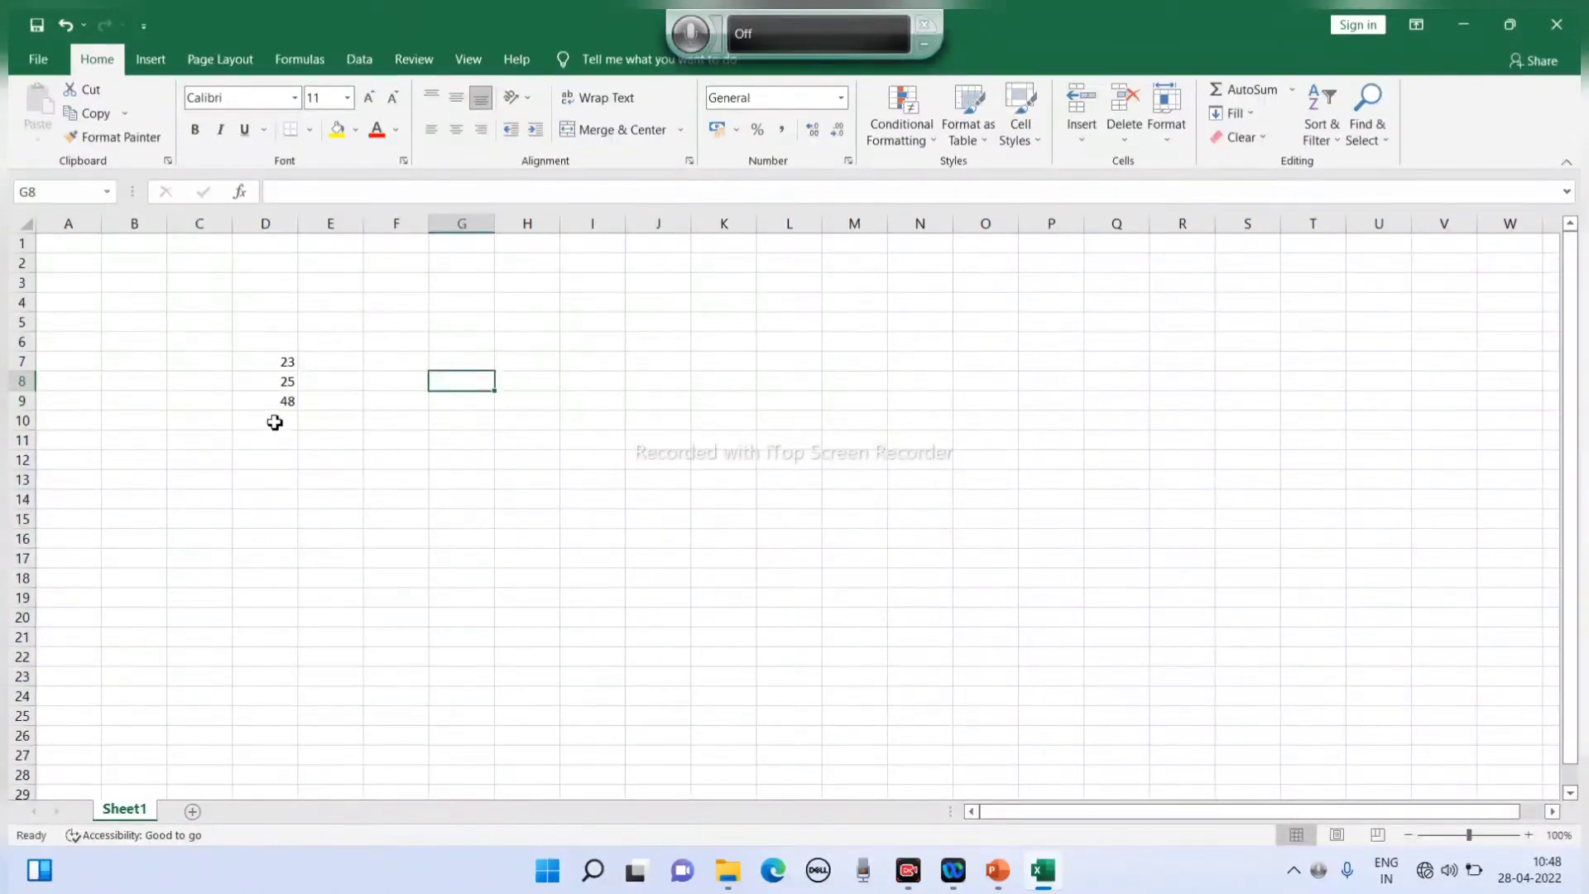
left_click_drag(284, 362, 283, 402)
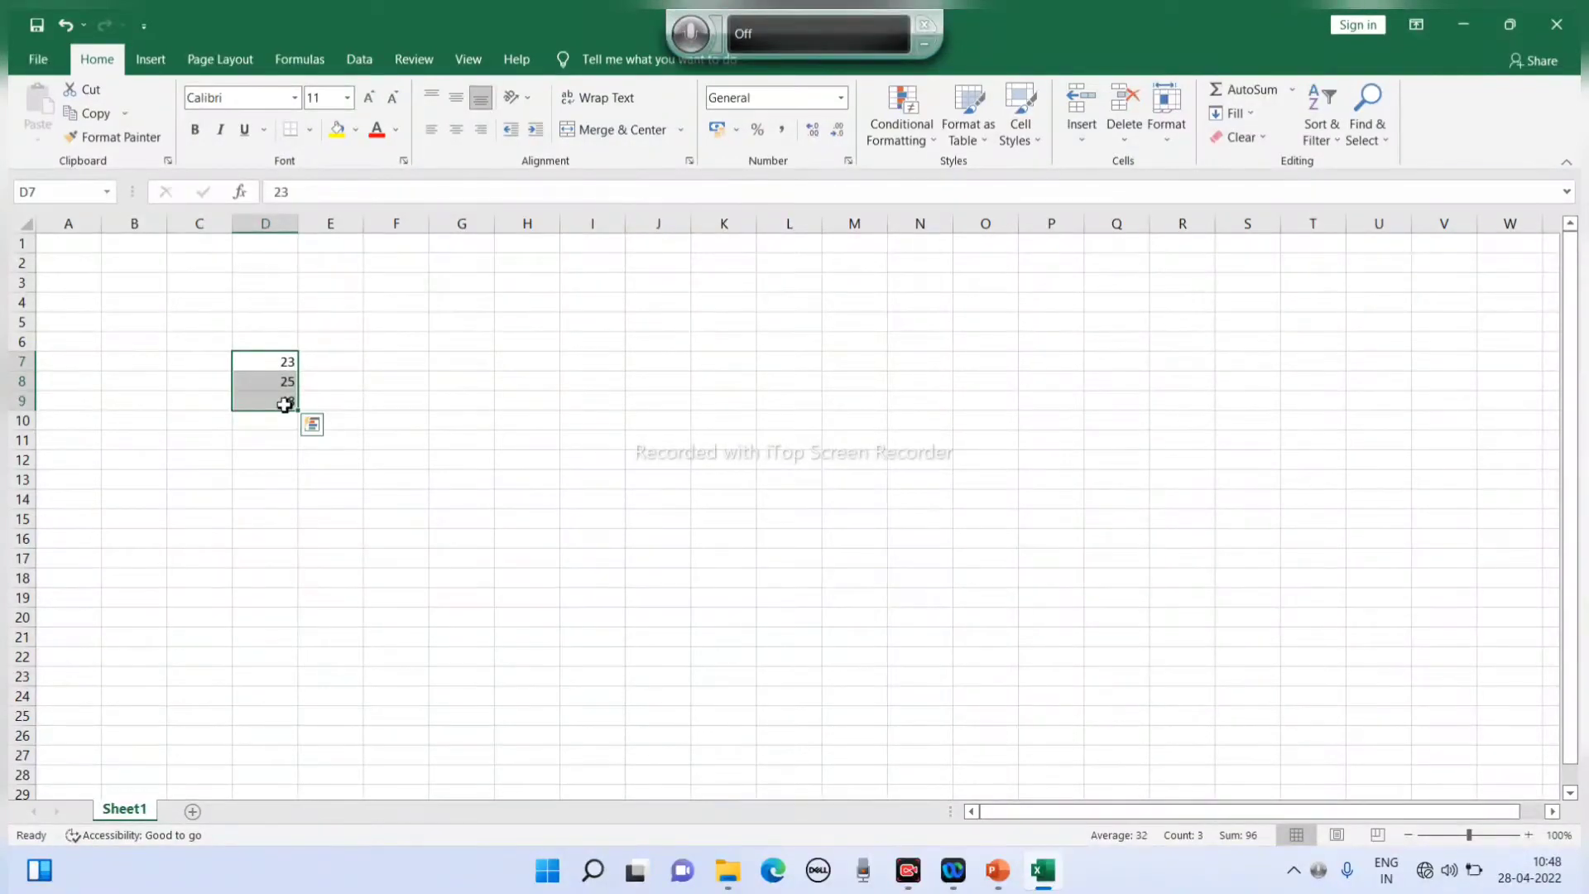
left_click(283, 447)
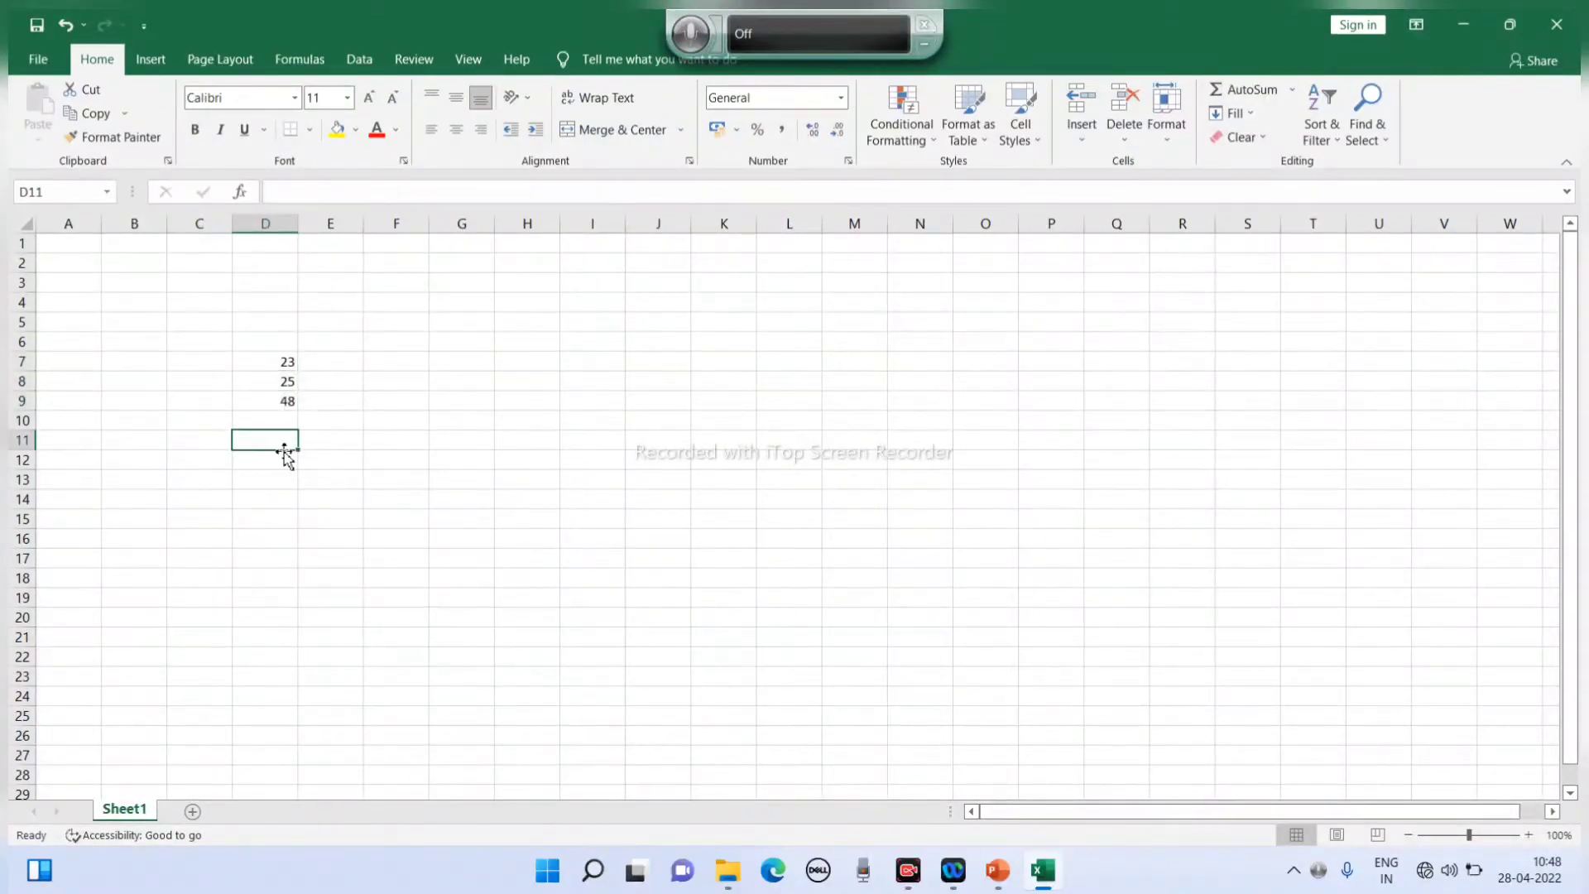
left_click(264, 400)
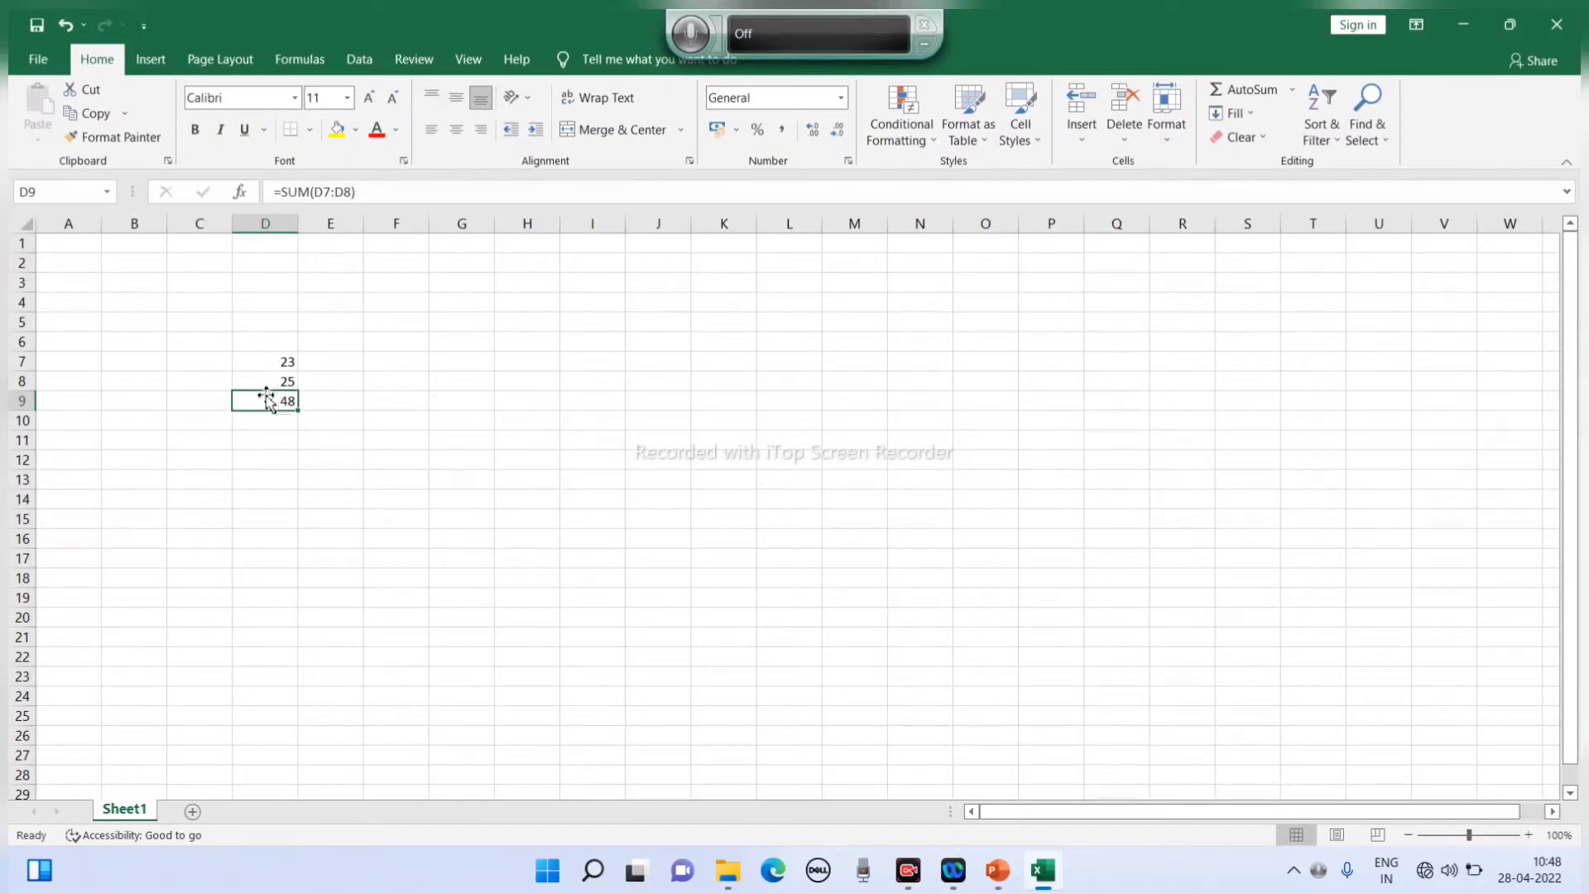
- Delete the SUM formula from D9, leaving it empty
left_click_drag(369, 191, 251, 184)
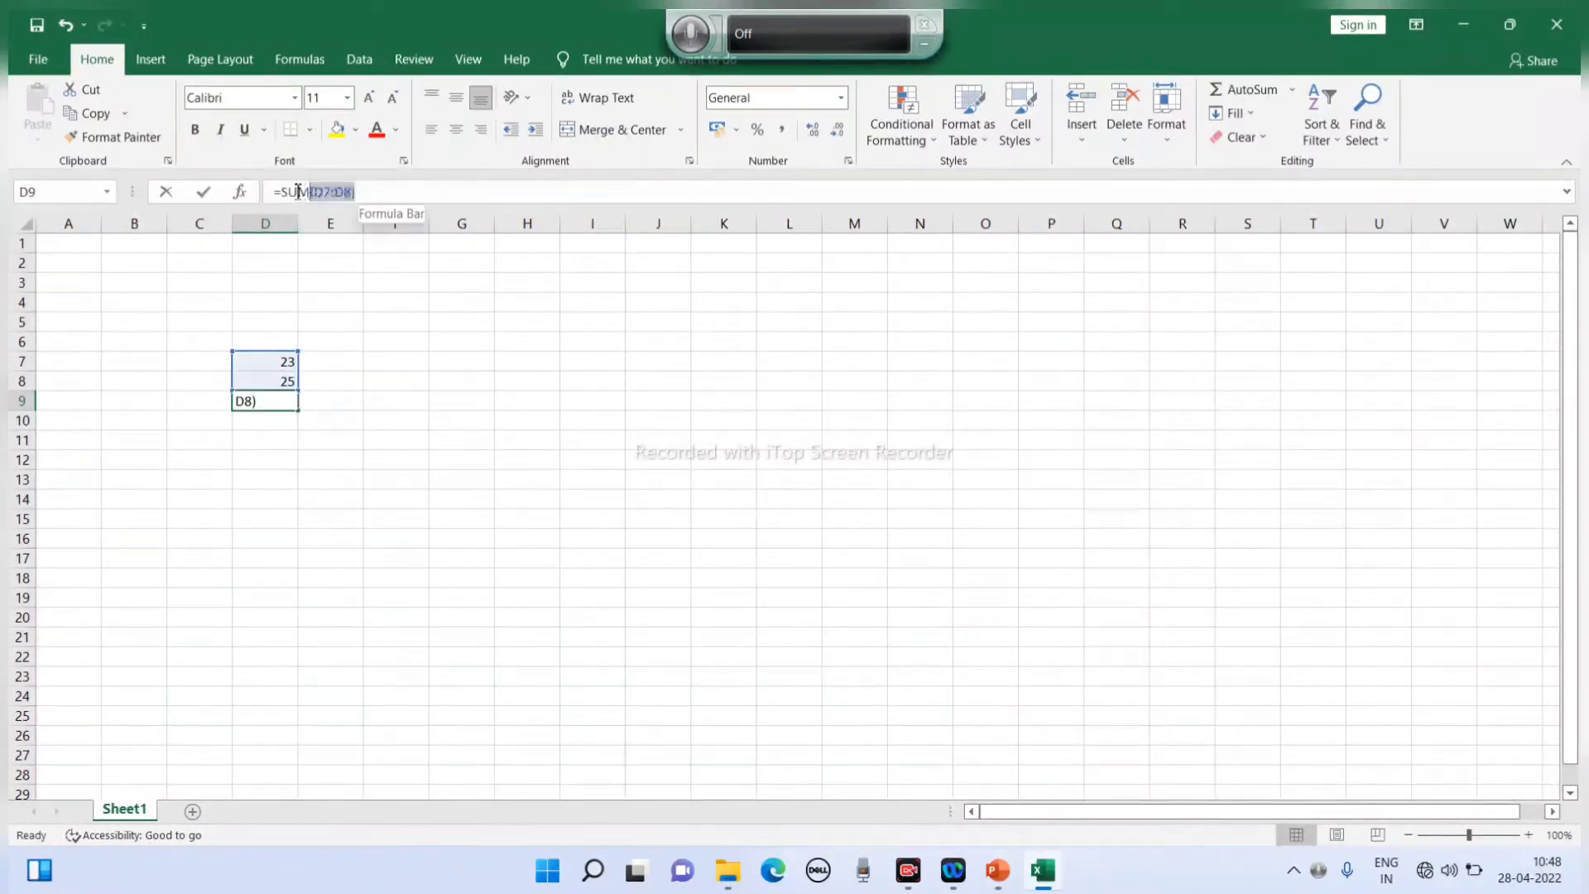
left_click(563, 424)
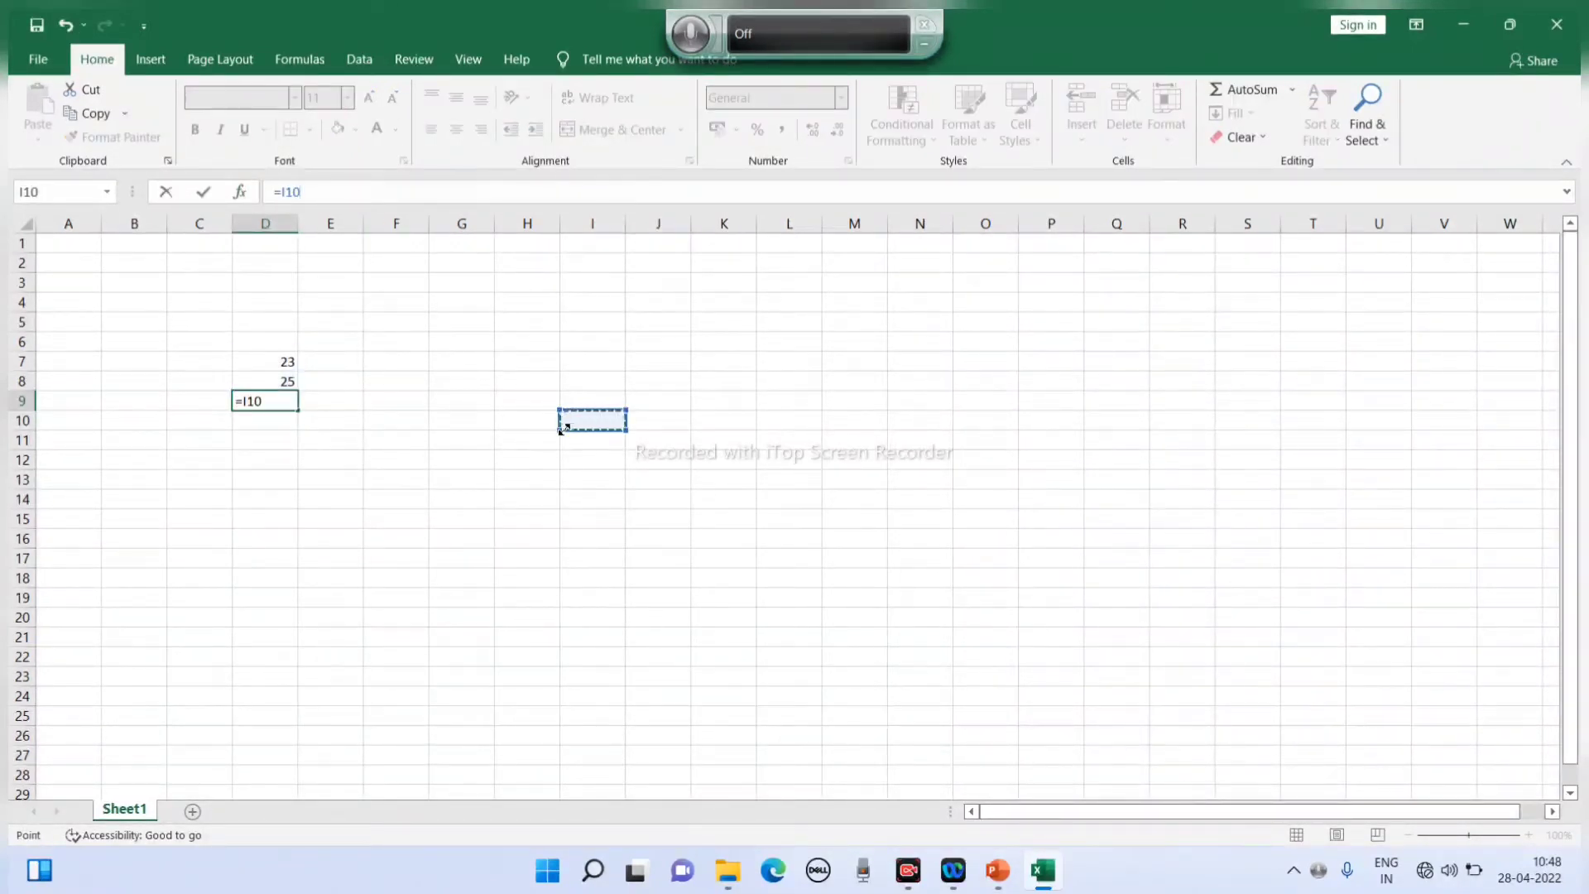
left_click(494, 503)
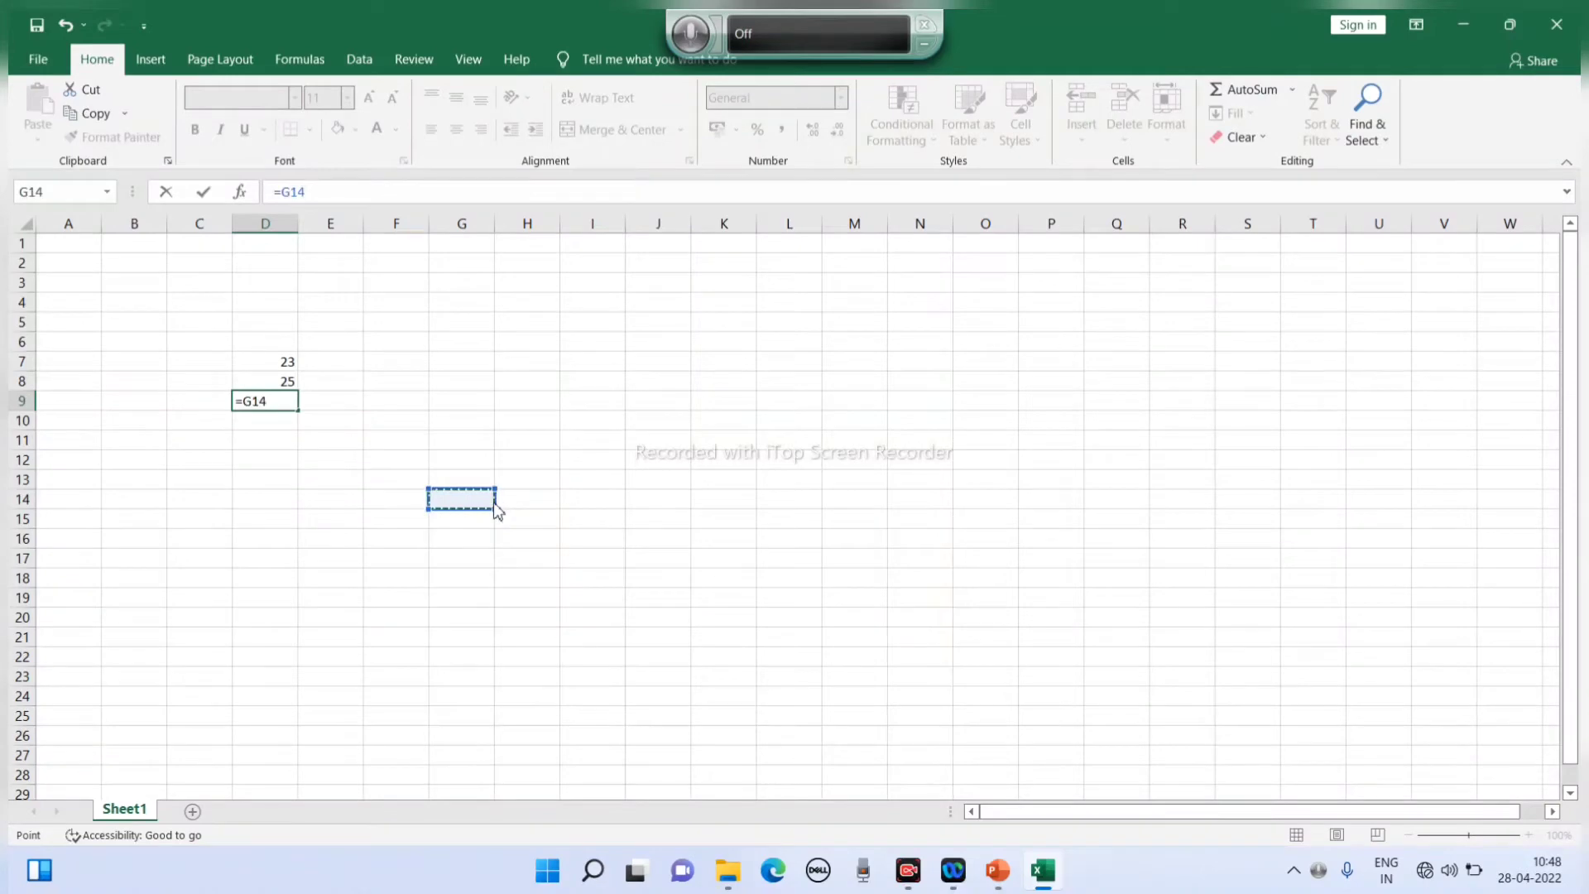
left_click(339, 195)
key("BackSpace")
key("BackSpace")
key("BackSpace")
key("BackSpace")
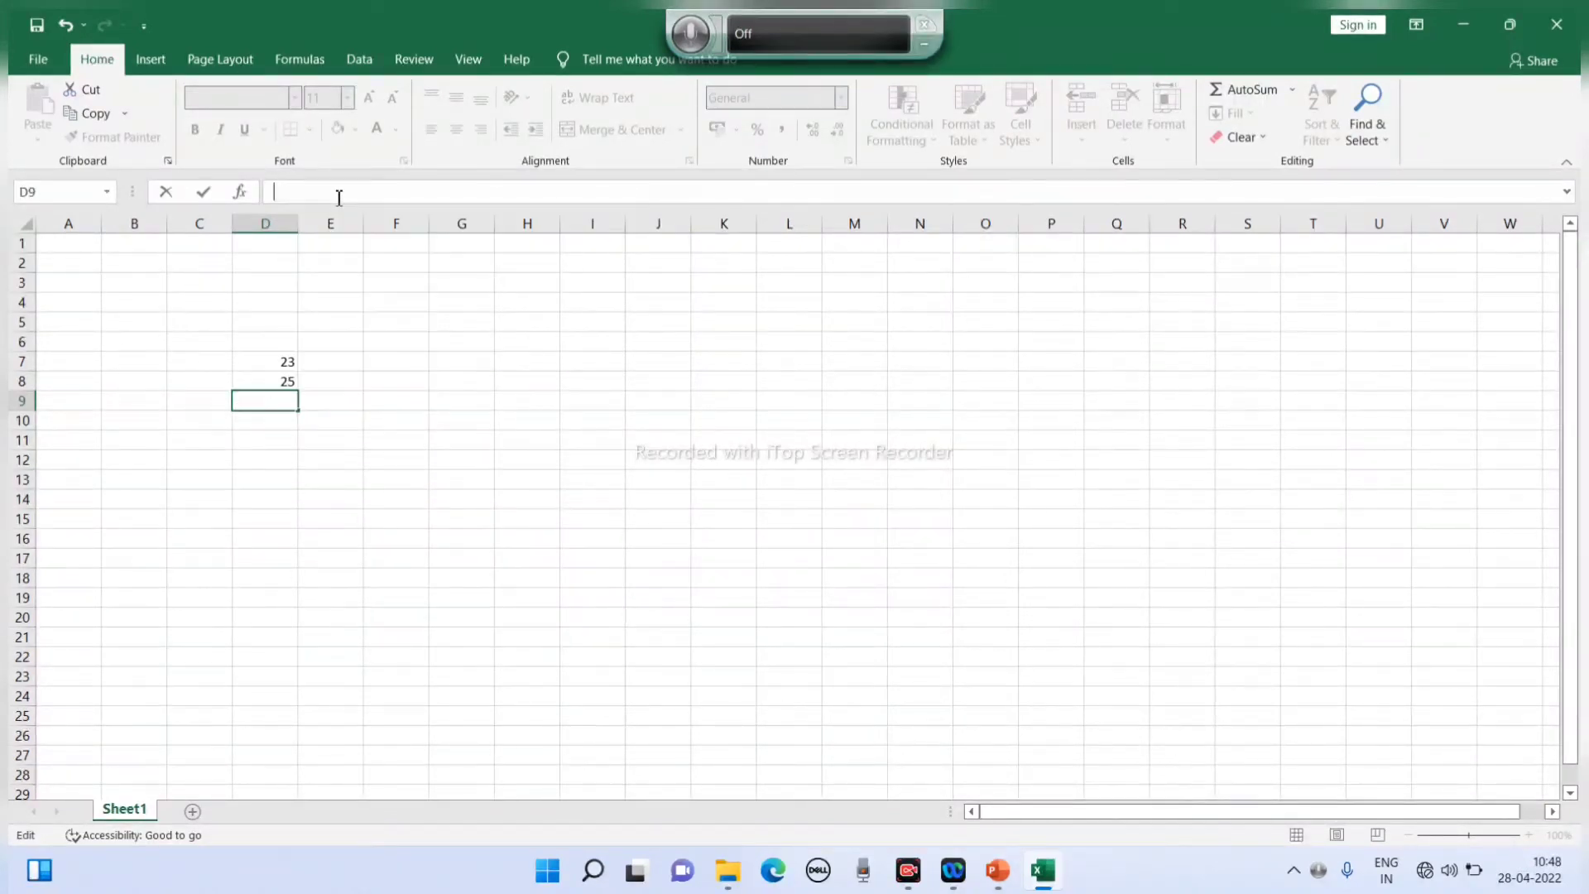
left_click(496, 386)
- Enter 28 in H12 and 30 in I12, then select H12:J12
left_click(540, 457)
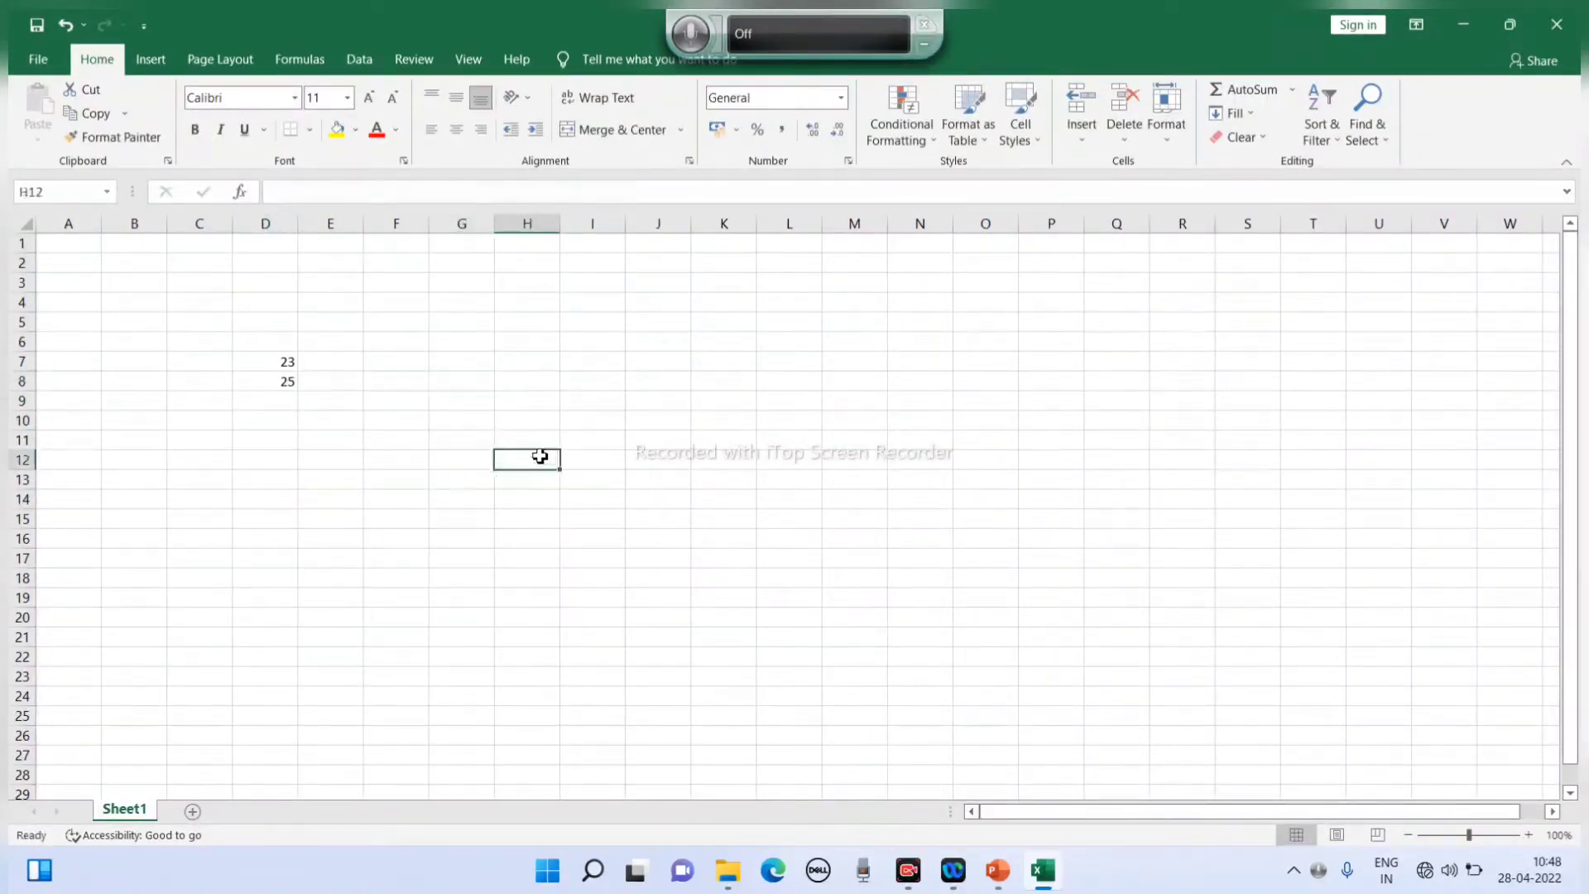
type("2")
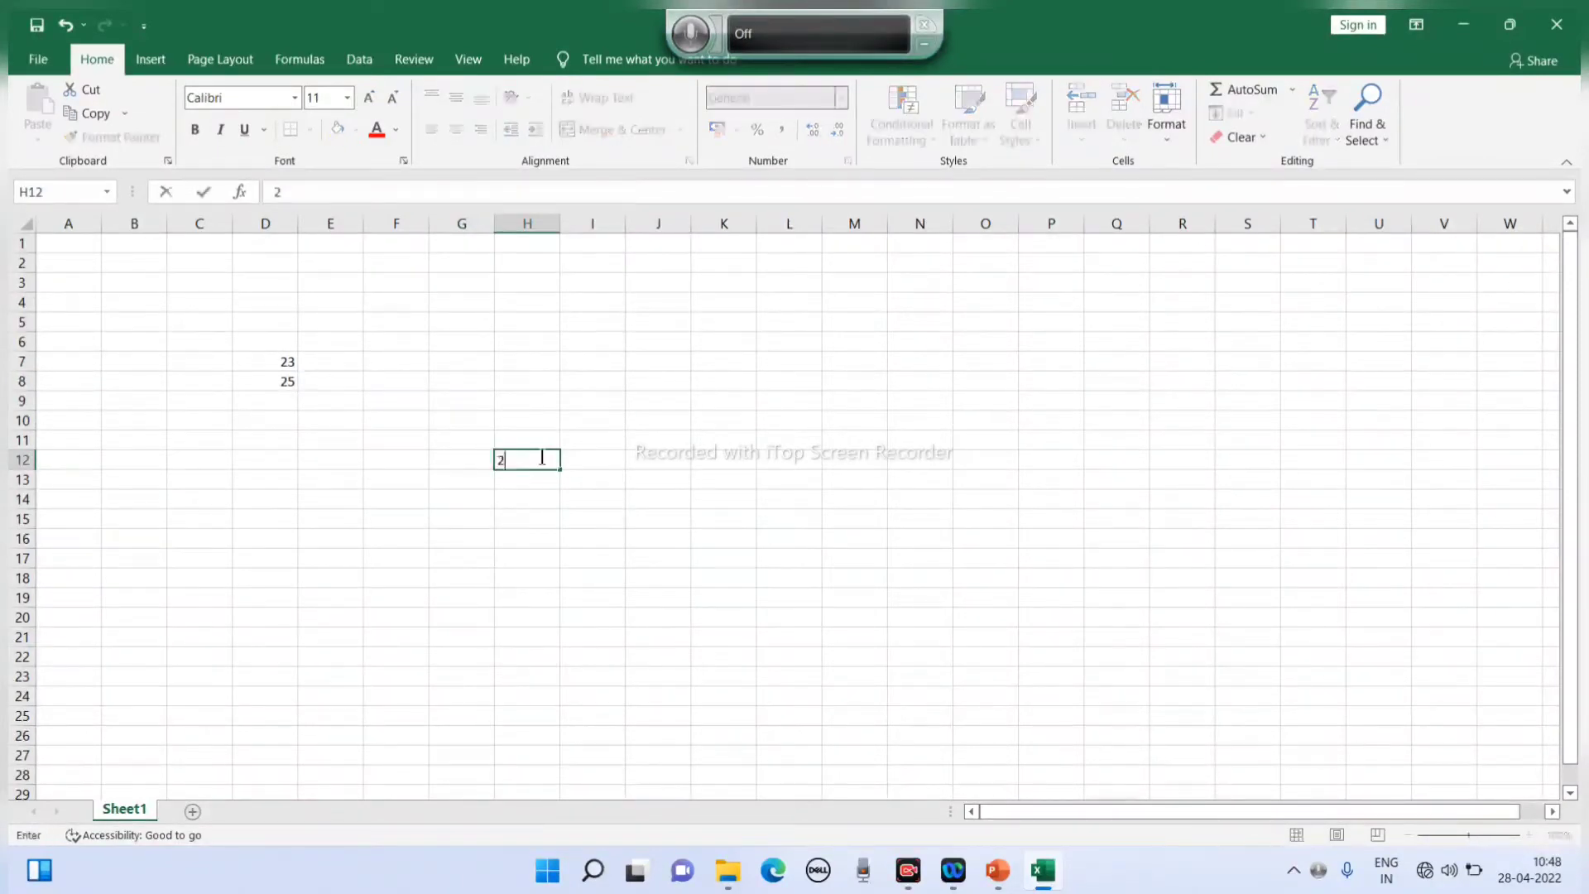
type("8")
left_click(581, 461)
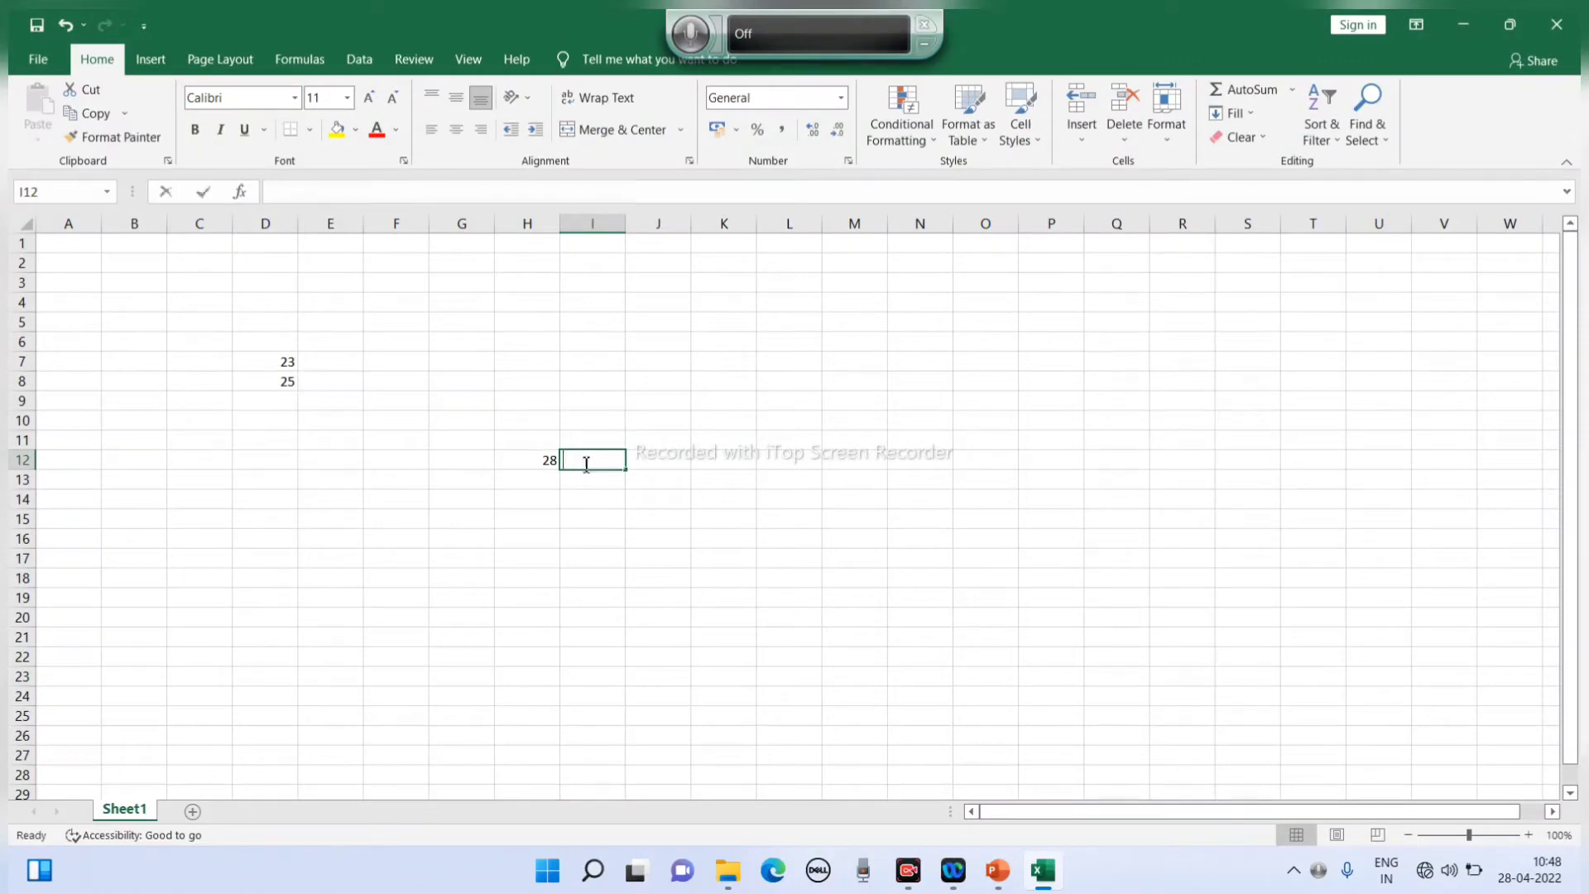
type("30")
left_click(727, 654)
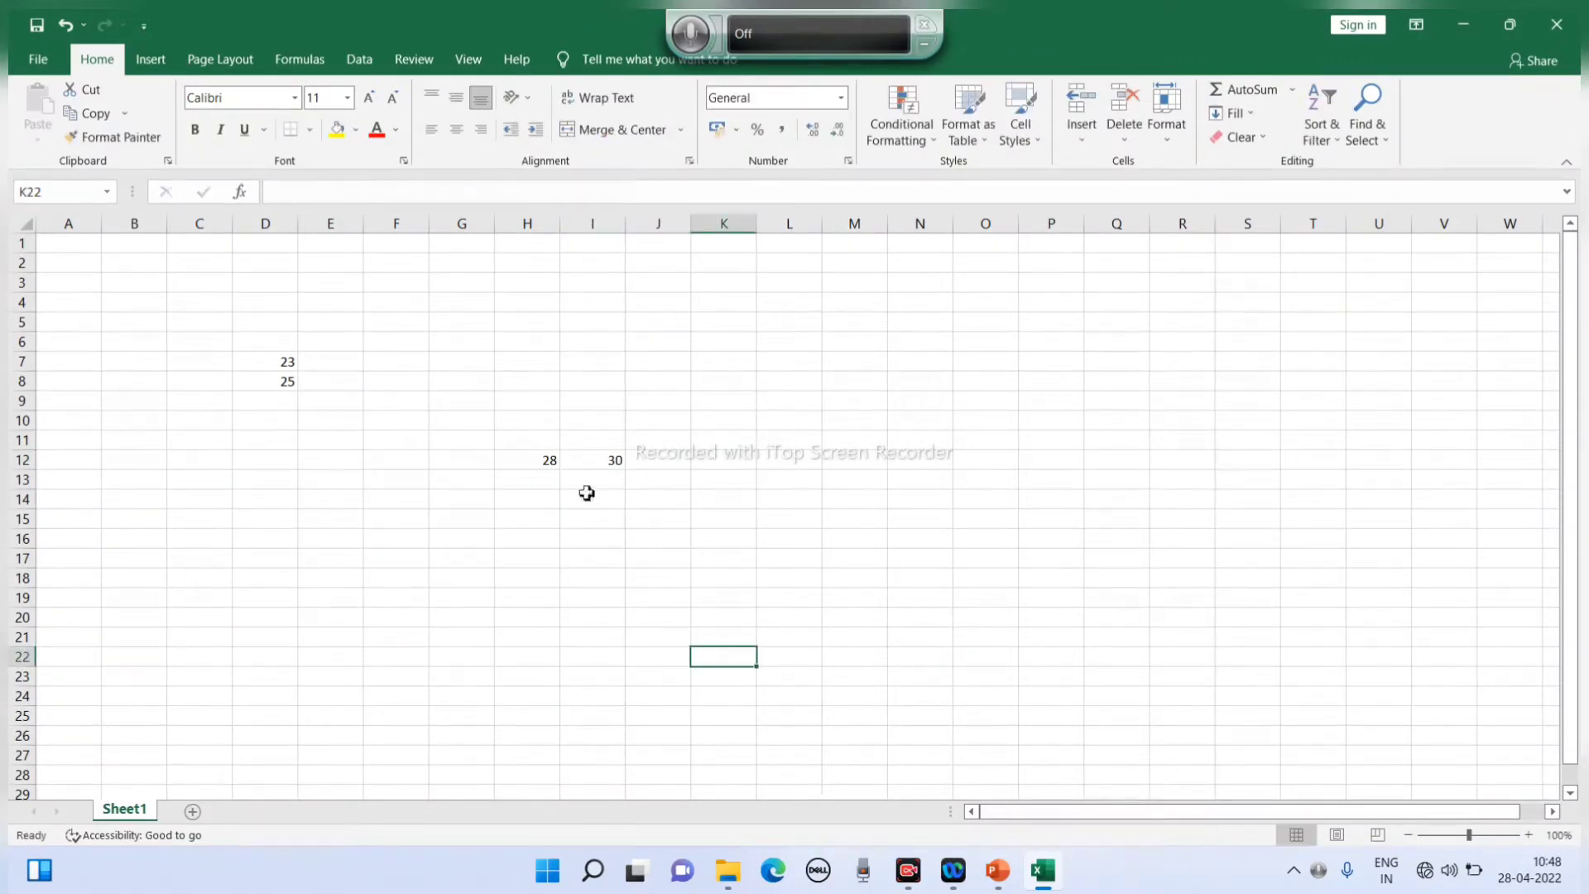
left_click_drag(549, 461, 658, 465)
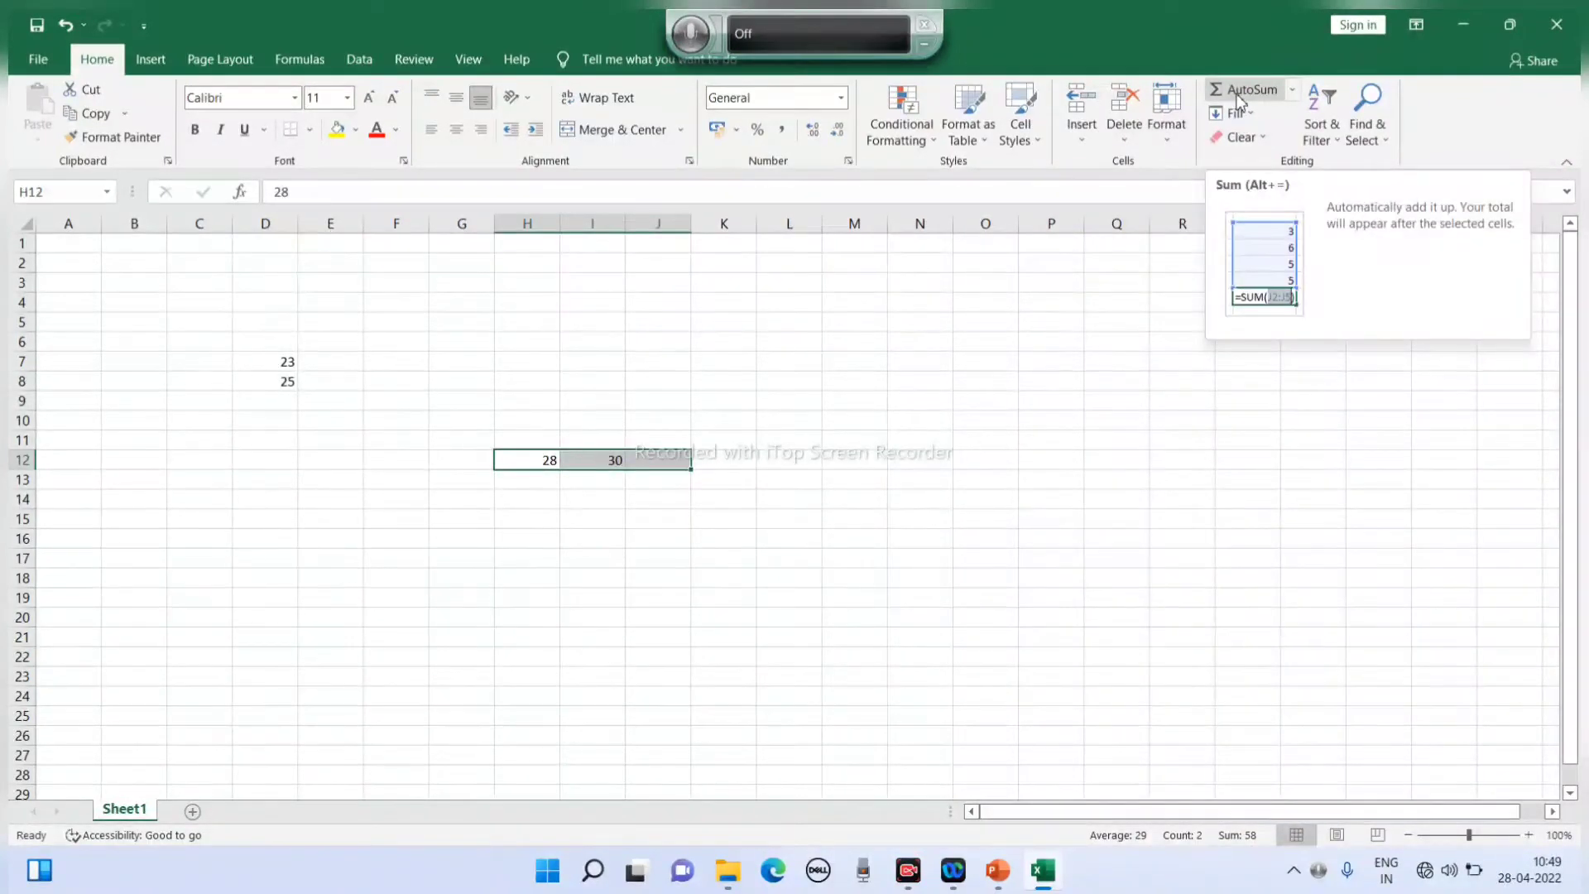
left_click(1292, 89)
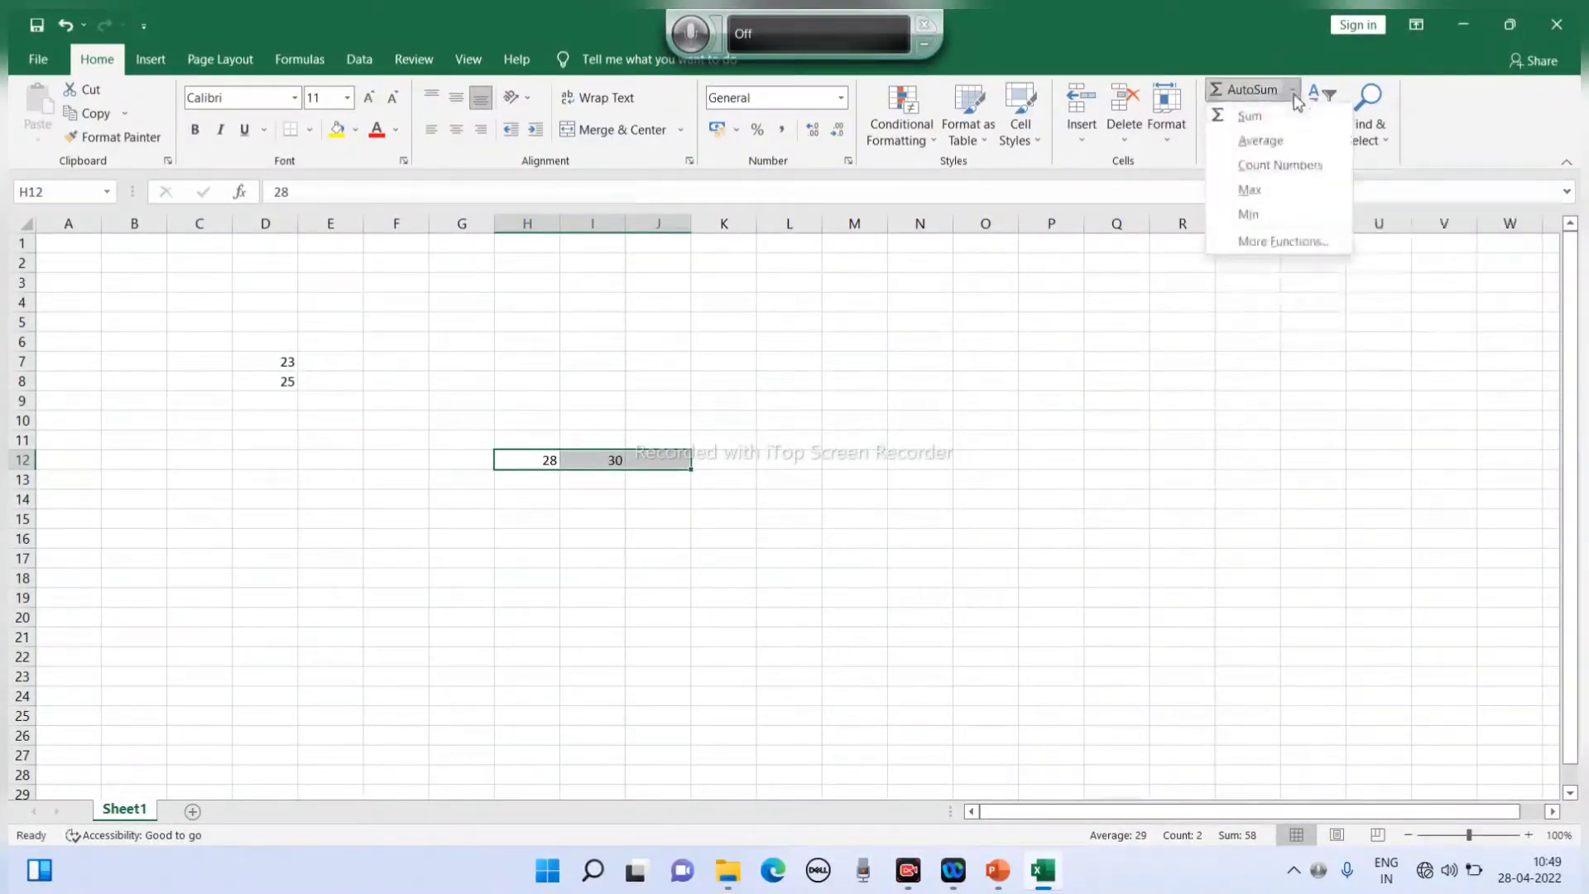
left_click(1132, 511)
left_click(774, 674)
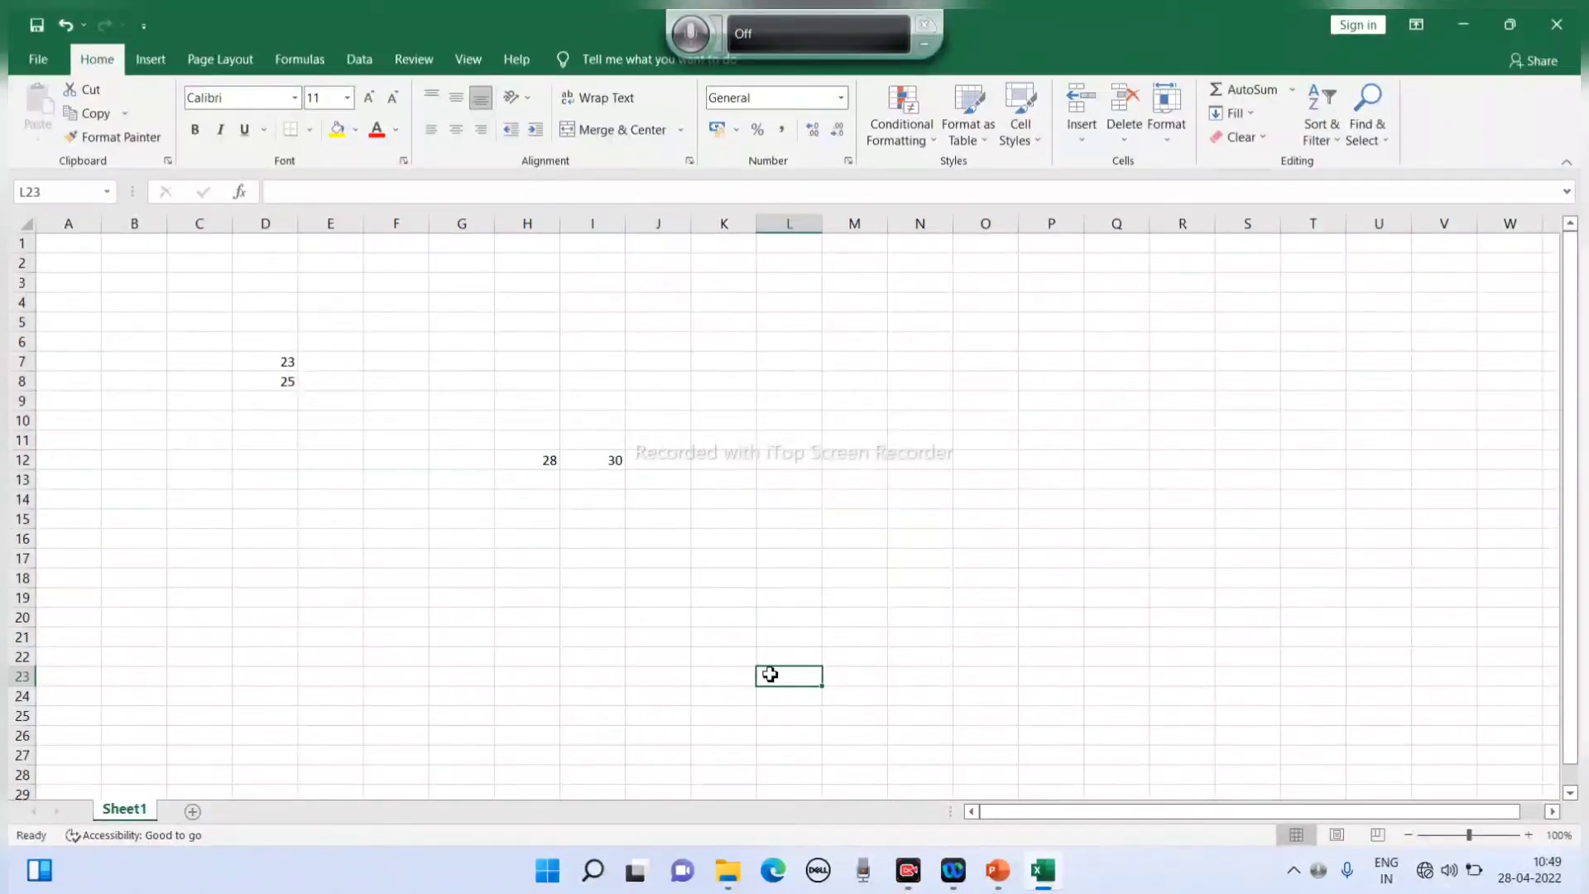
left_click_drag(528, 462, 601, 466)
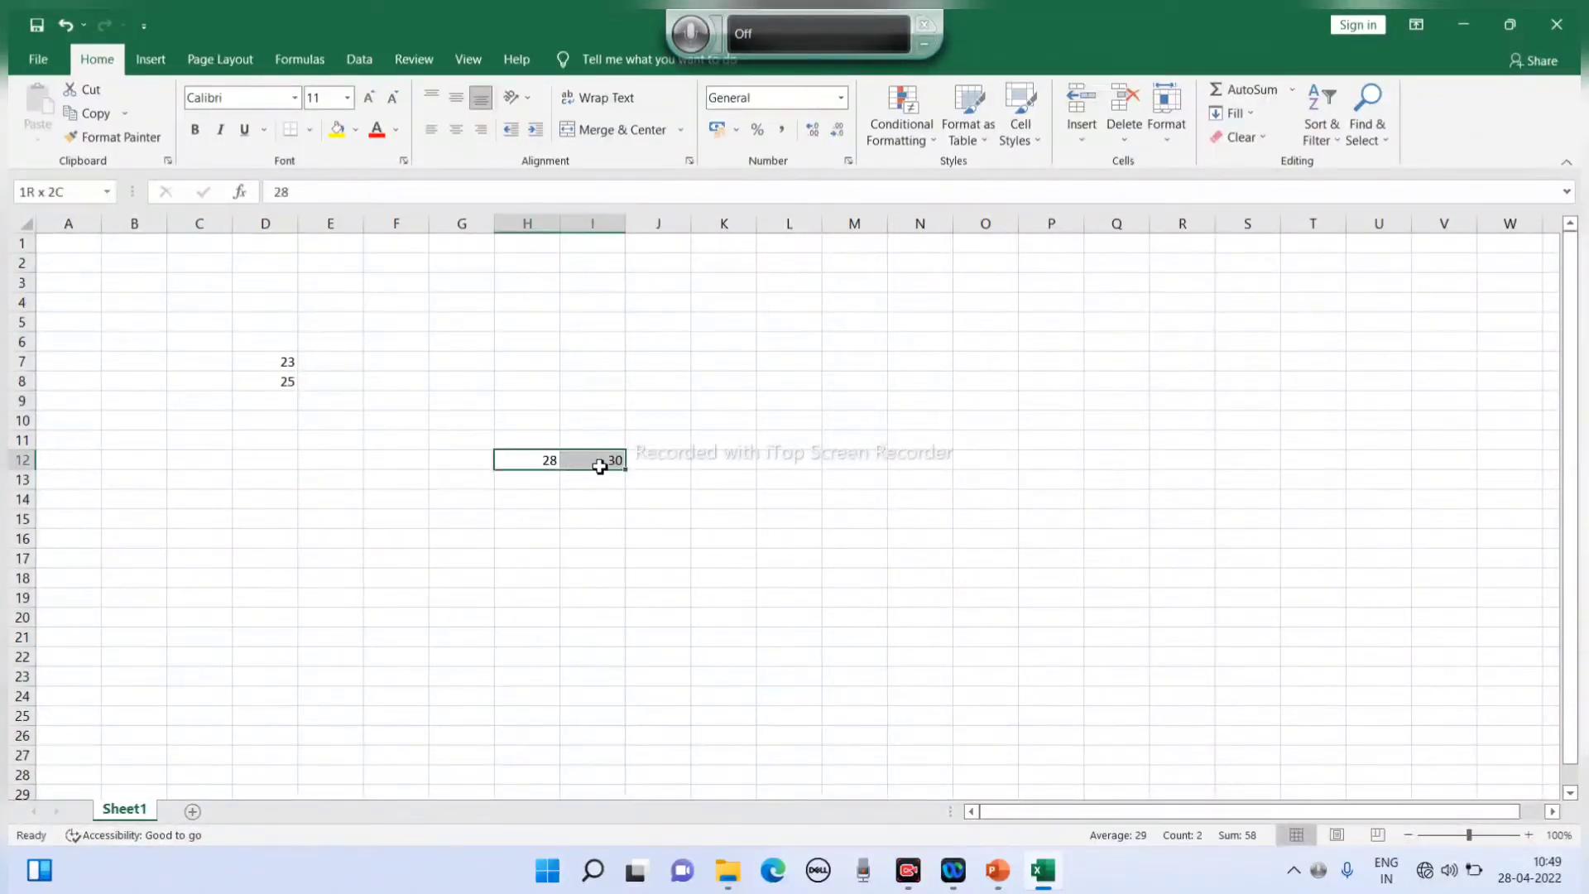
left_click(662, 463)
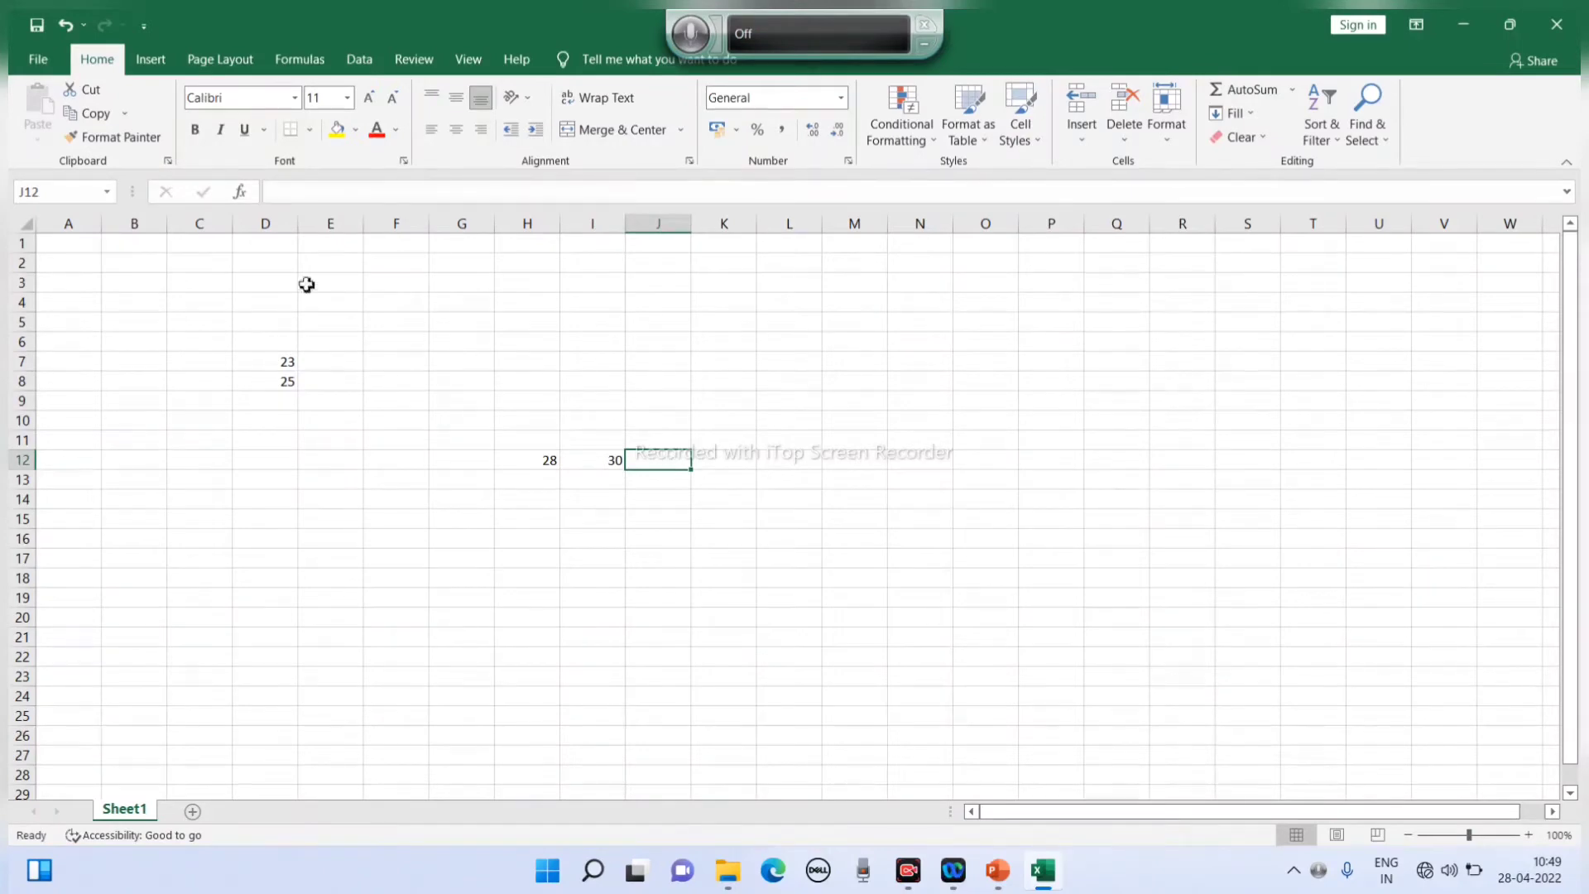
- Begin the J12 formula as =sum( with H12 as its first reference
left_click(324, 190)
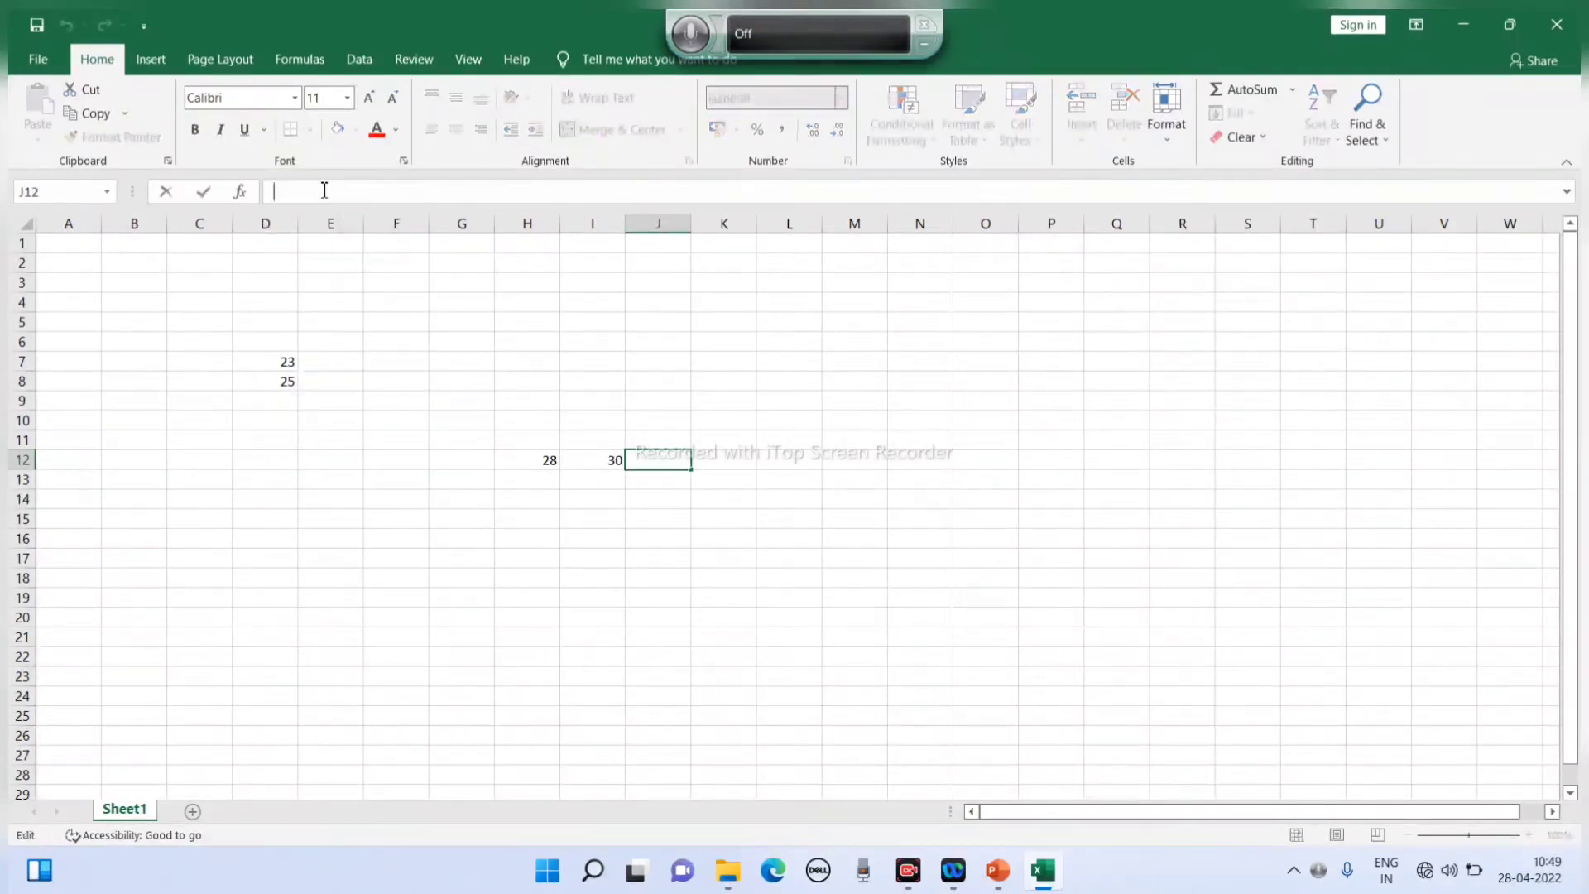
type("=")
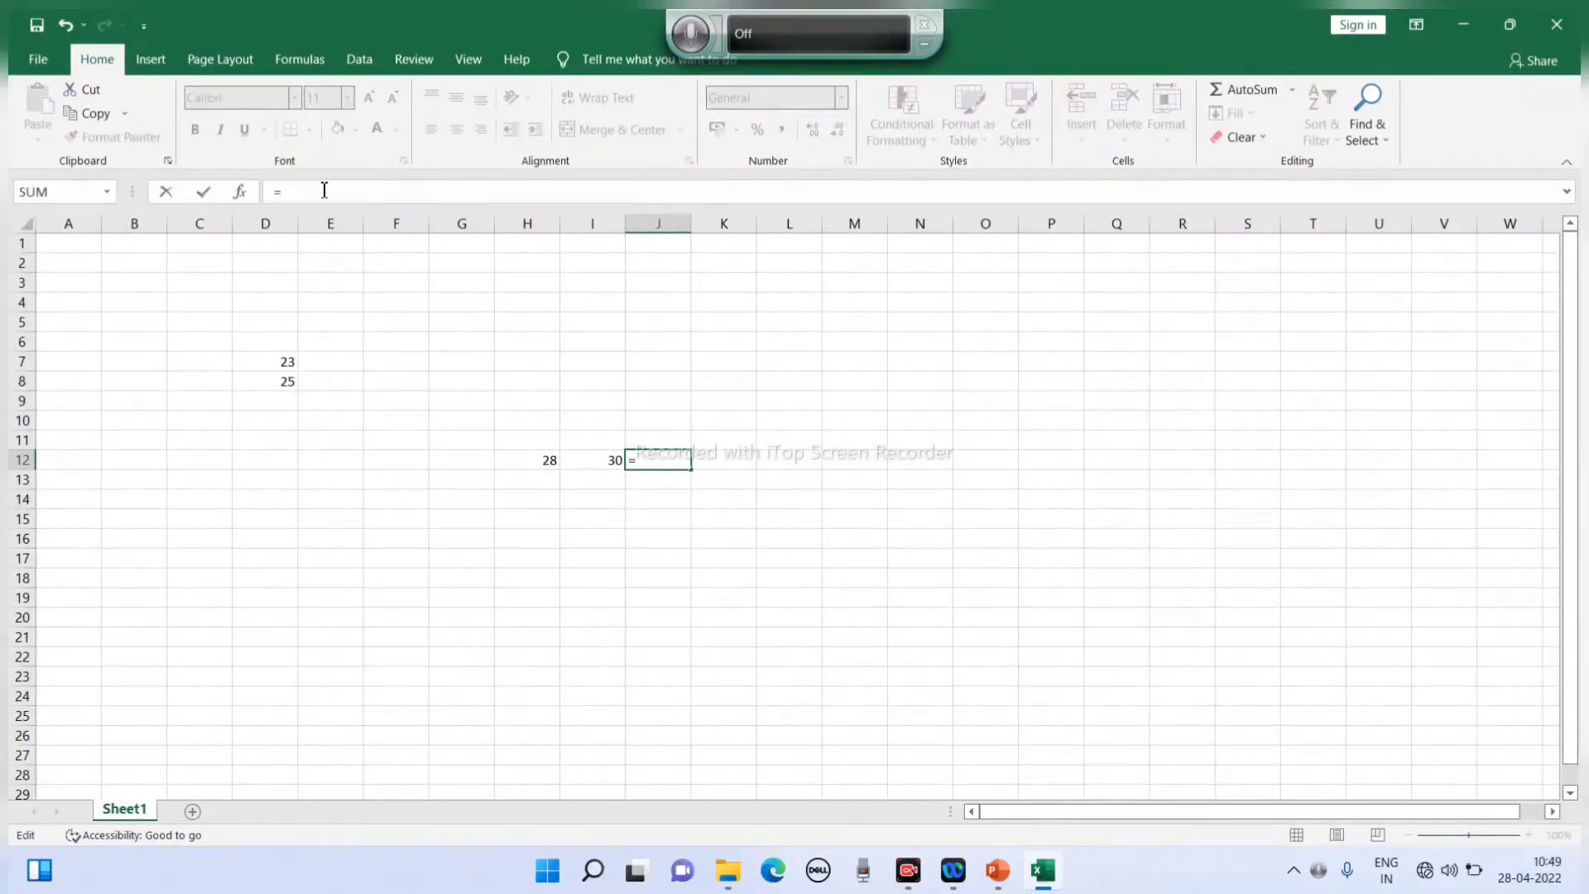
type("sum")
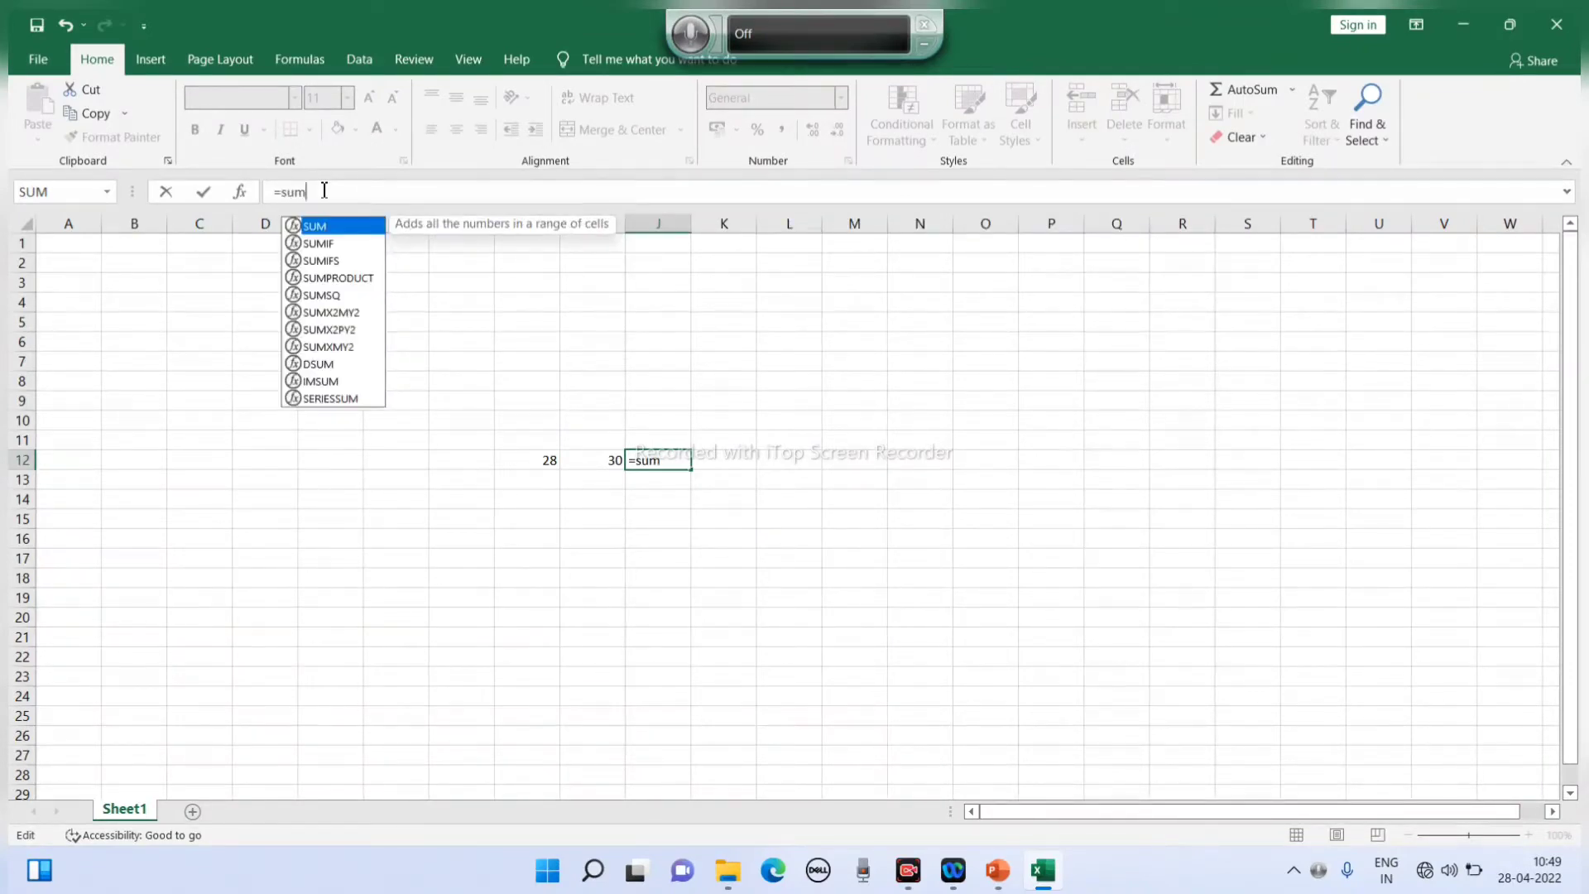
type("(")
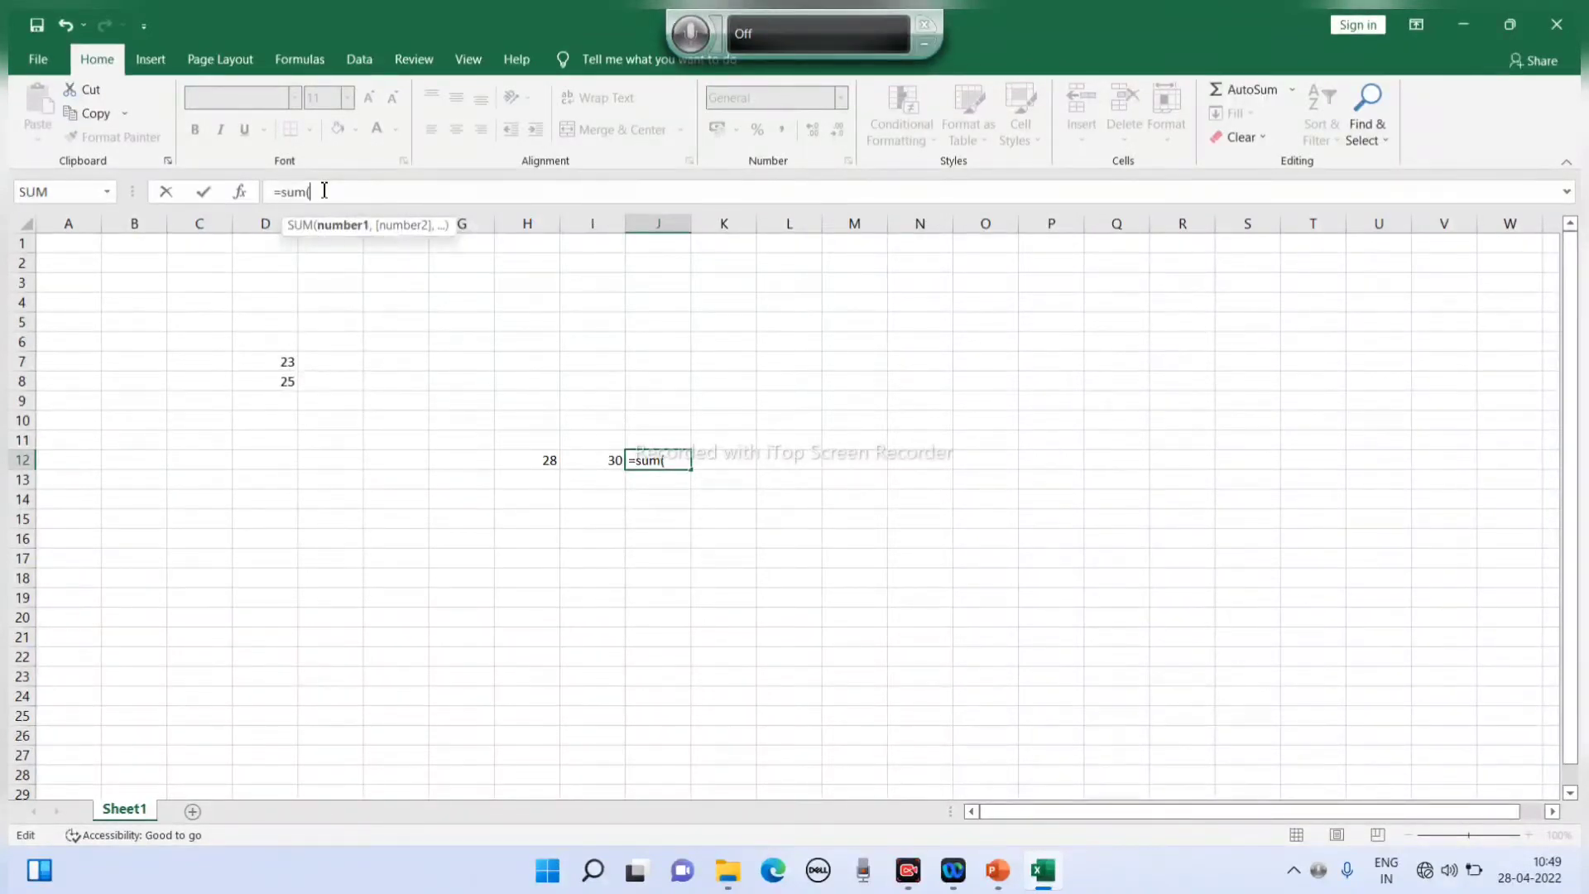
left_click(537, 461)
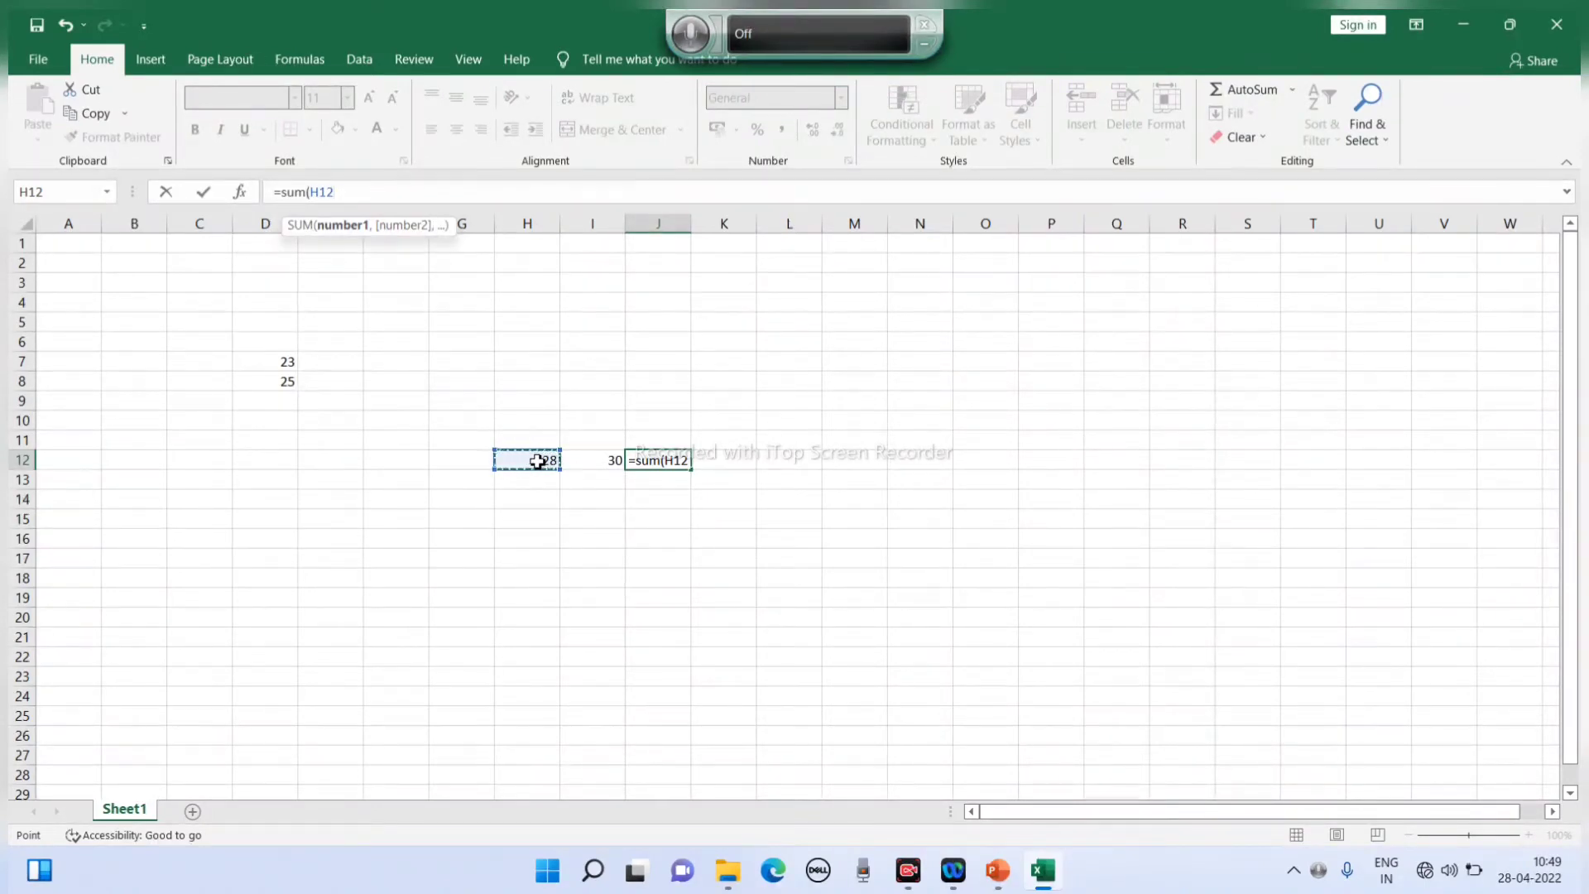
left_click(566, 572)
left_click(538, 461)
left_click(397, 243)
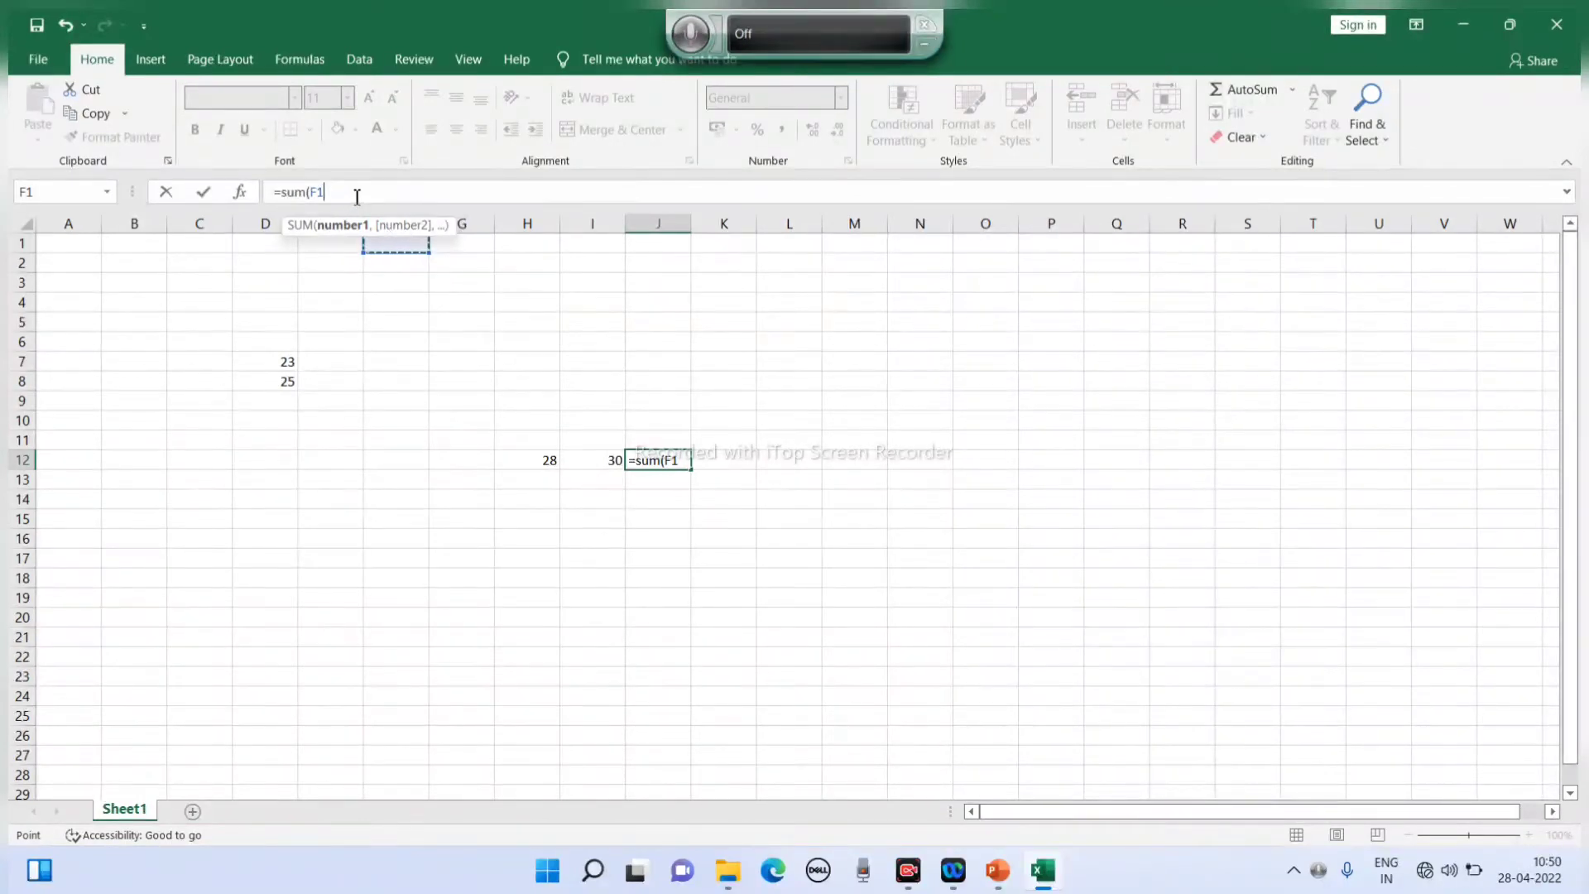
left_click(547, 462)
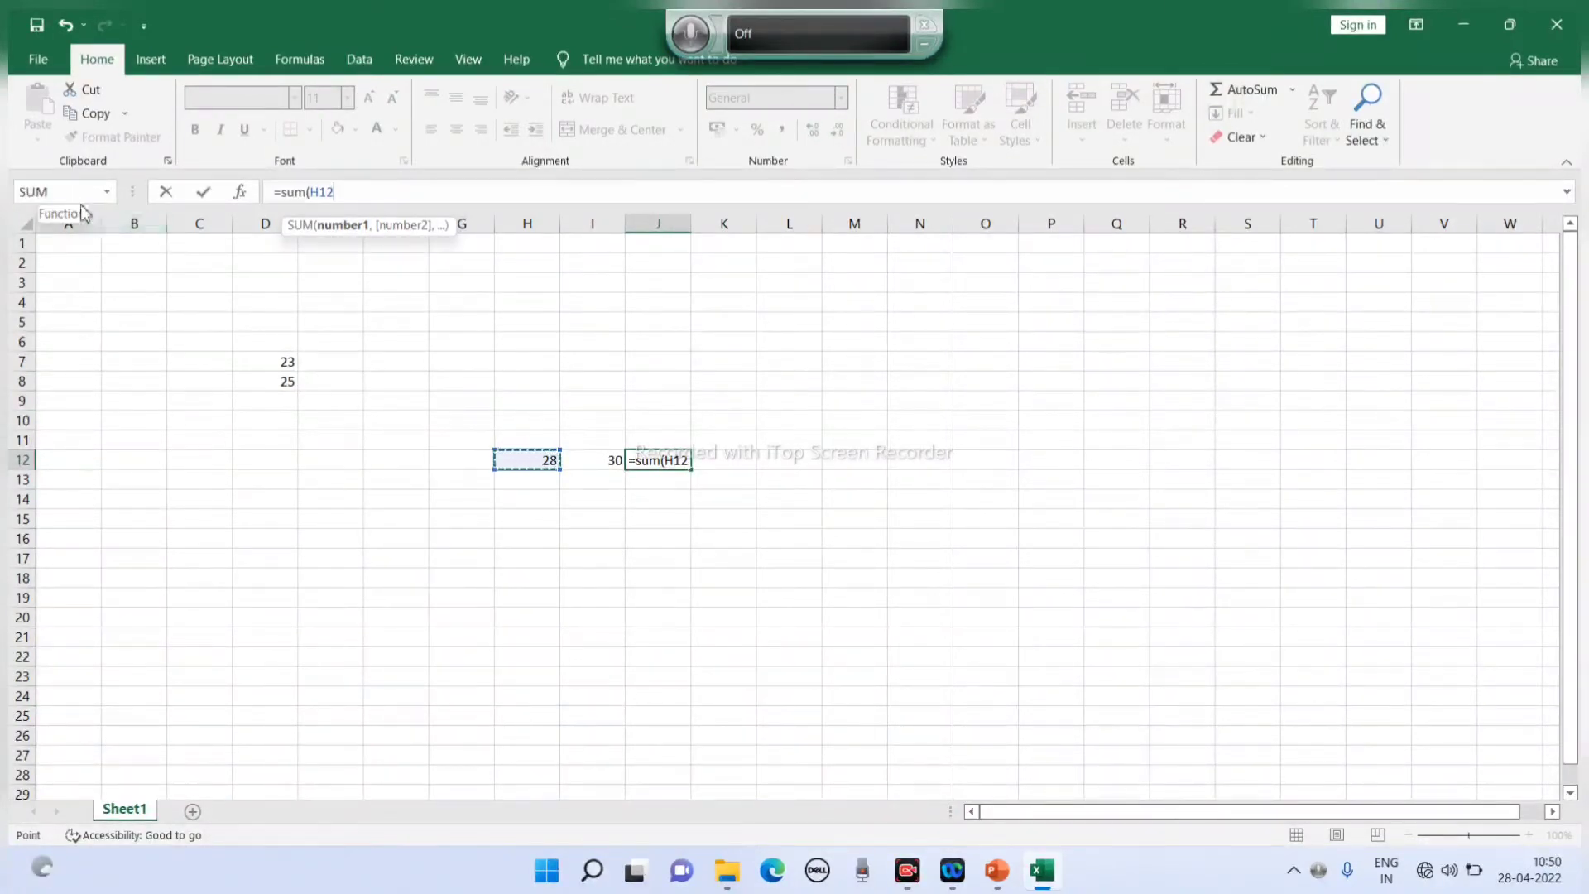
- Finish the J12 formula as =SUM(H12:I12) so it displays 58
left_click(538, 457)
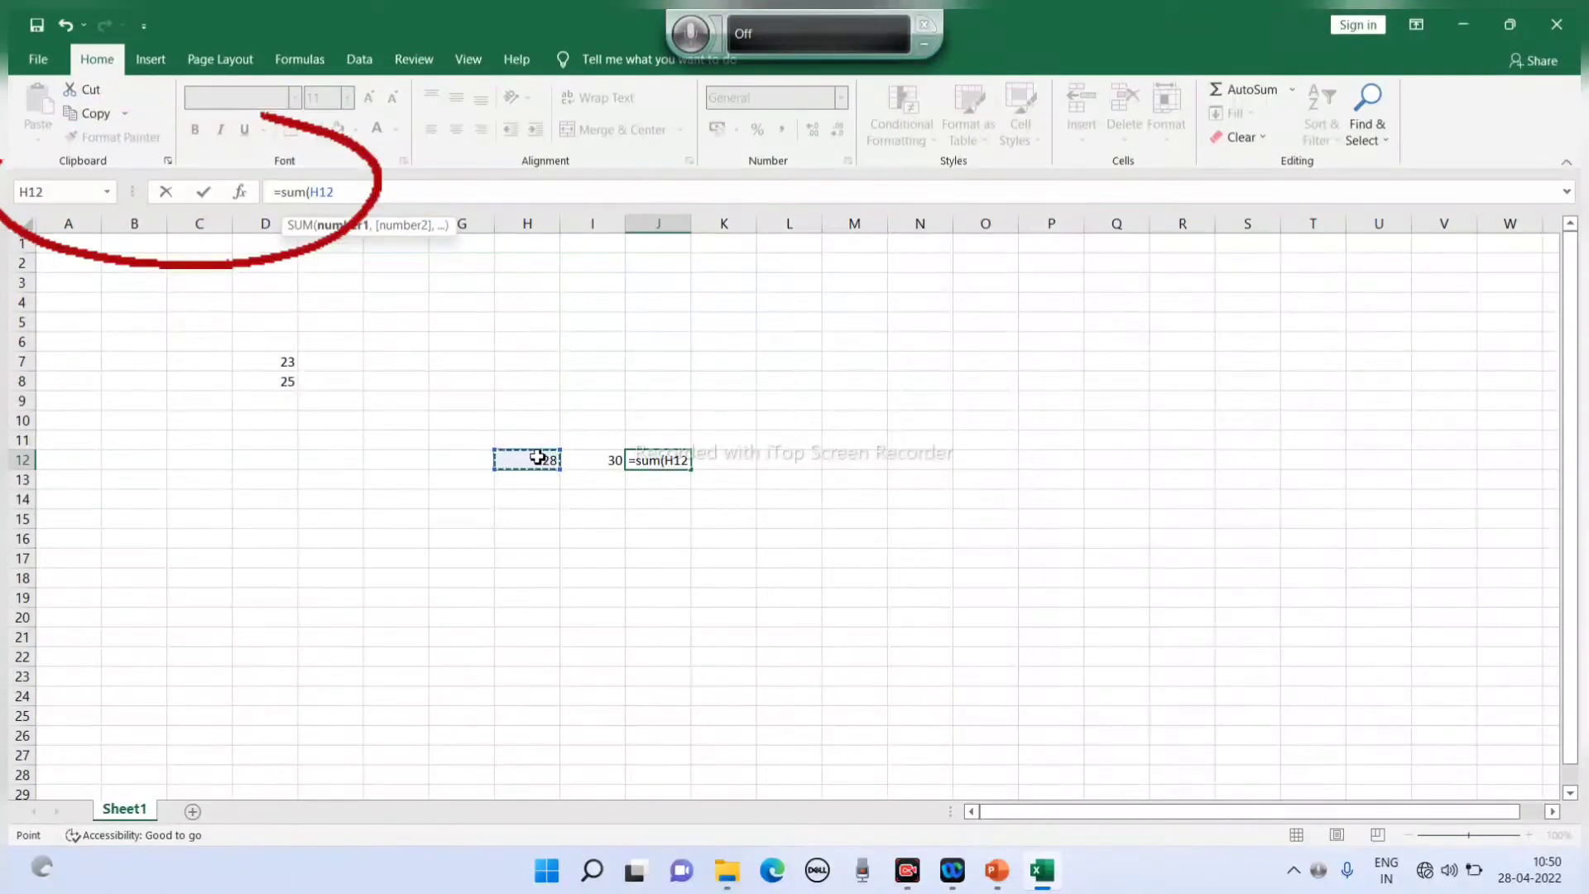
left_click(353, 191)
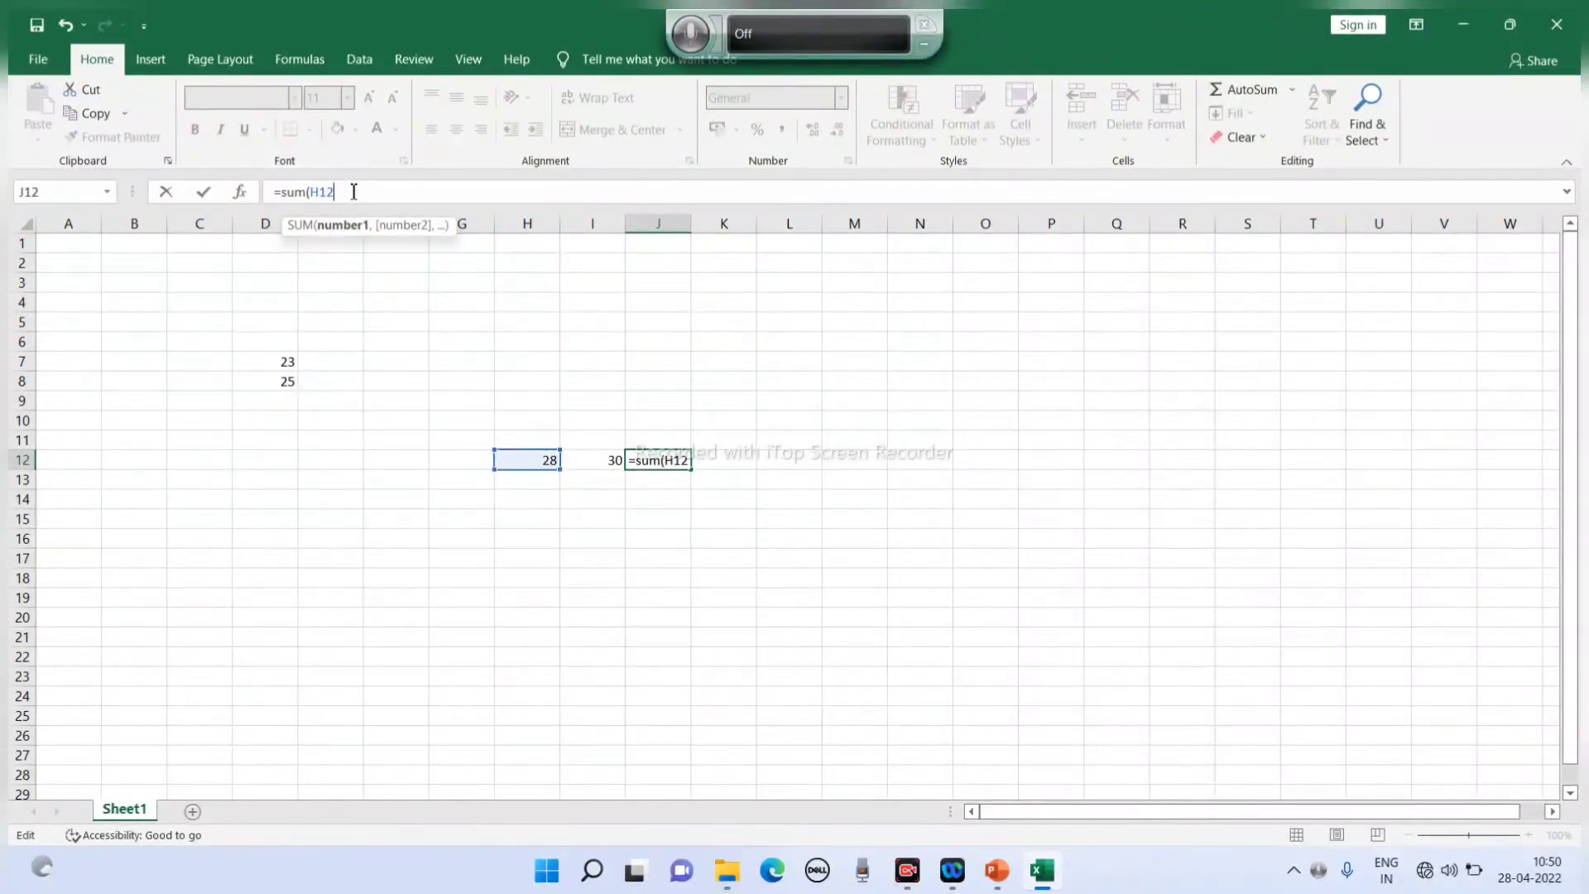
type(":")
left_click(604, 464)
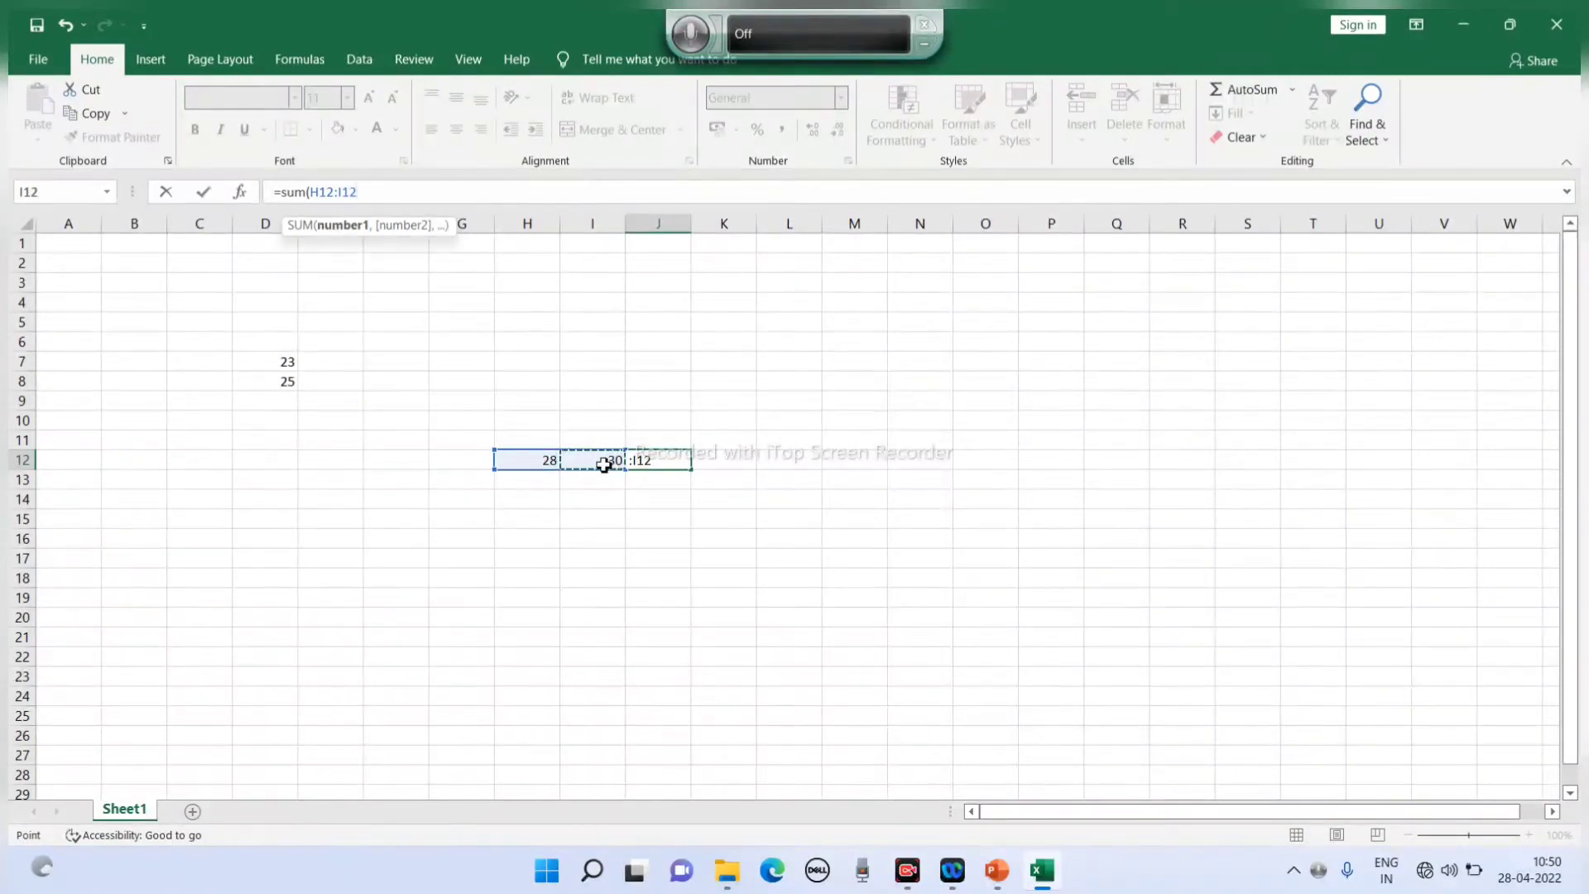
type(")")
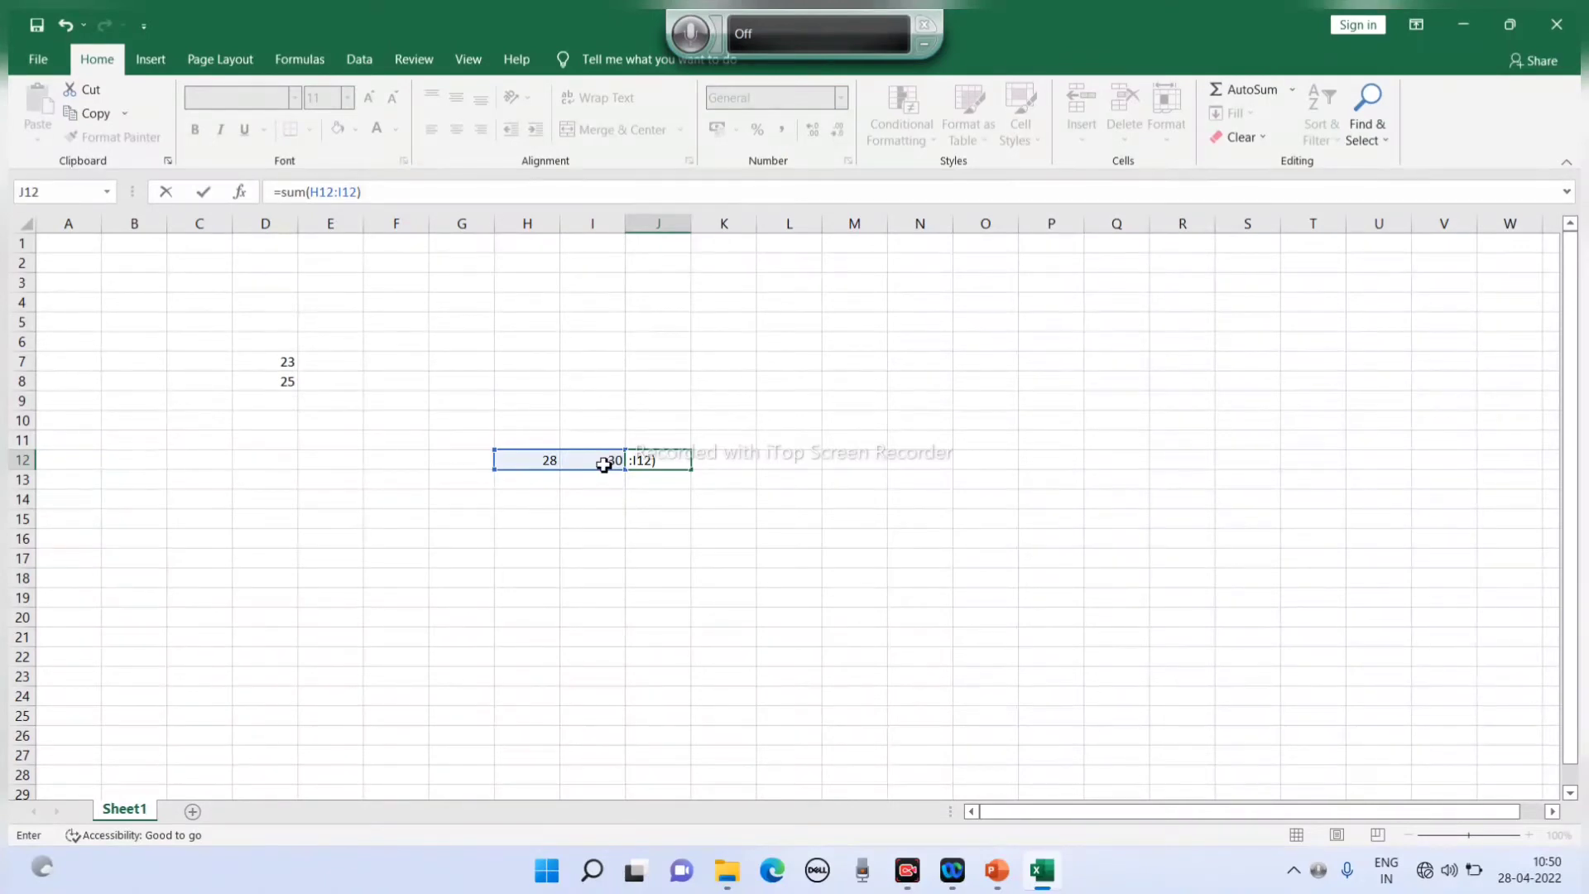
key("Return")
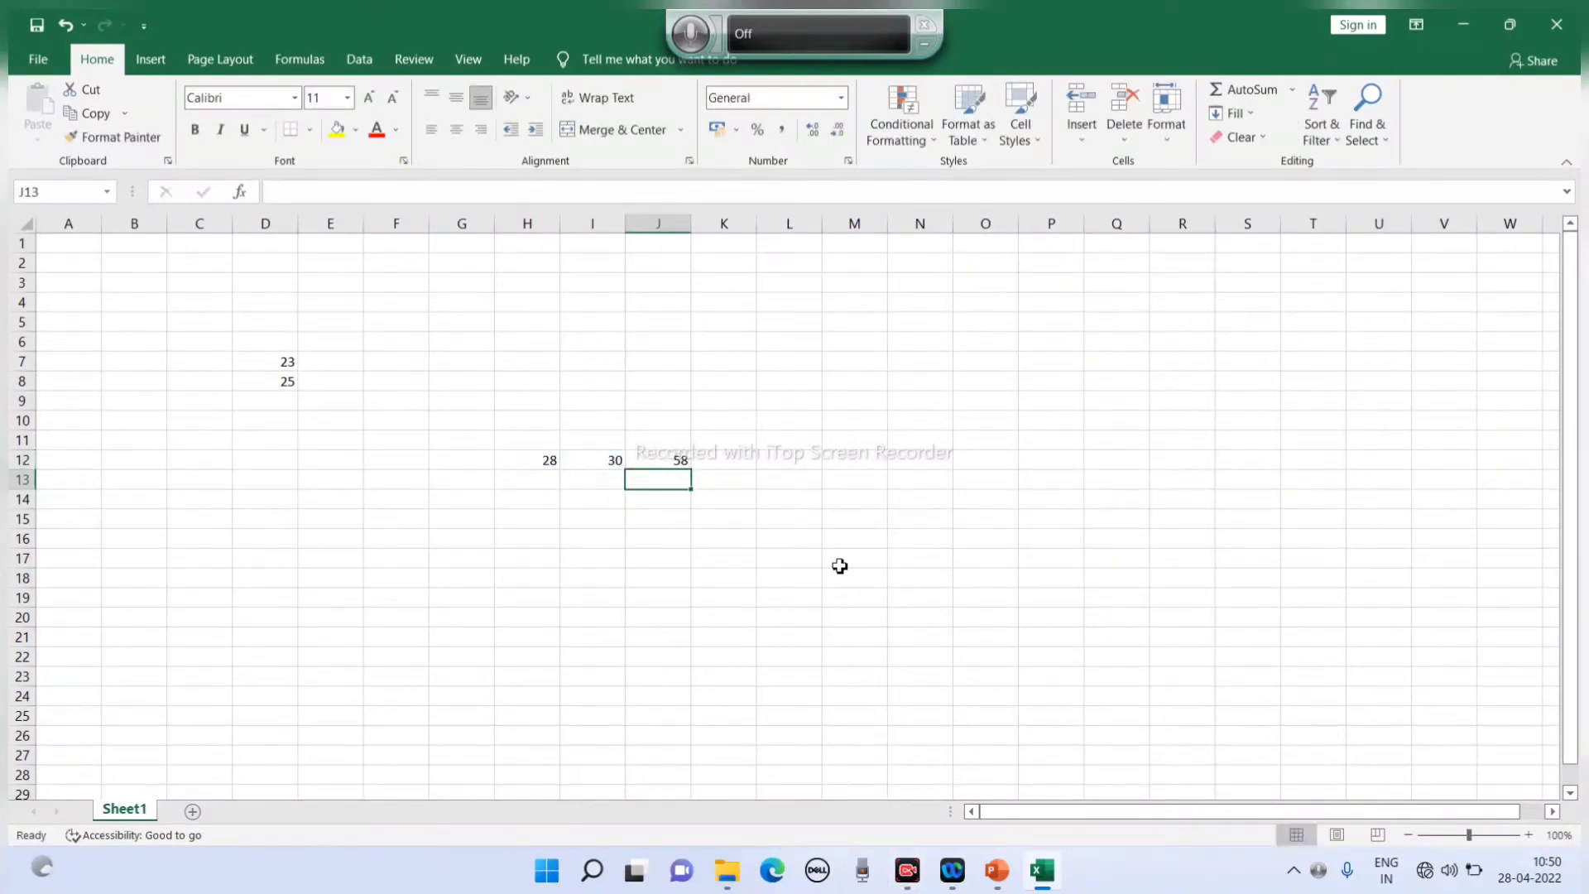
left_click(840, 564)
- Enter 74 in J17 and 45 in K17
left_click(661, 461)
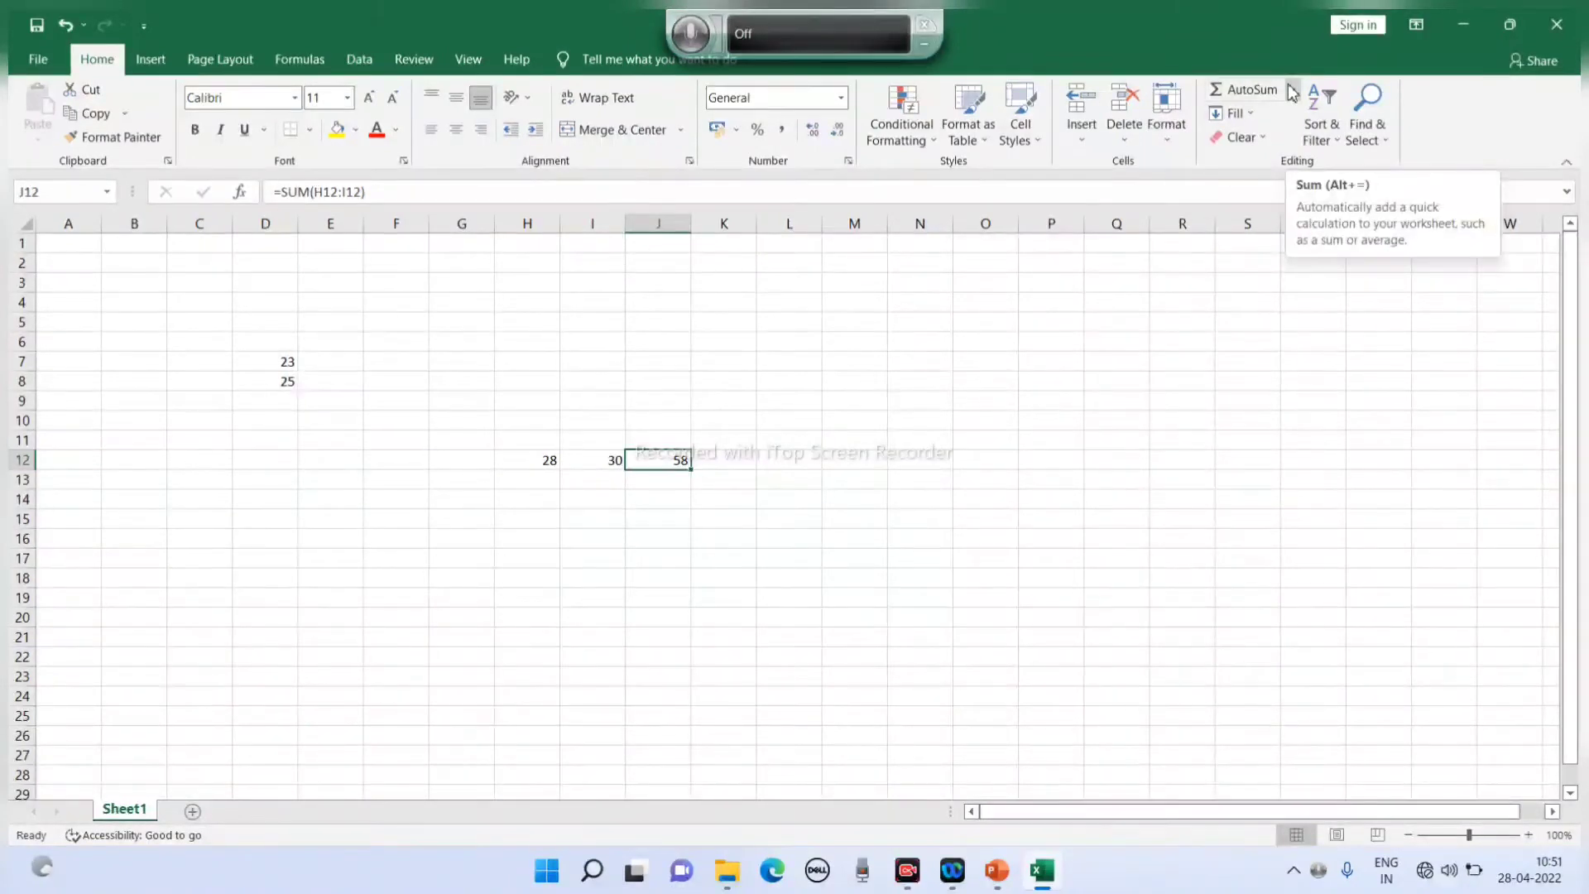
left_click(680, 557)
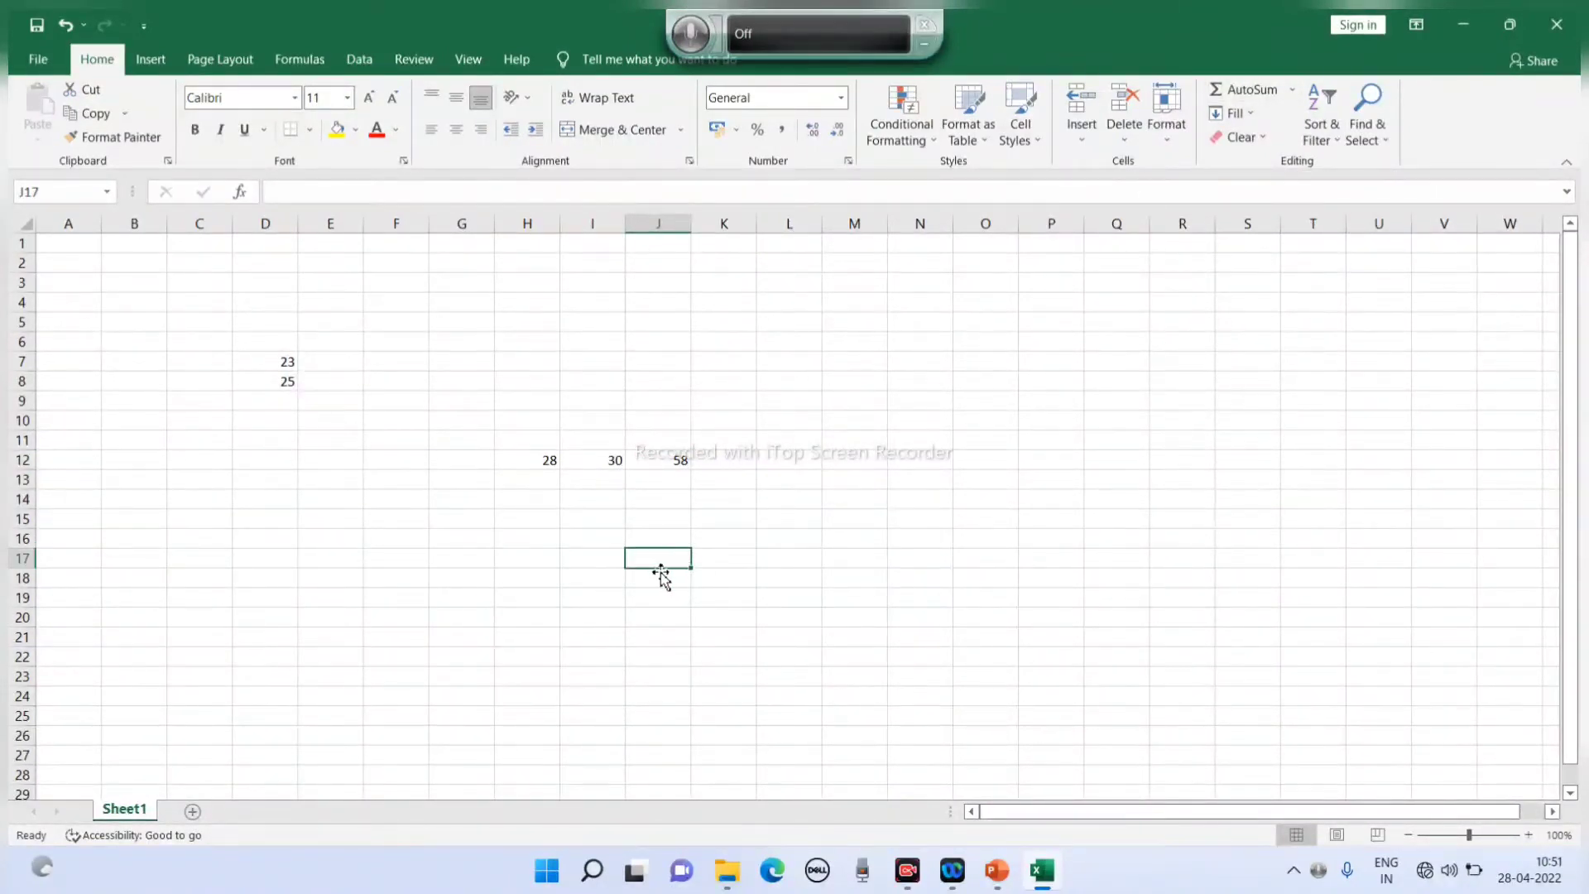
type("7")
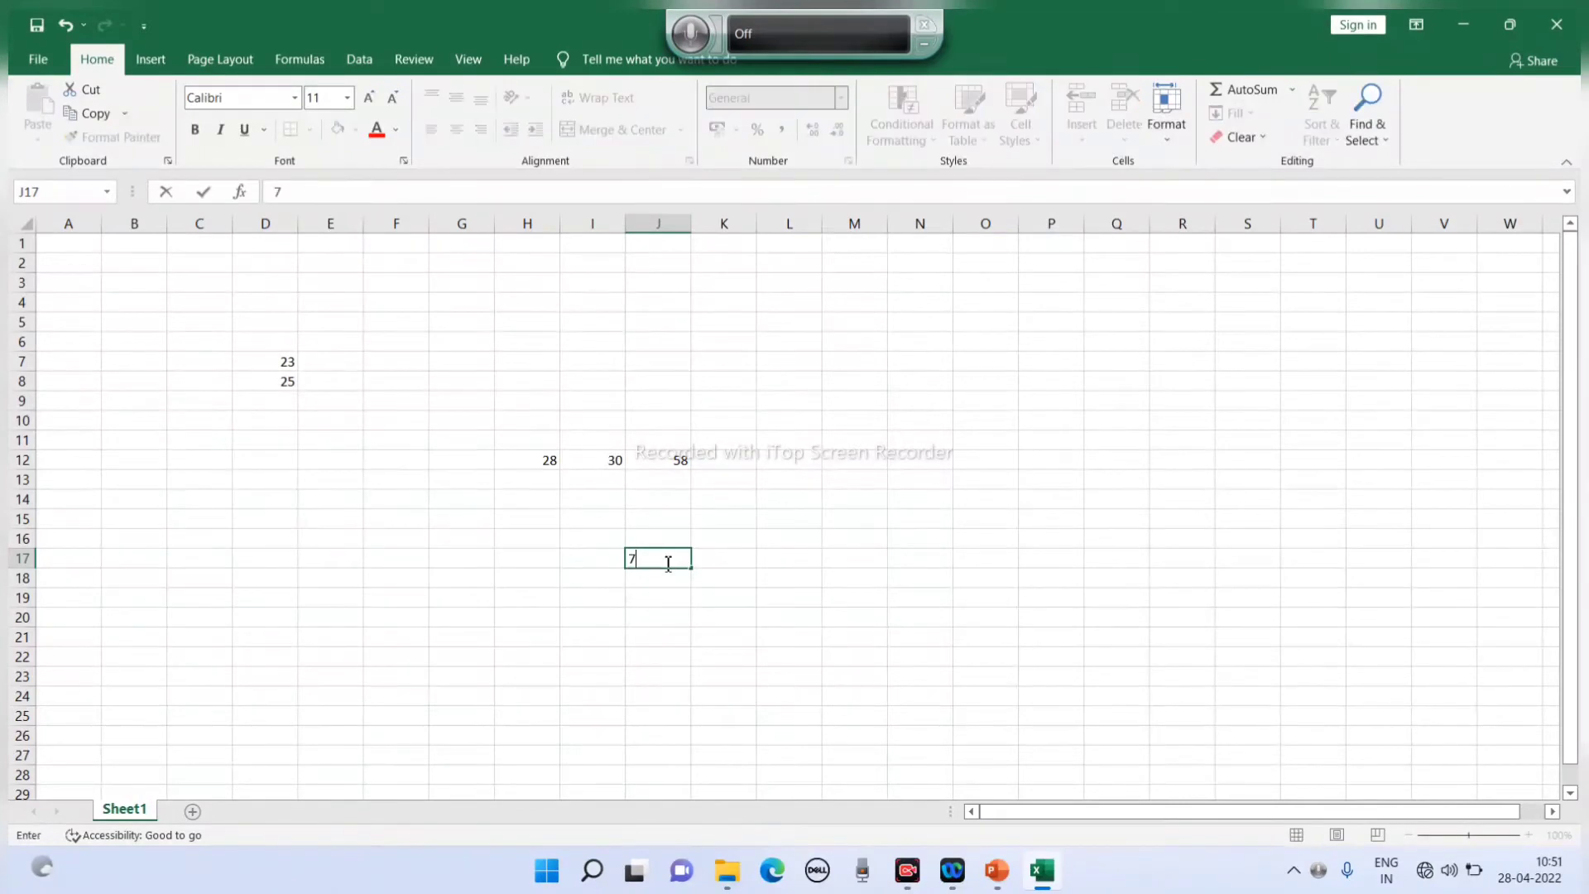
type("4")
left_click(717, 561)
type("45")
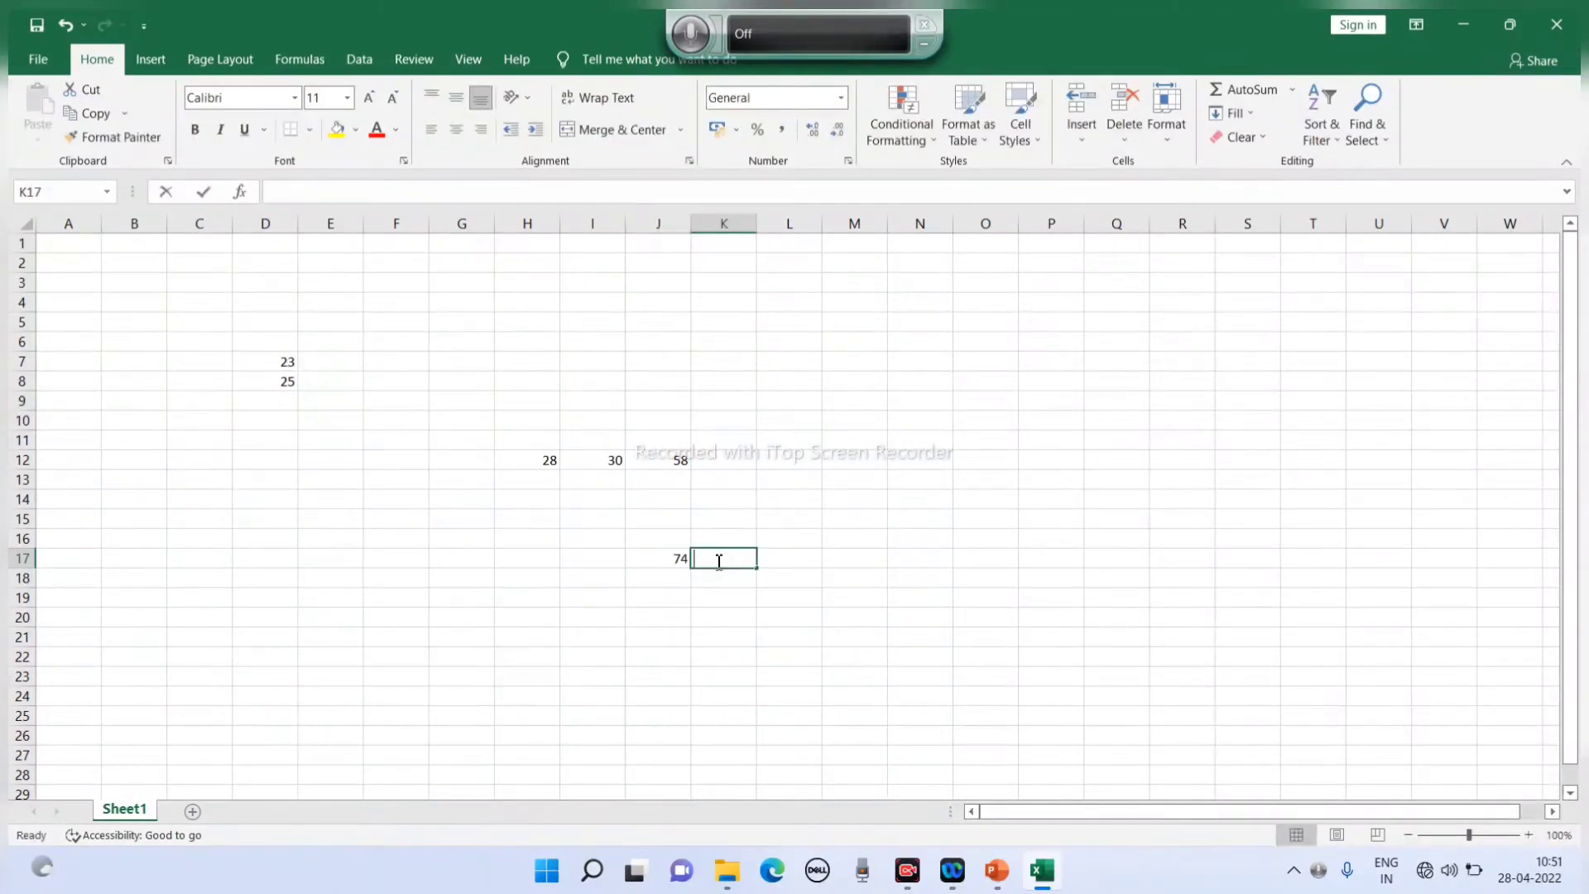
left_click(786, 561)
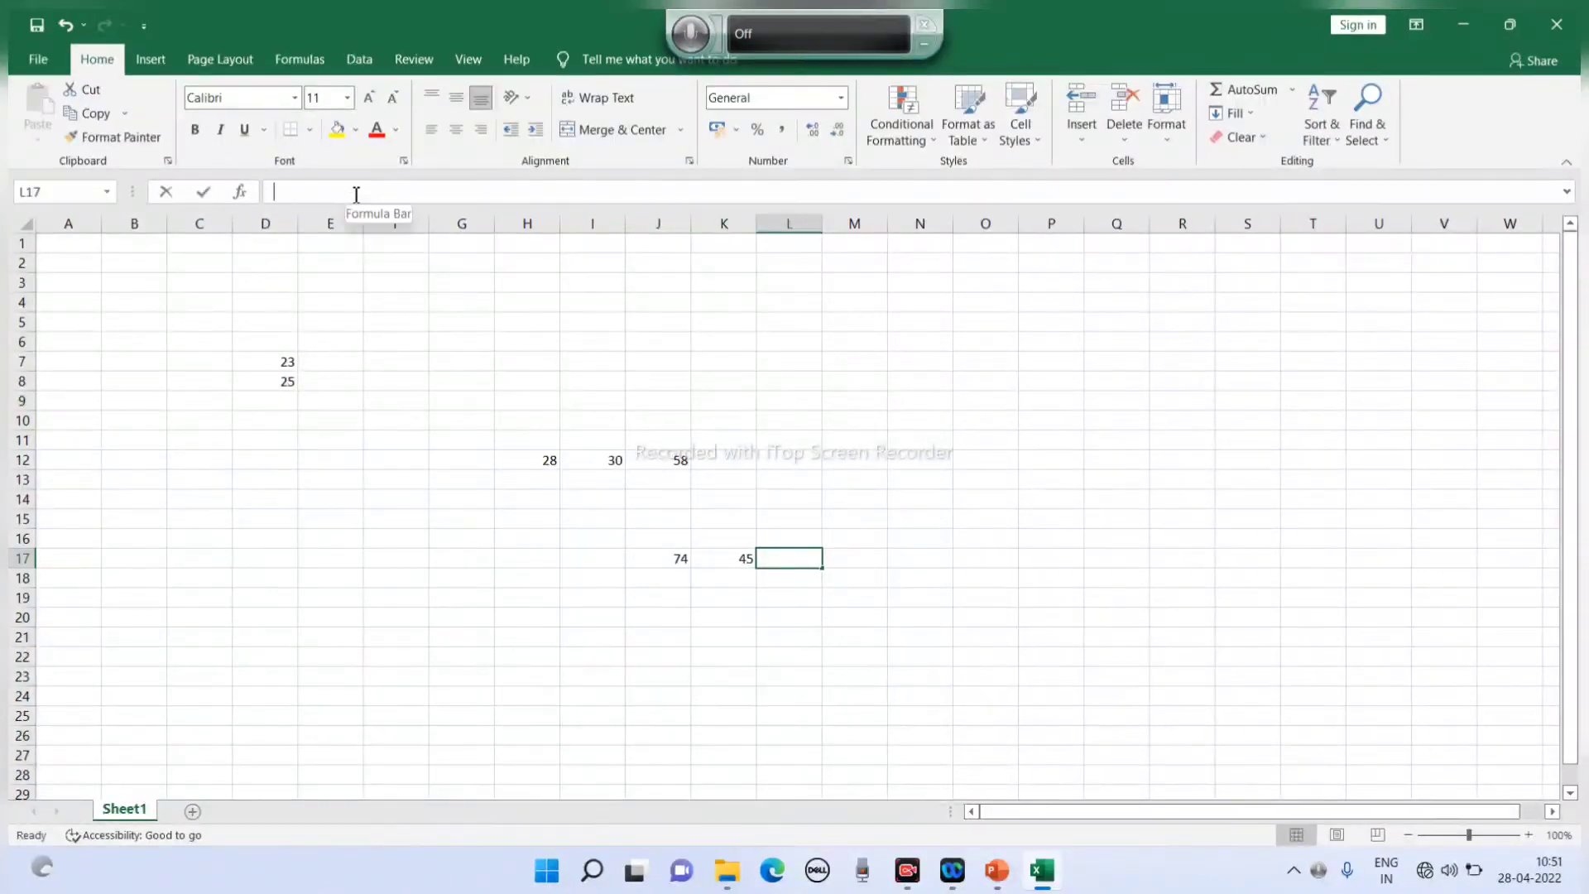
- Enter =(J17+K17) in L17 so it shows 119
type("=s")
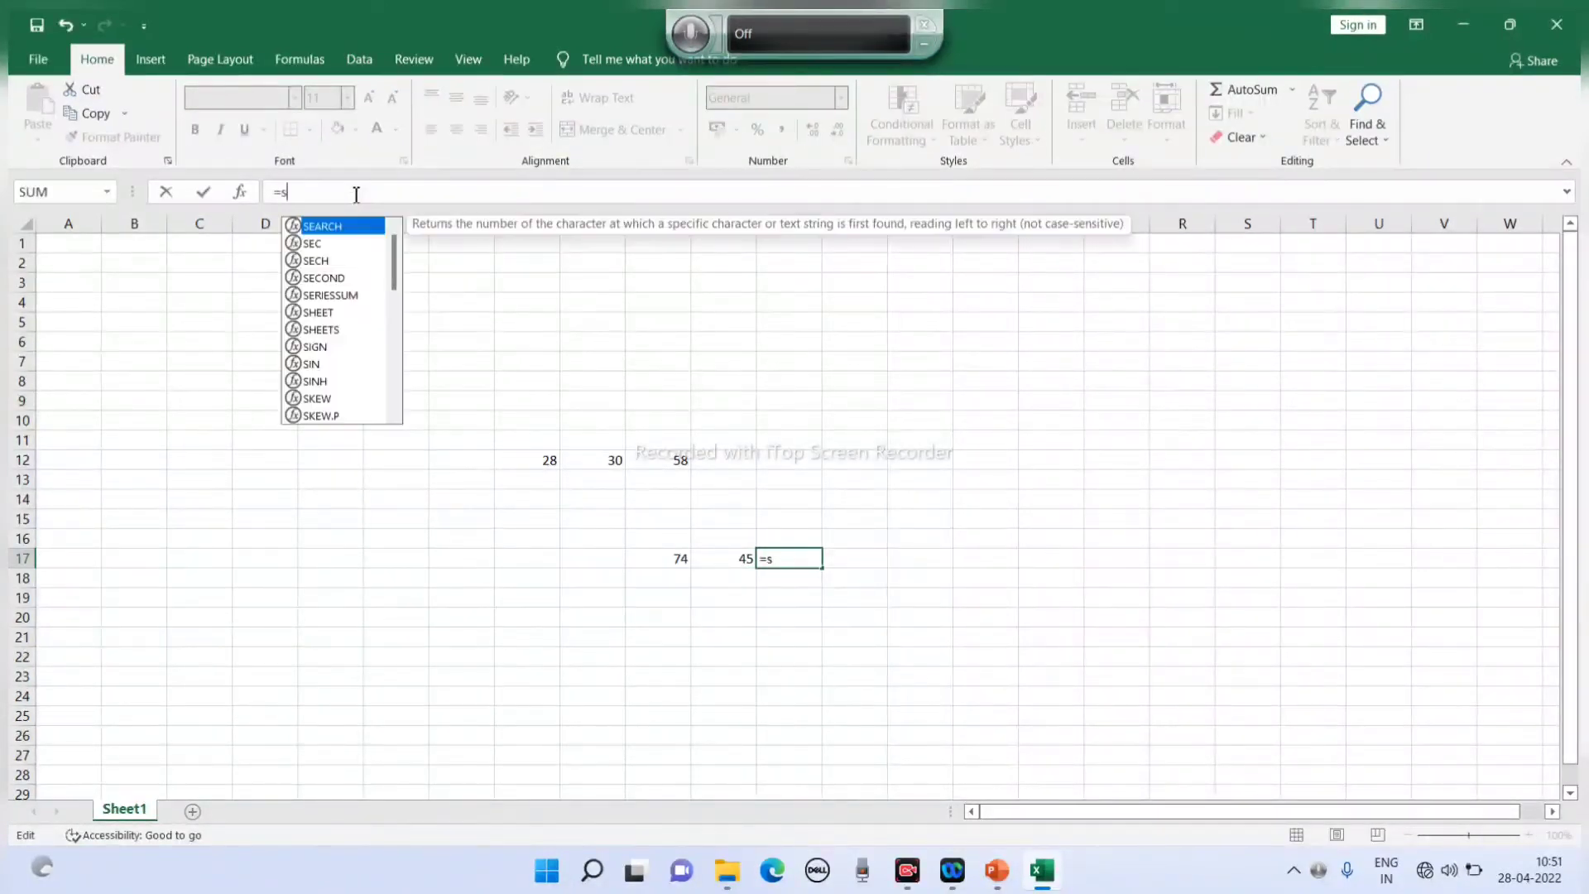
type("um")
key("BackSpace")
key("BackSpace")
key("BackSpace")
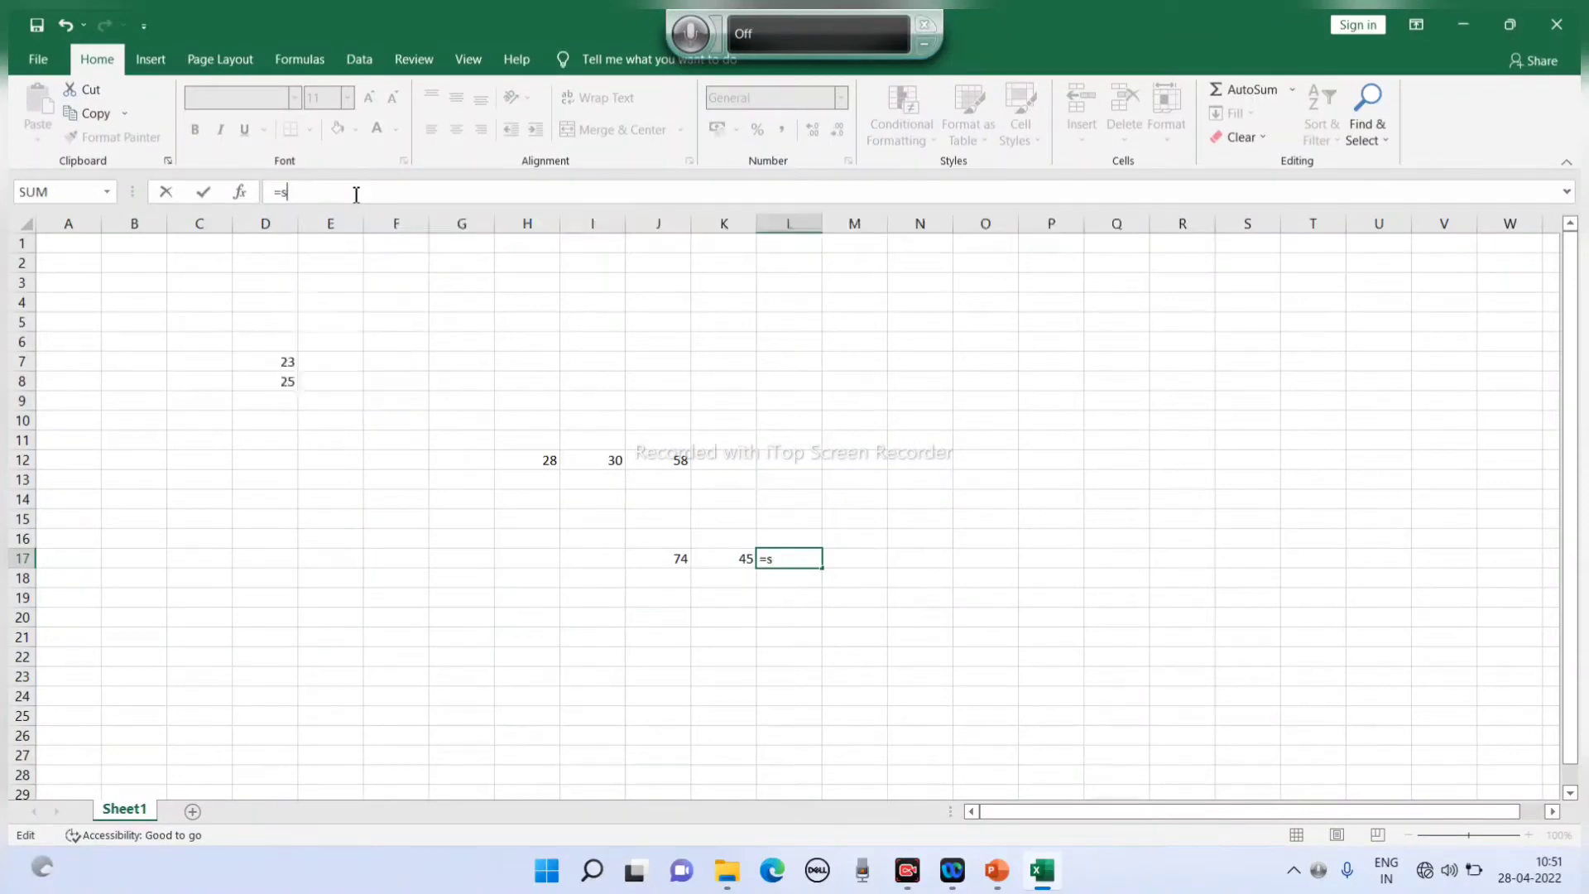
key("BackSpace")
type("=")
type("(")
left_click(670, 558)
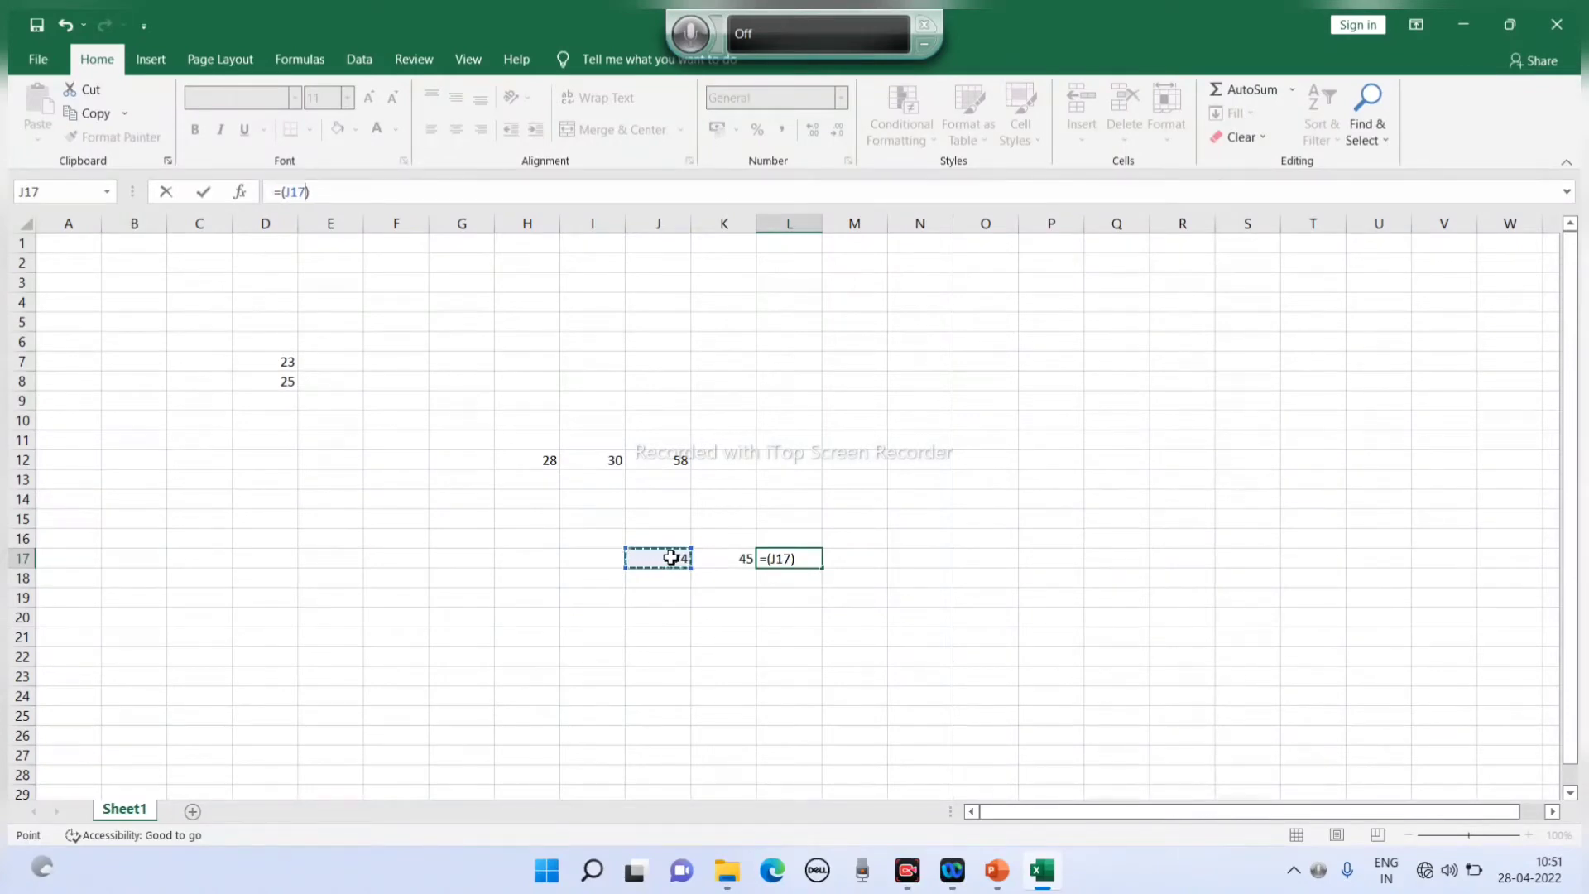
type("+")
left_click(722, 558)
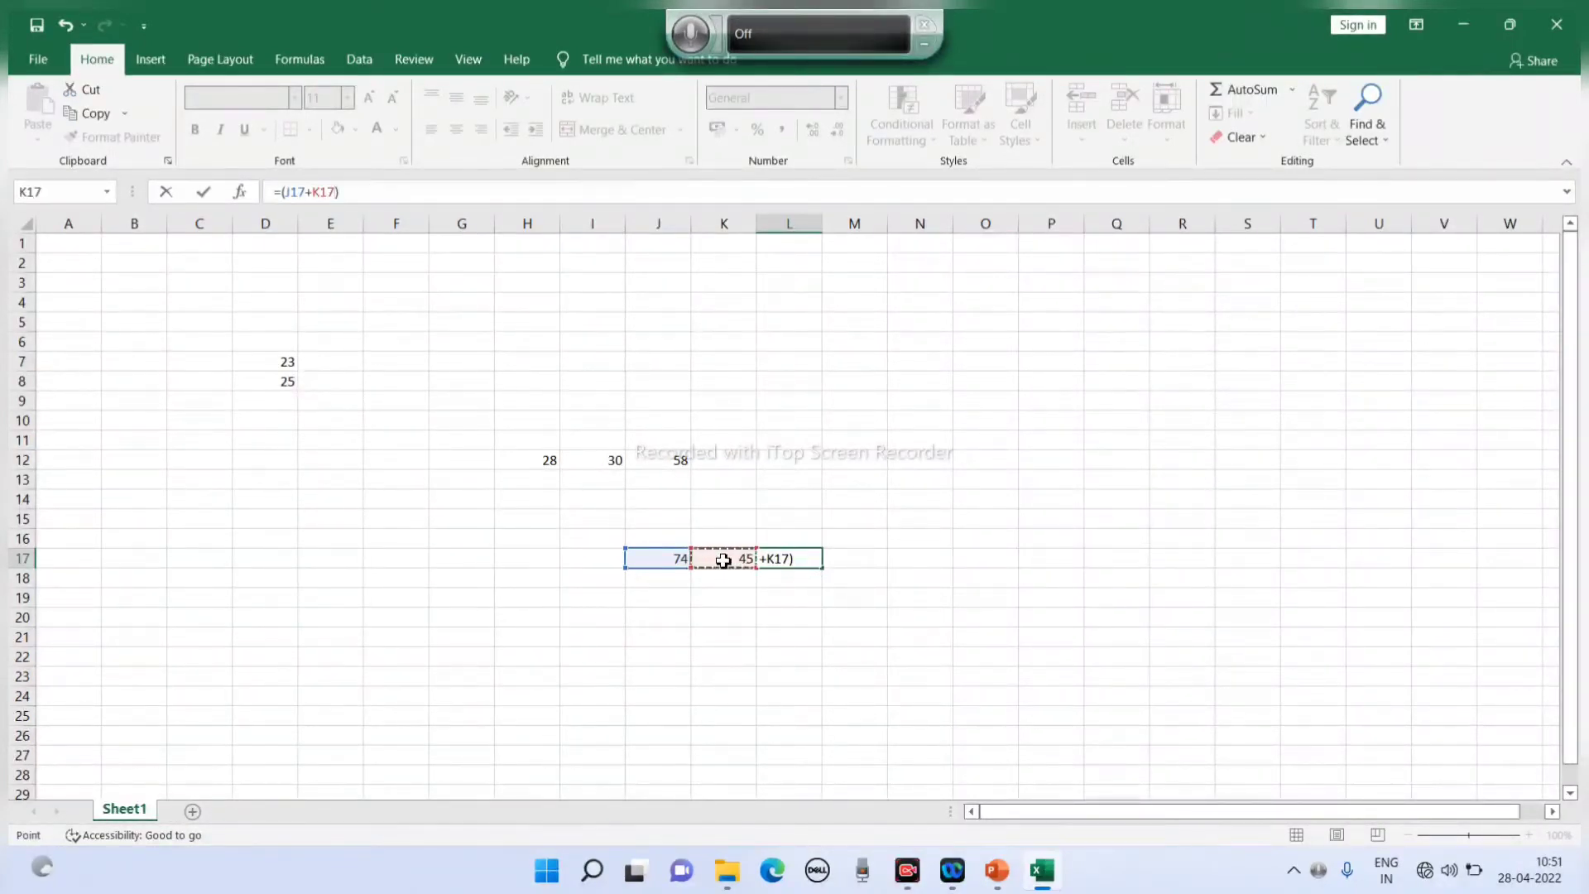
left_click(364, 192)
key("ctrl+Return")
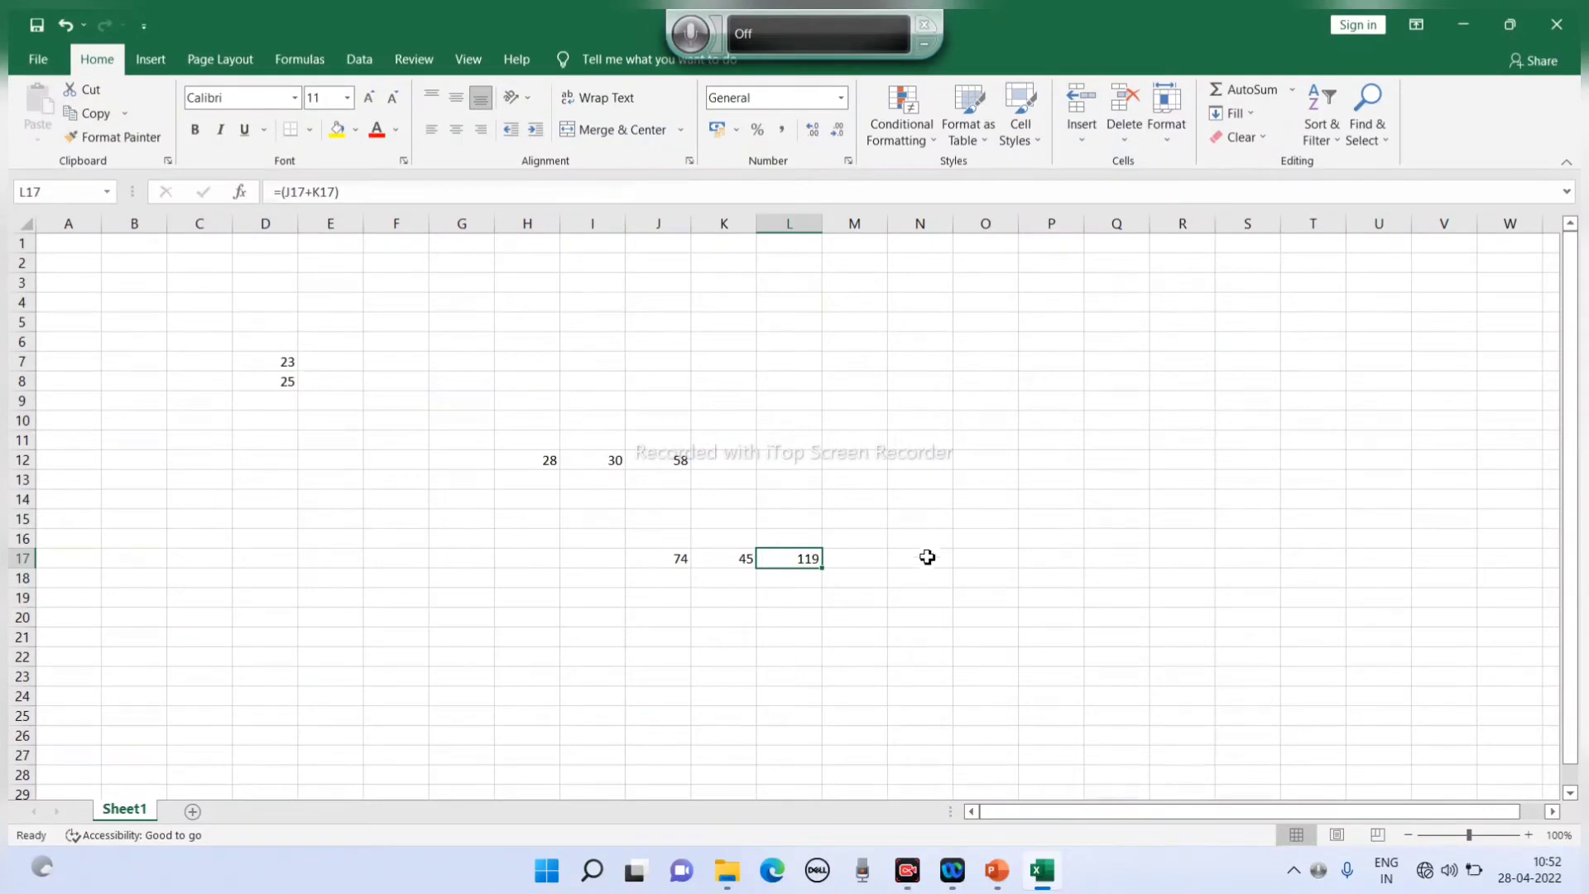
left_click(928, 555)
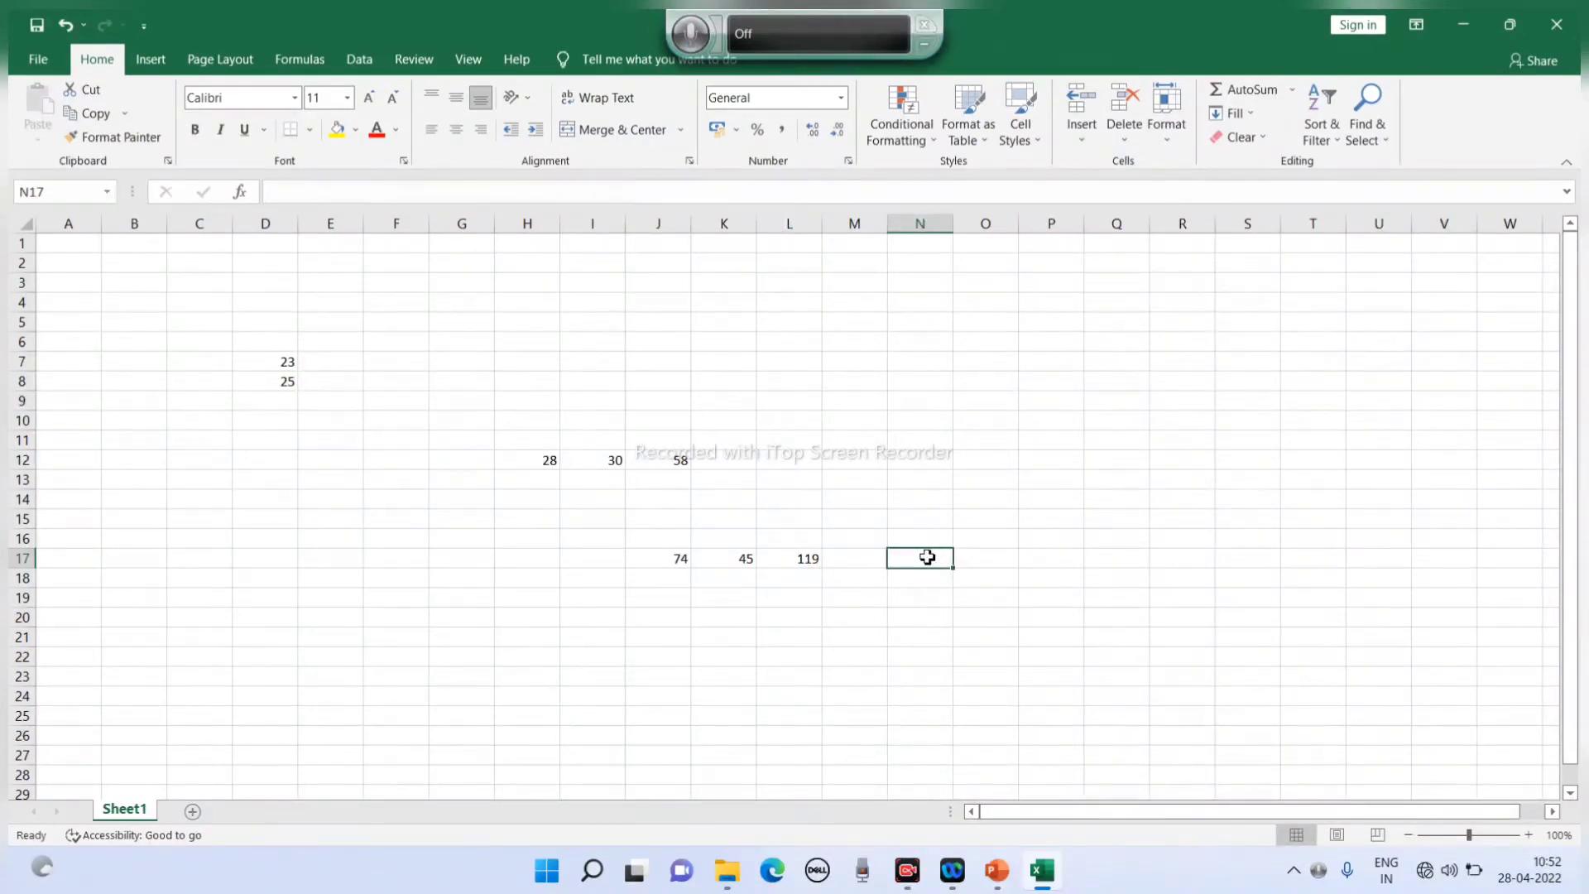
- Type 20, 10 and 5 into N17, N18 and N19, then select the three cells
left_click(1295, 92)
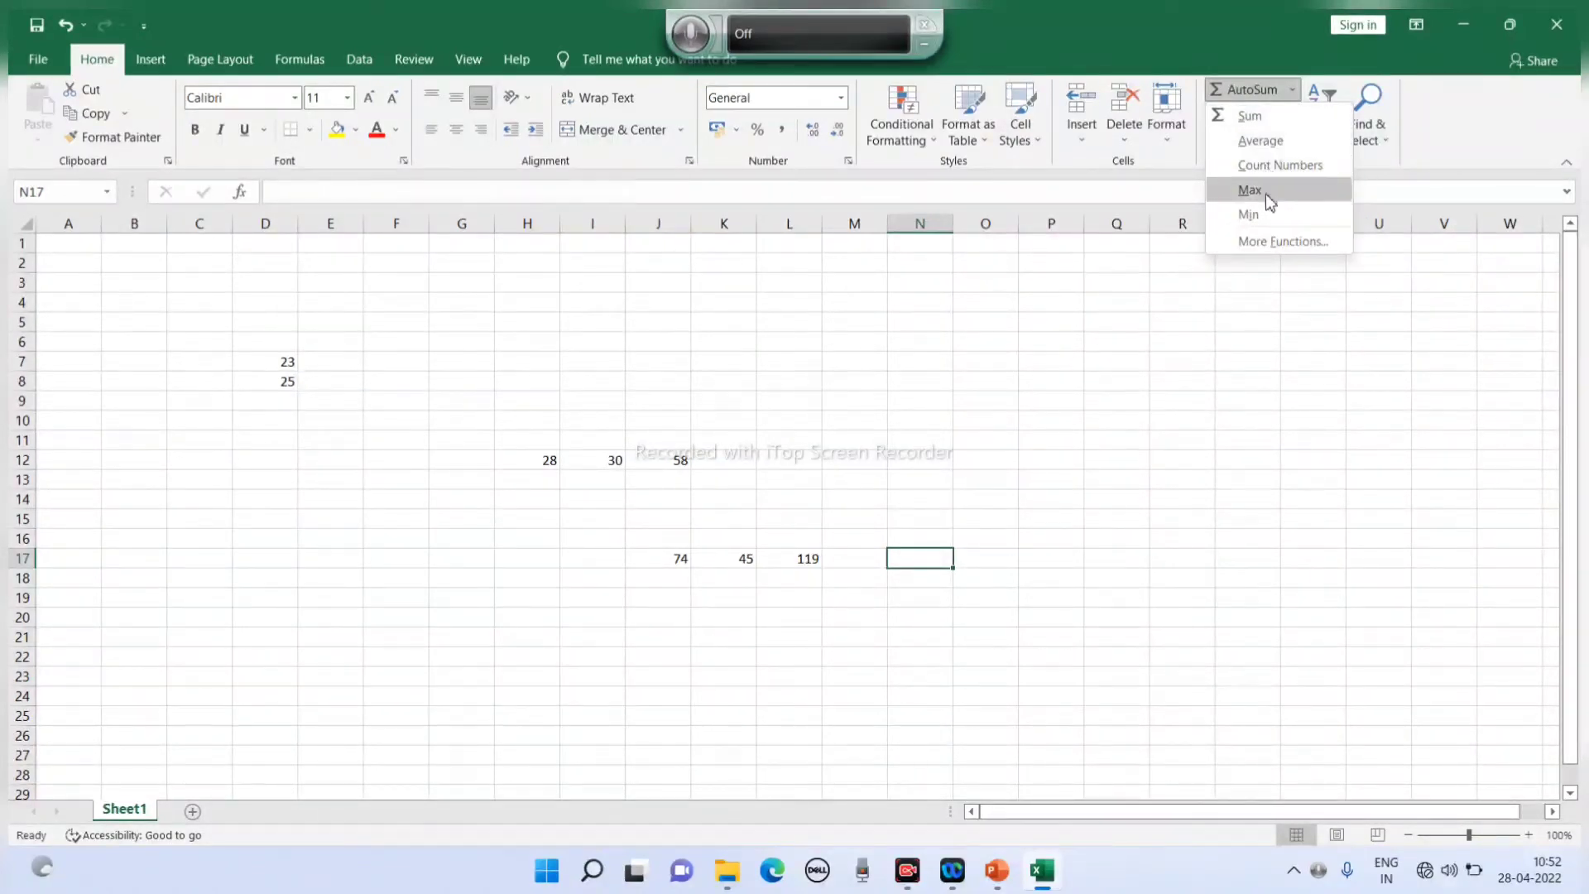
left_click(1160, 461)
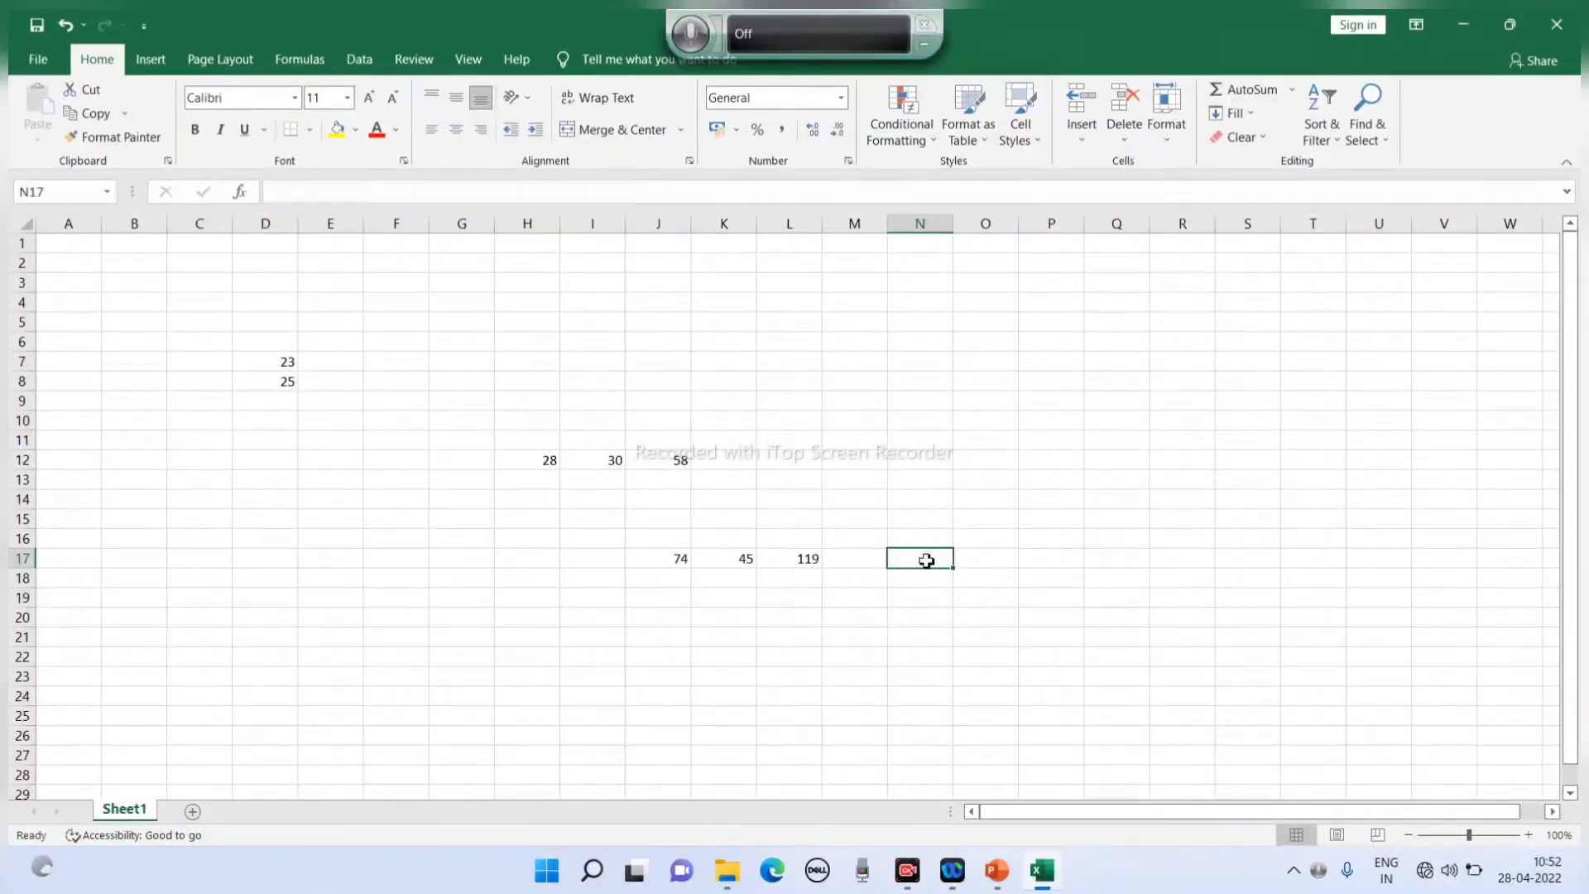
type("20")
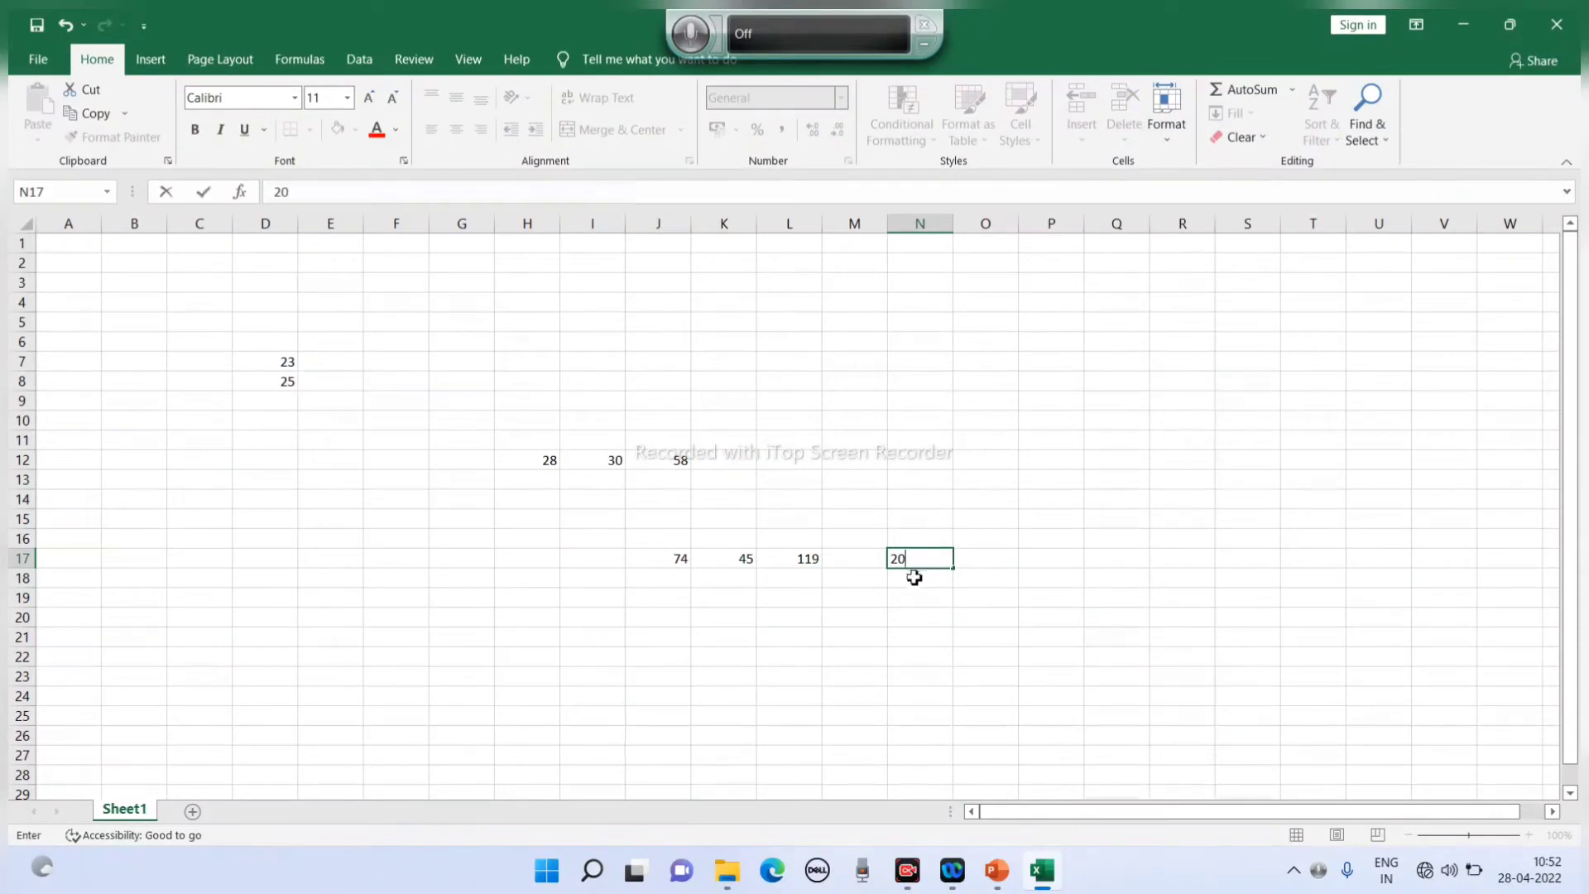
key("Return")
type("2")
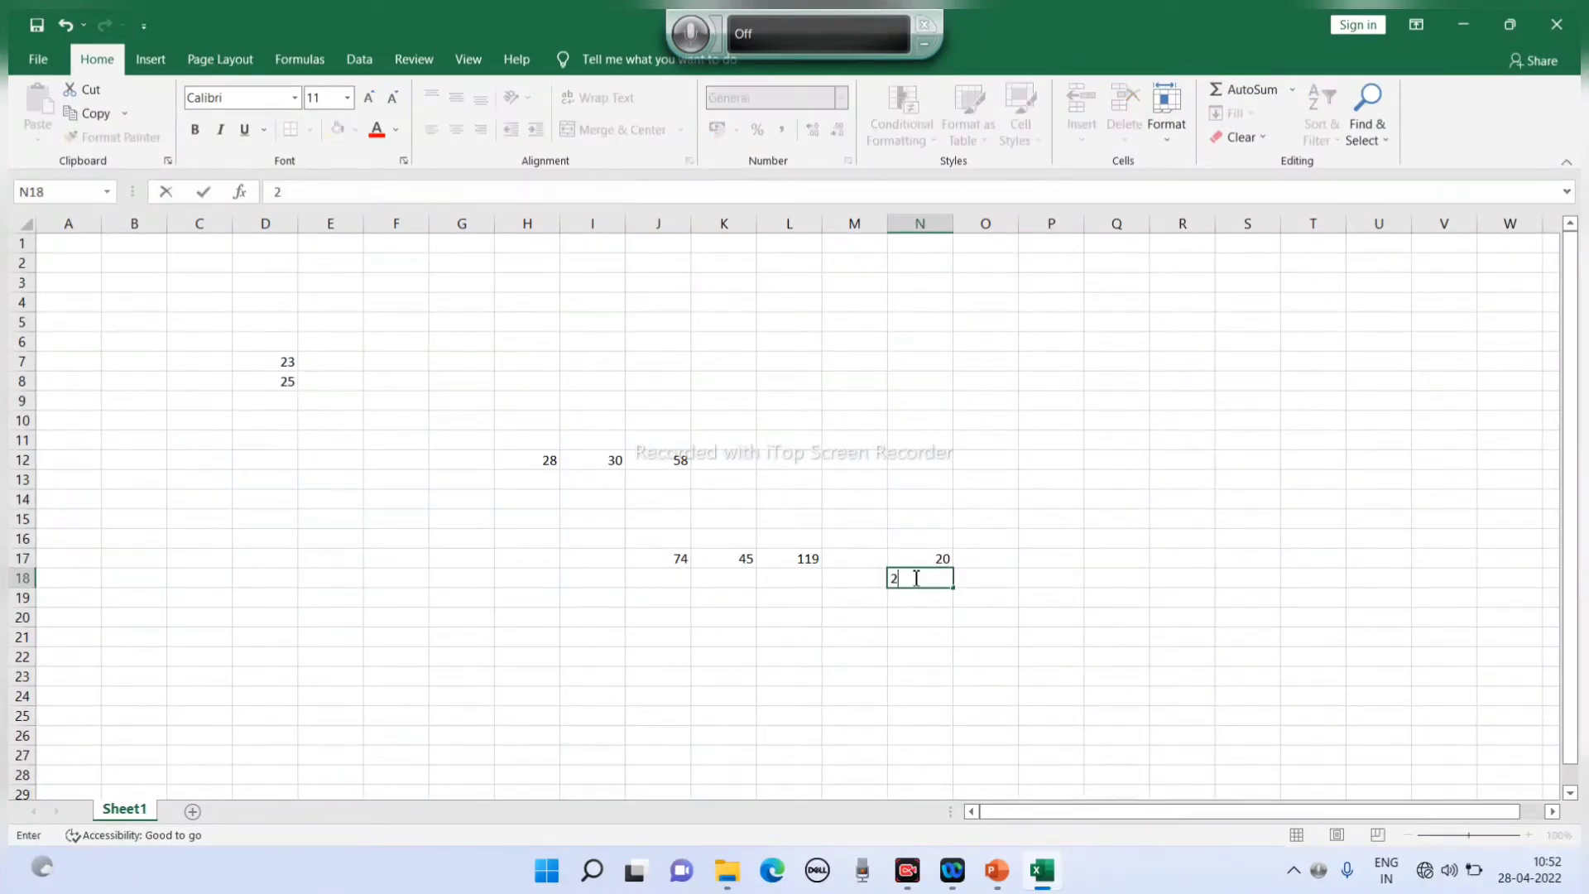
key("BackSpace")
type("10")
key("Return")
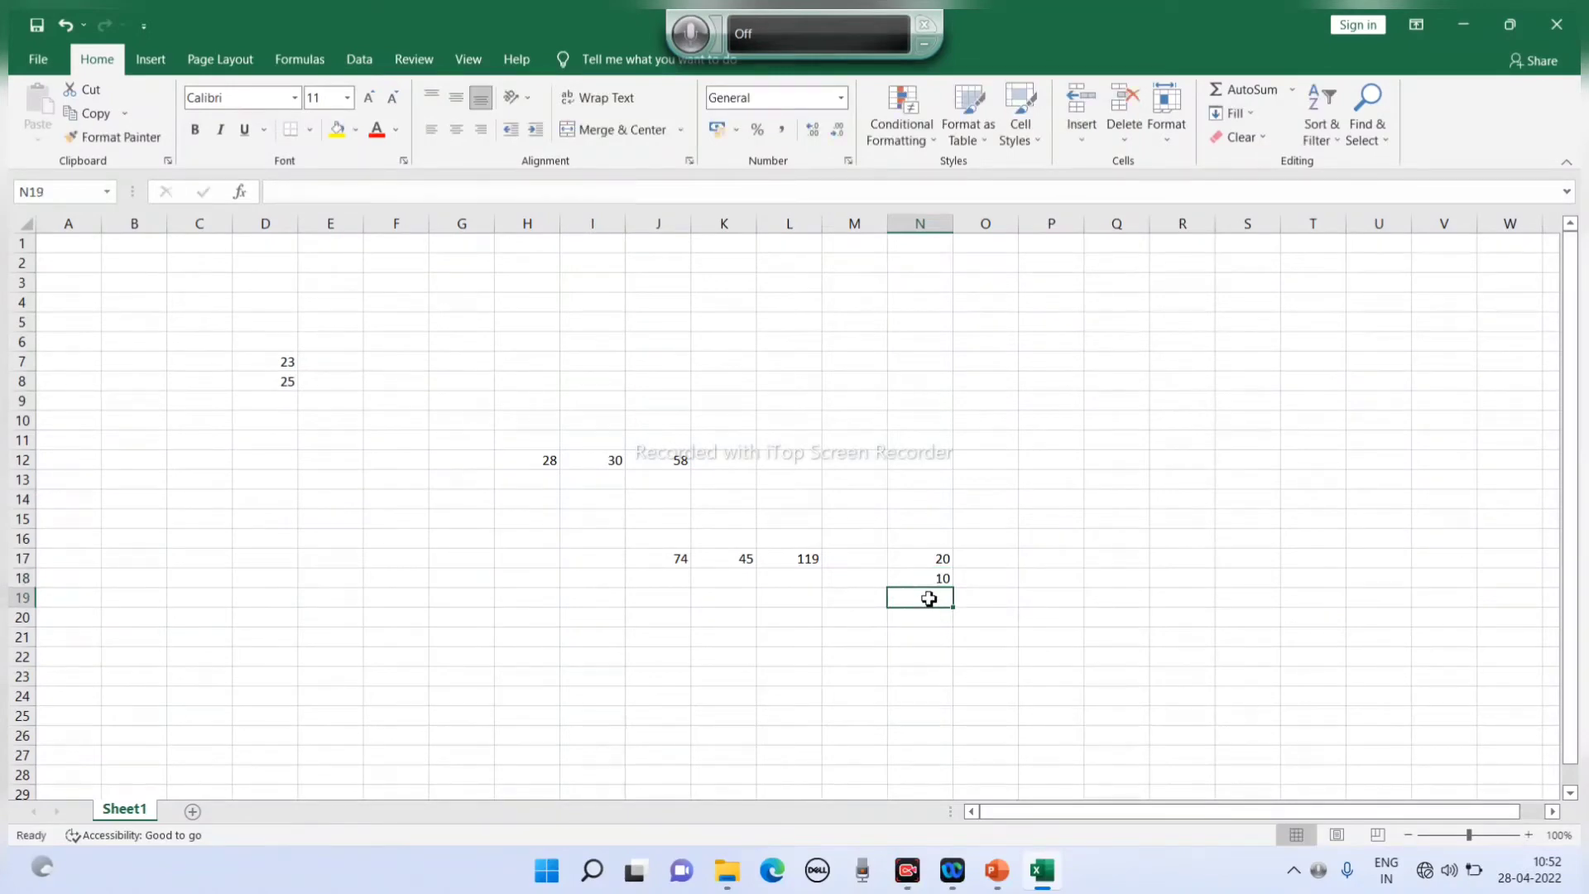
type("5")
left_click(1101, 692)
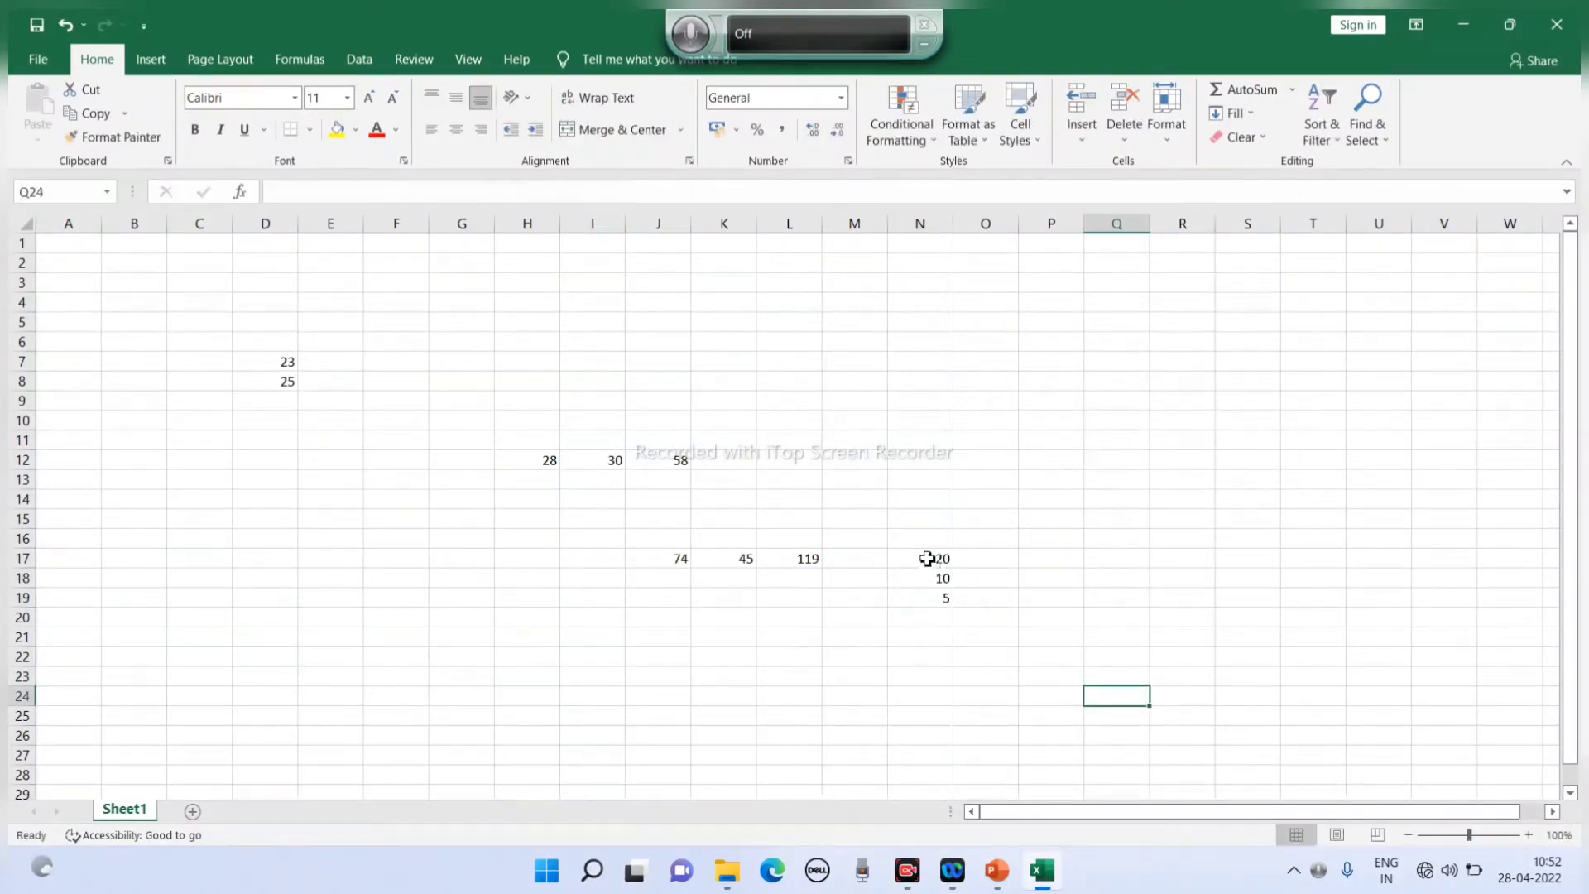
left_click_drag(928, 559, 934, 596)
- Select N17:N20 and use AutoSum's Average to put 11.66667 in N20
left_click(1086, 583)
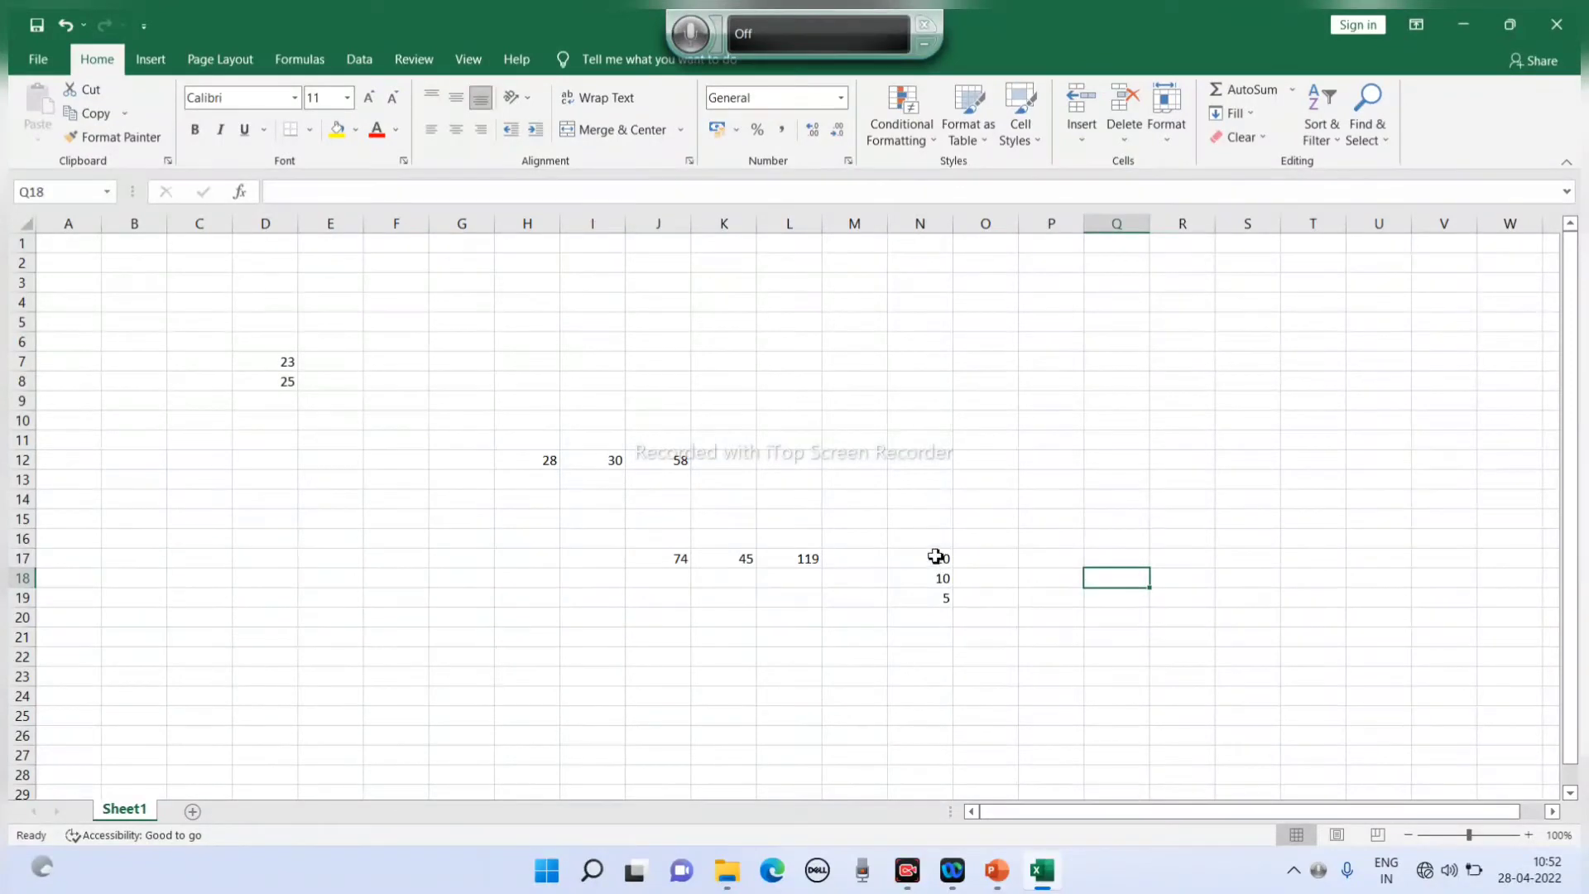
left_click_drag(937, 558, 945, 609)
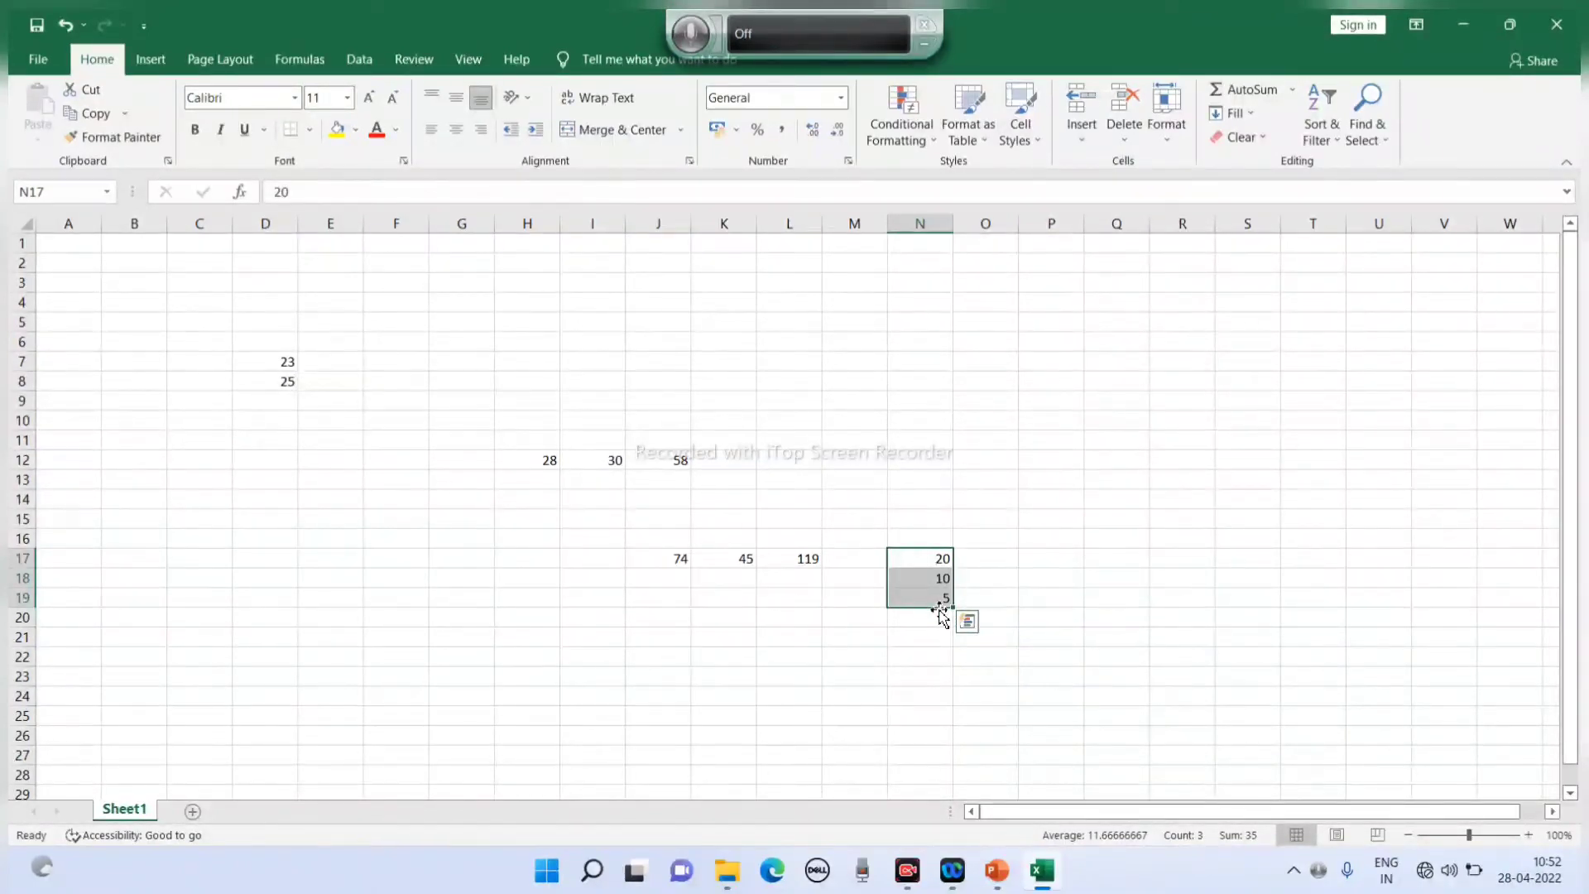
left_click(1042, 563)
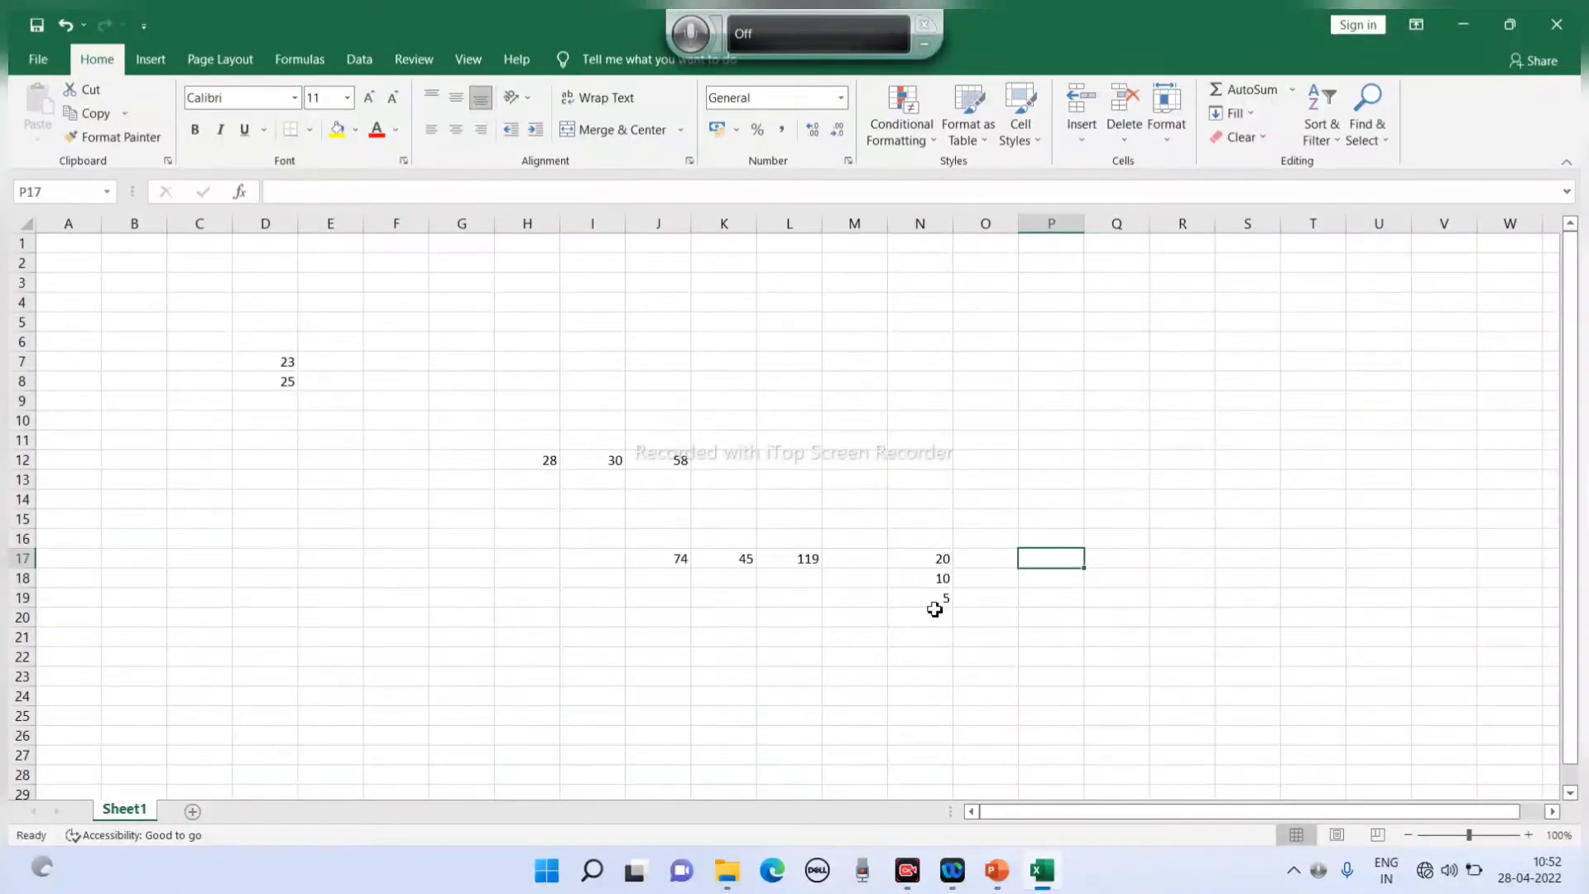
left_click_drag(918, 558, 932, 604)
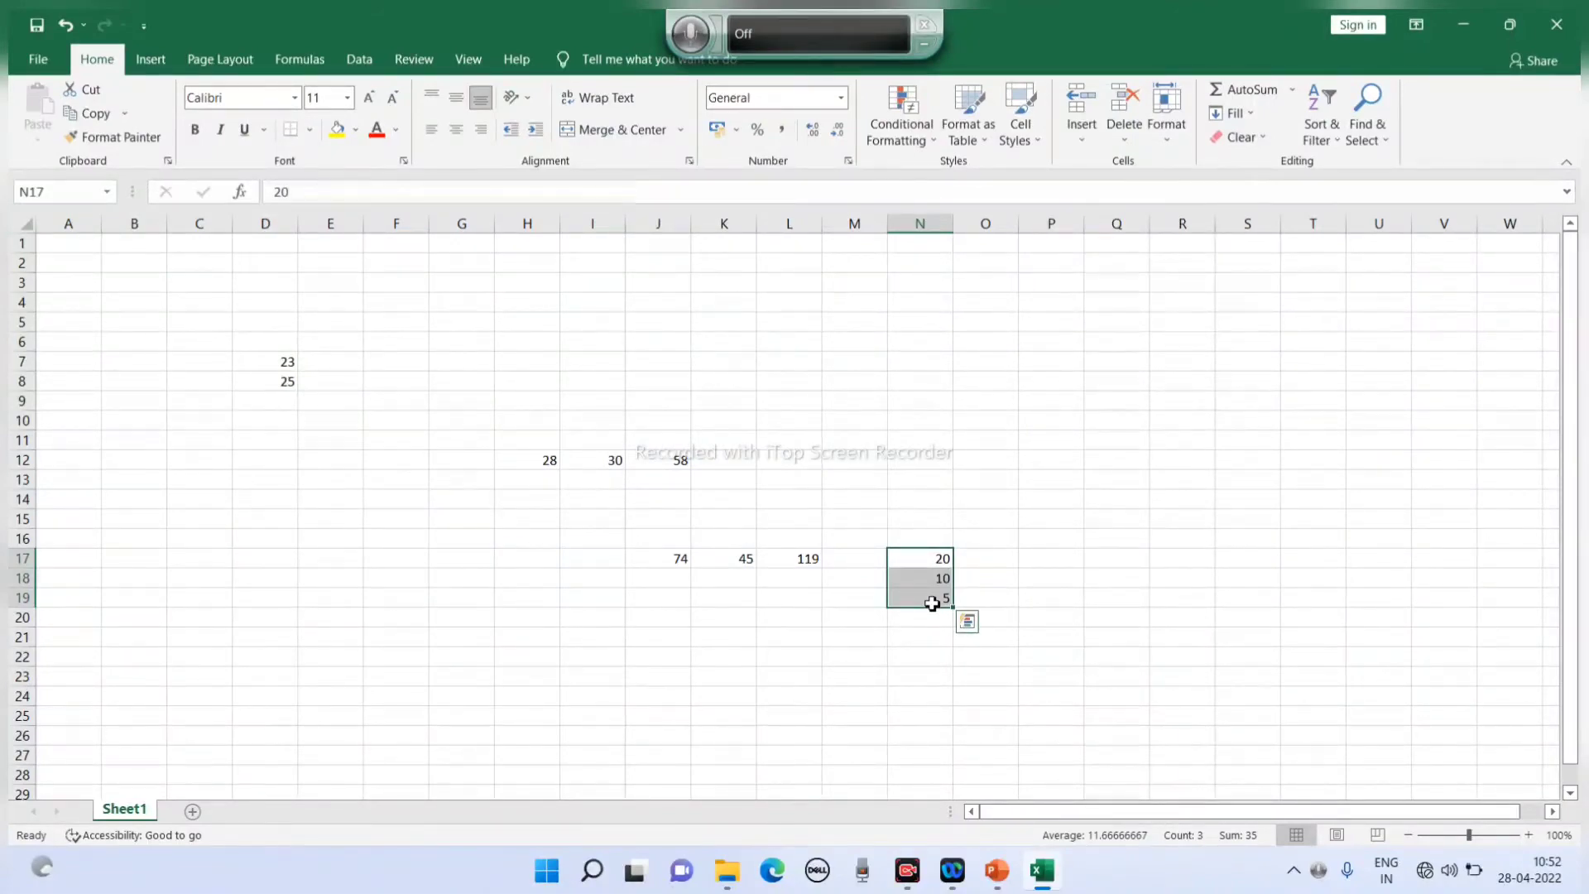
left_click(1016, 577)
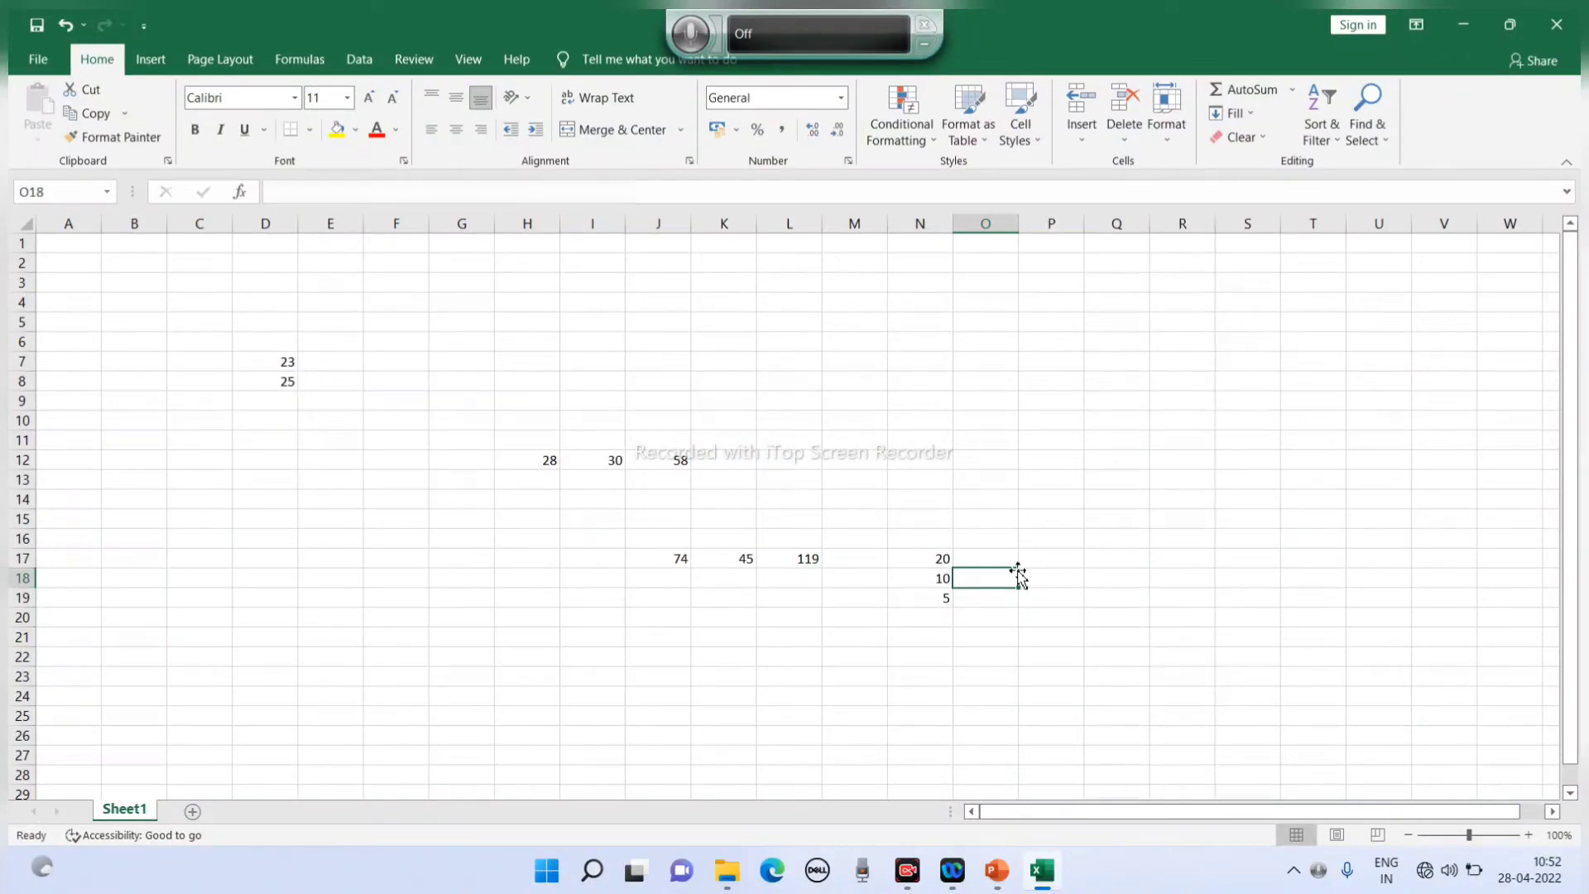
left_click(1074, 503)
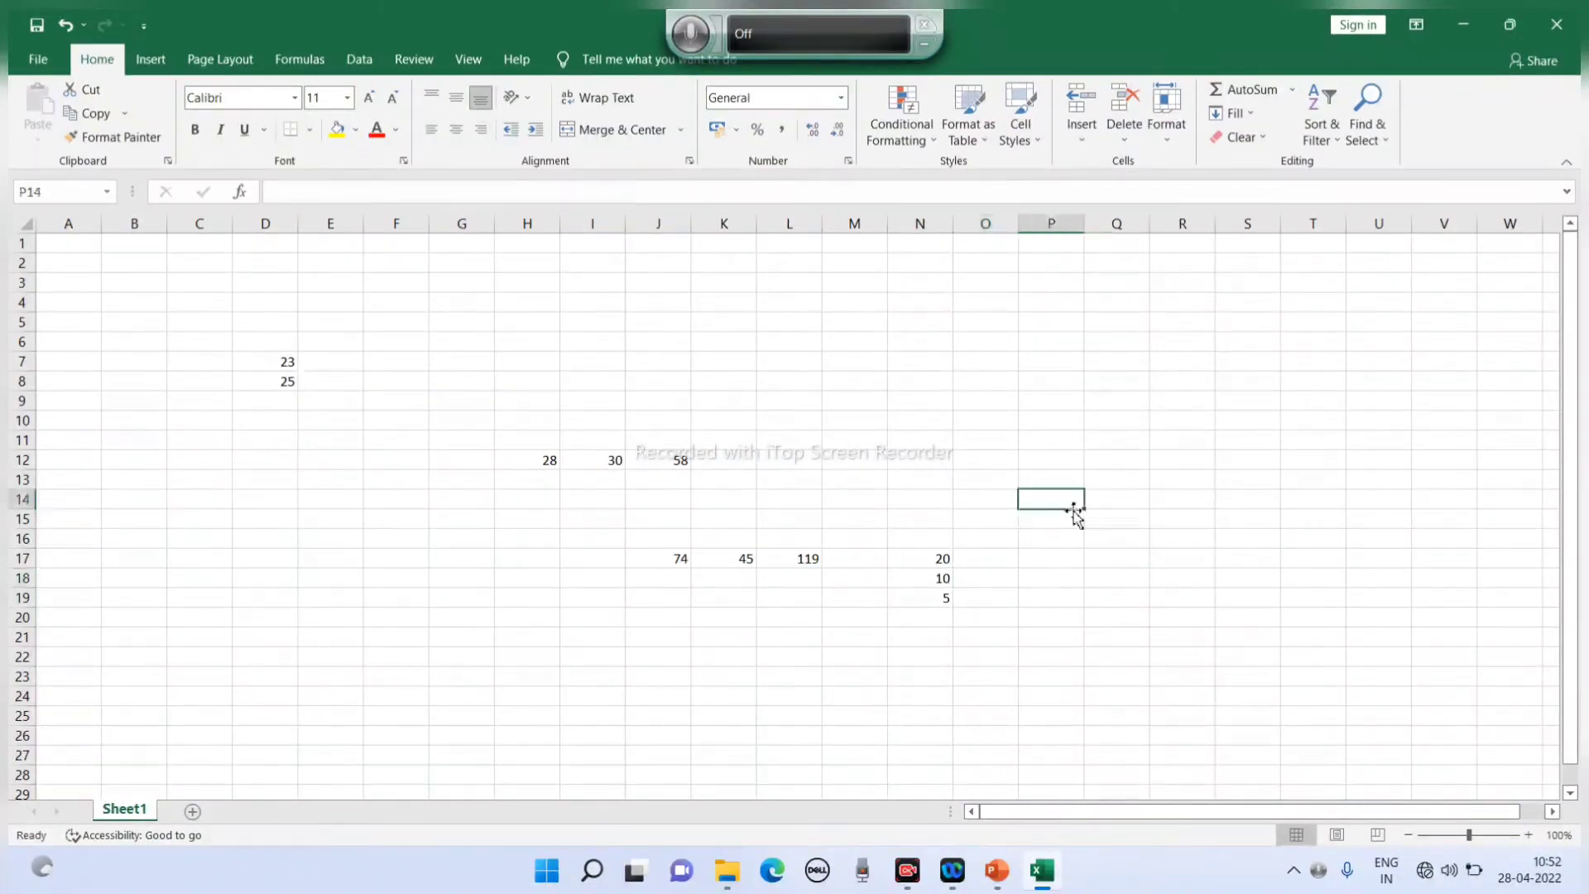
left_click(921, 560)
left_click_drag(921, 560, 928, 620)
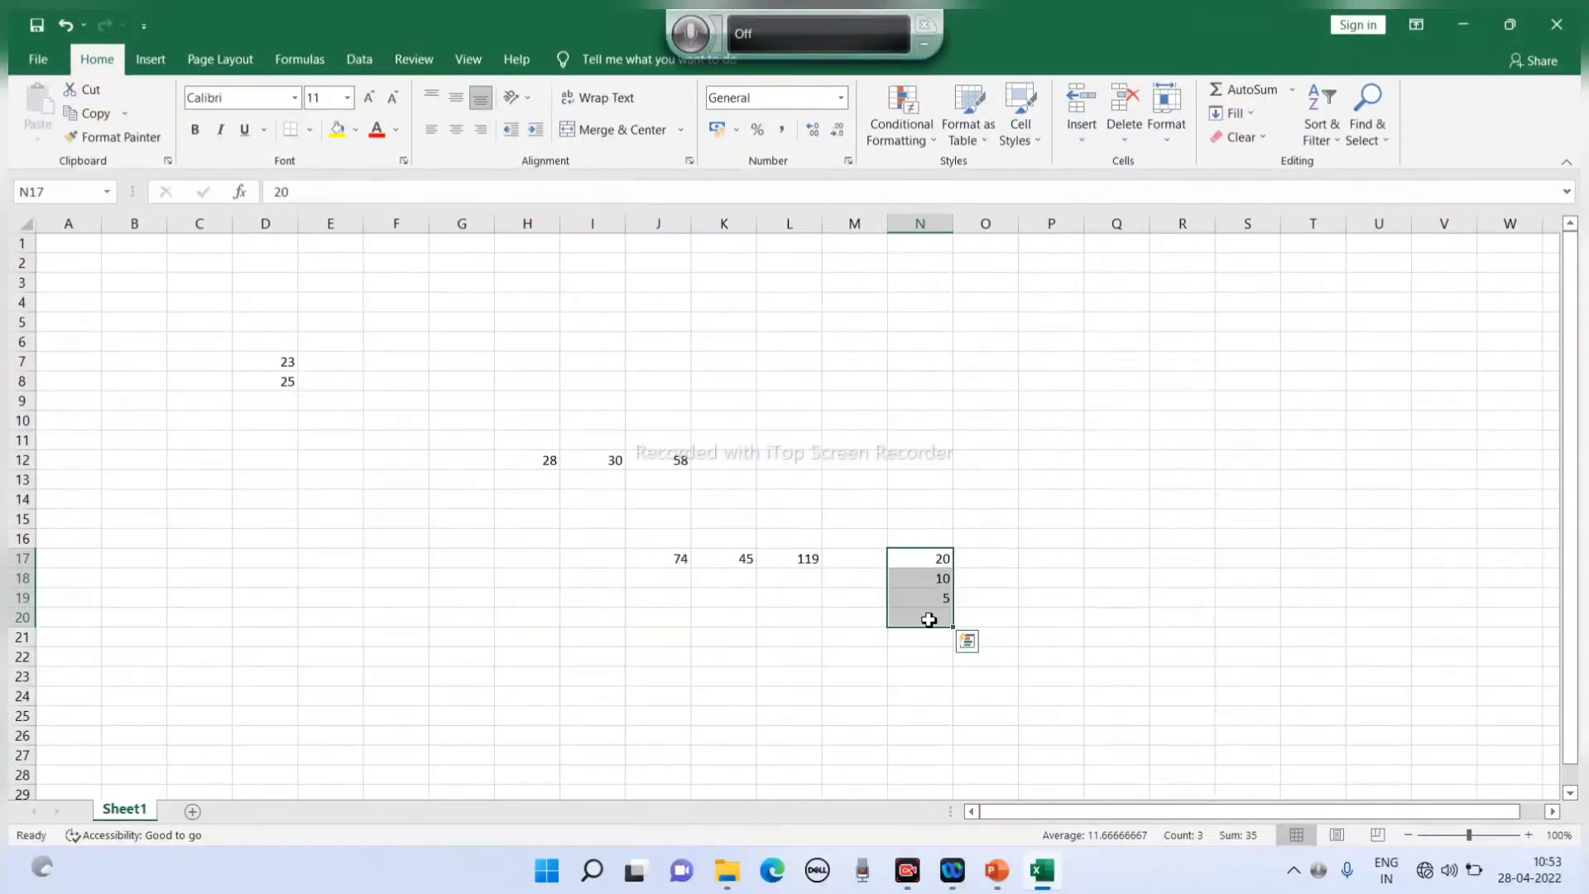
left_click(1295, 90)
left_click(1262, 143)
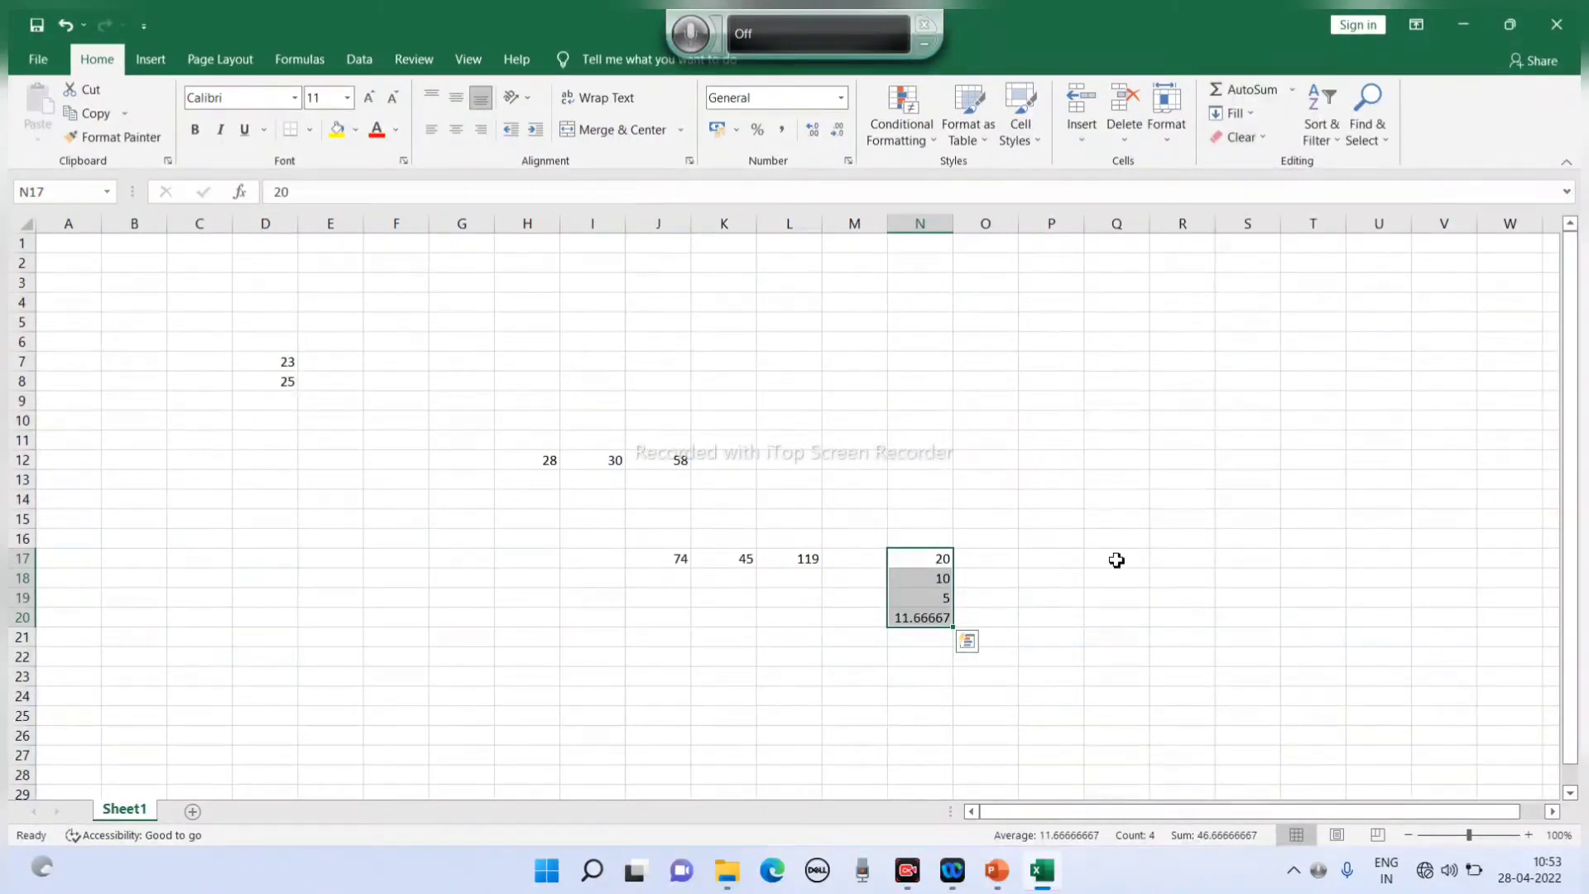
- Enter 89 in P17
left_click(1068, 563)
type("89")
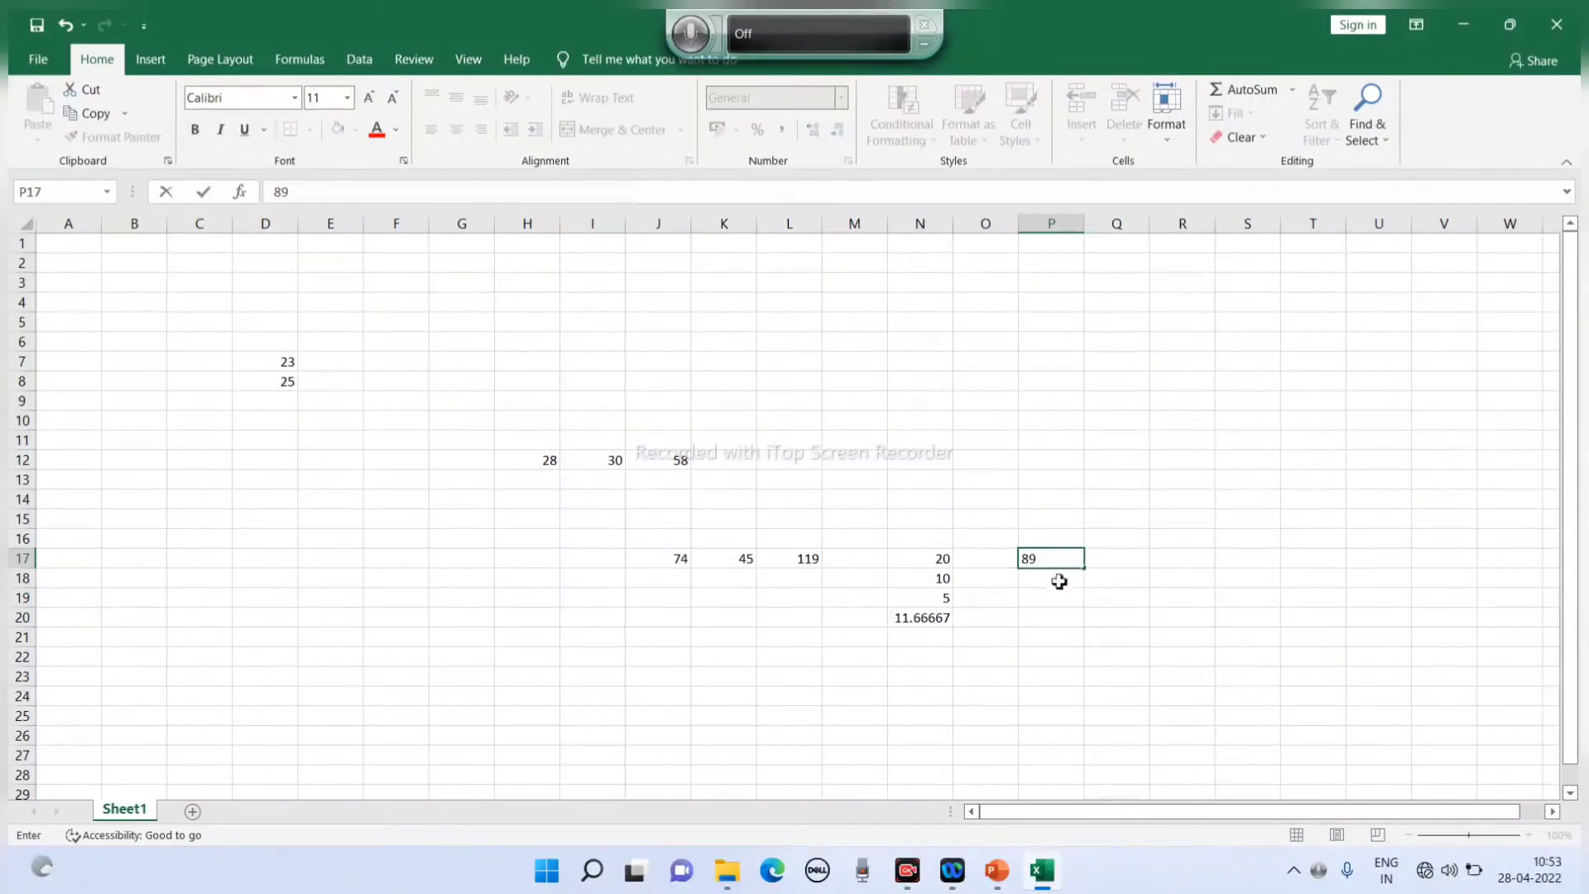
key("Return")
- Enter 2 in P18 and 3 in P19 below the 89
type("2")
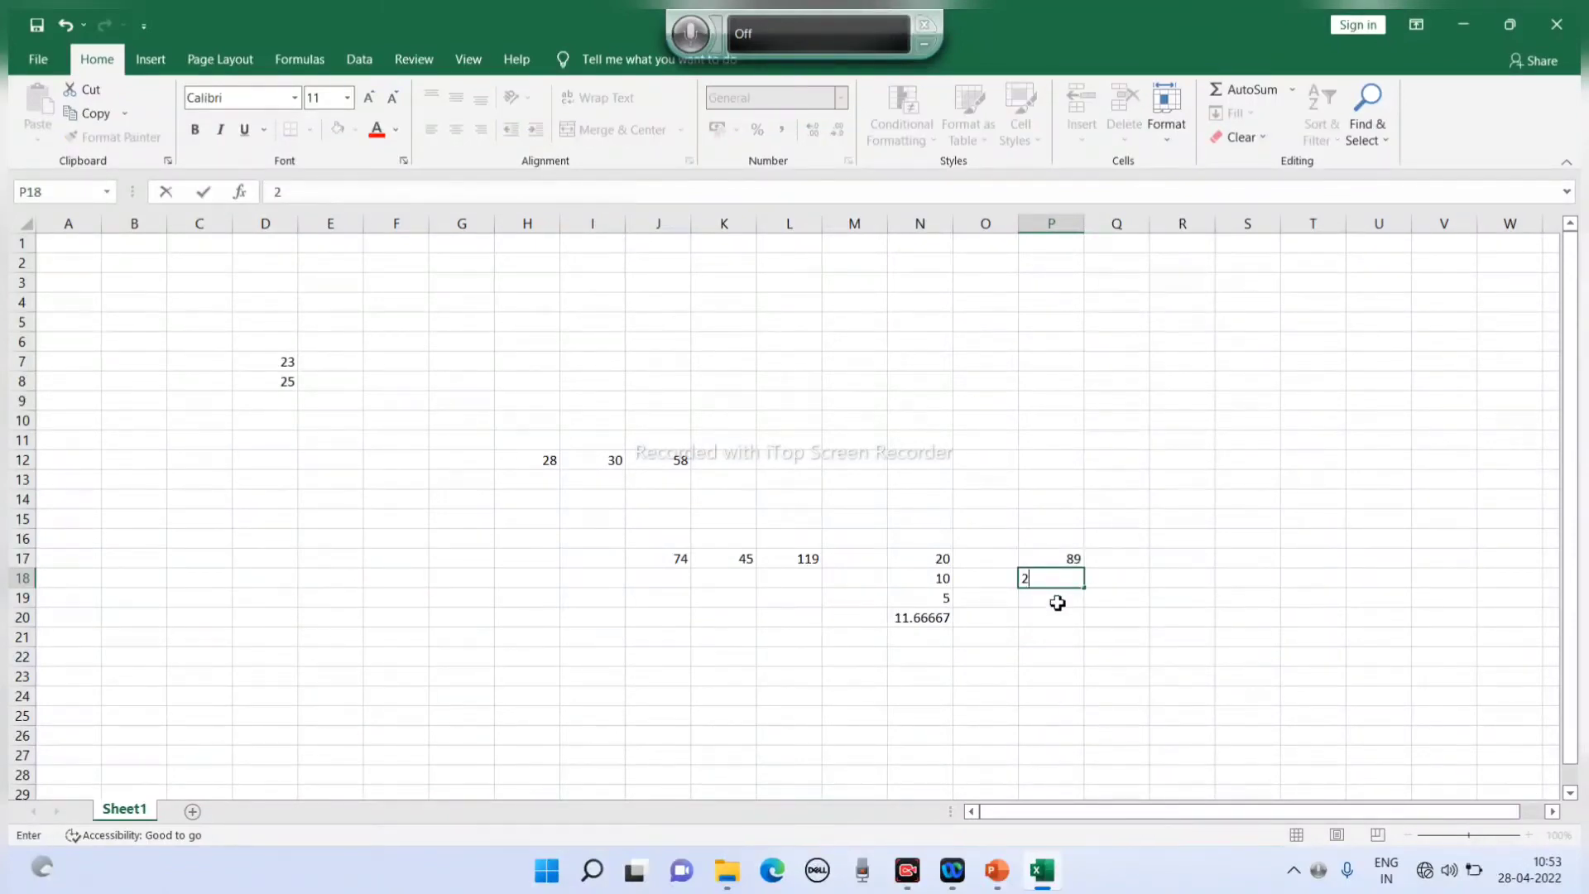
left_click(1059, 601)
type("3")
left_click(1171, 576)
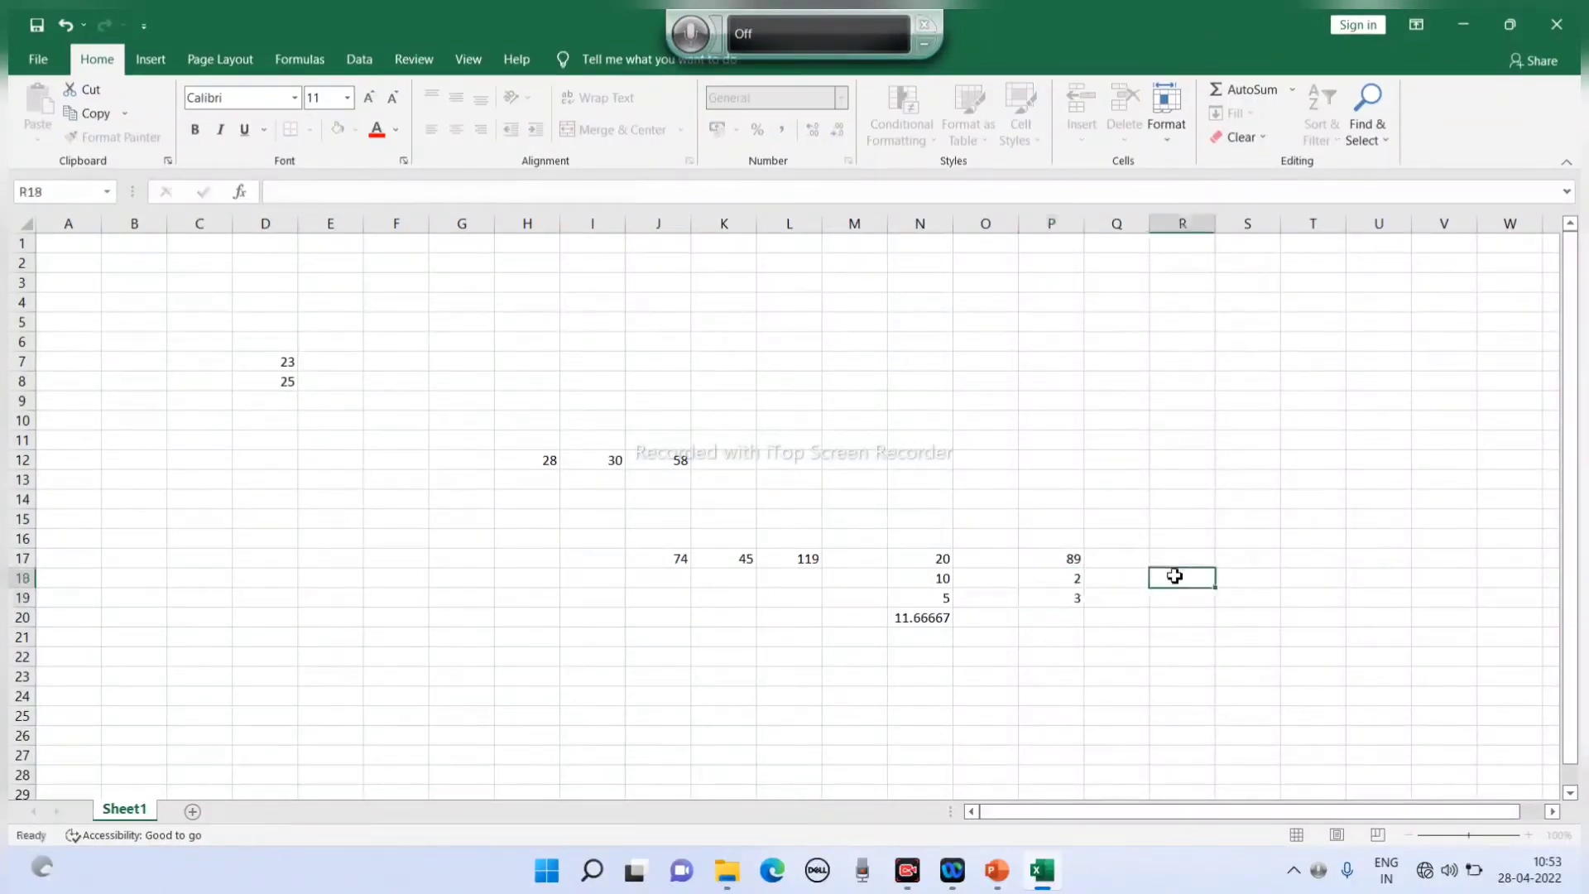
- Count the numbers in P17:P19 with AutoSum's Count Numbers, giving 3 in P20
left_click_drag(1050, 561, 1054, 620)
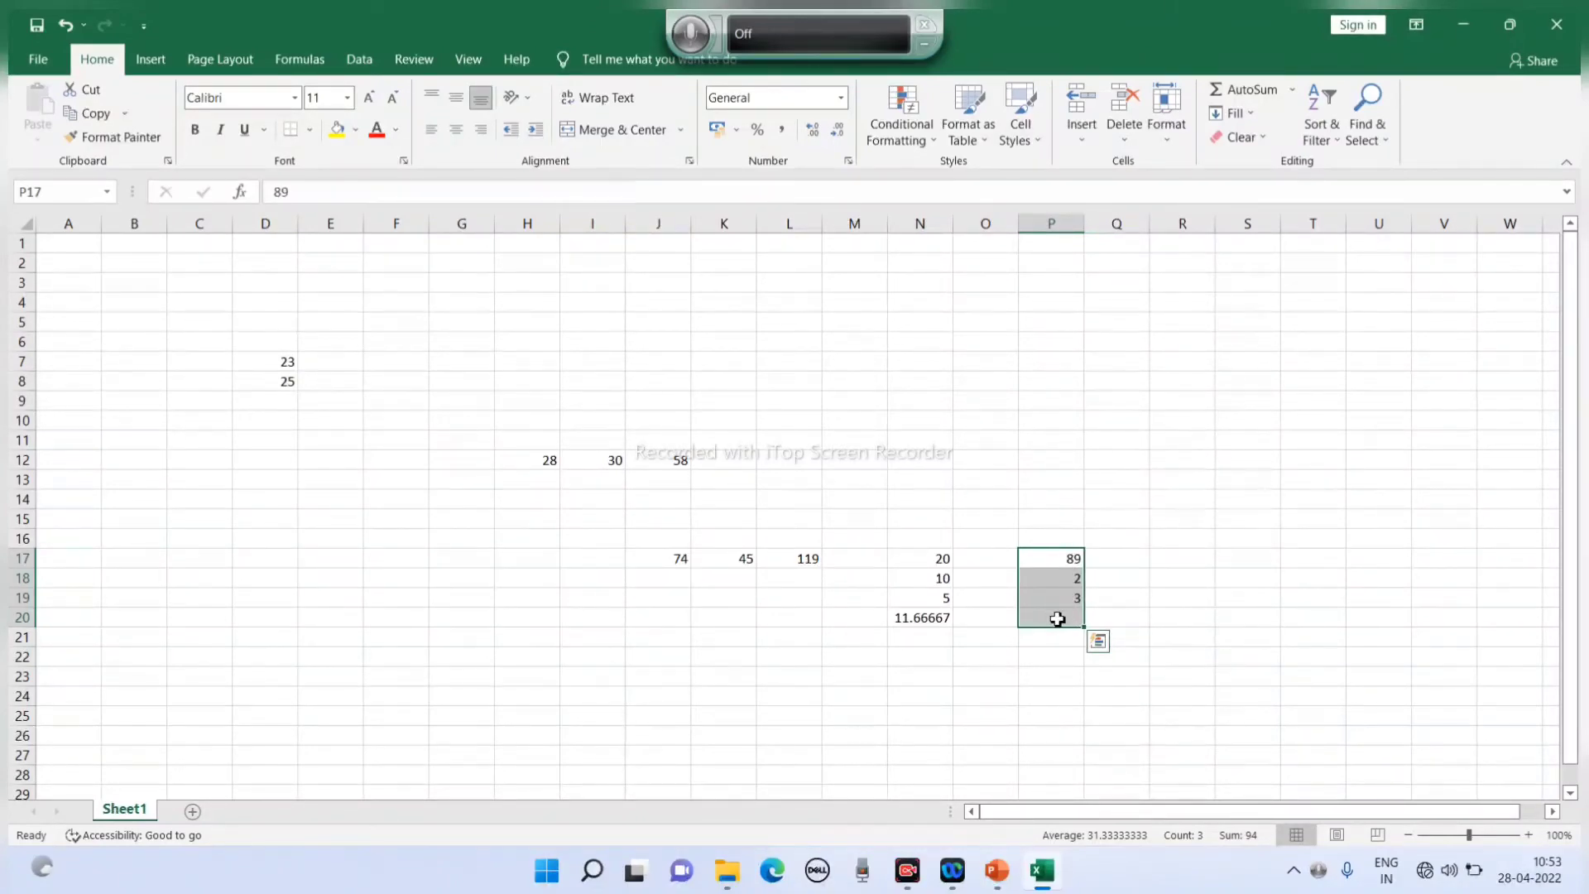
left_click(1293, 90)
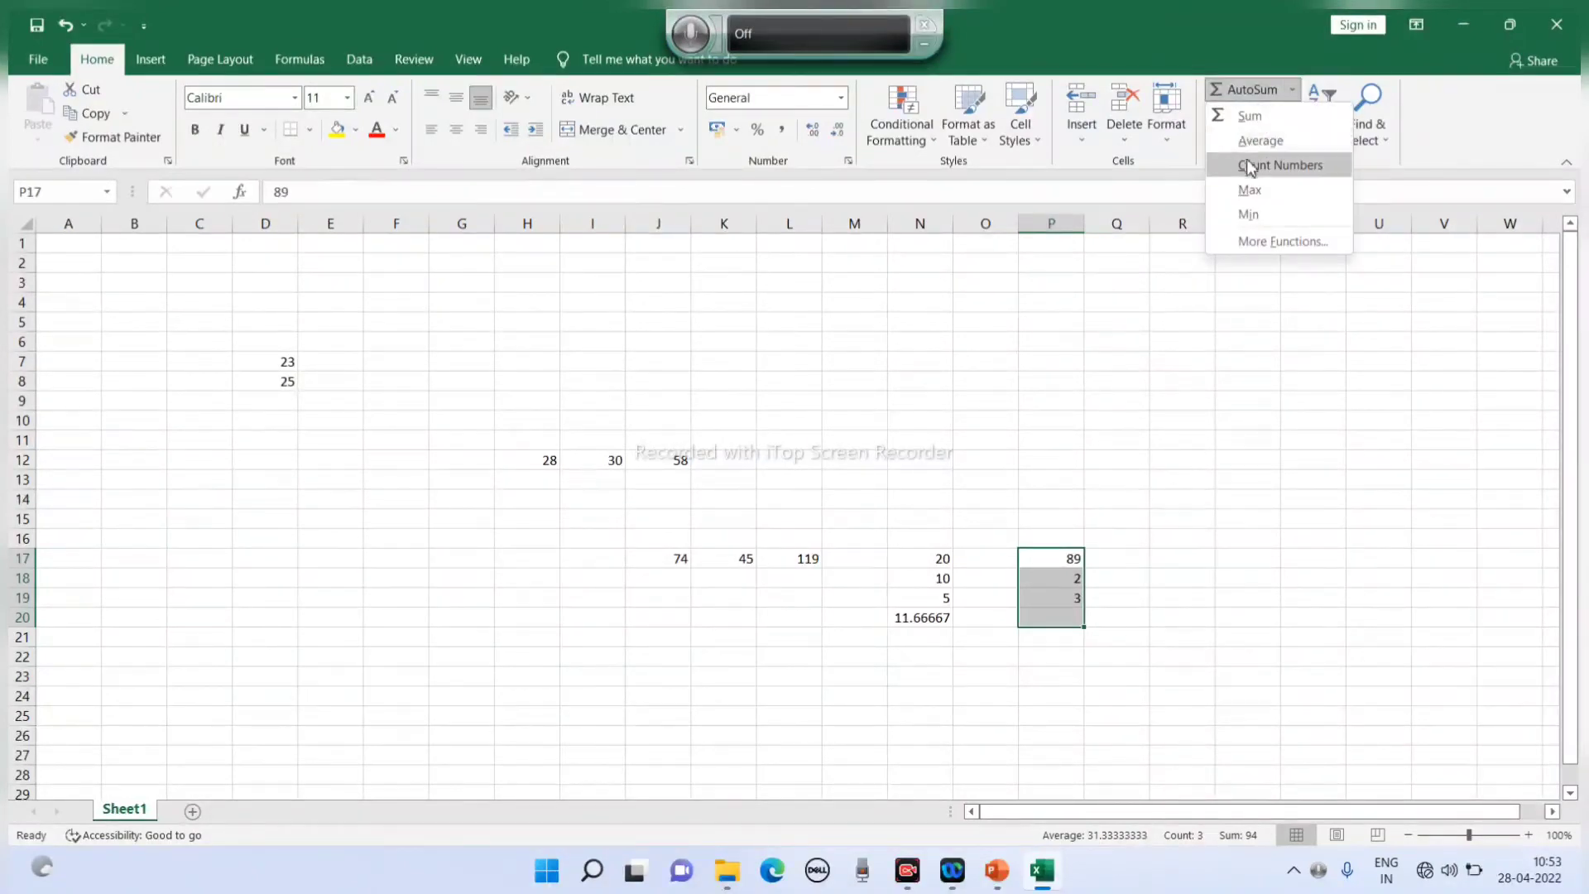
left_click(1280, 165)
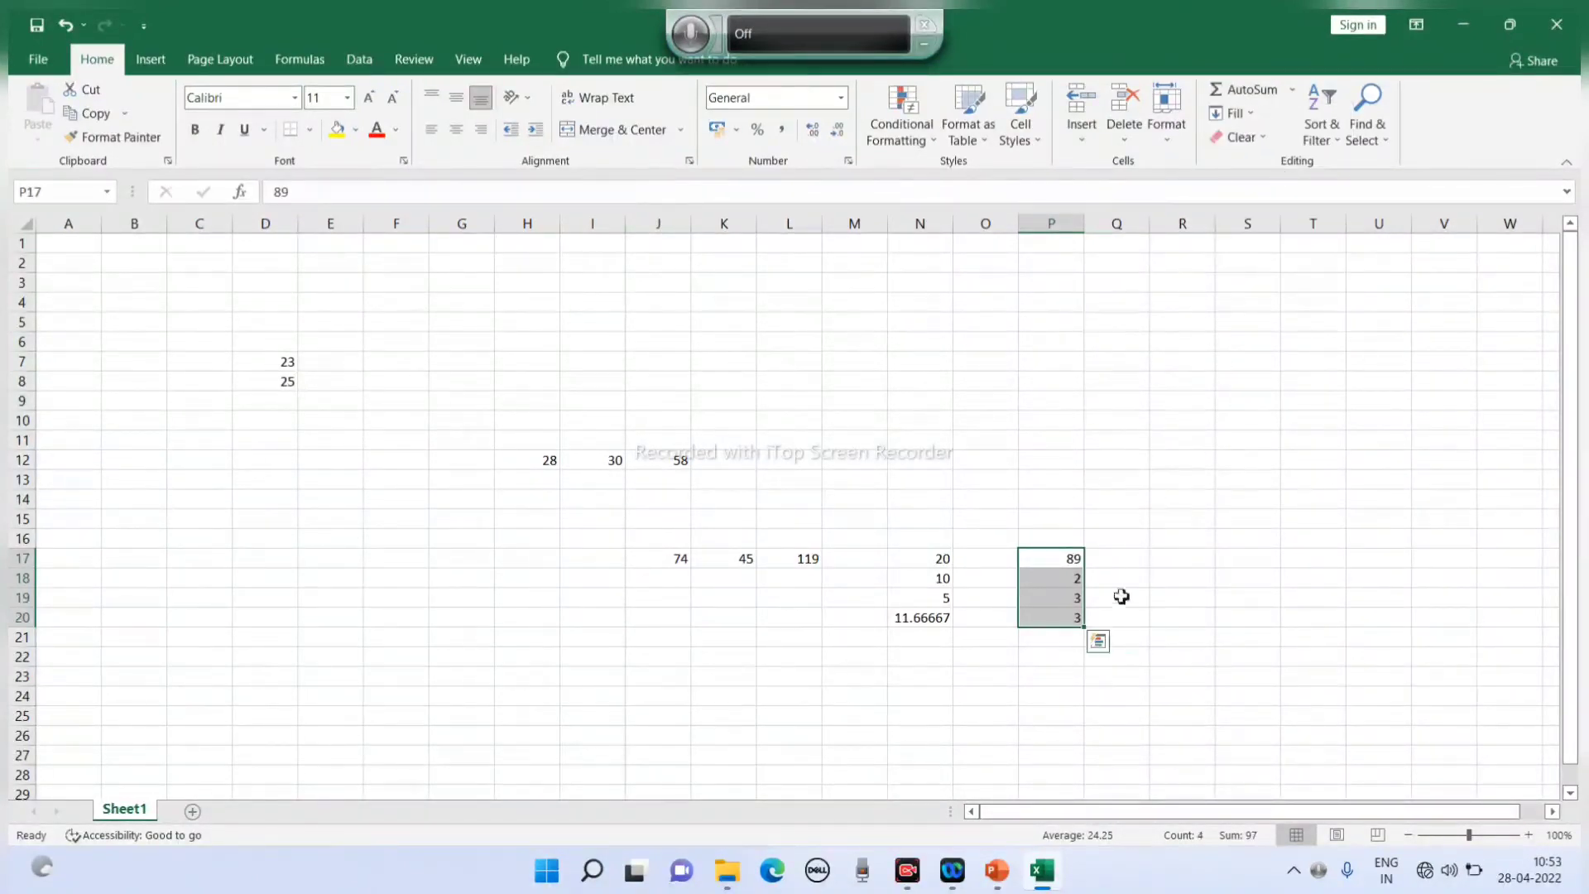
left_click(1058, 621)
left_click(1149, 566)
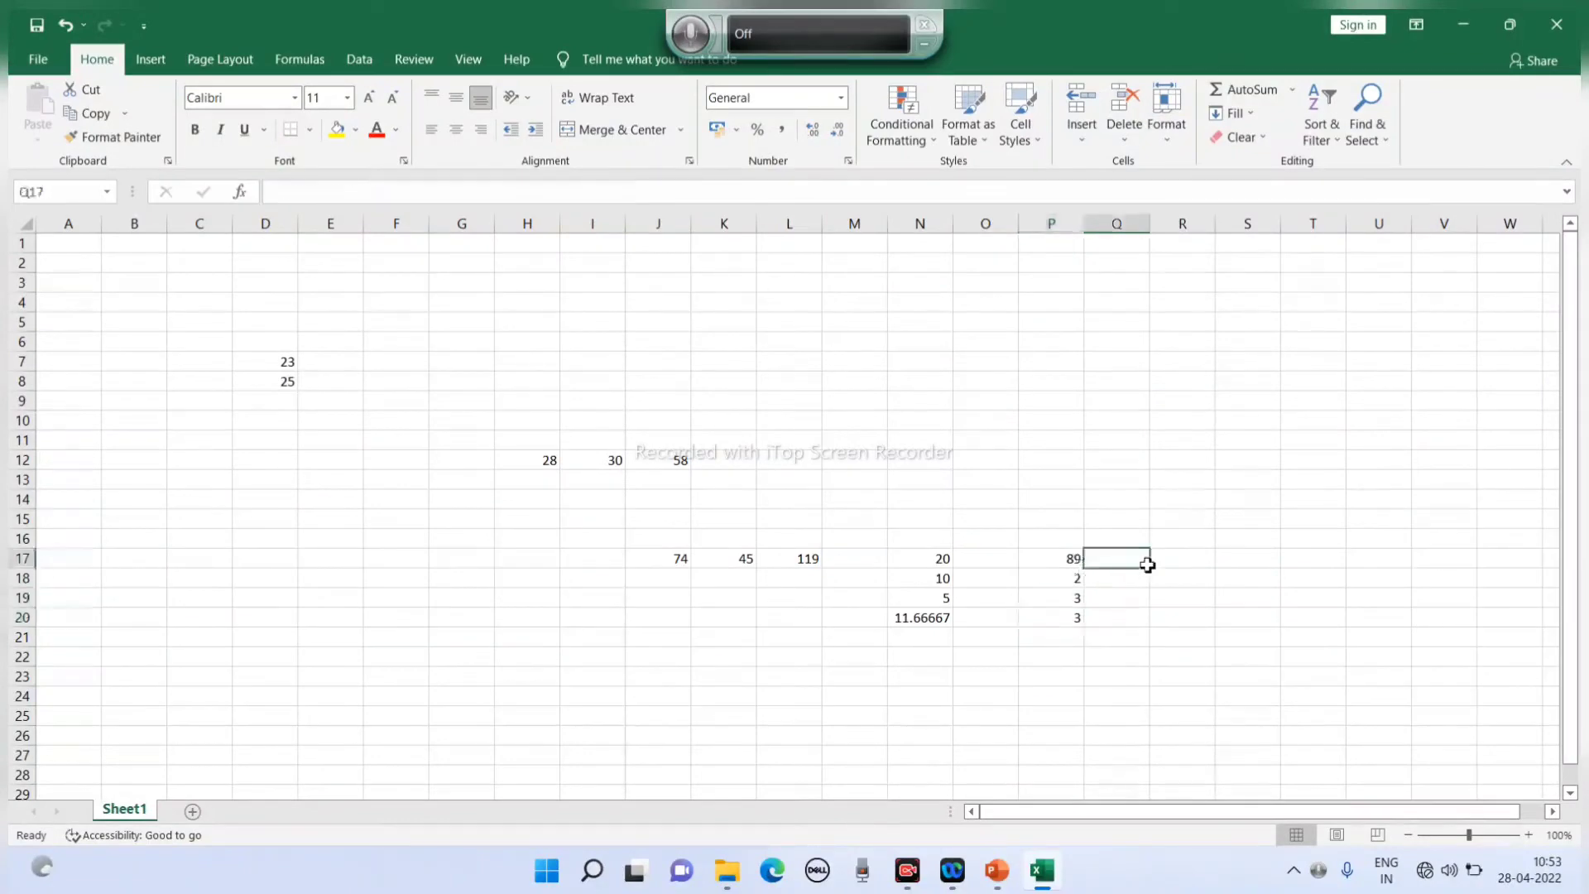
left_click(1133, 635)
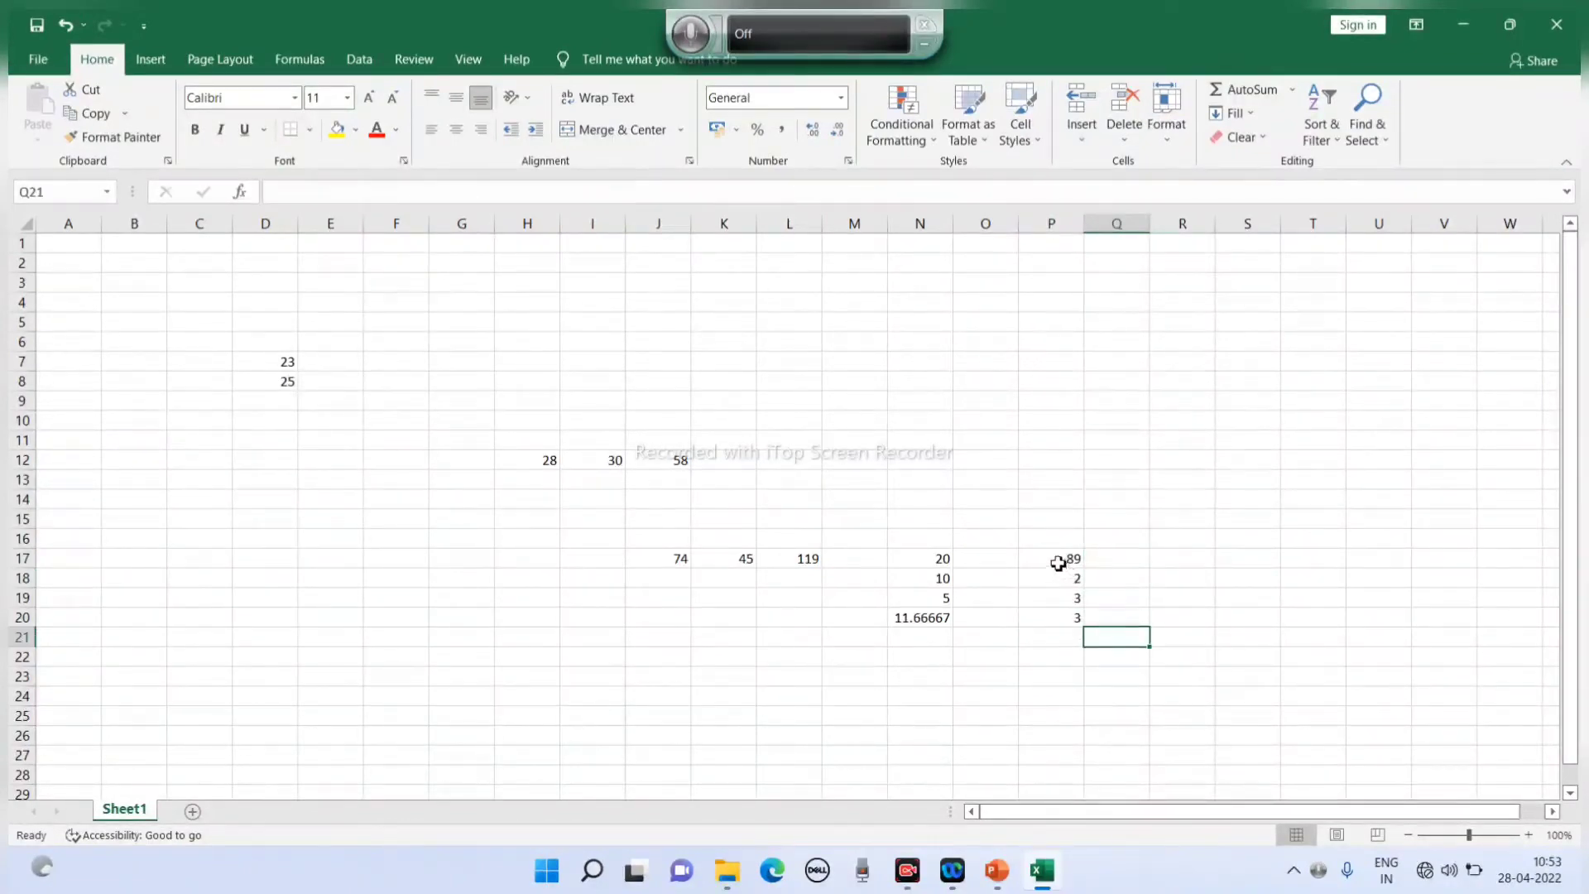
left_click_drag(1059, 560, 1066, 637)
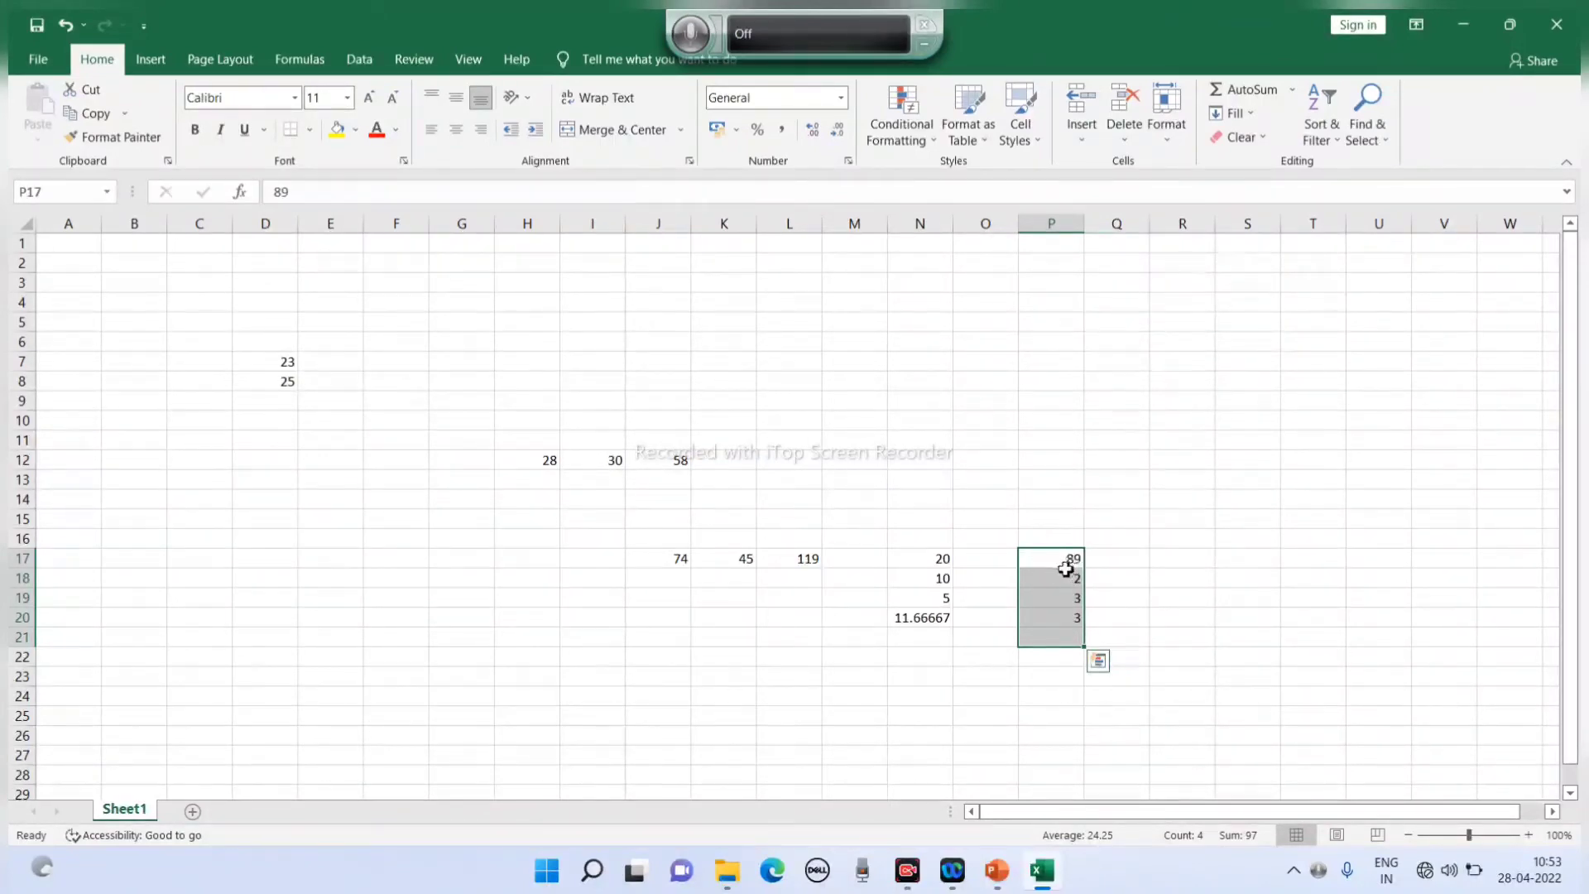
- Put the column's maximum, 89, into P21 using AutoSum's Max
left_click(1293, 89)
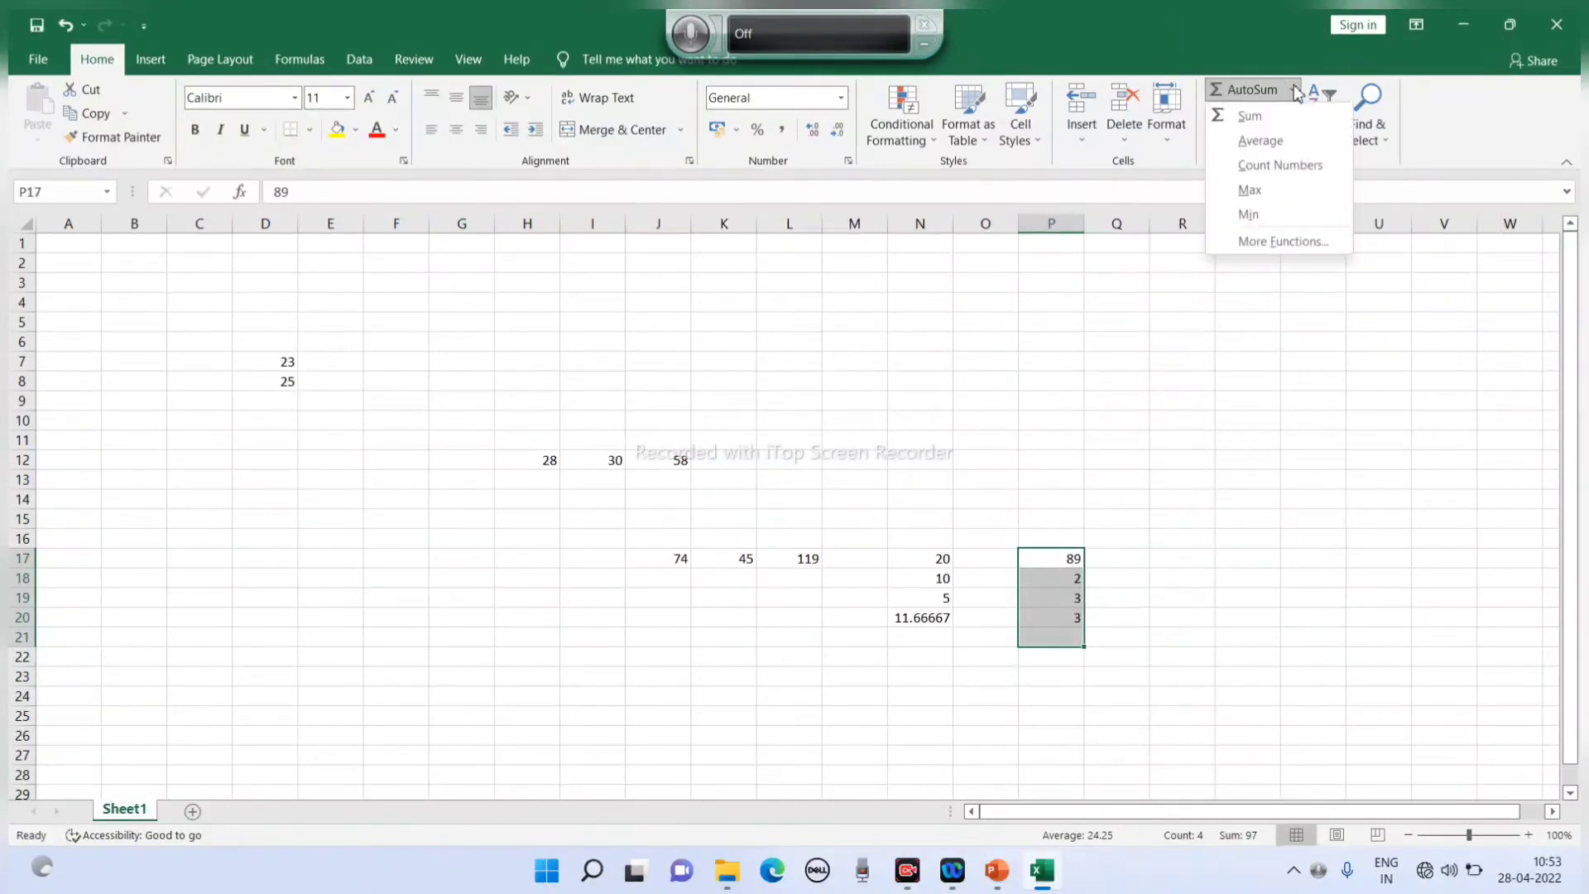
left_click(1253, 199)
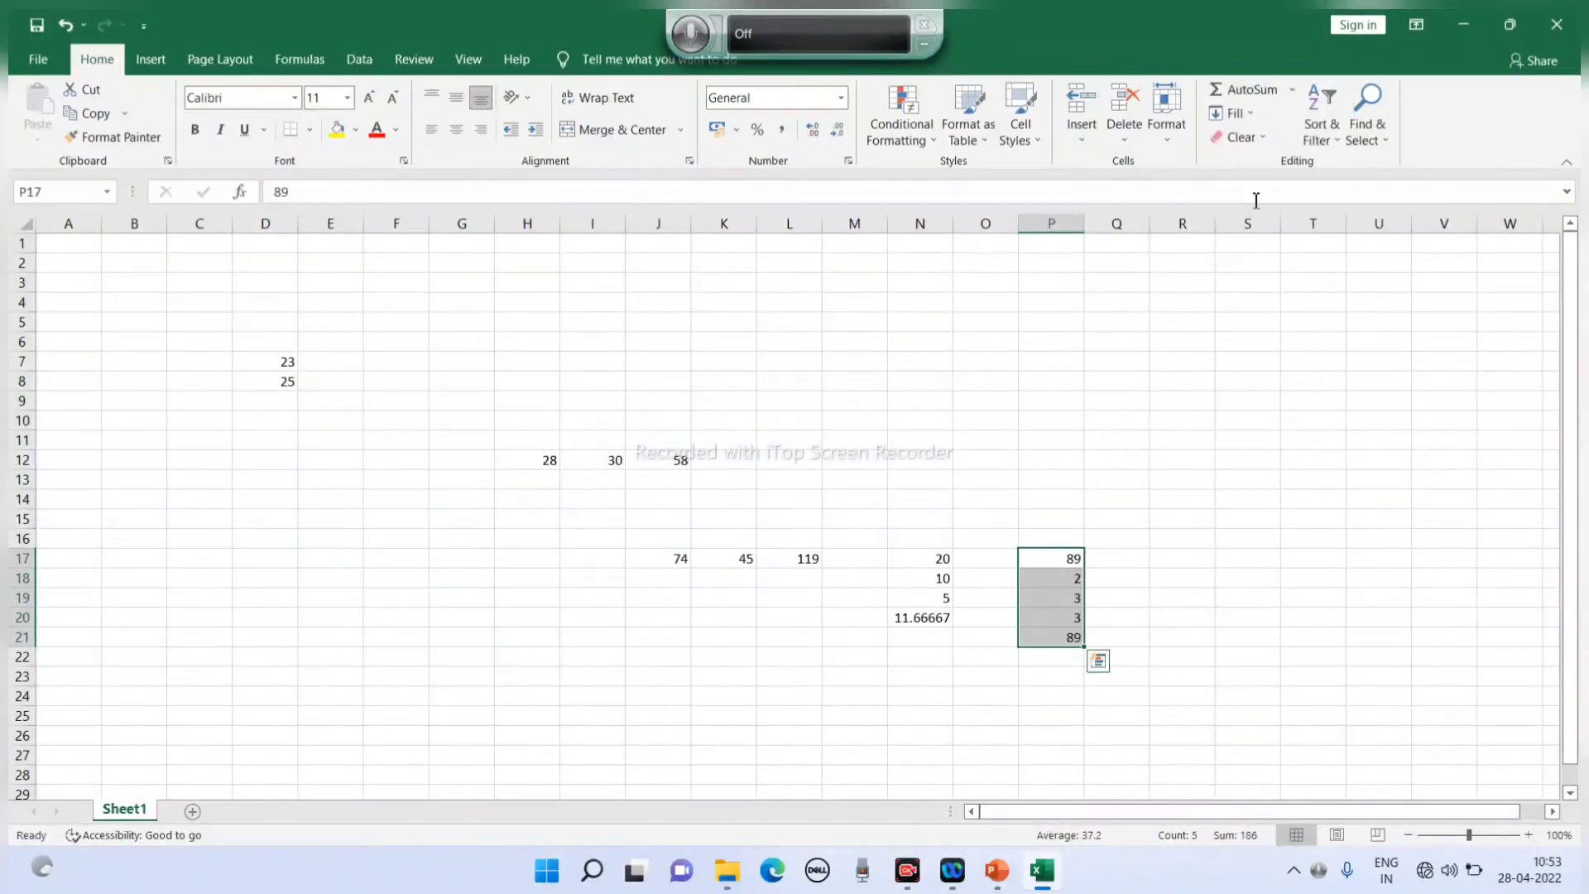
left_click(1113, 574)
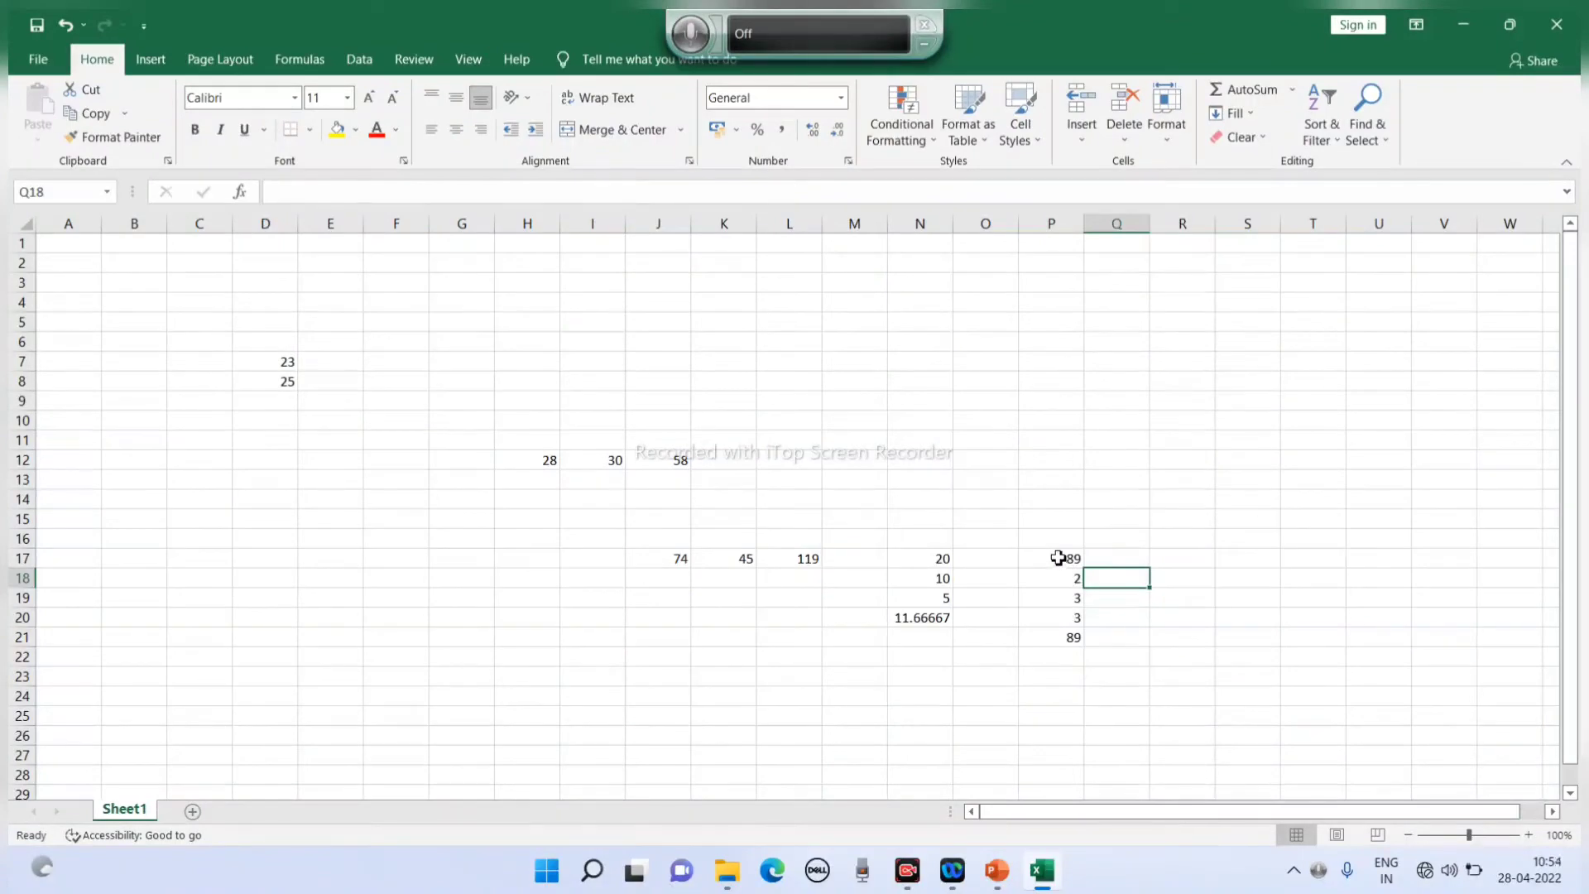
left_click_drag(1057, 557, 1074, 661)
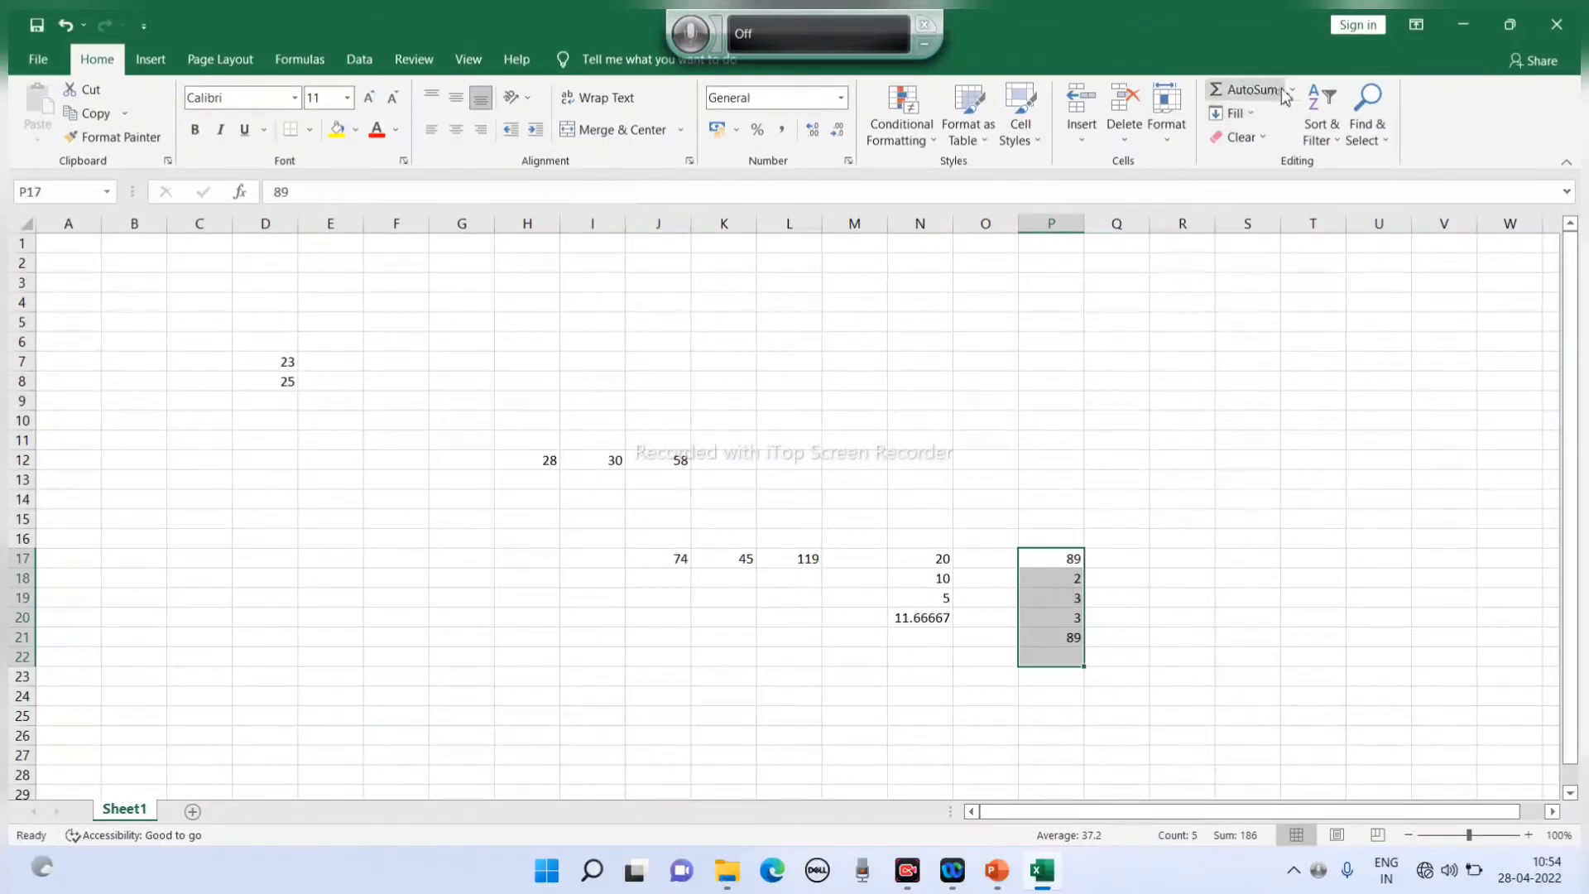
- Put the column's minimum, 2, into P22 using AutoSum's Min
left_click(1293, 91)
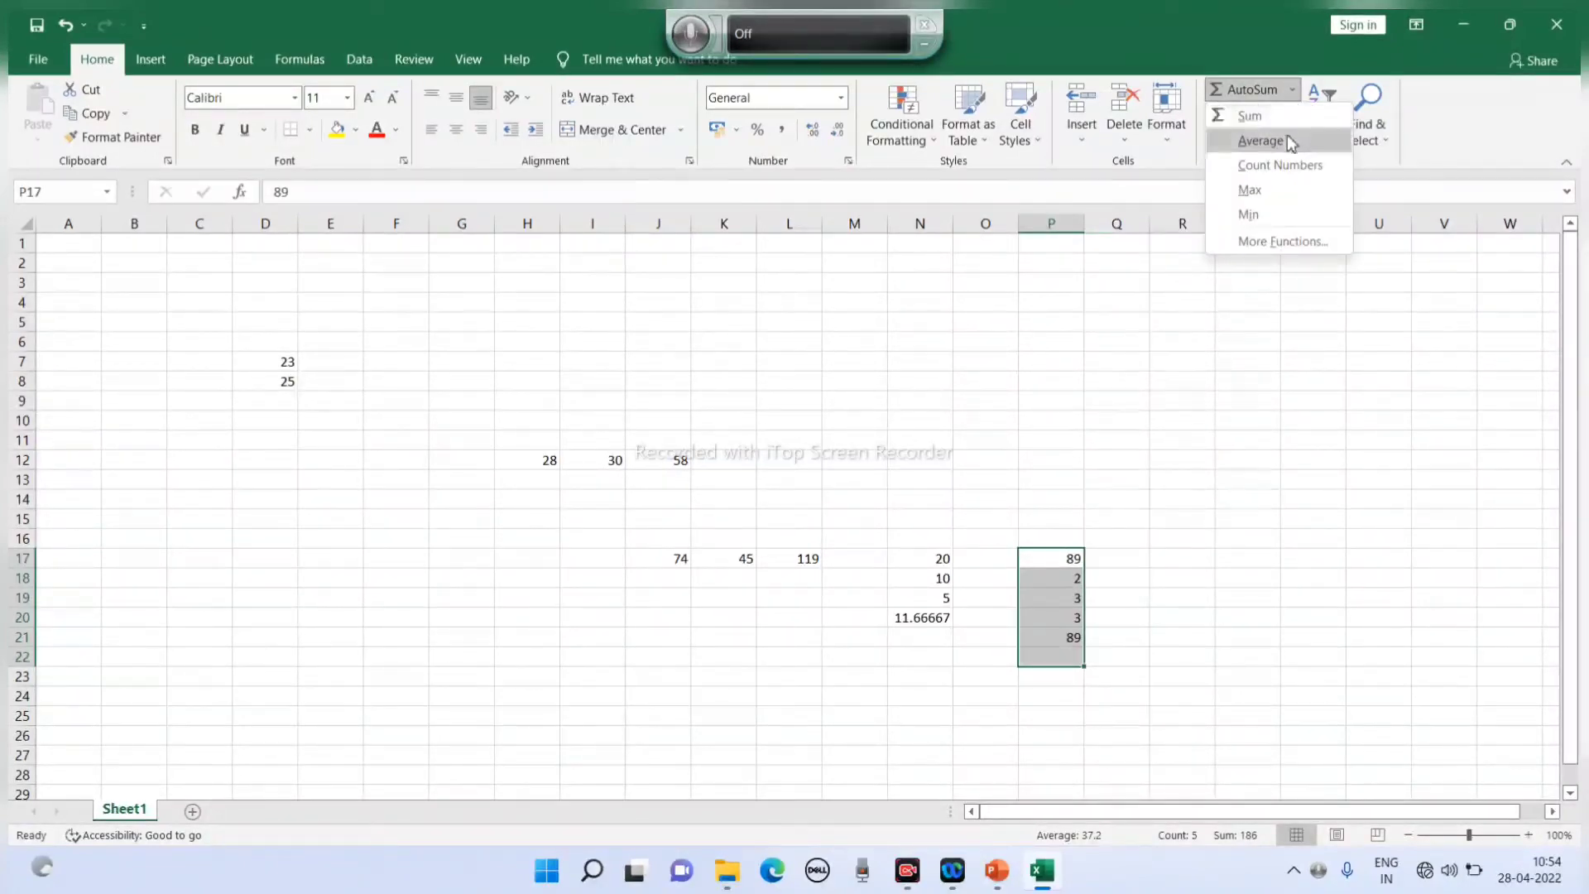
left_click(1250, 214)
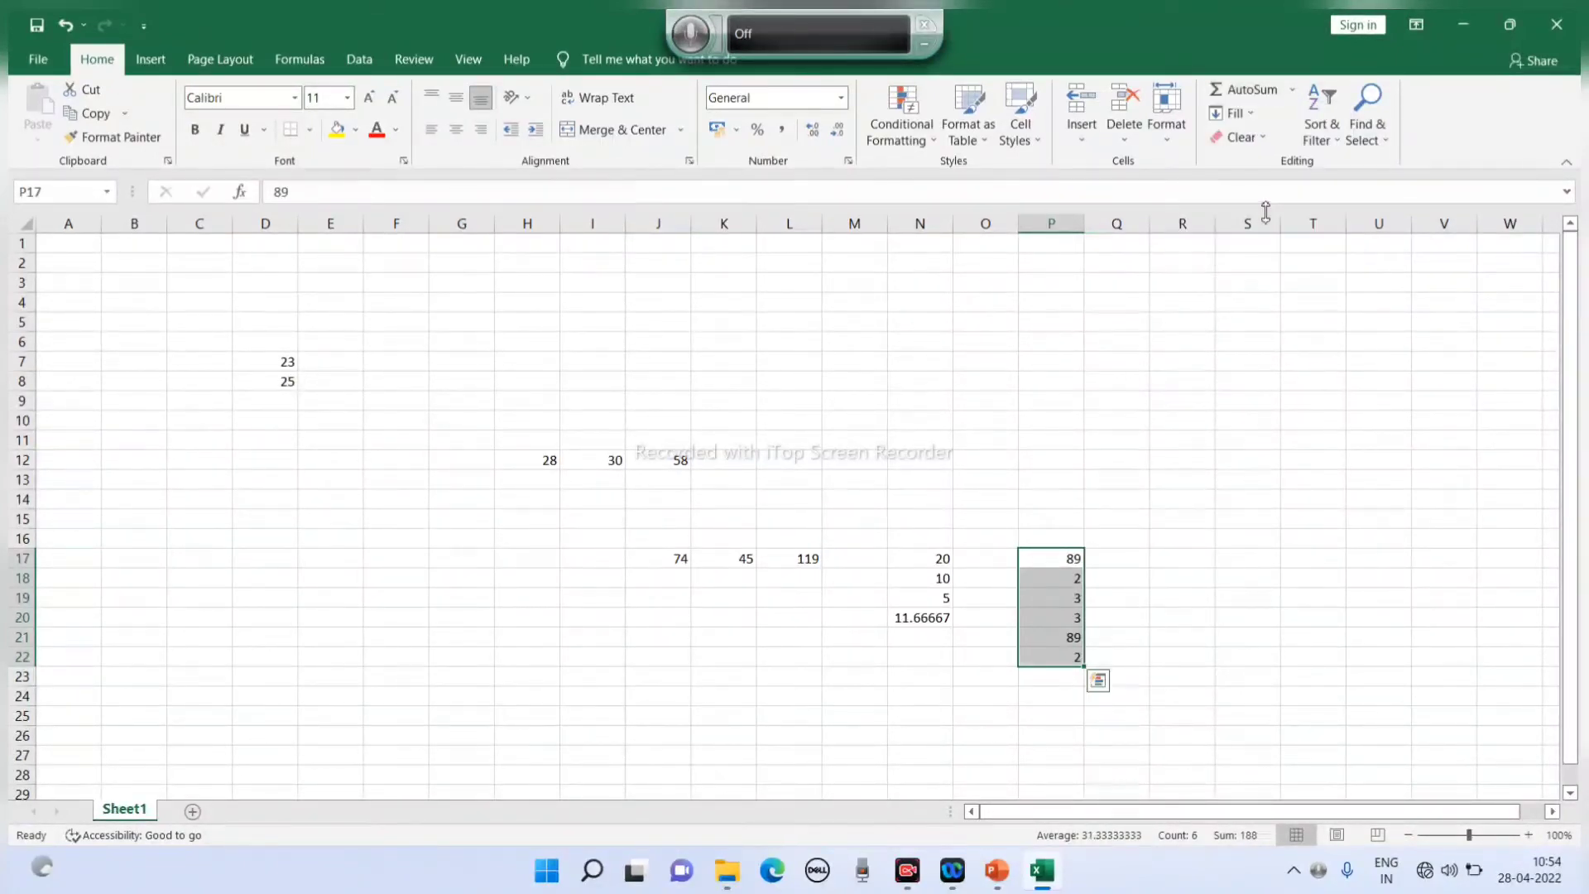
left_click(1246, 538)
left_click(1072, 659)
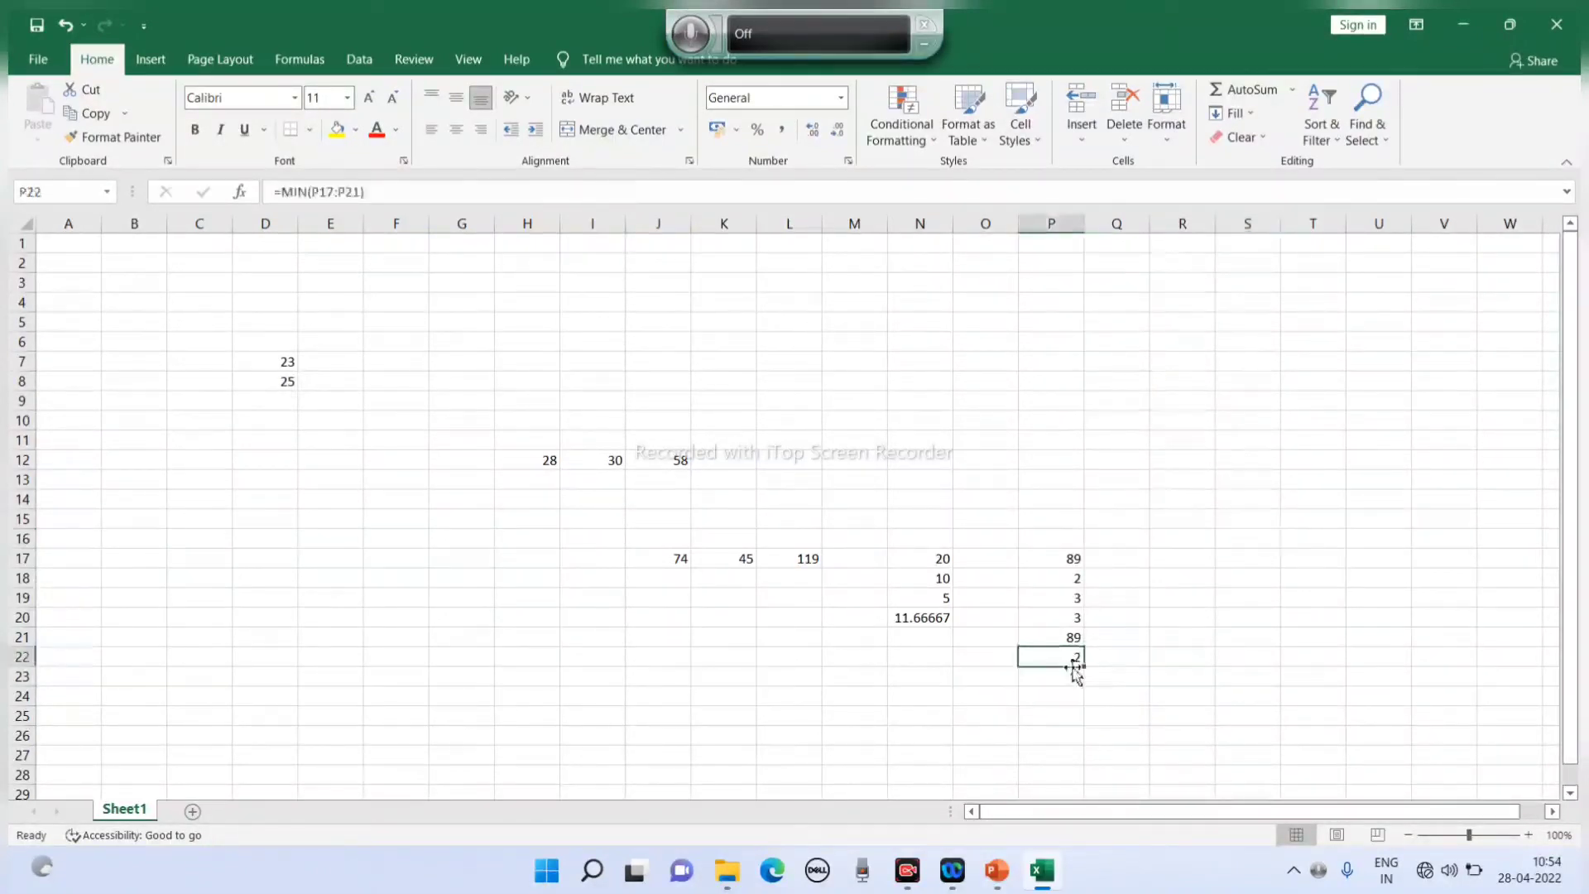
- Create a new blank workbook from File > New
left_click(1293, 91)
left_click(1174, 612)
left_click(44, 65)
left_click(76, 149)
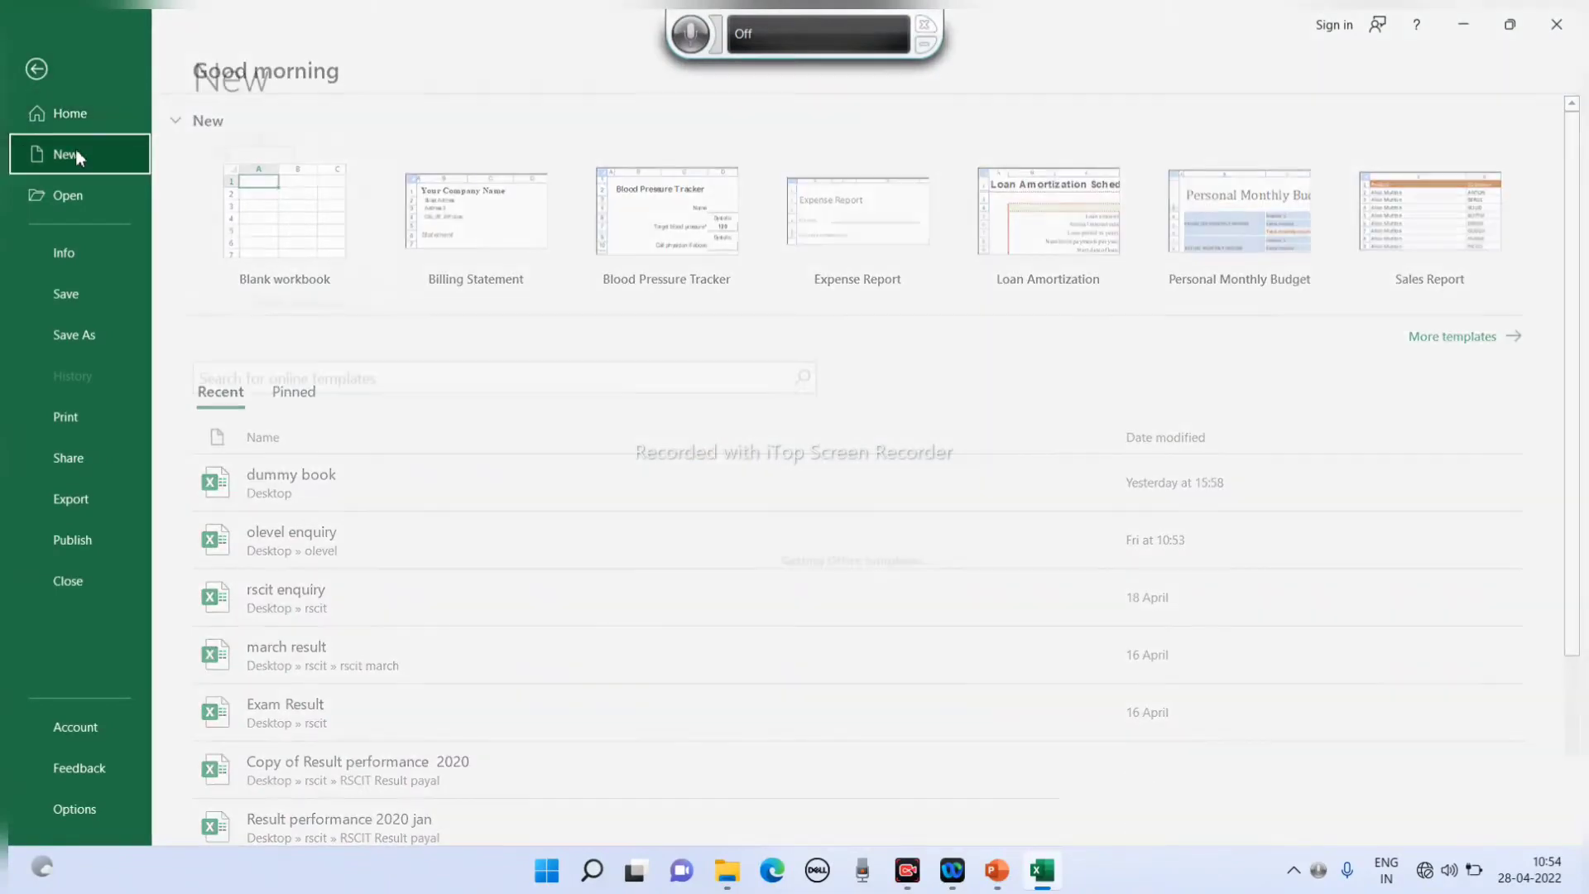
left_click(358, 262)
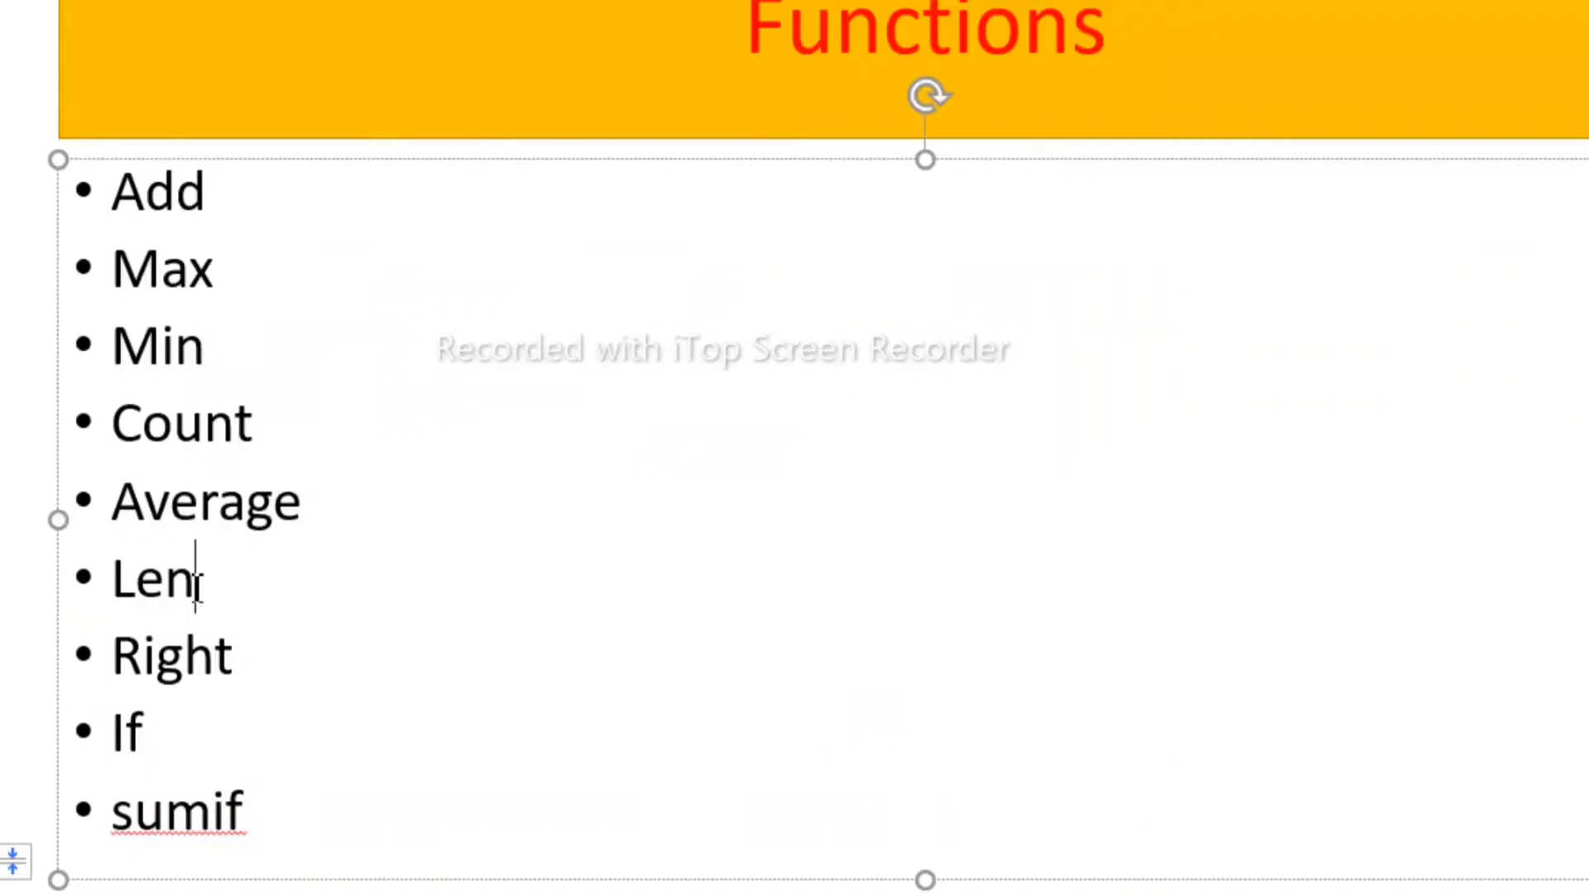
- Highlight 'Len' on the PowerPoint slide, then return to the Book2 workbook
left_click_drag(203, 584, 106, 586)
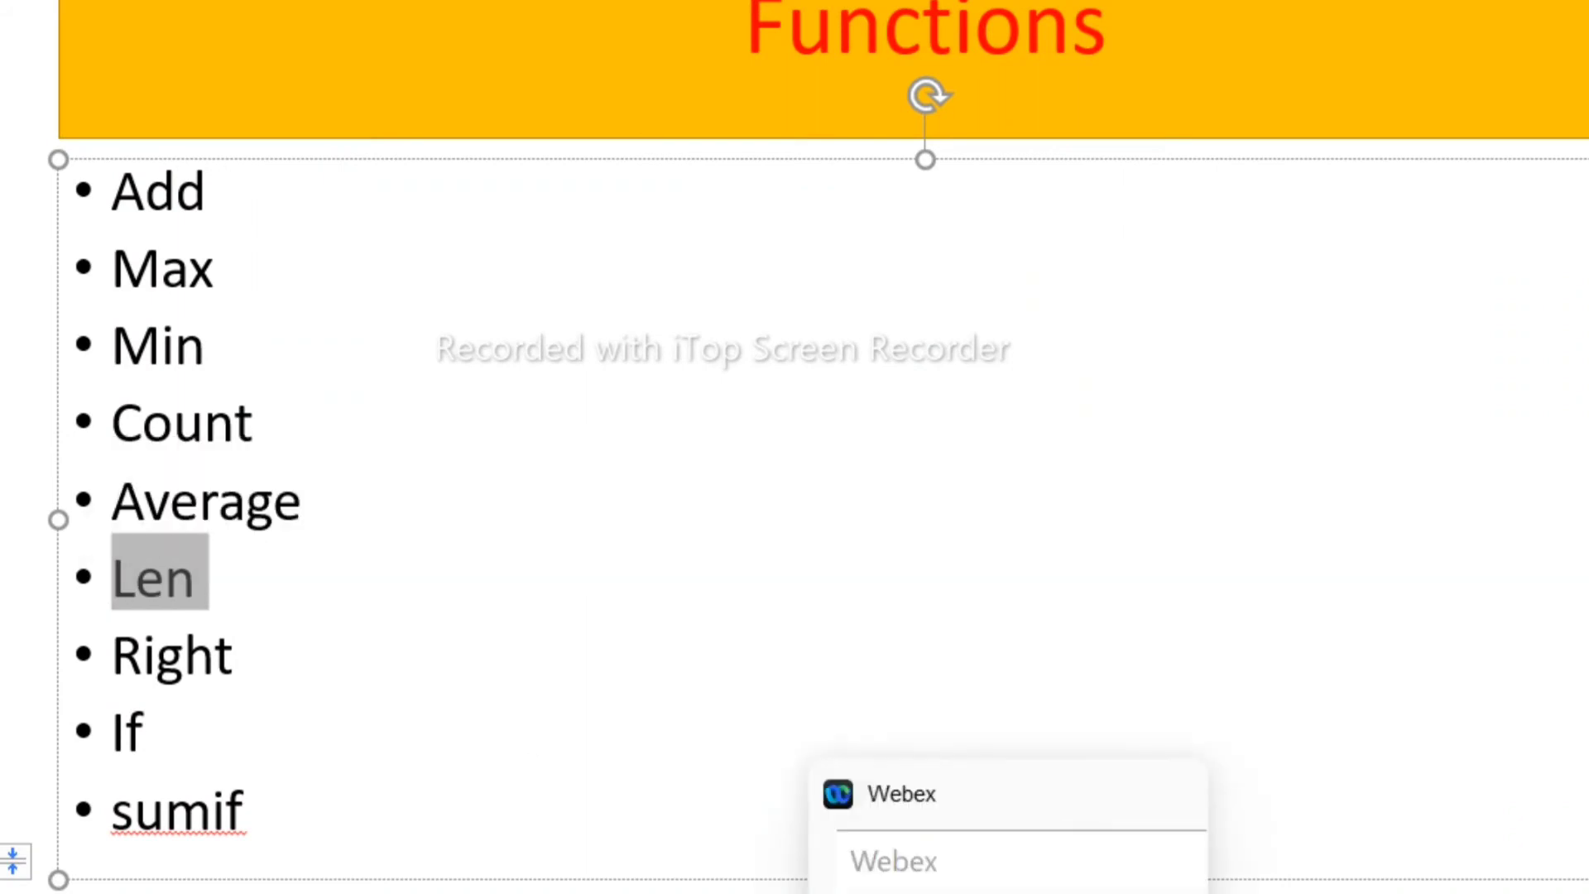
mouse_move(1040, 871)
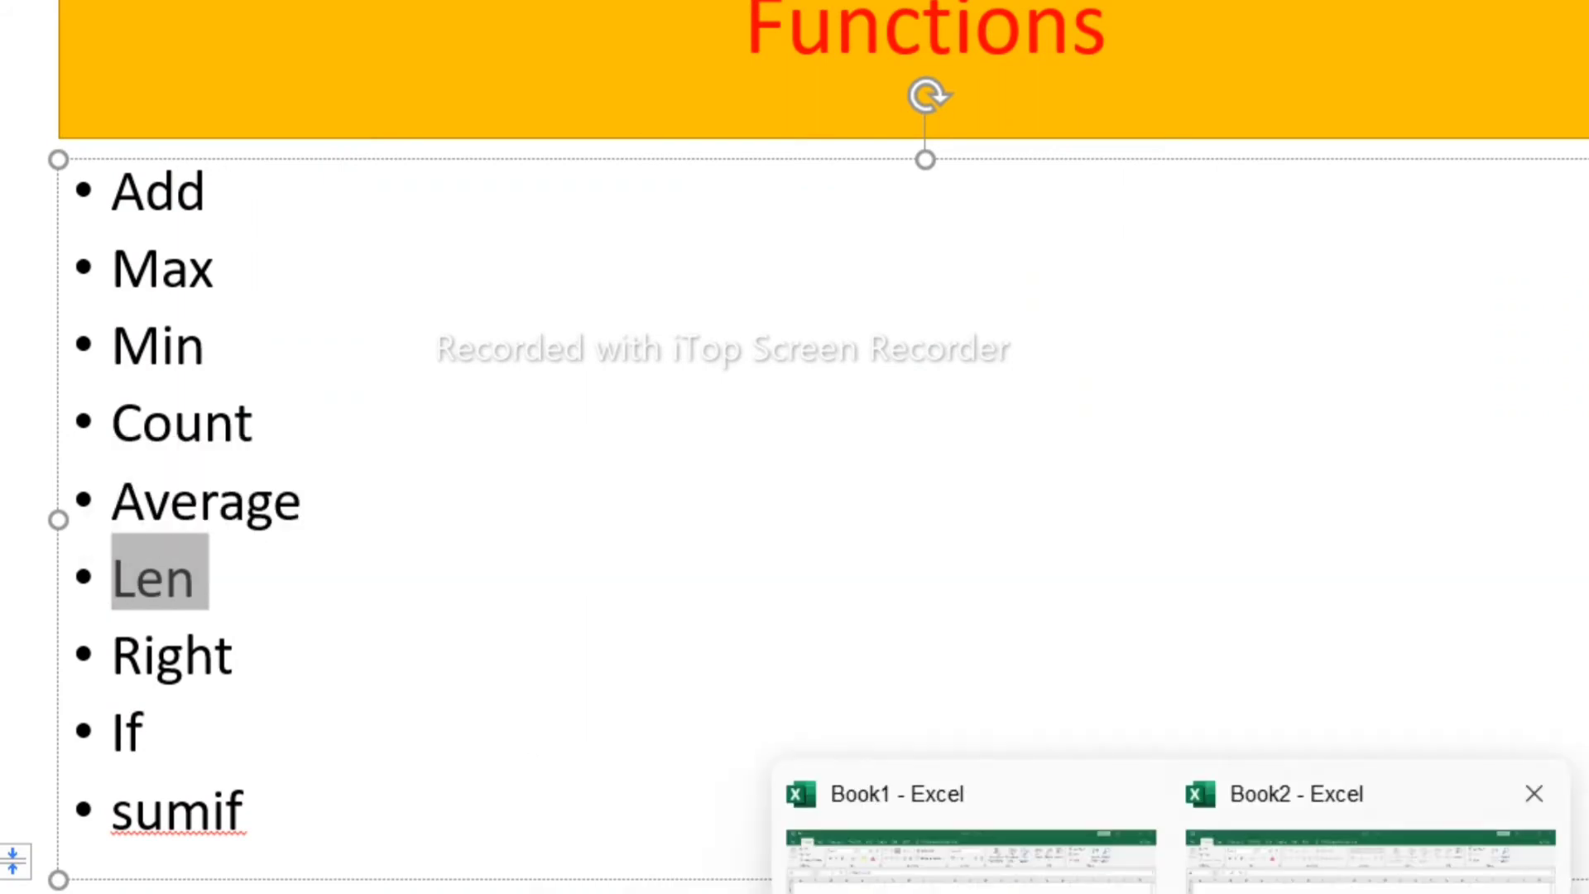
left_click(1178, 788)
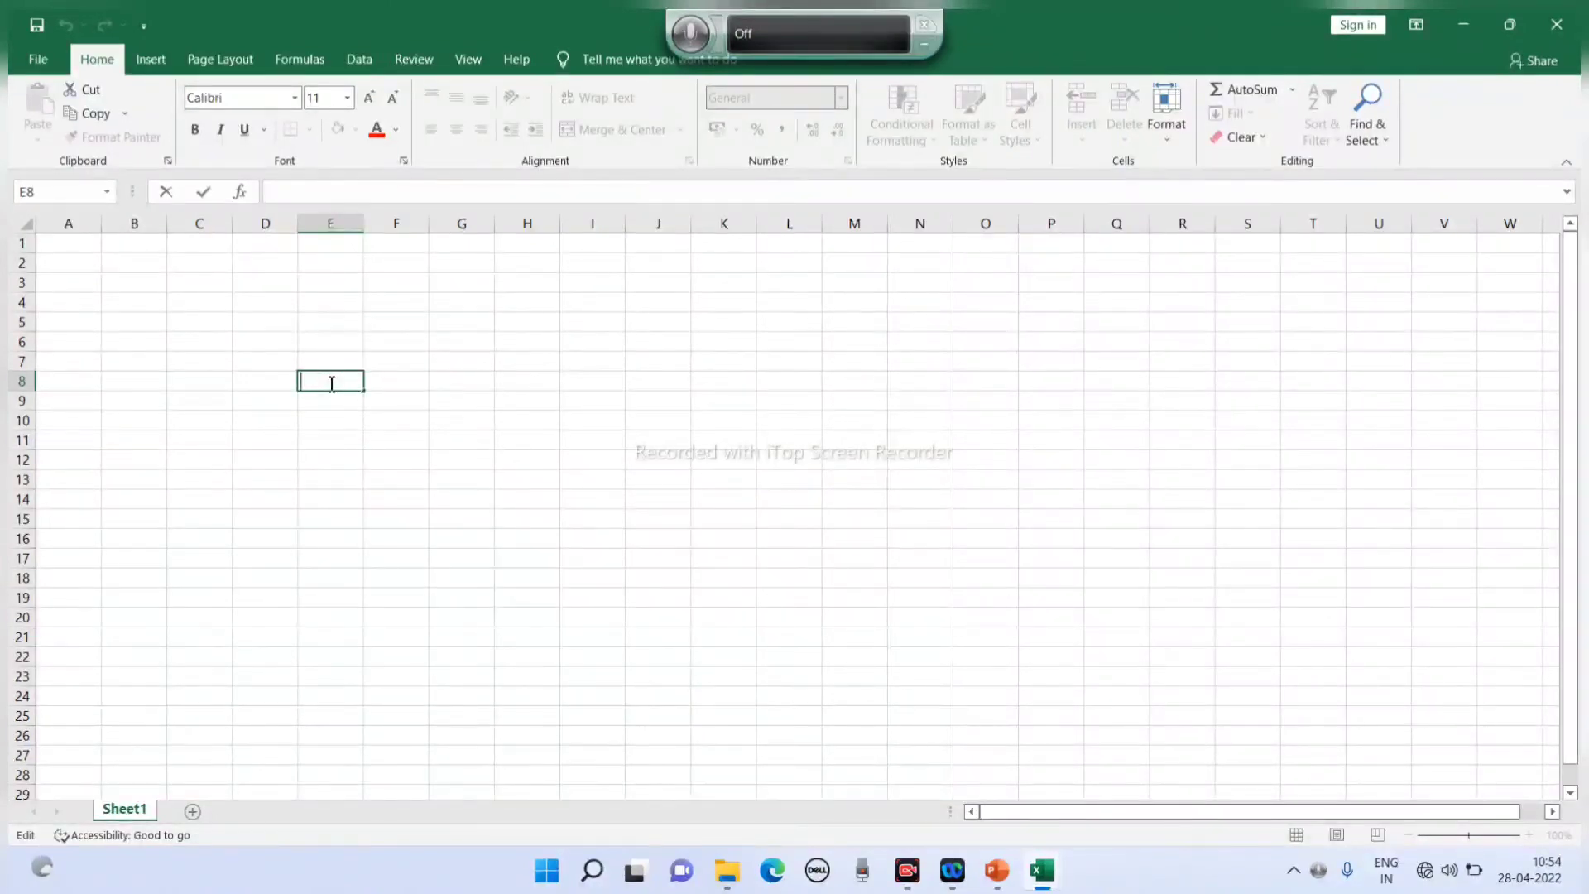
- Enter 'hello' in cell E8, leaving F8 selected for the formula
type("hello")
left_click(408, 494)
left_click(334, 378)
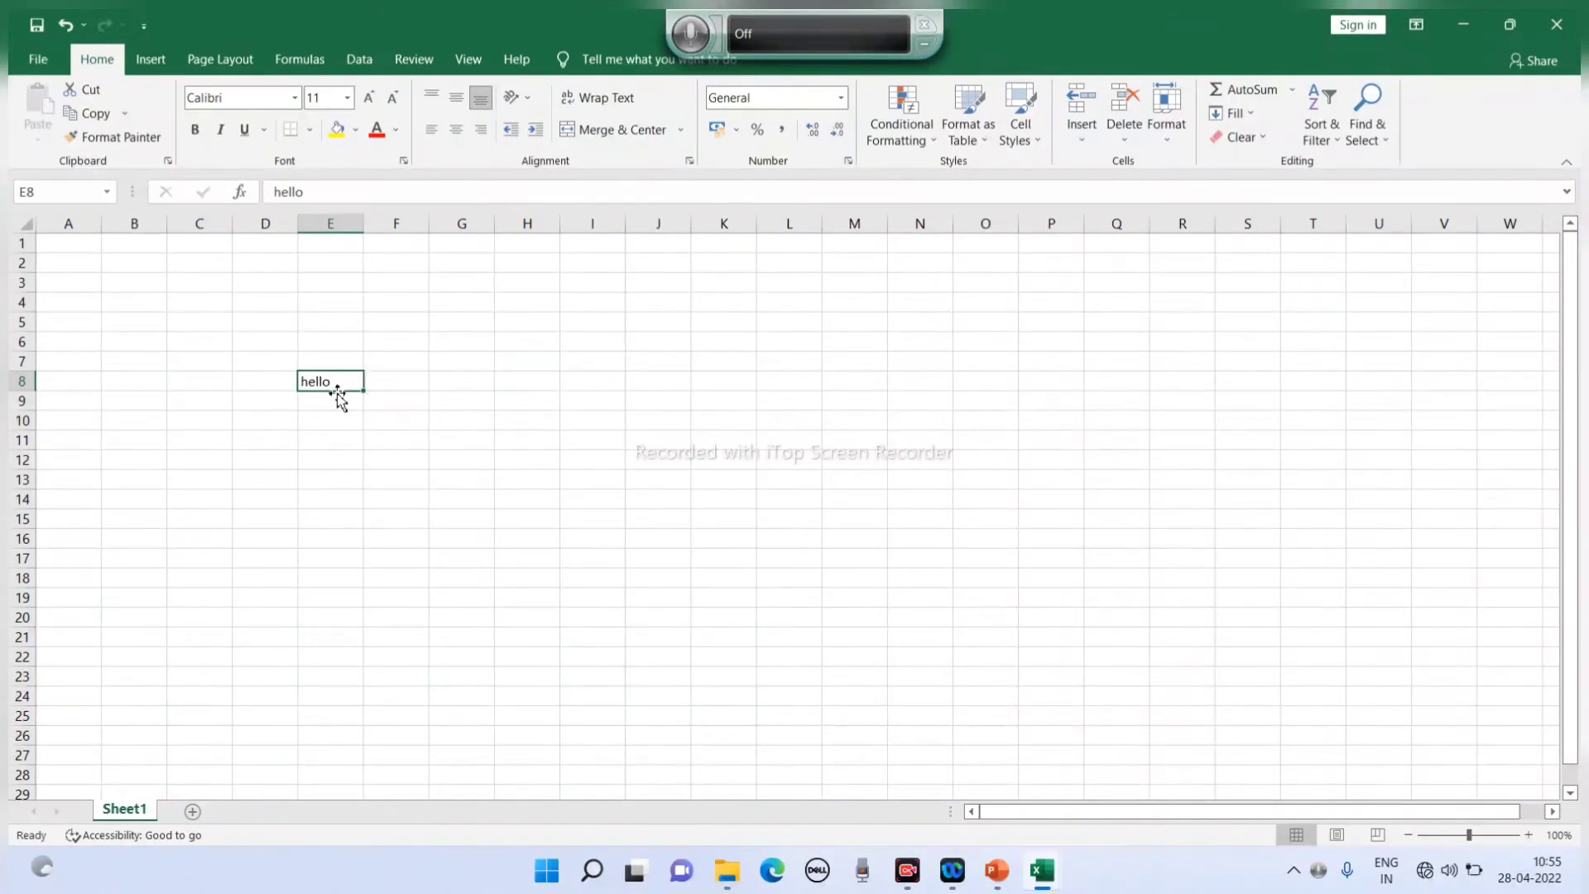
left_click(350, 460)
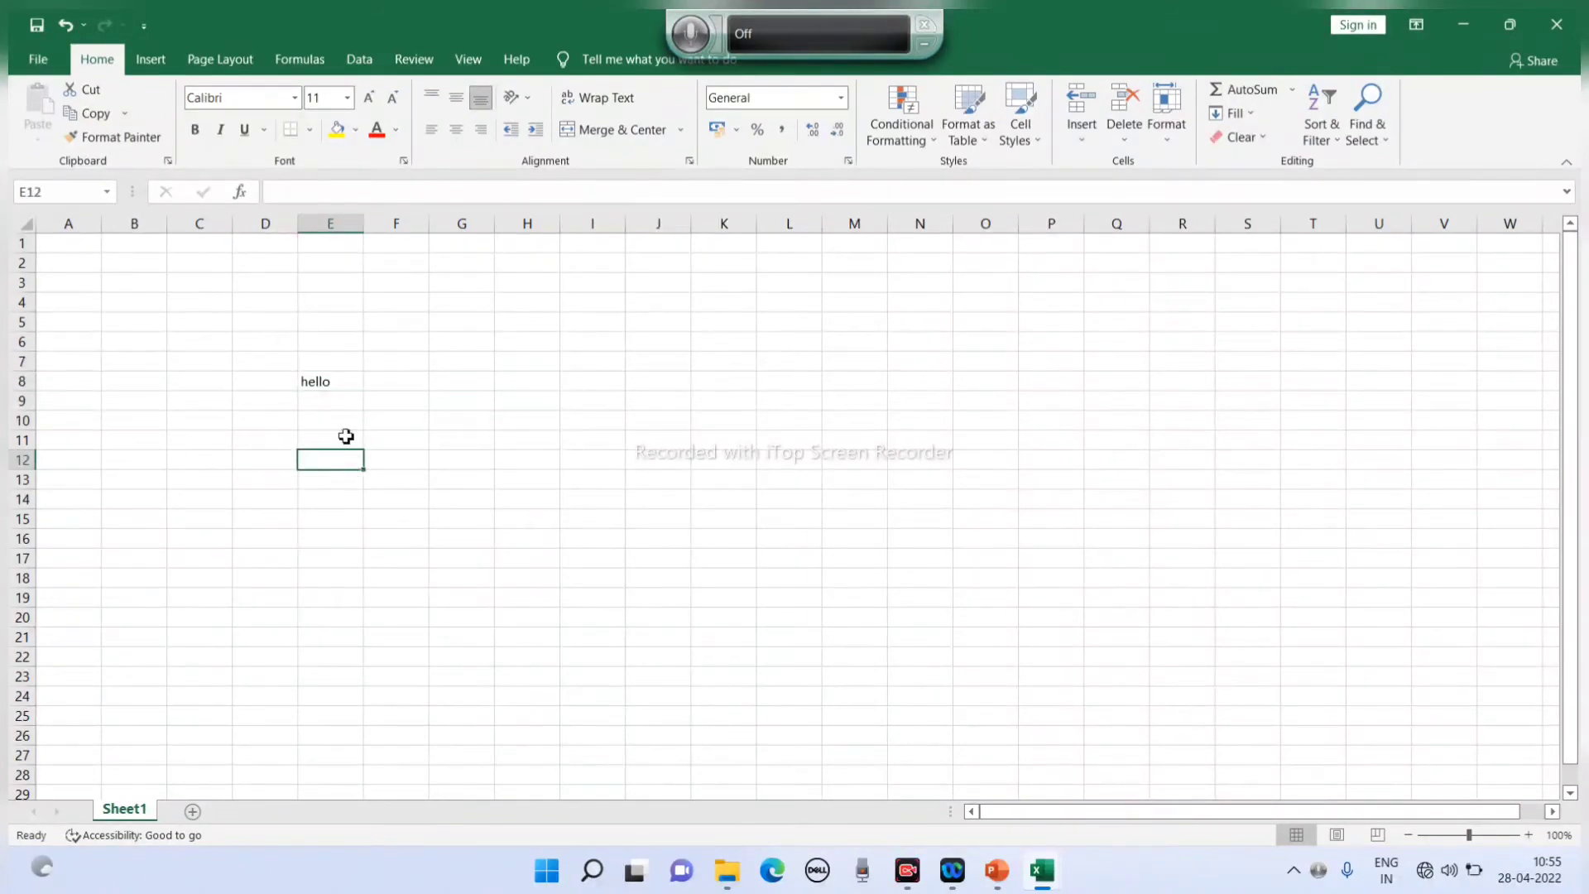
left_click(329, 382)
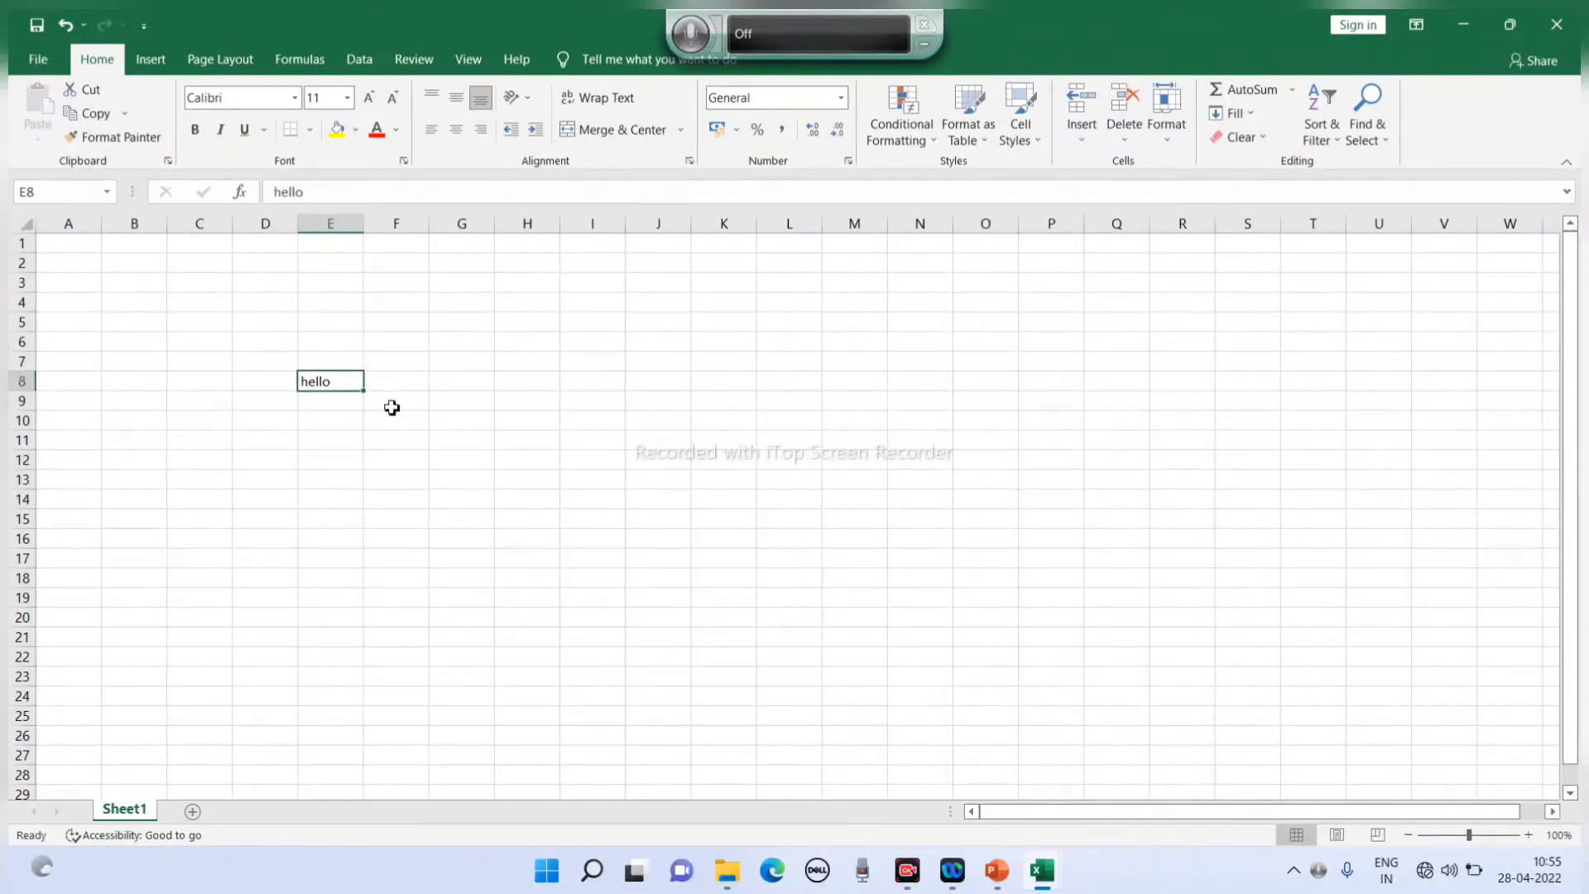
left_click(406, 383)
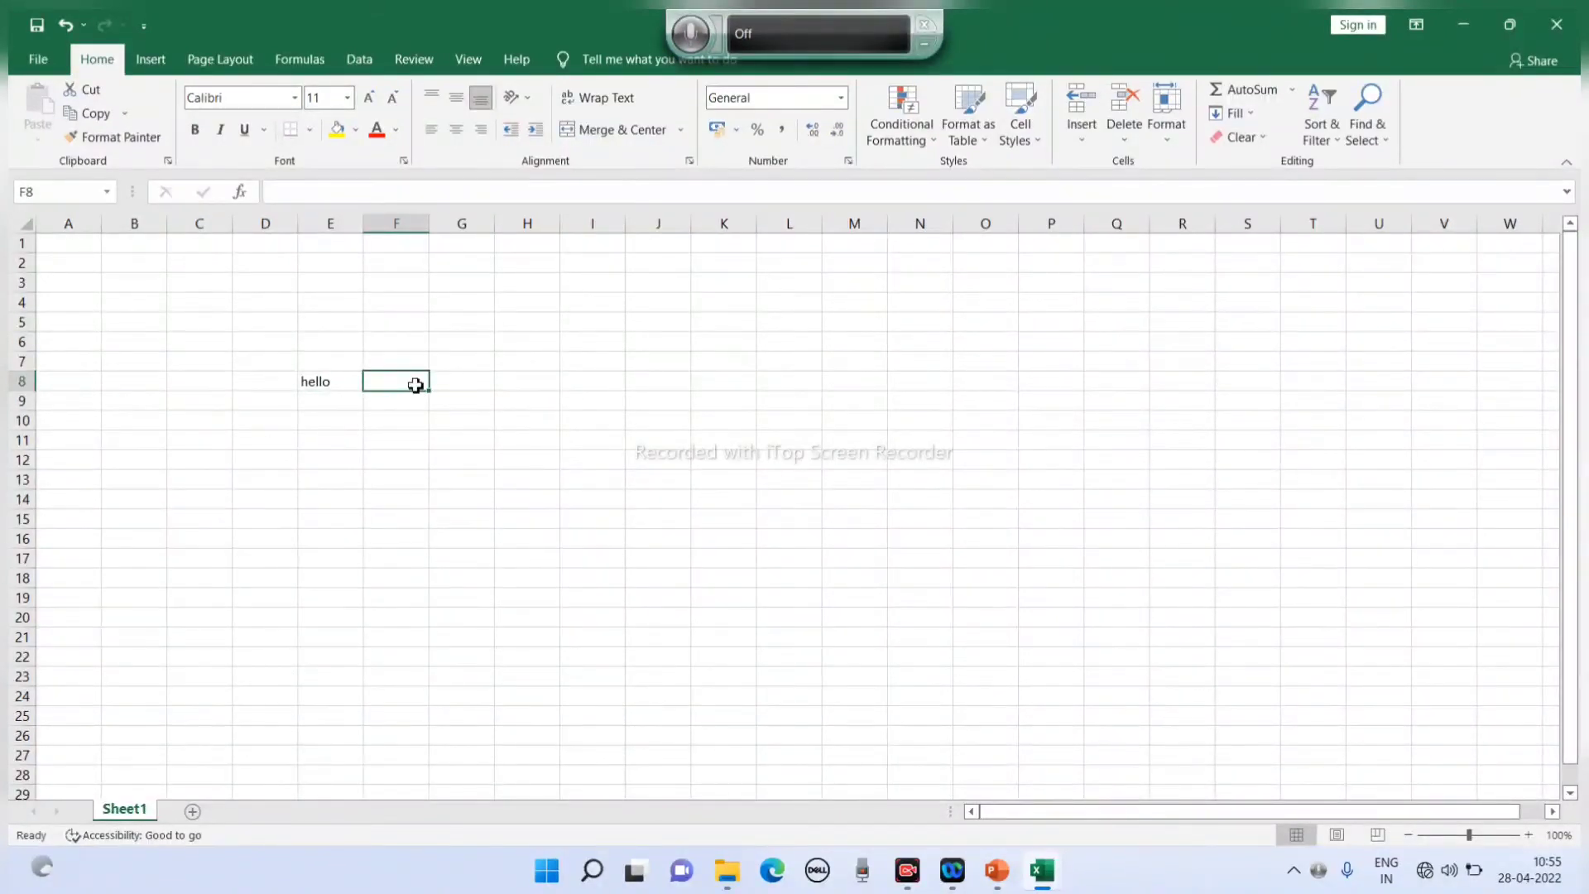
left_click(340, 383)
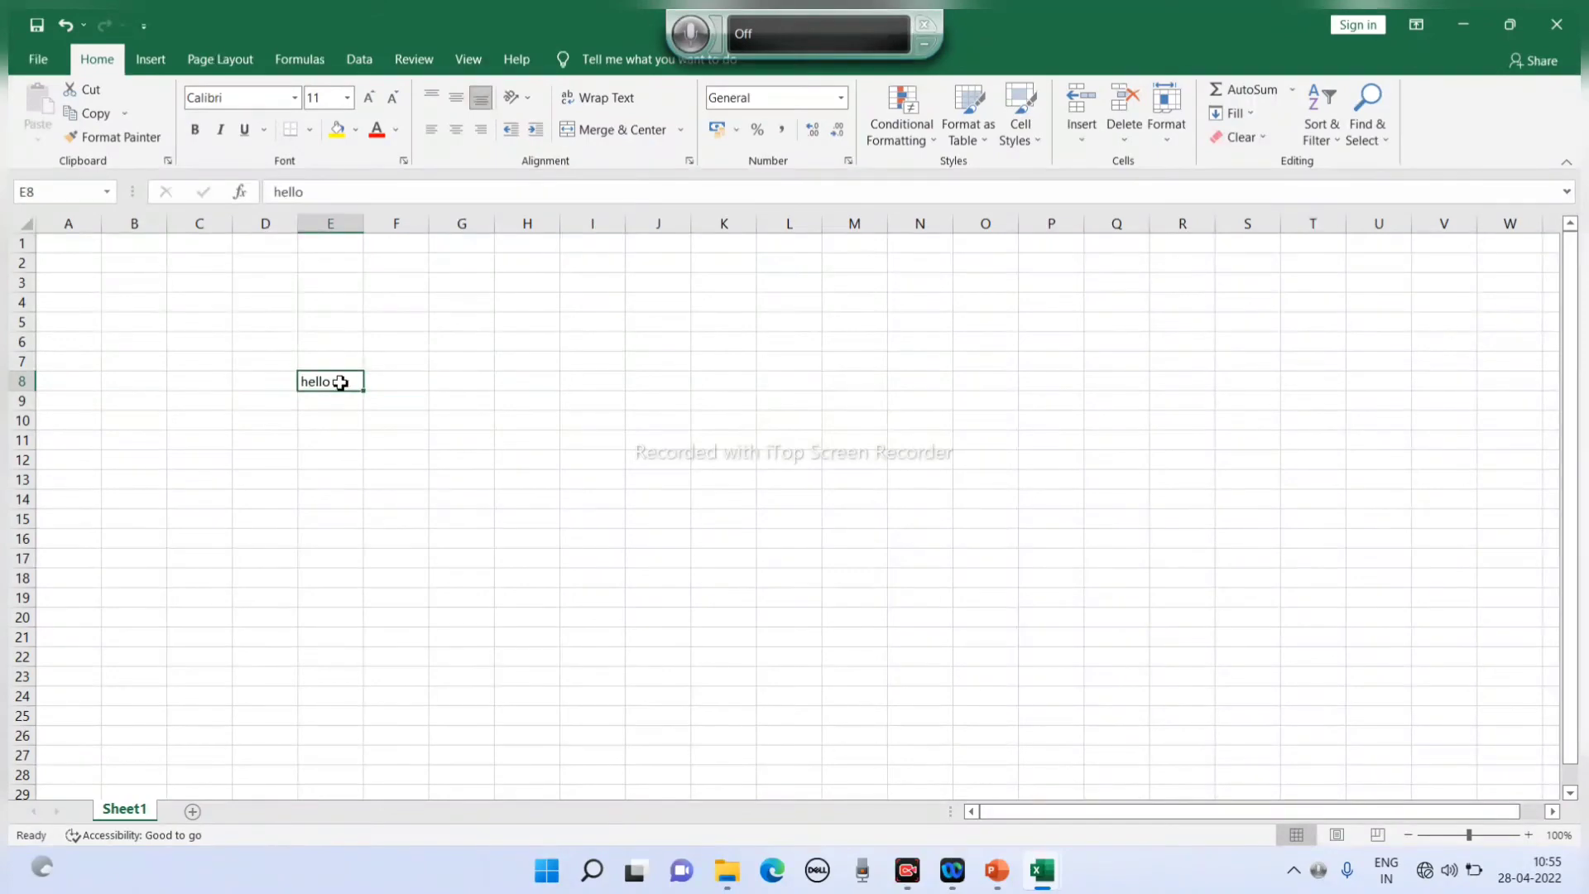
left_click(406, 380)
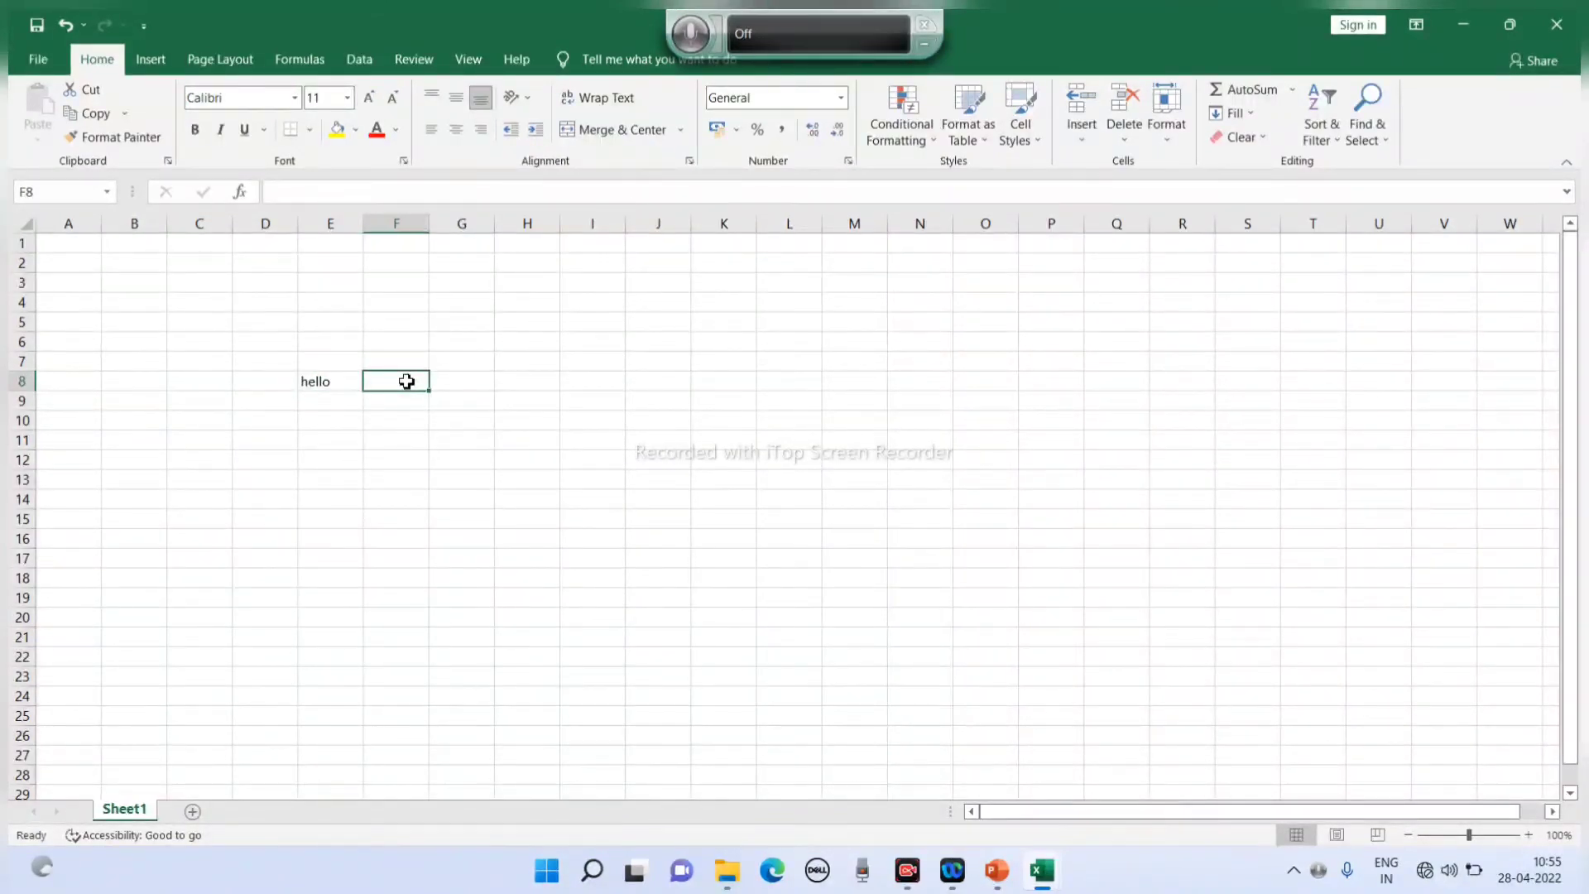
- Enter =LEN(E8) in F8 so it shows 5, the length of 'hello'
left_click(364, 192)
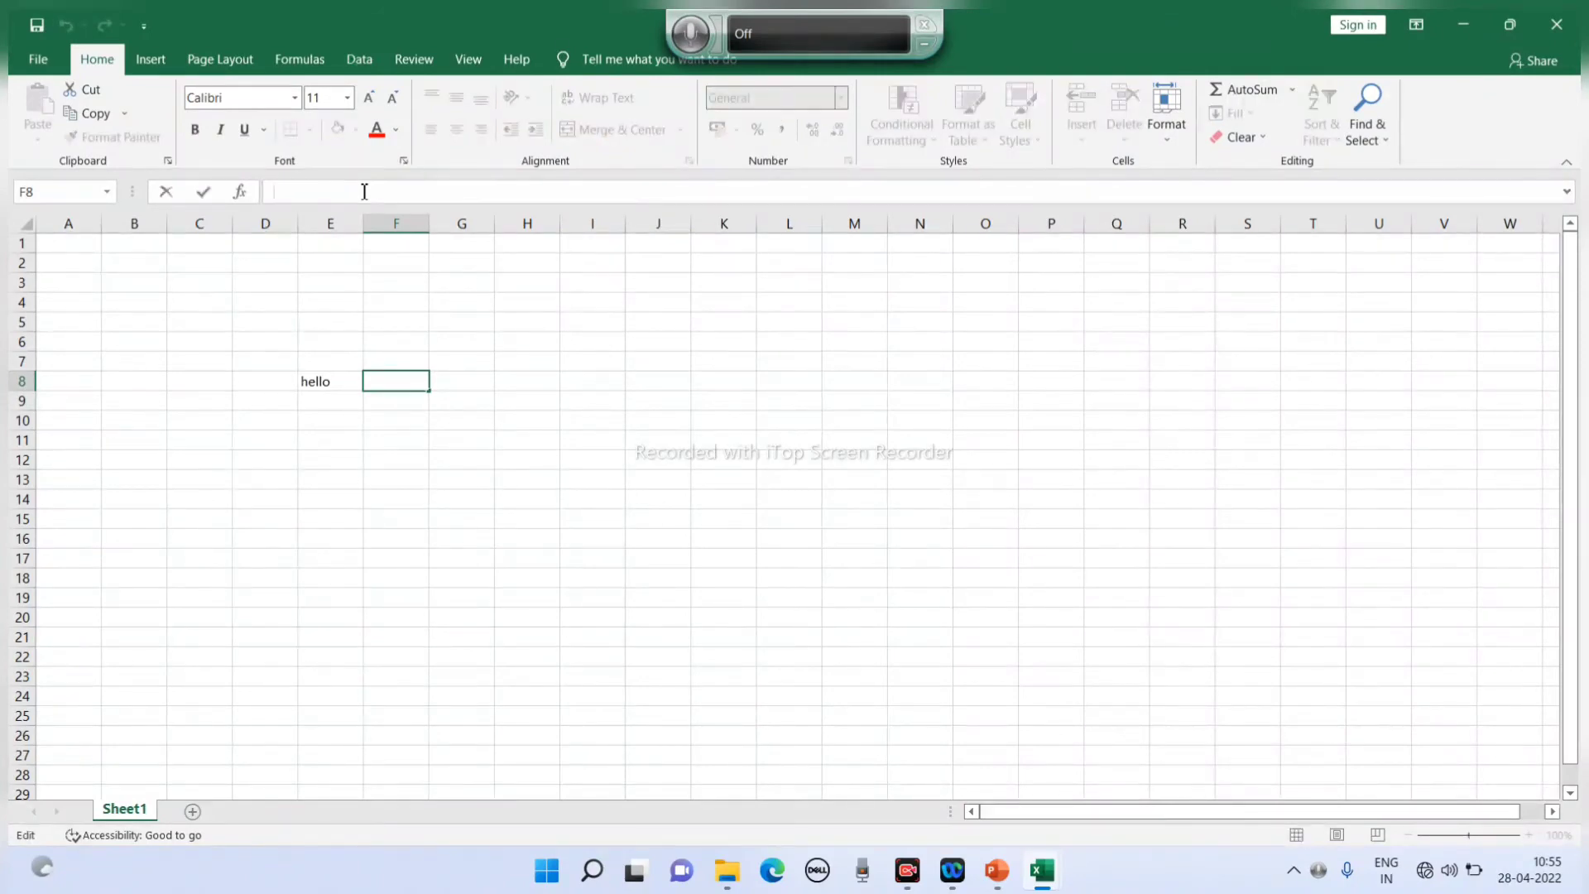
type("=len")
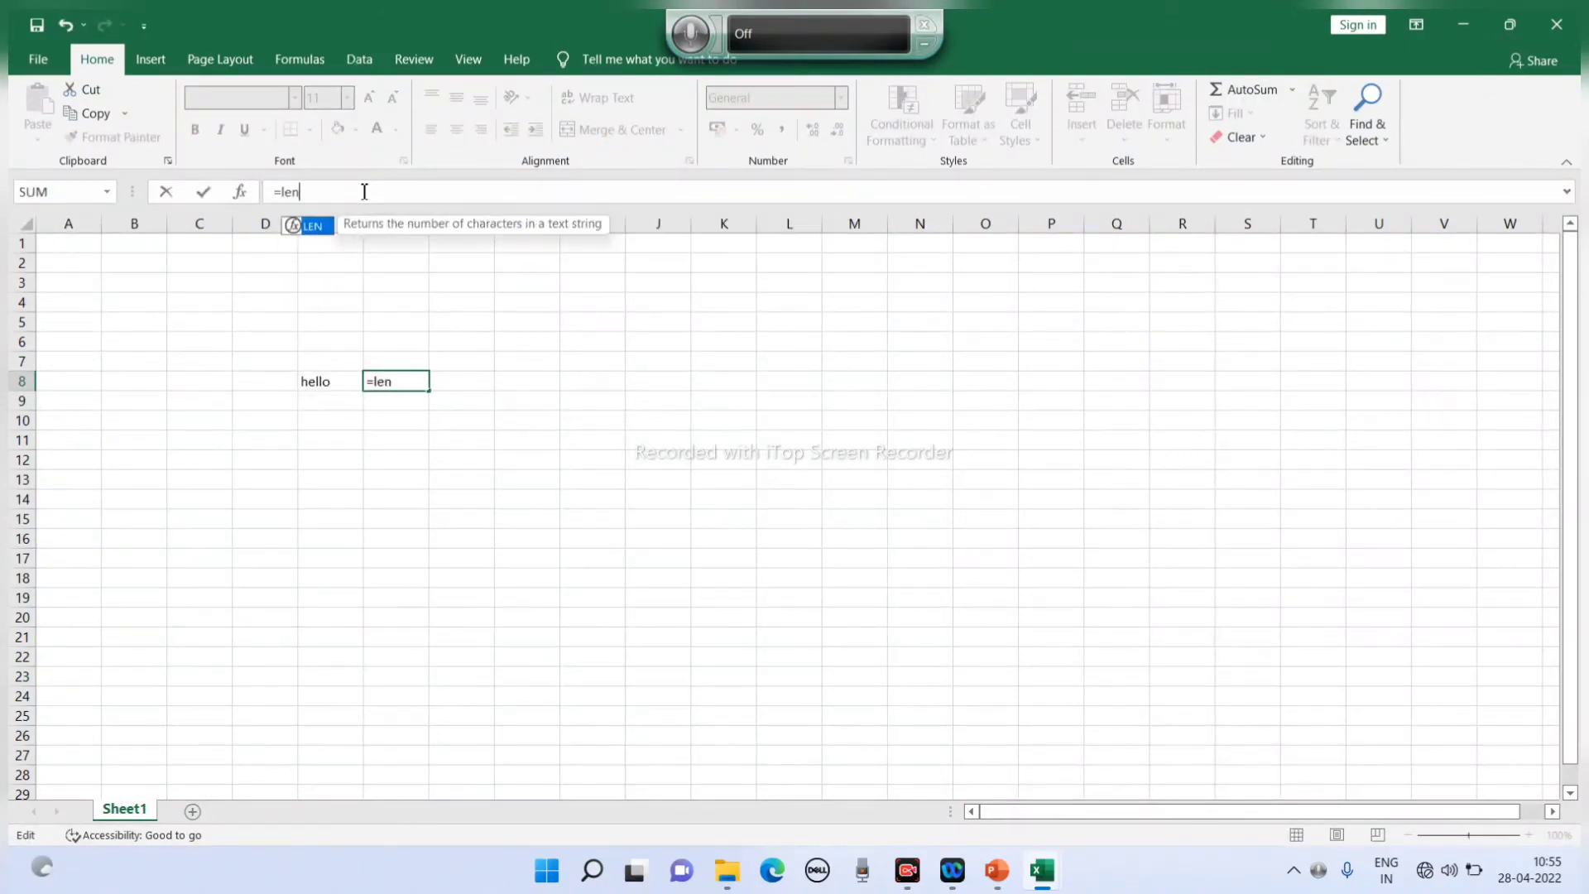
type("()")
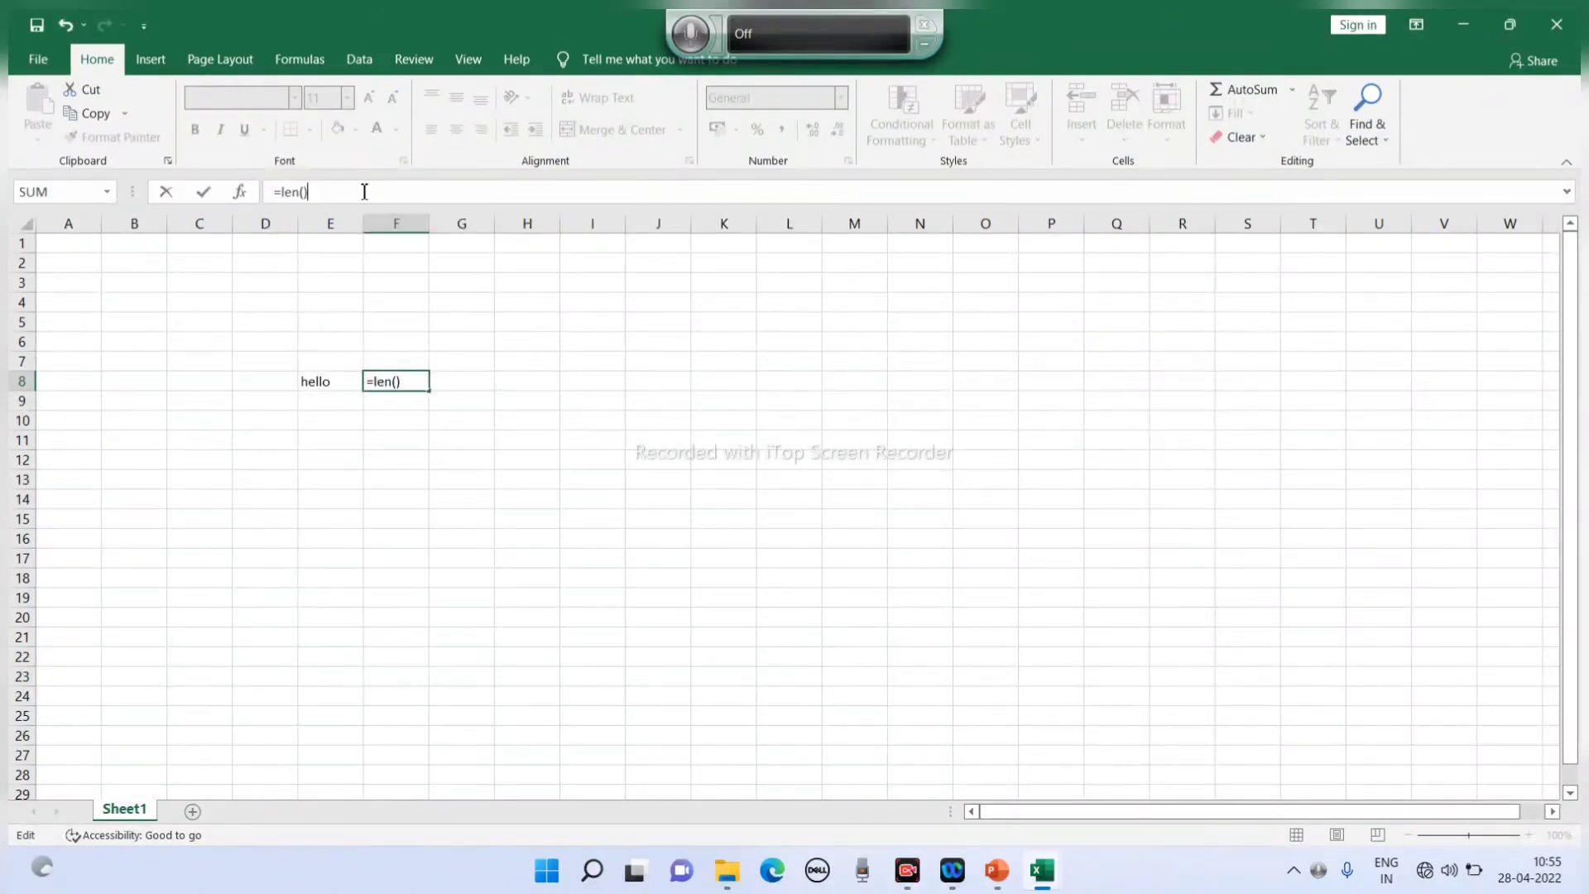
key("Left")
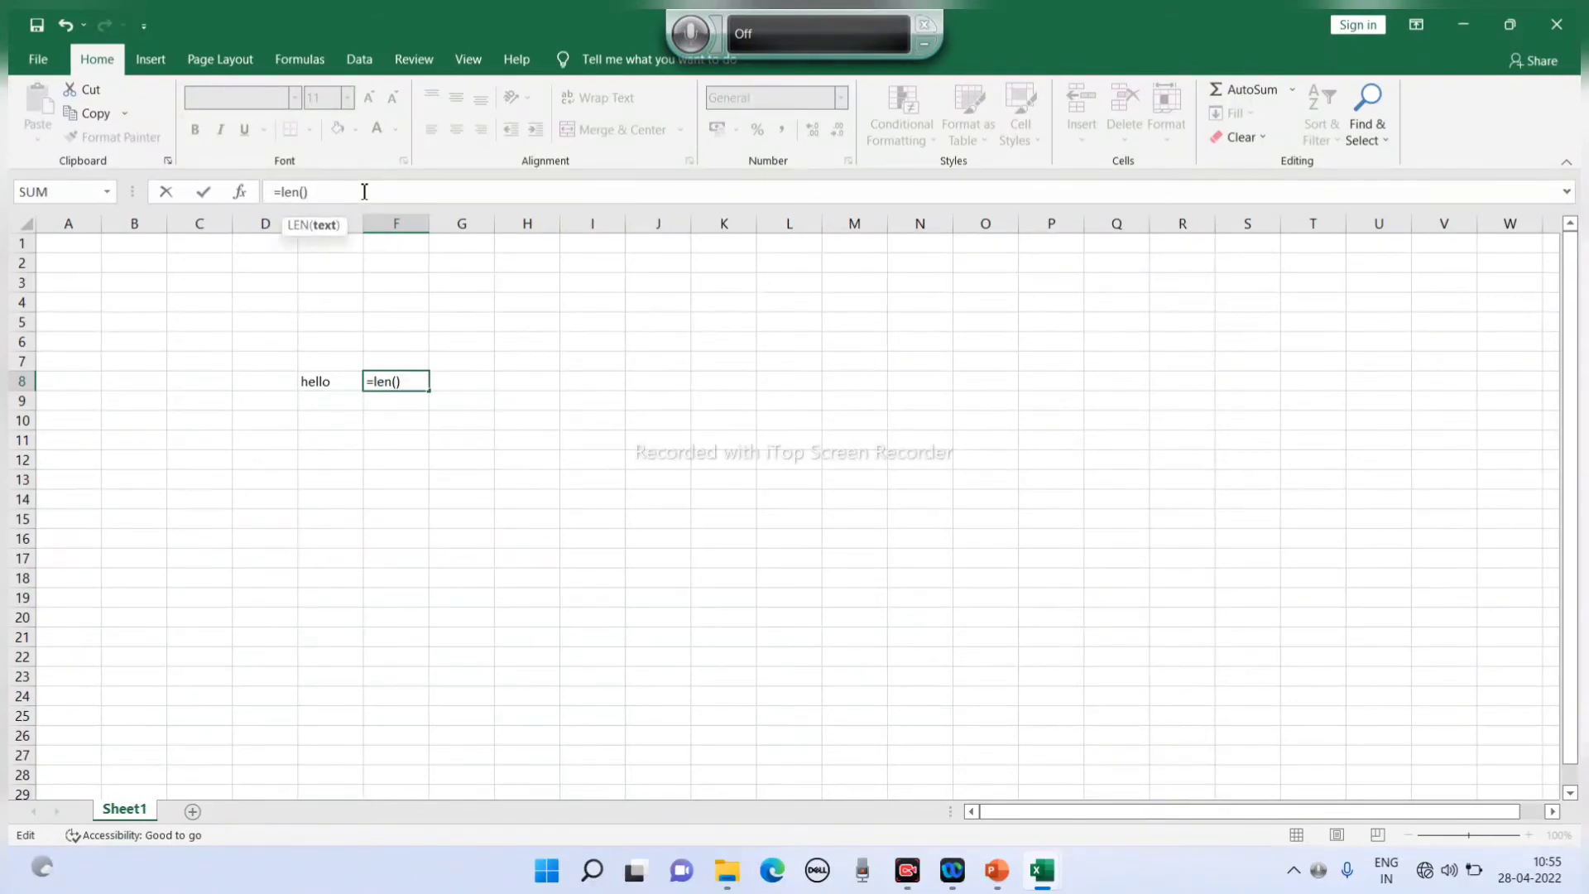
left_click(321, 384)
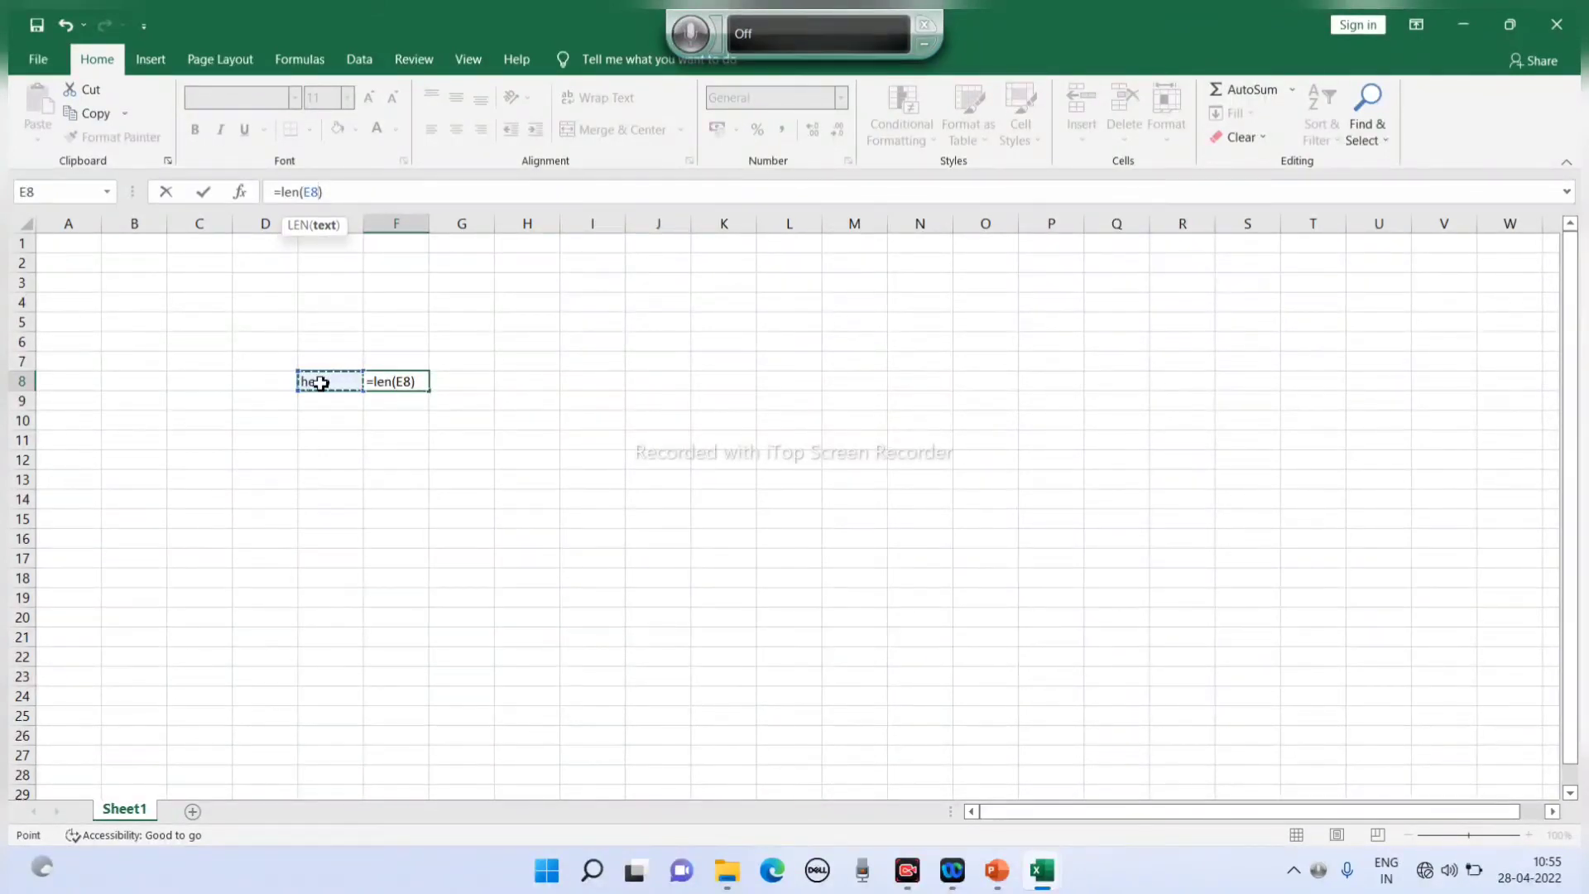
left_click(337, 192)
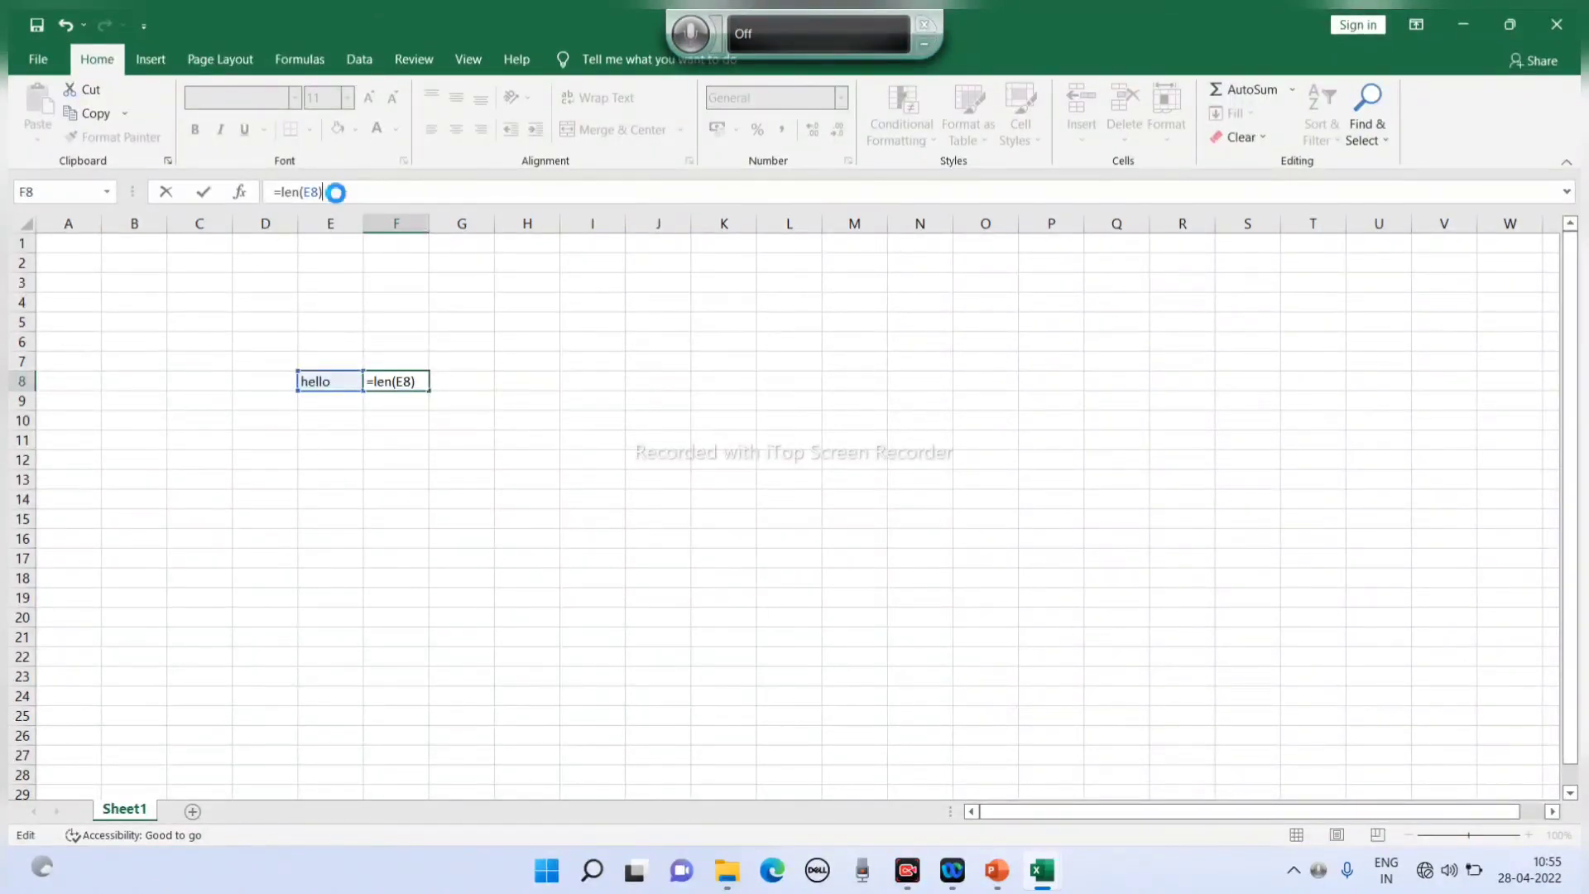
key("Return")
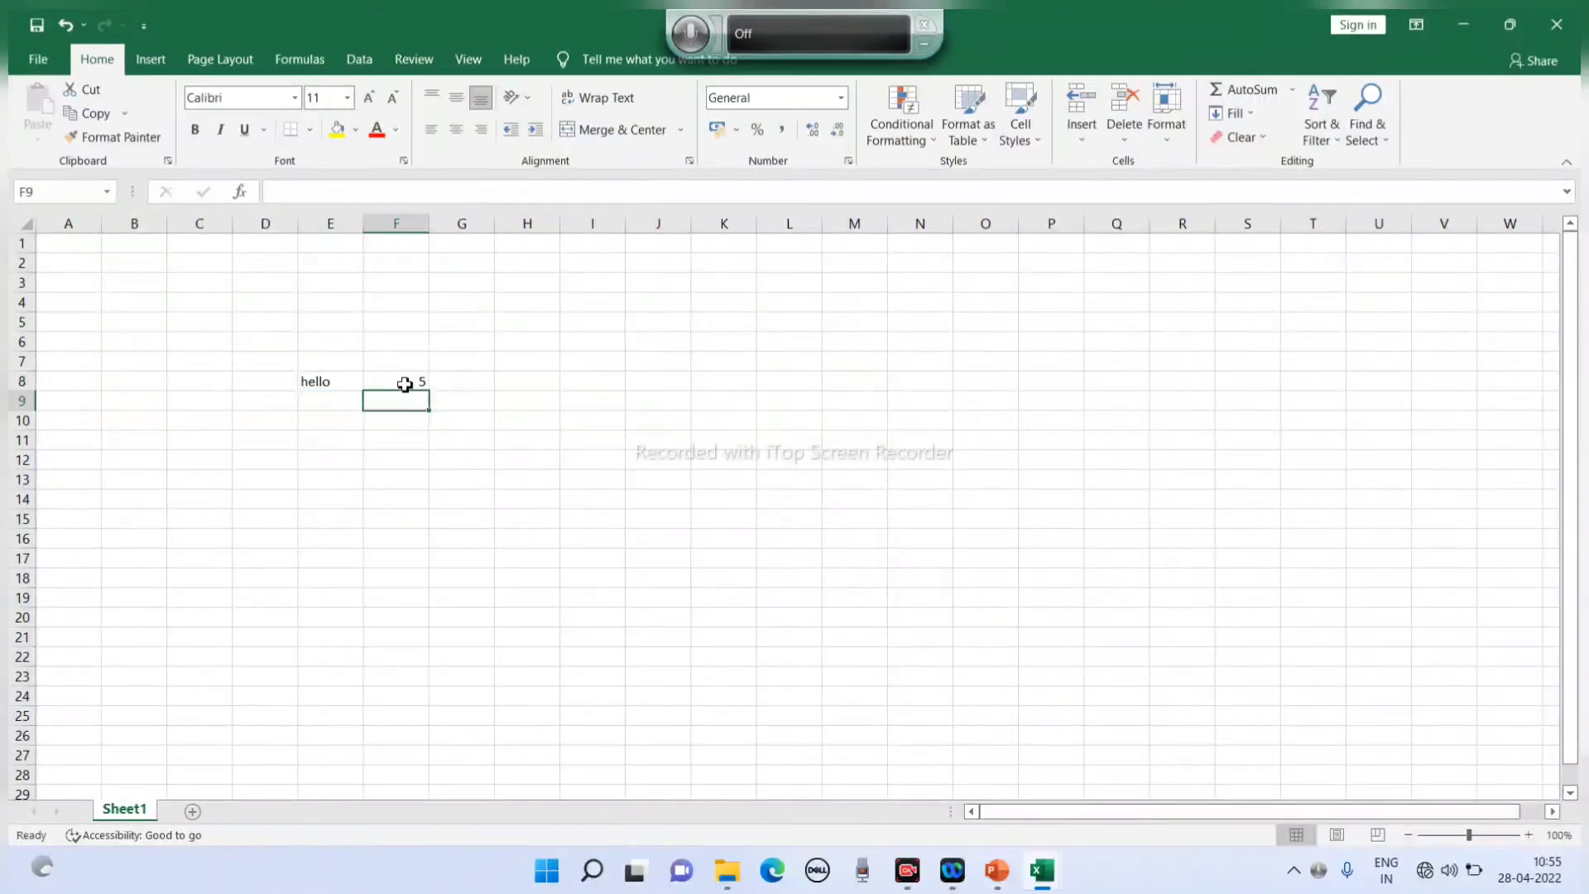
left_click(407, 384)
- Enter =LEN(hello) in I14, which produces a #NAME? error
left_click(591, 501)
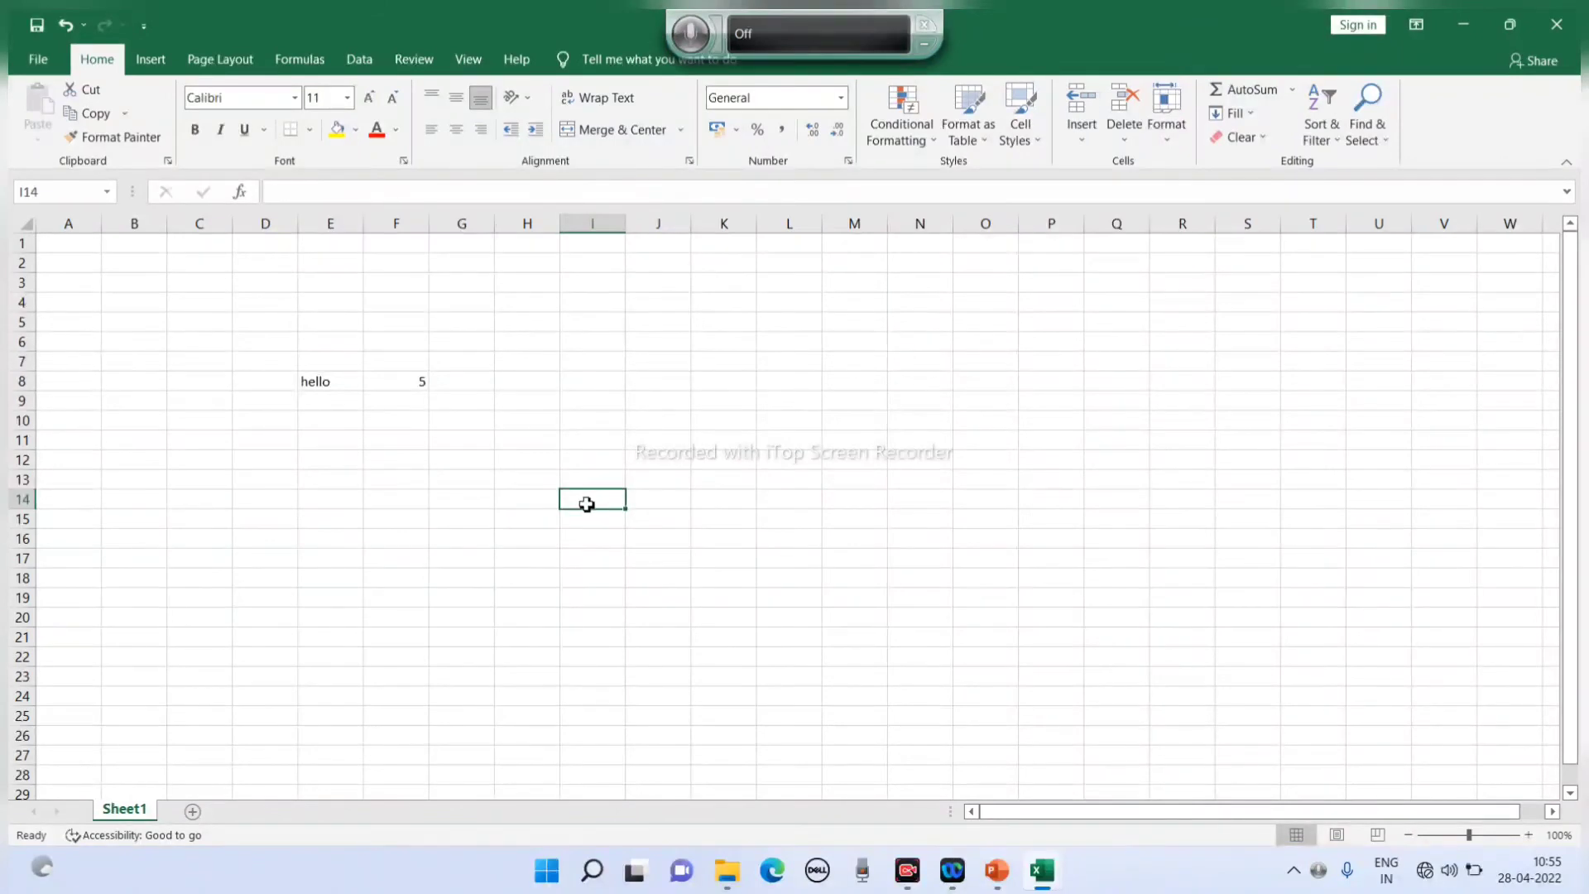
left_click(358, 191)
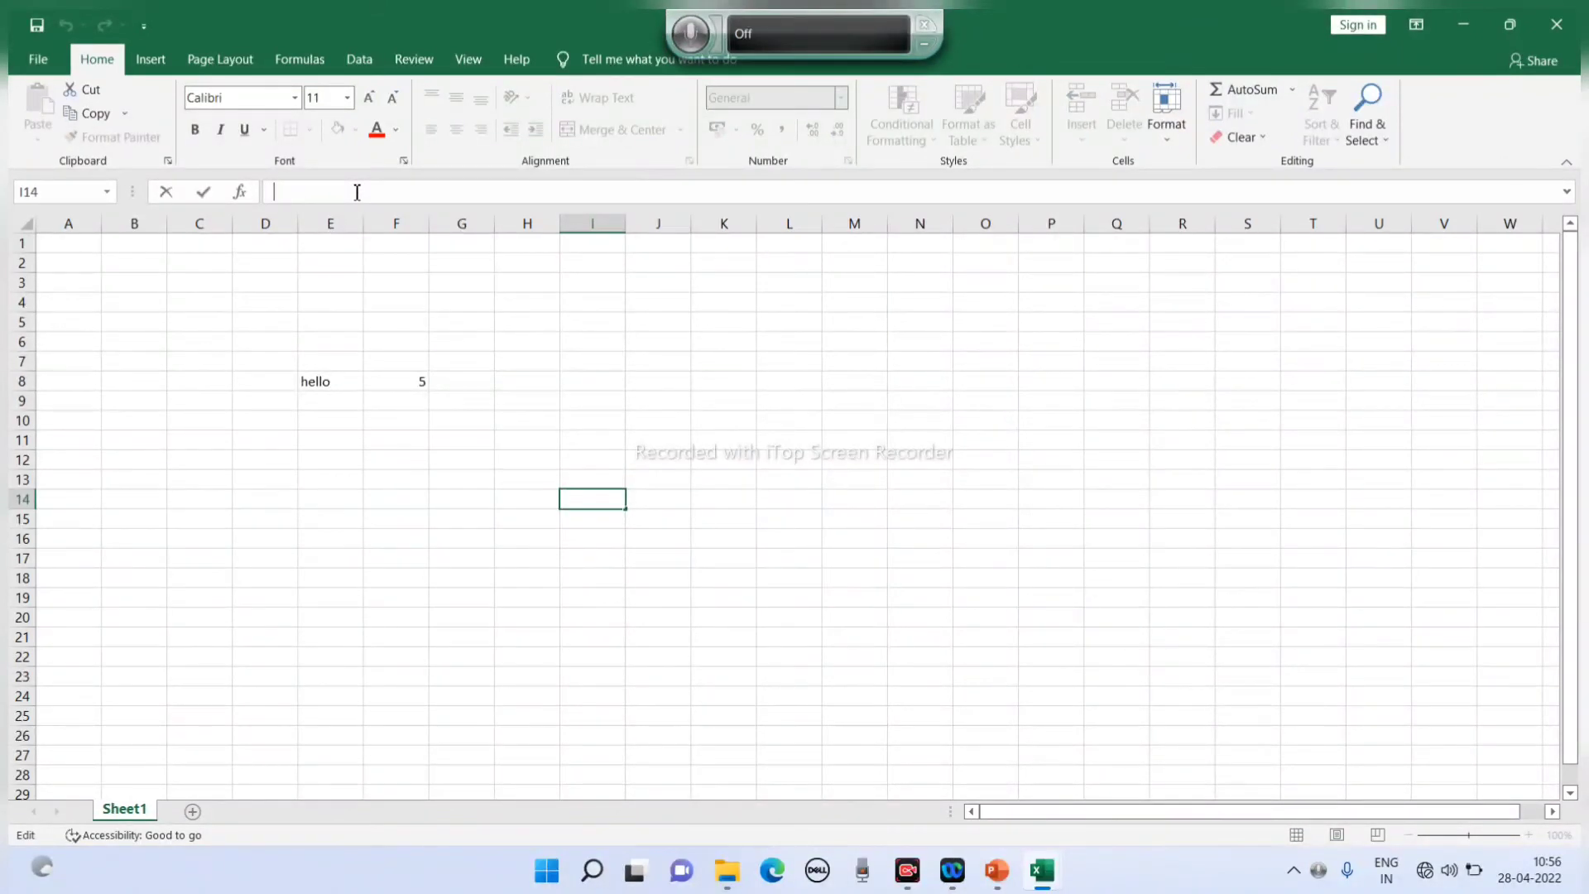
type("=")
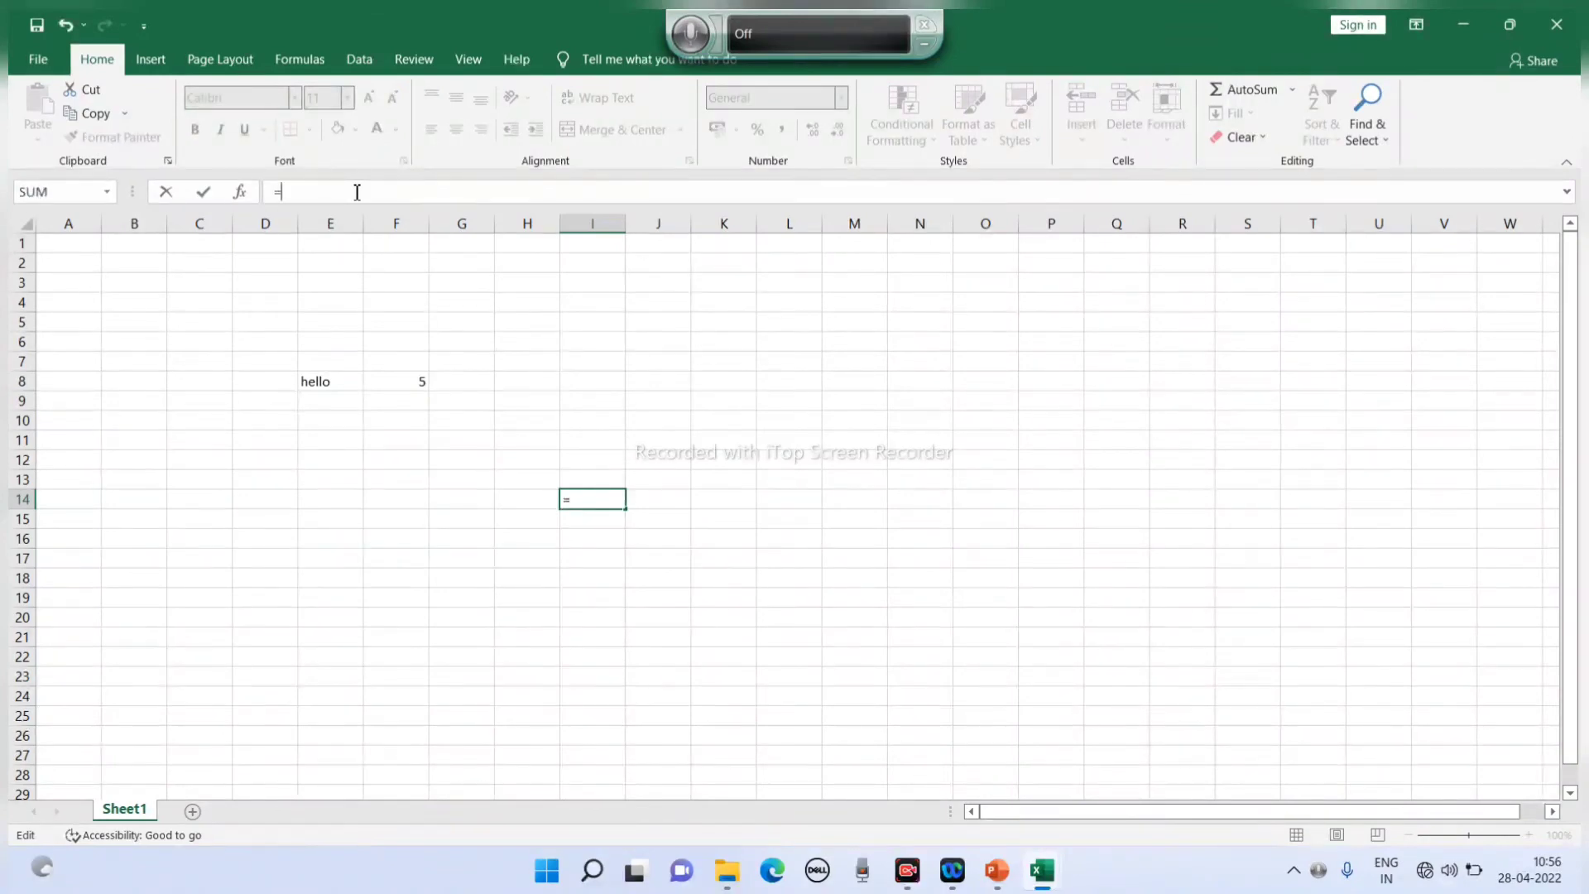
type("len")
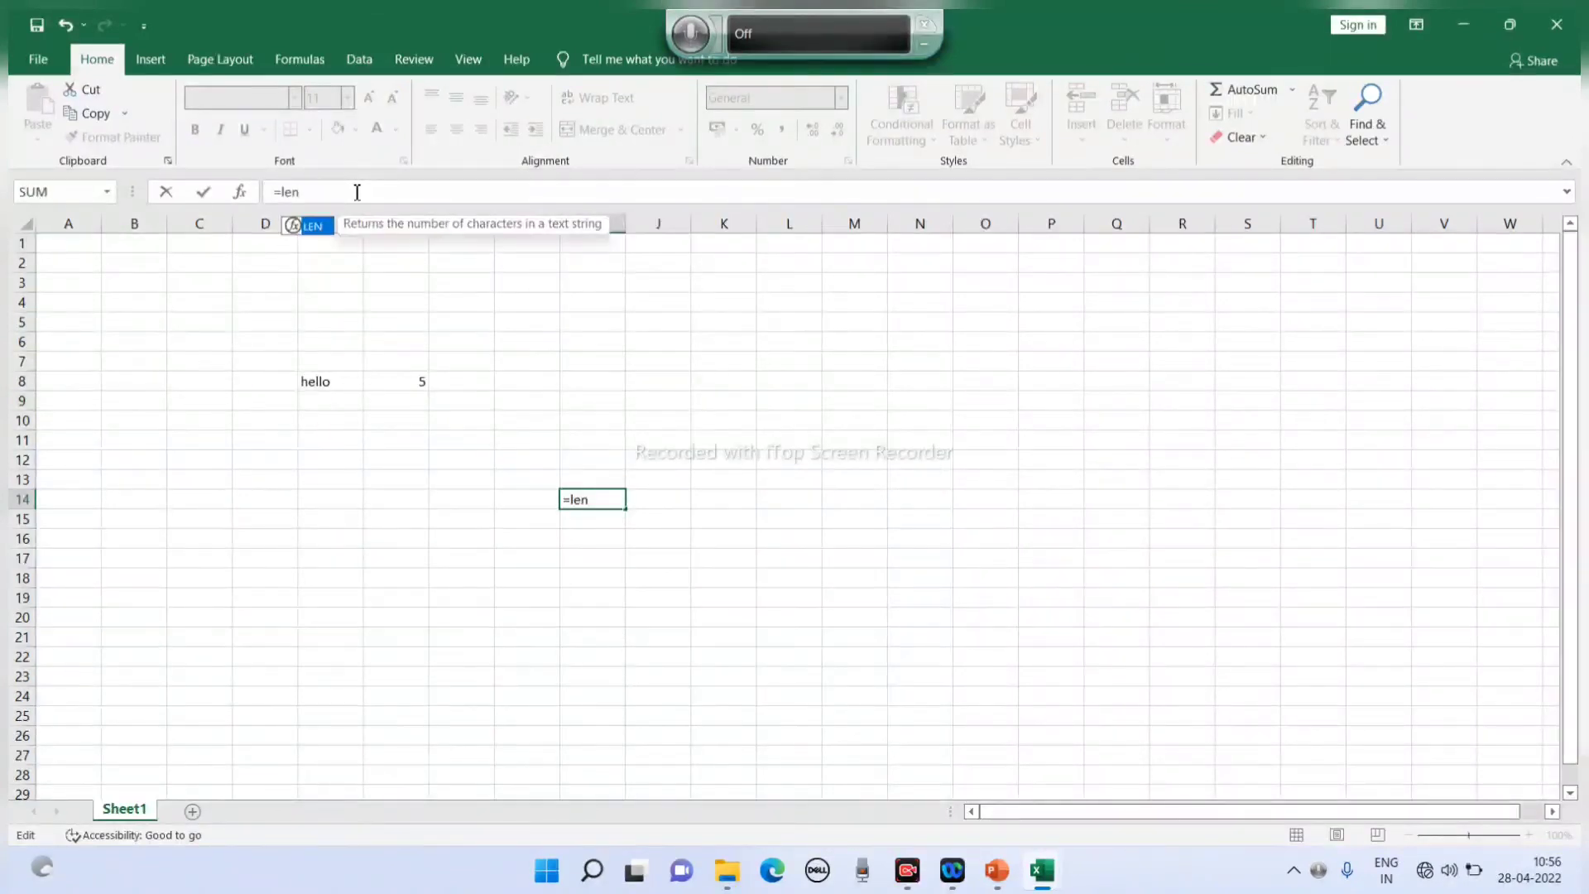
type("()h")
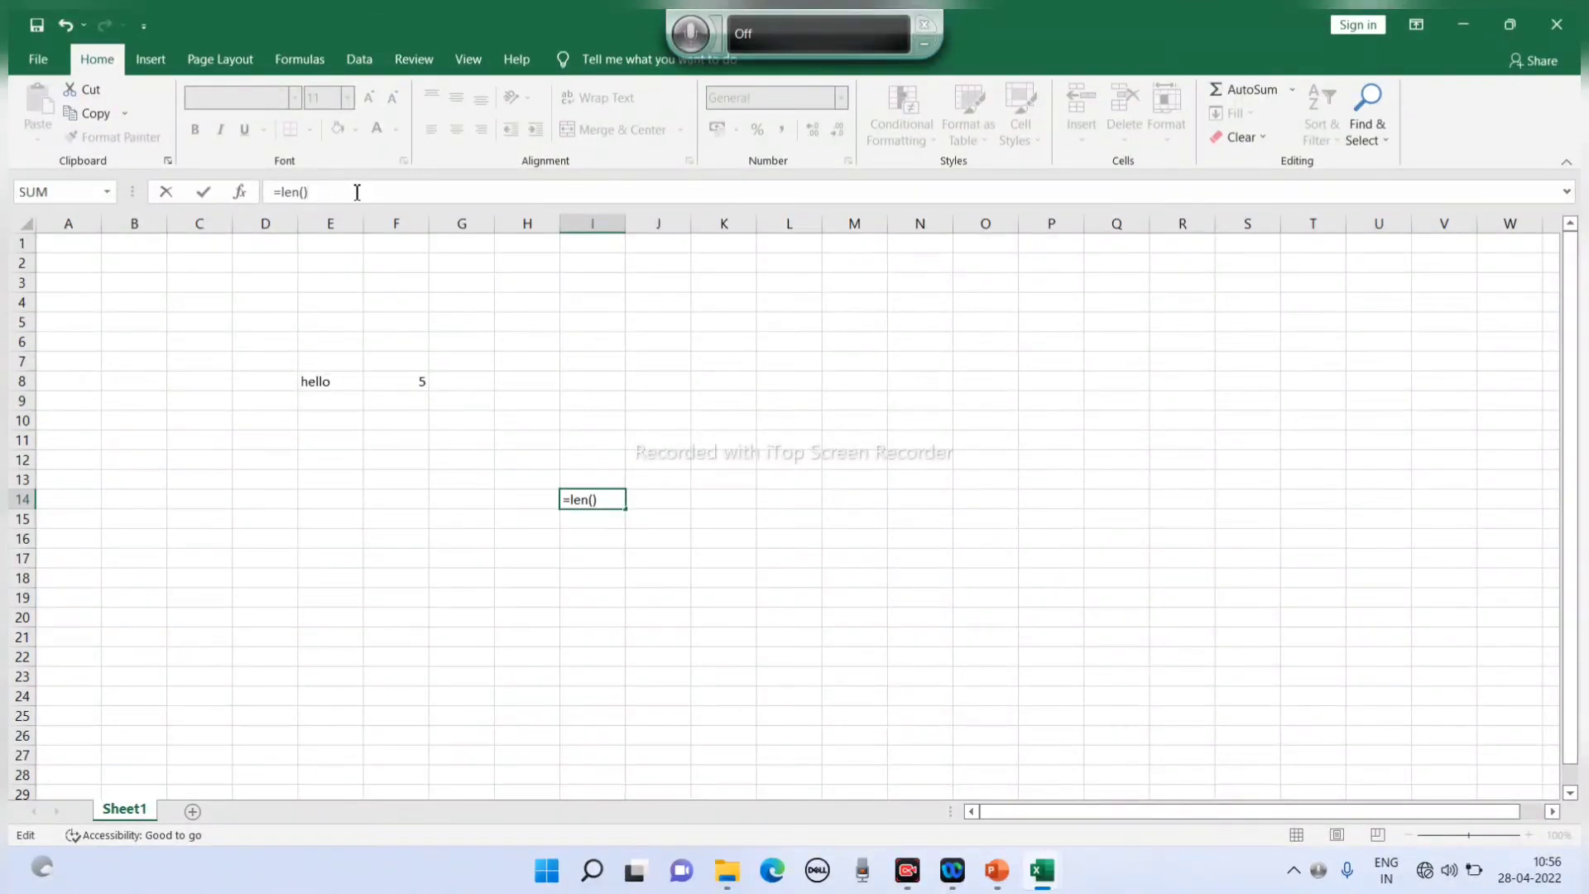
type("ello")
type(")")
key("Left")
key("Left")
key("Left")
key("Left")
key("Left")
key("Left")
key("BackSpace")
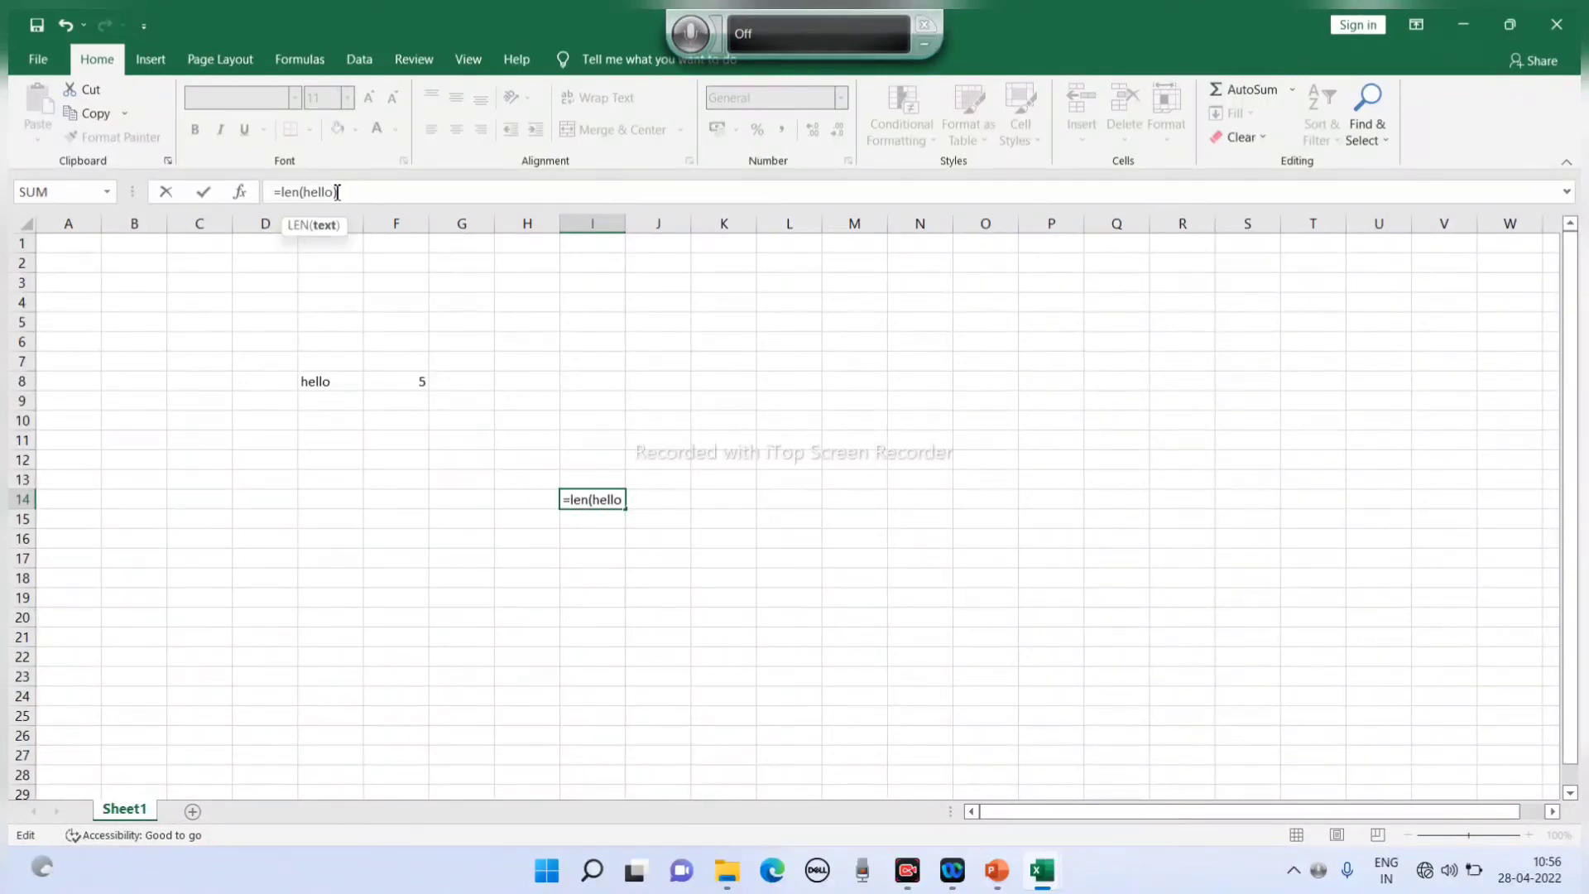
left_click(336, 192)
type(")")
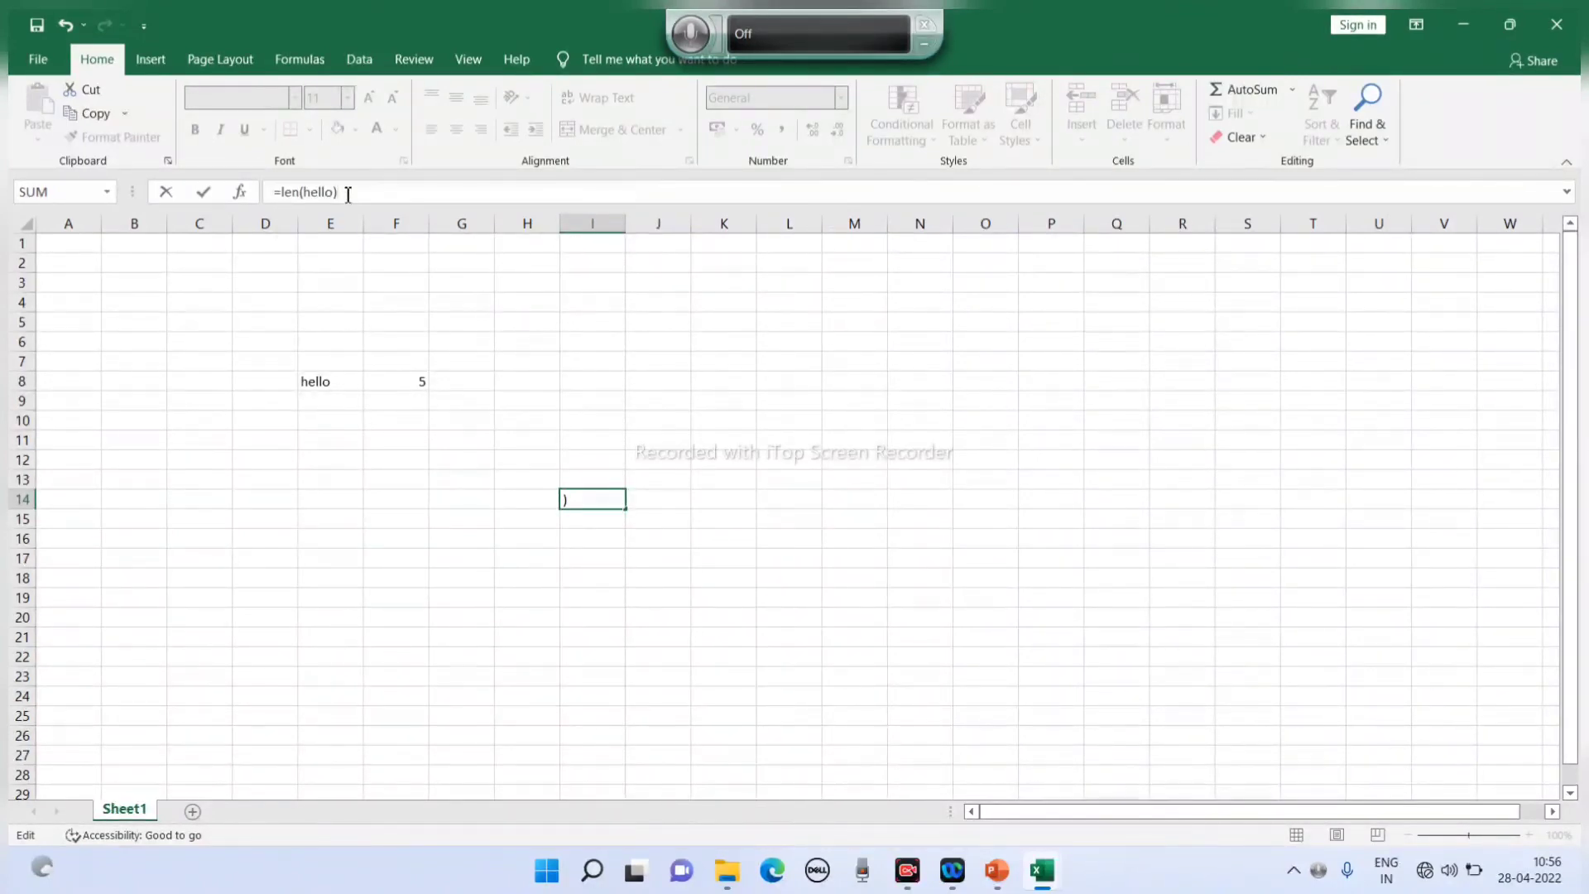
key("Return")
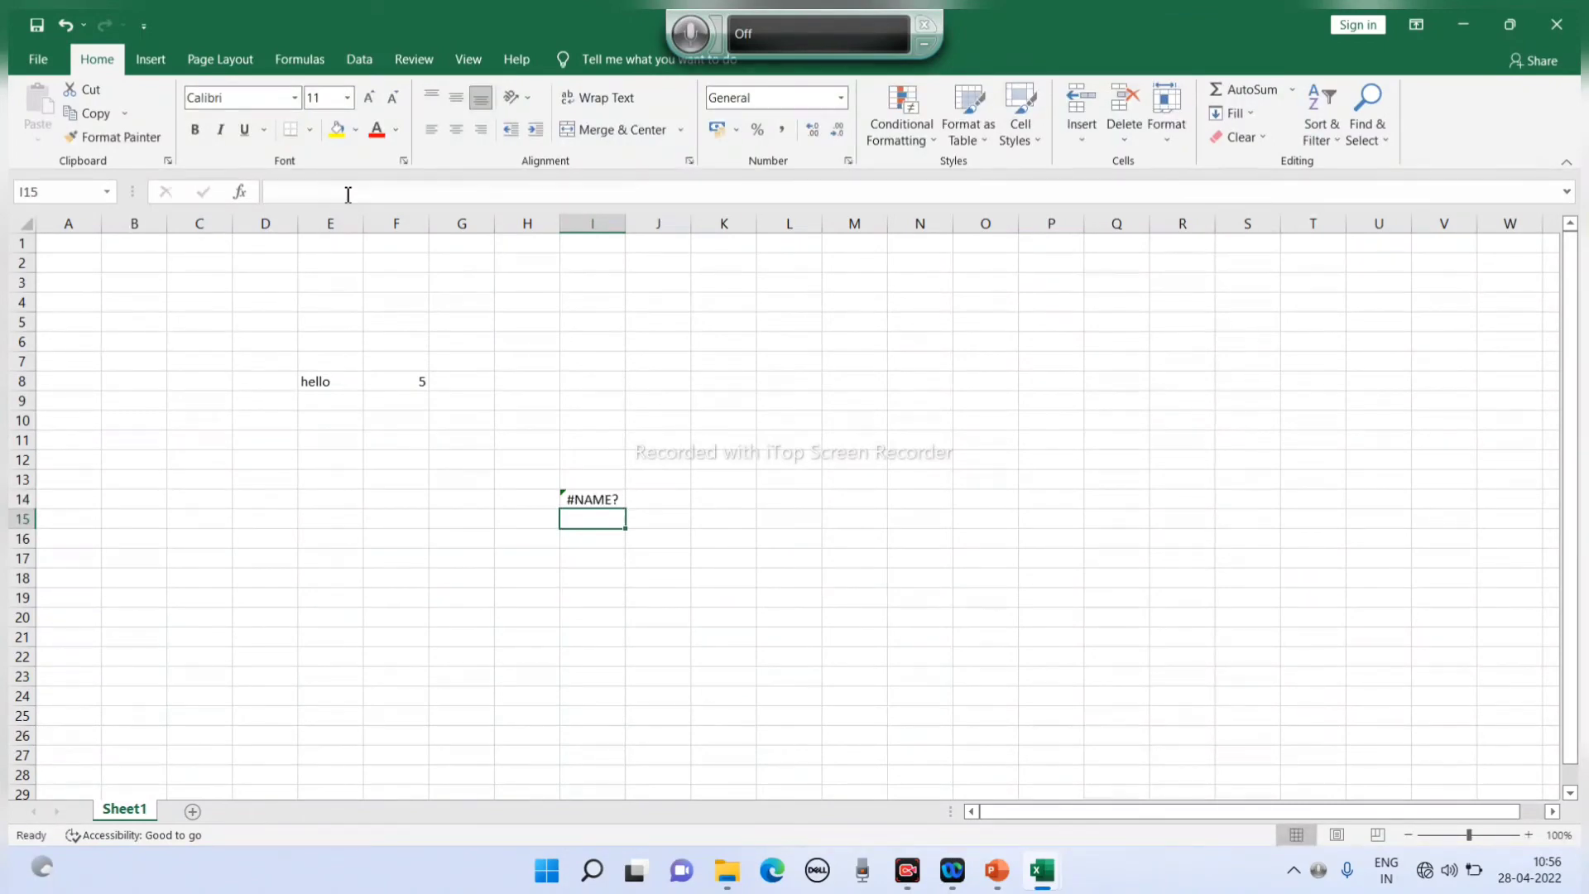
left_click(603, 496)
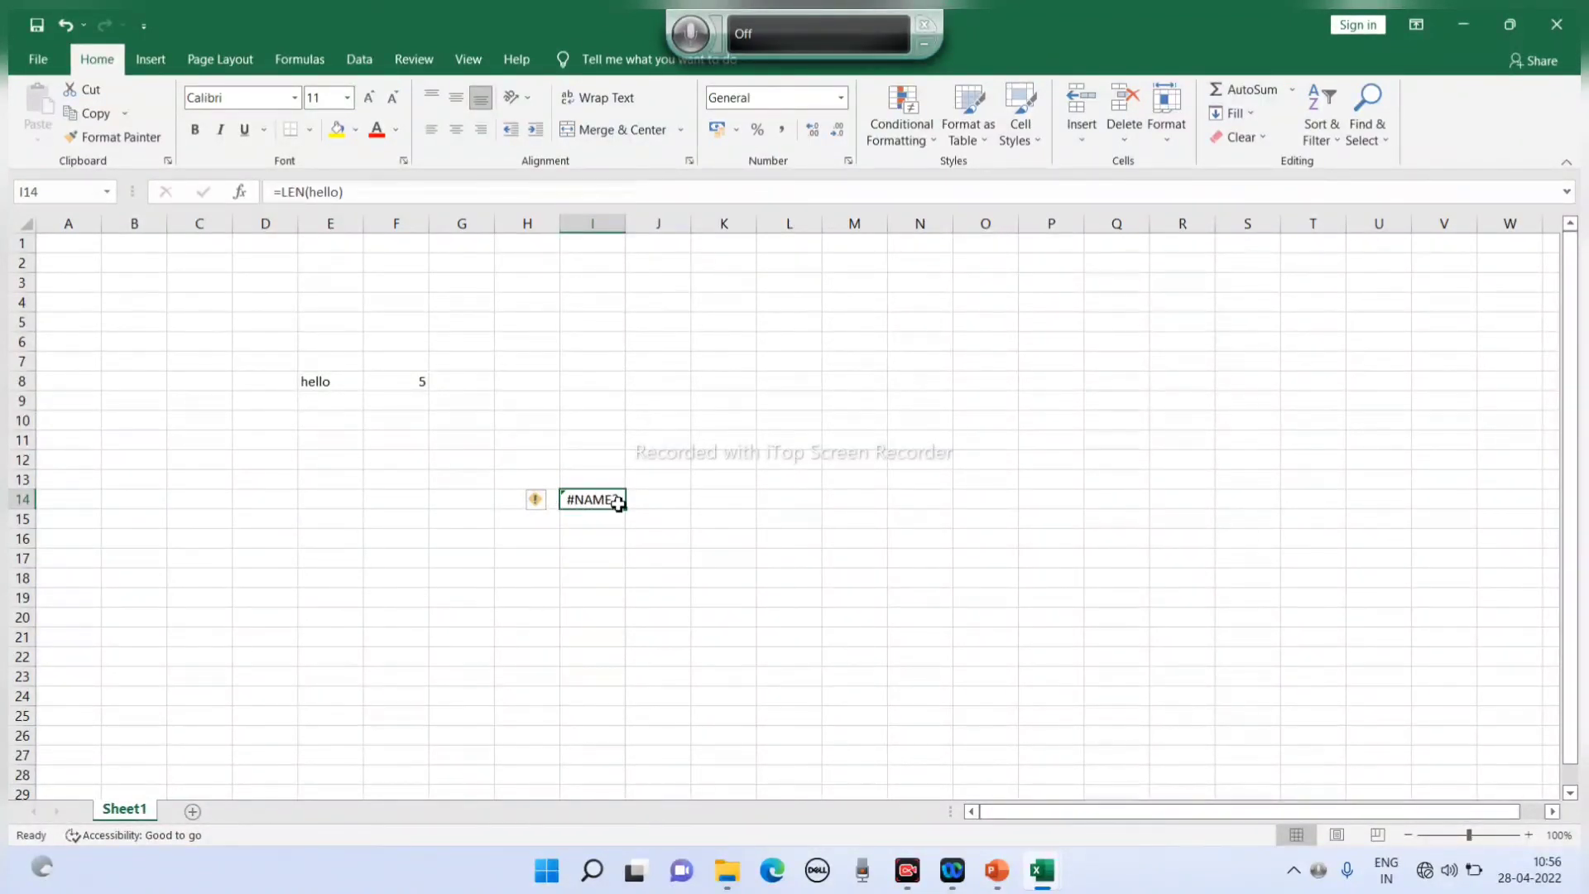
- Wrap hello in quotes to make =LEN("hello"), so I14 shows 5
left_click(313, 192)
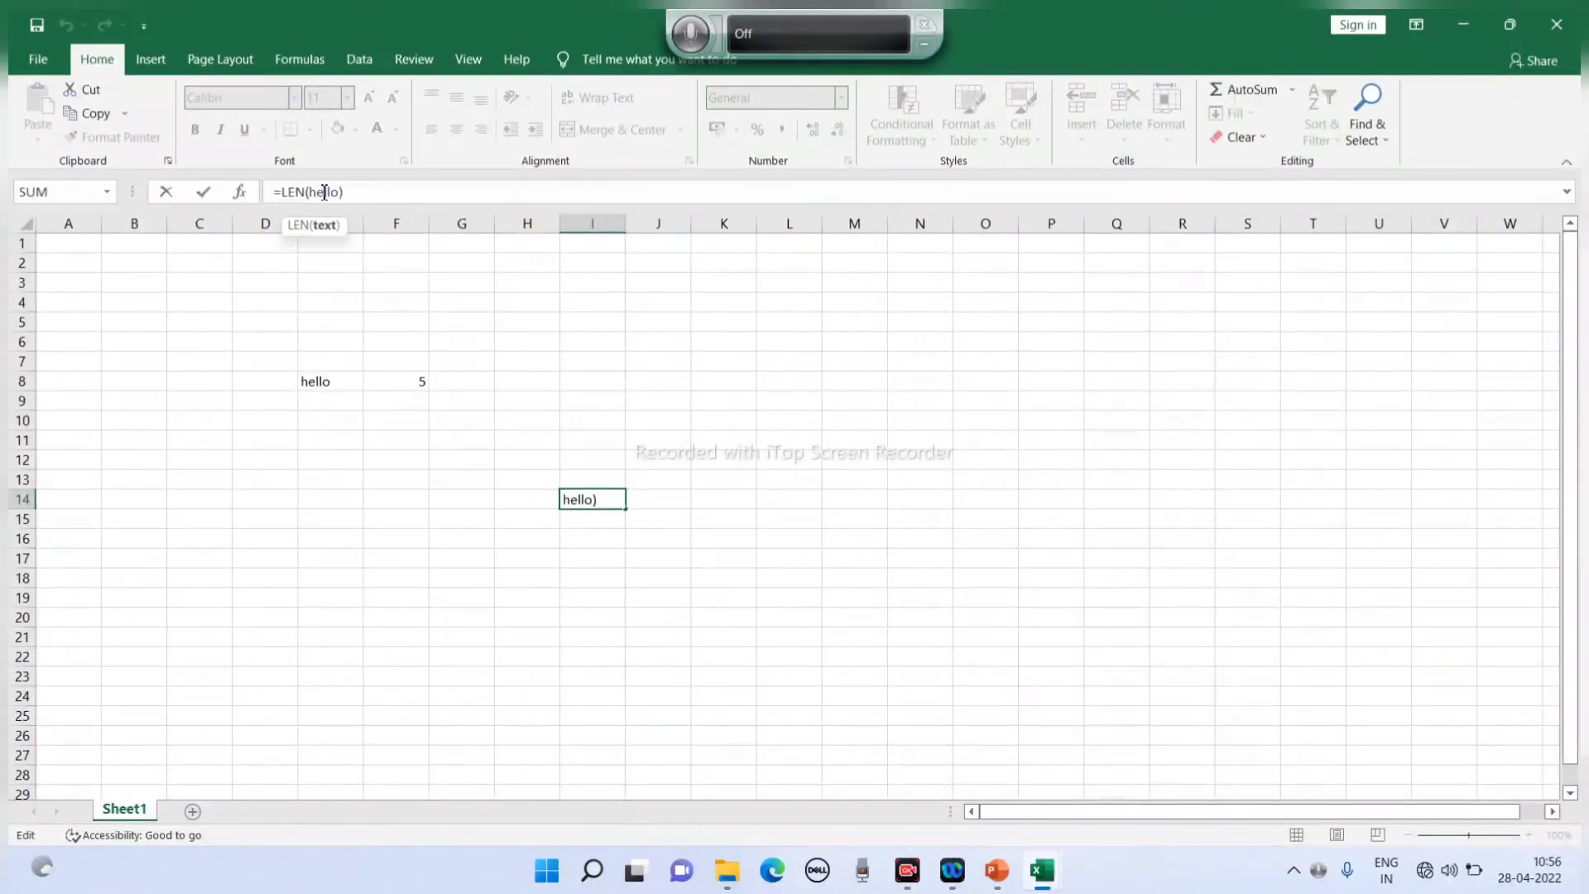
type("\"")
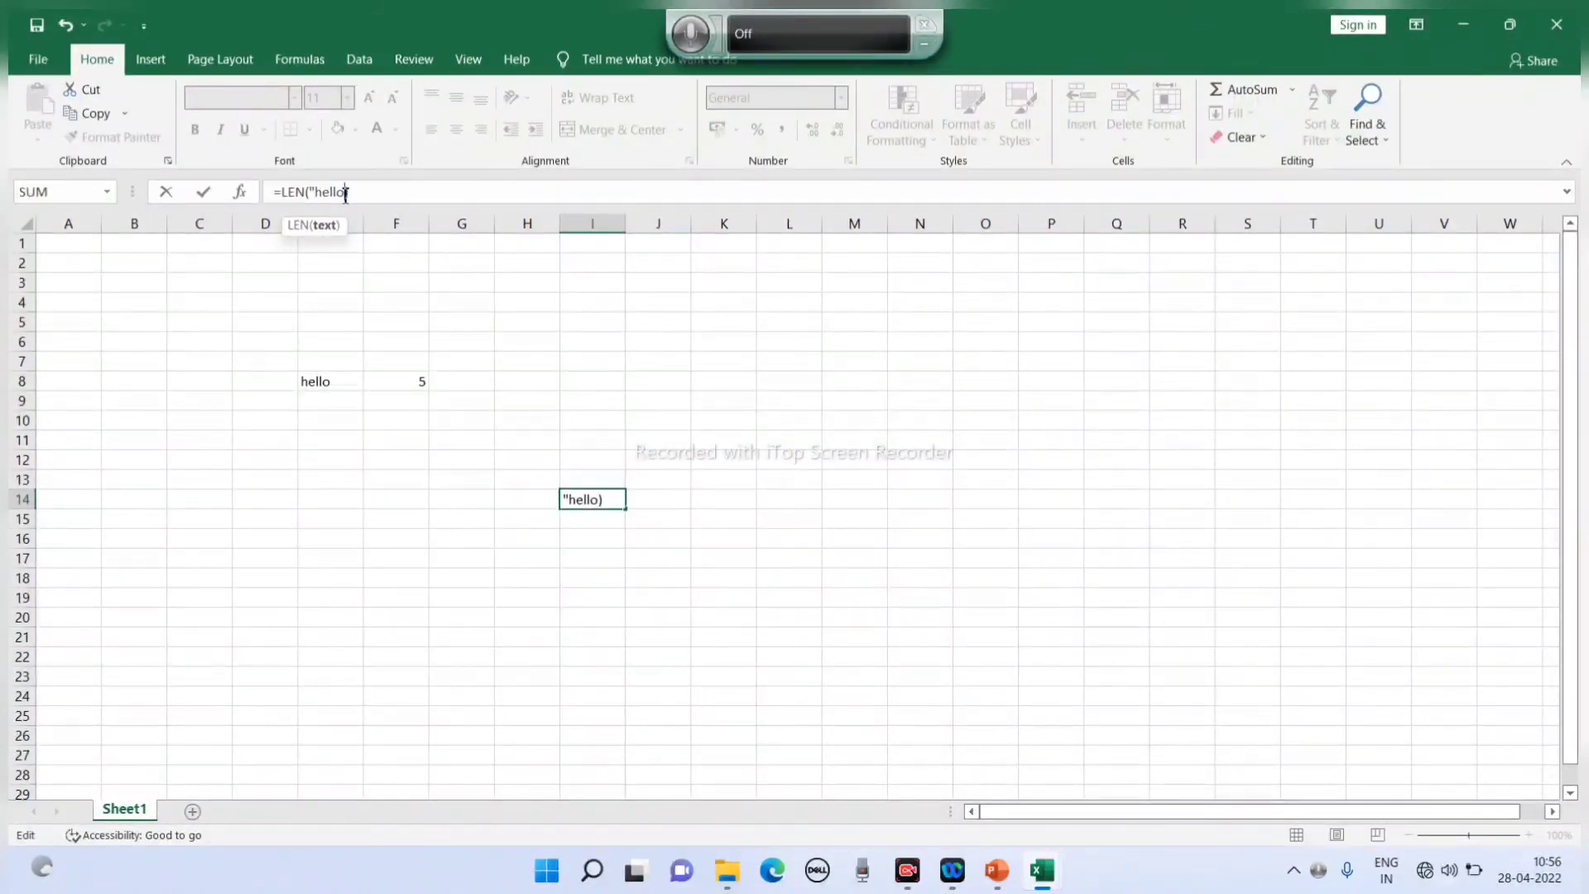
left_click(347, 192)
type("\"")
key("Return")
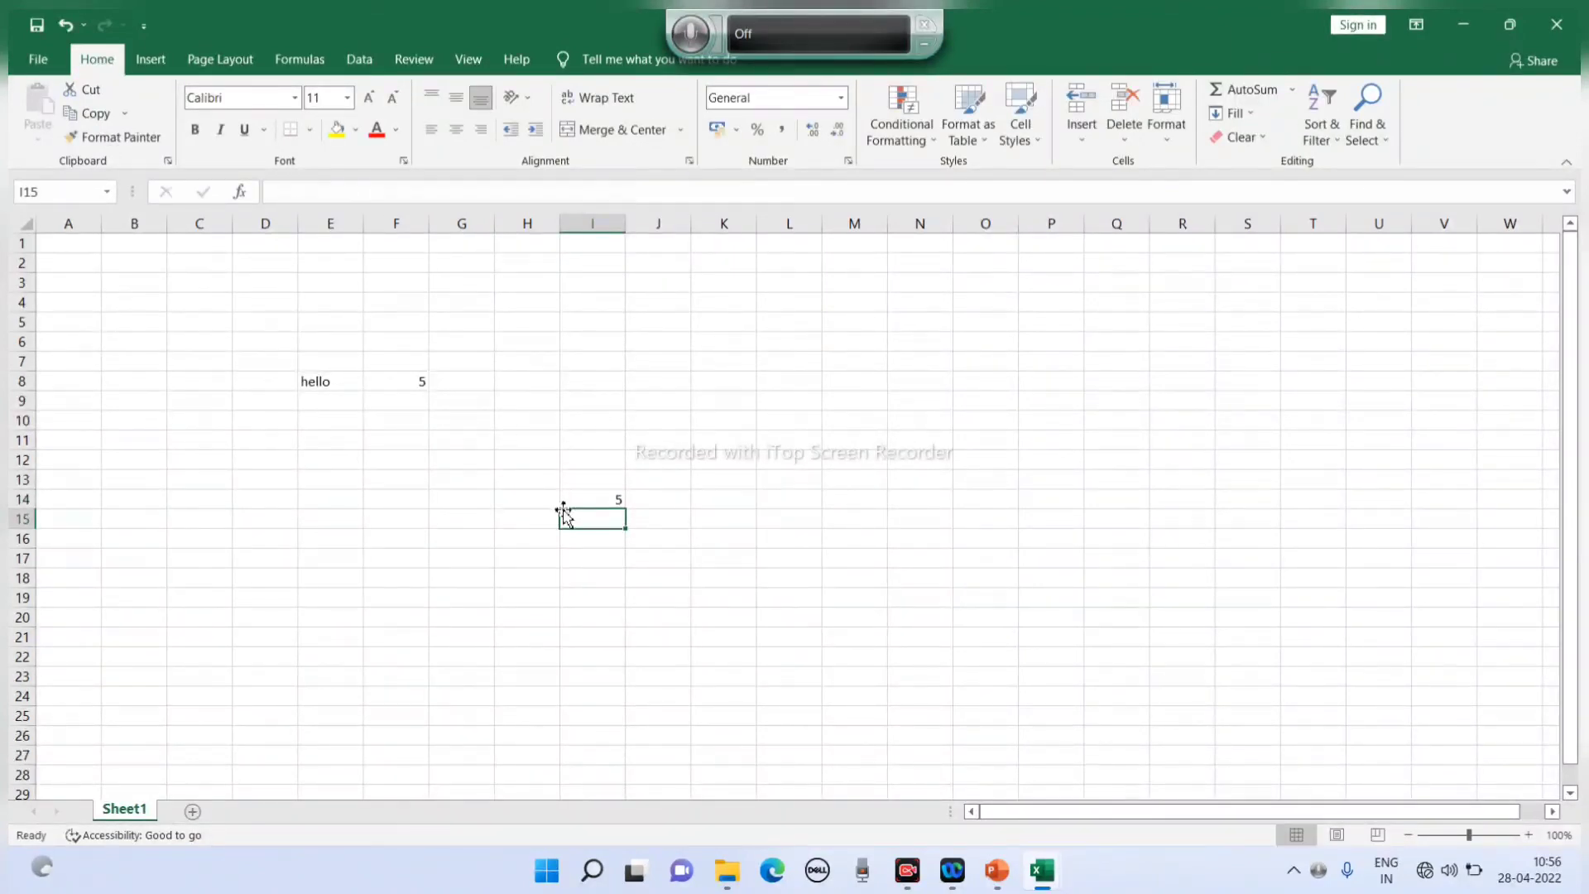
- Enter =RIGHT("apple",3) in J19 so it shows ple
left_click(599, 496)
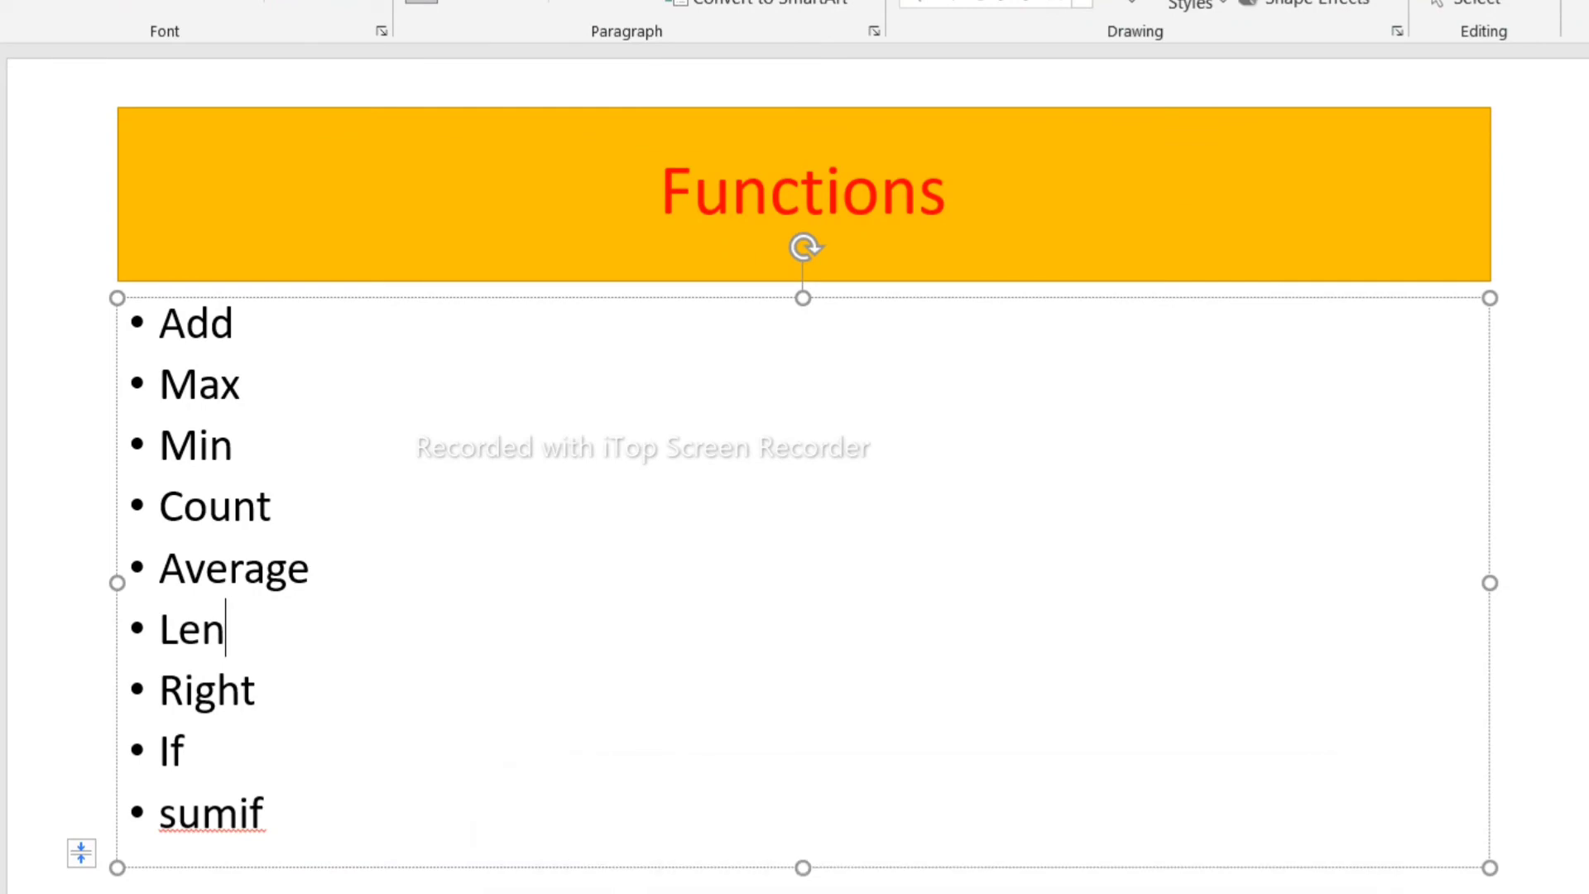
left_click(839, 861)
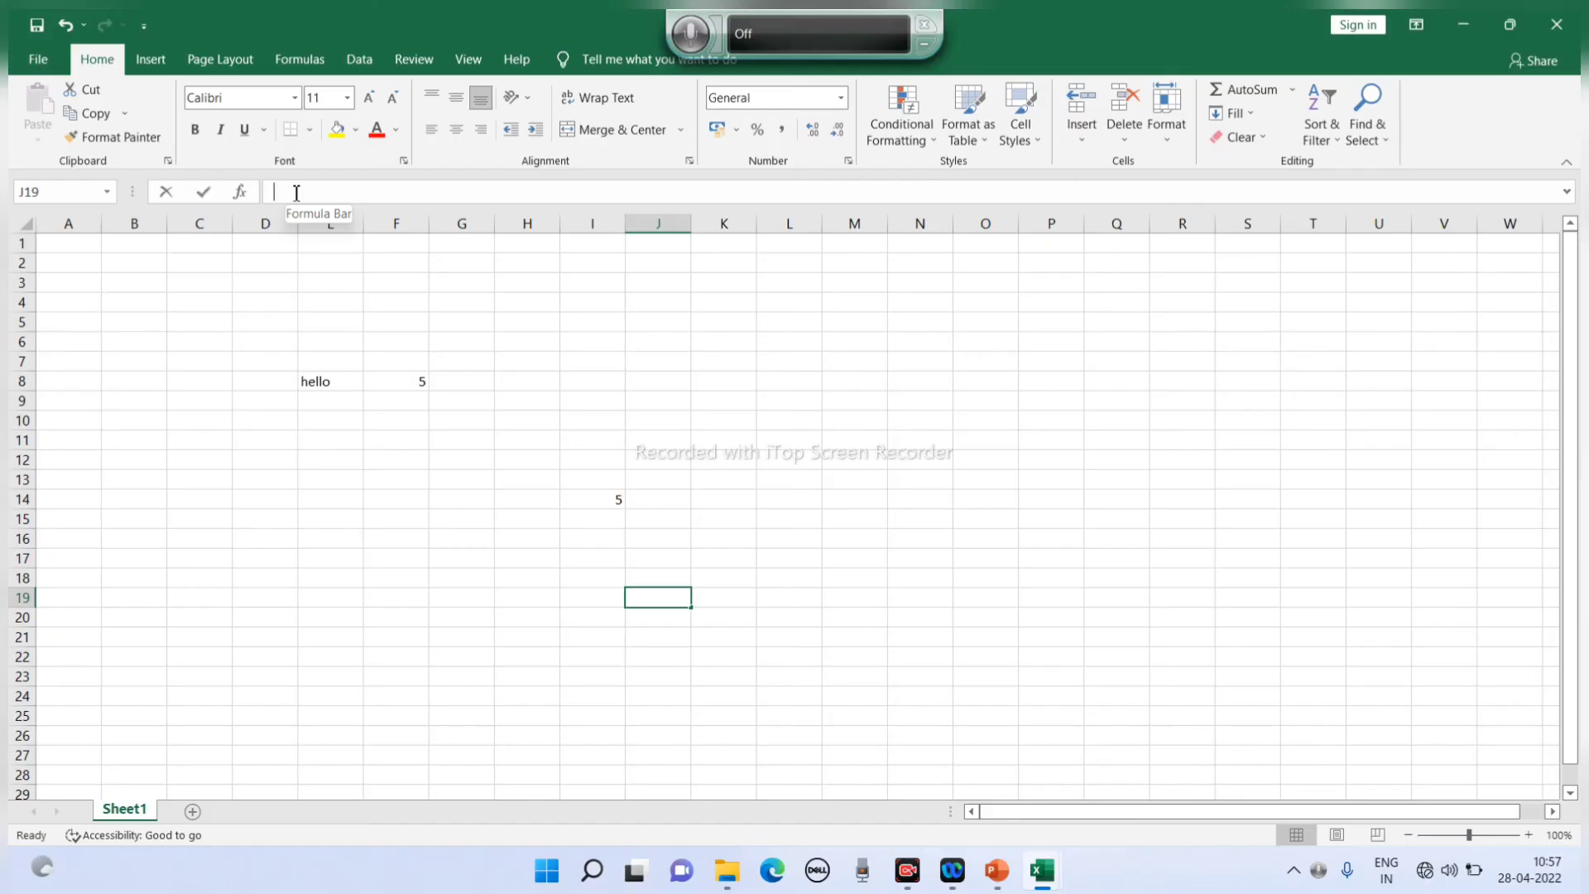
left_click(296, 192)
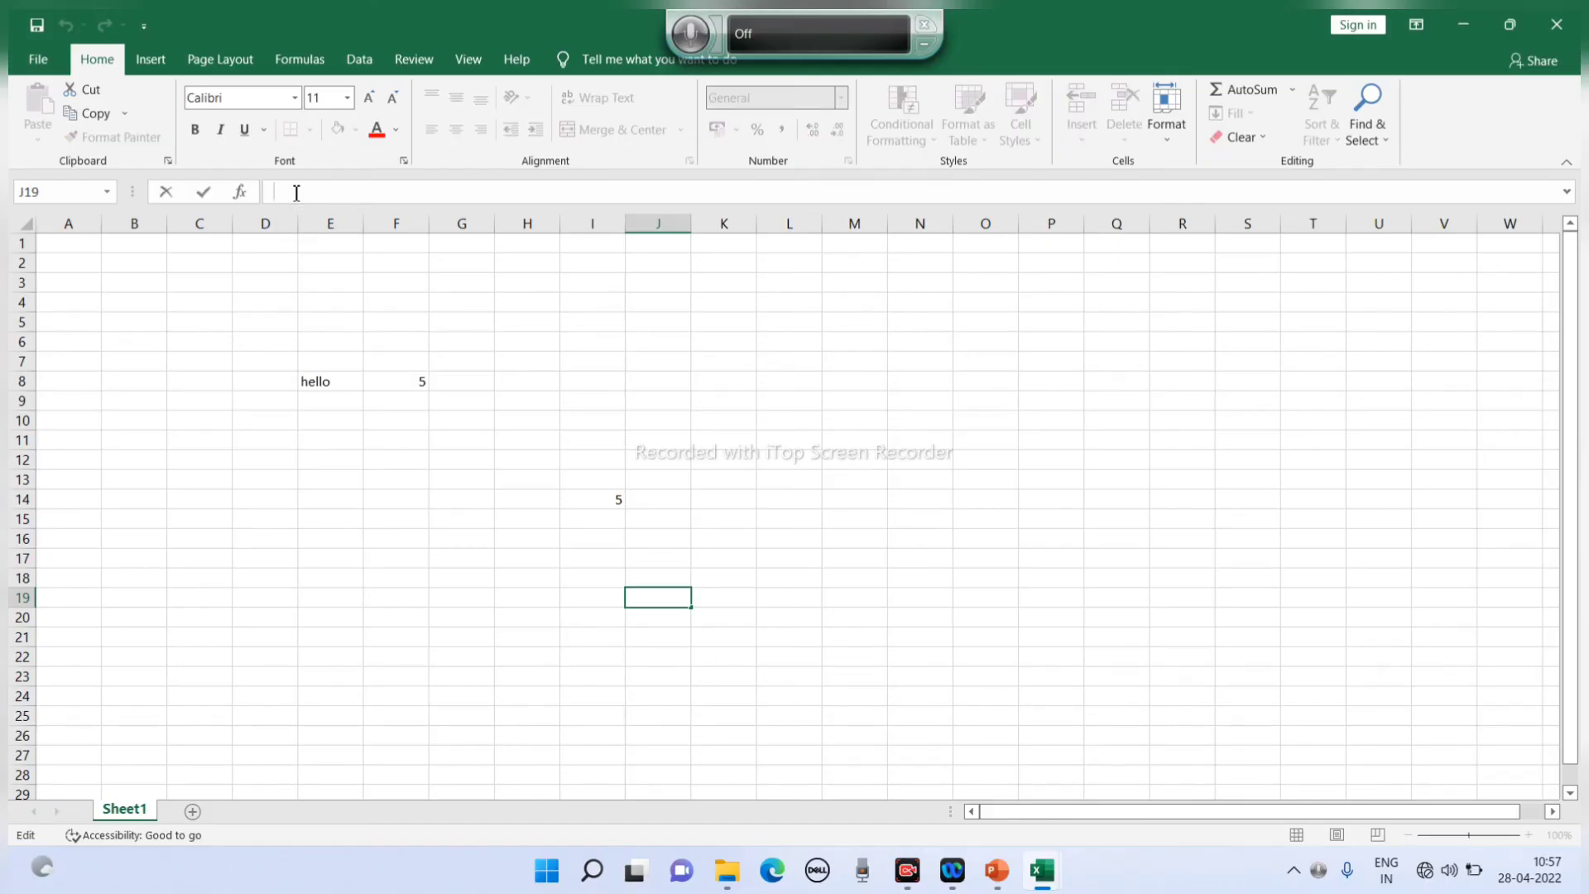
type("=()")
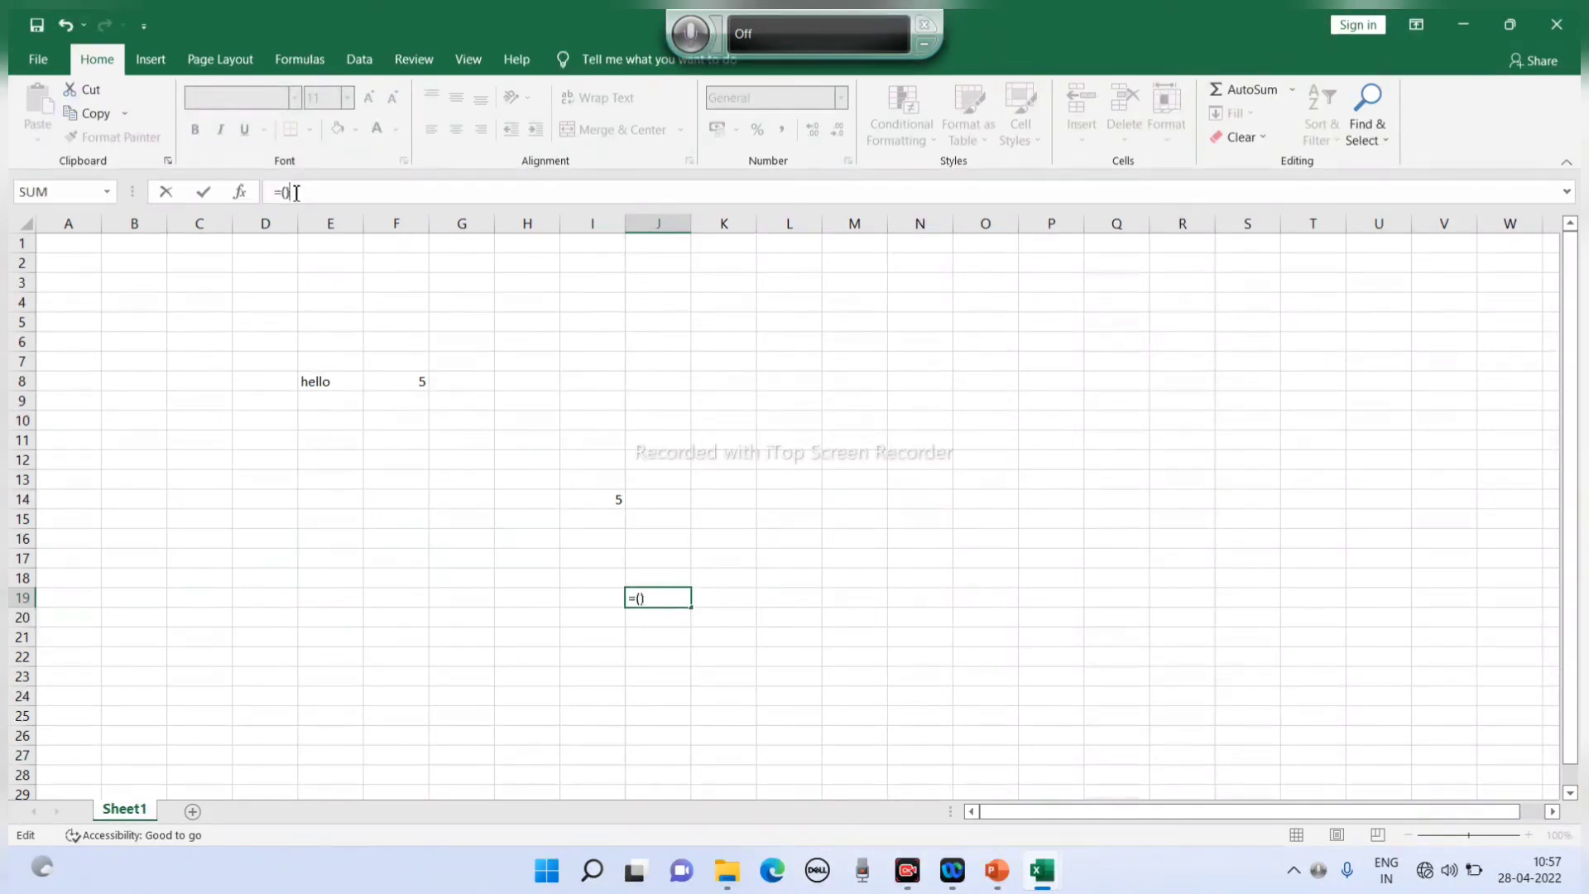
type("\"")
type("\"")
type("ap")
type("ple")
left_click(333, 192)
type(",")
type("3")
left_click(285, 195)
type("right")
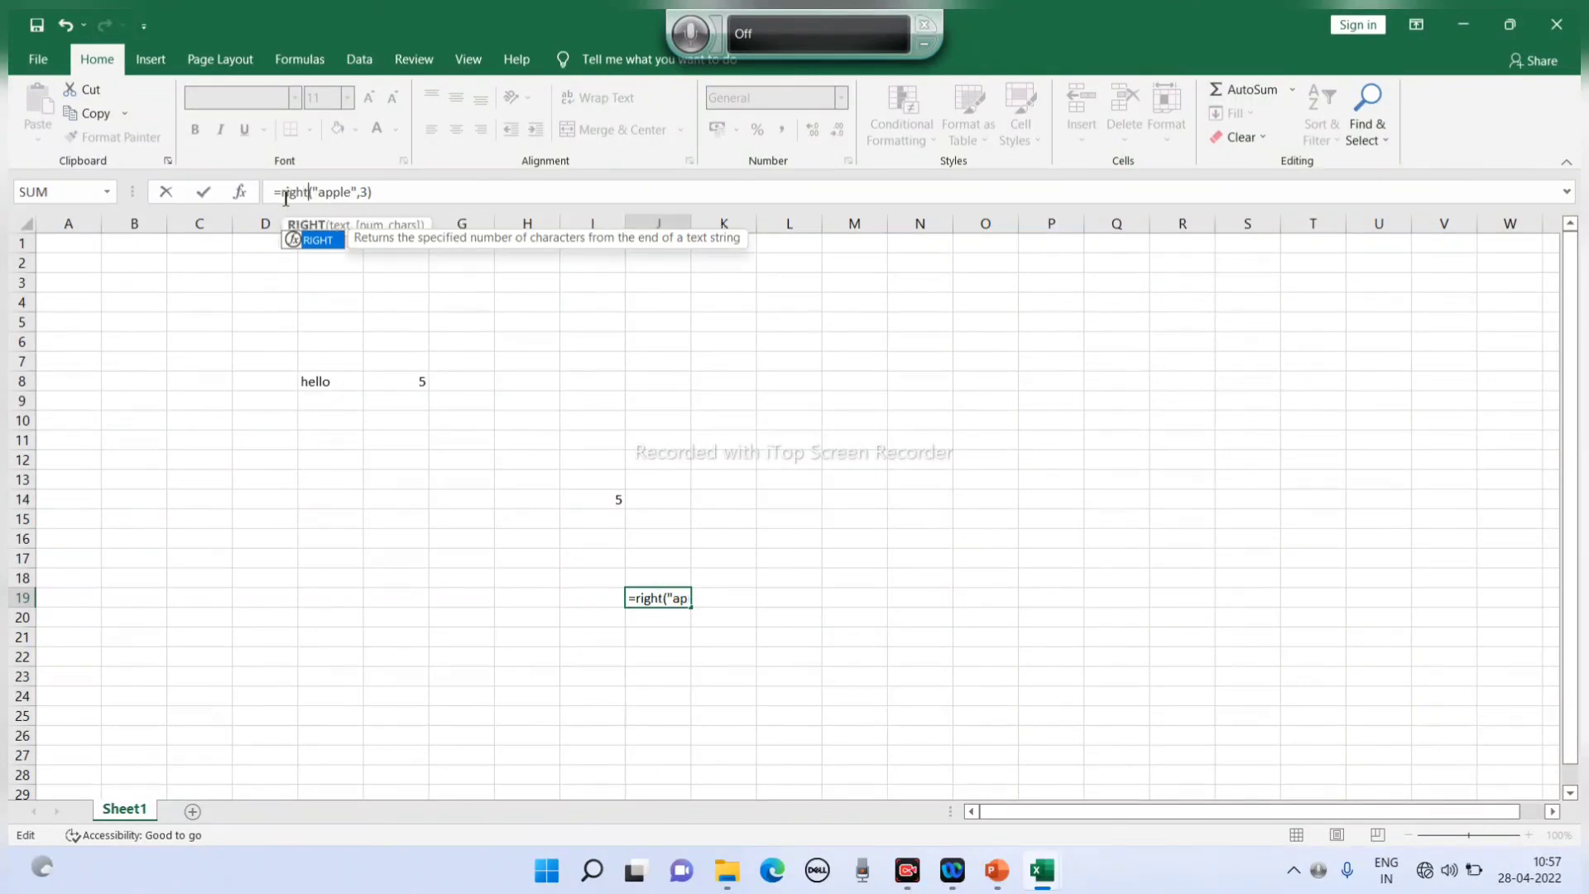
left_click(396, 197)
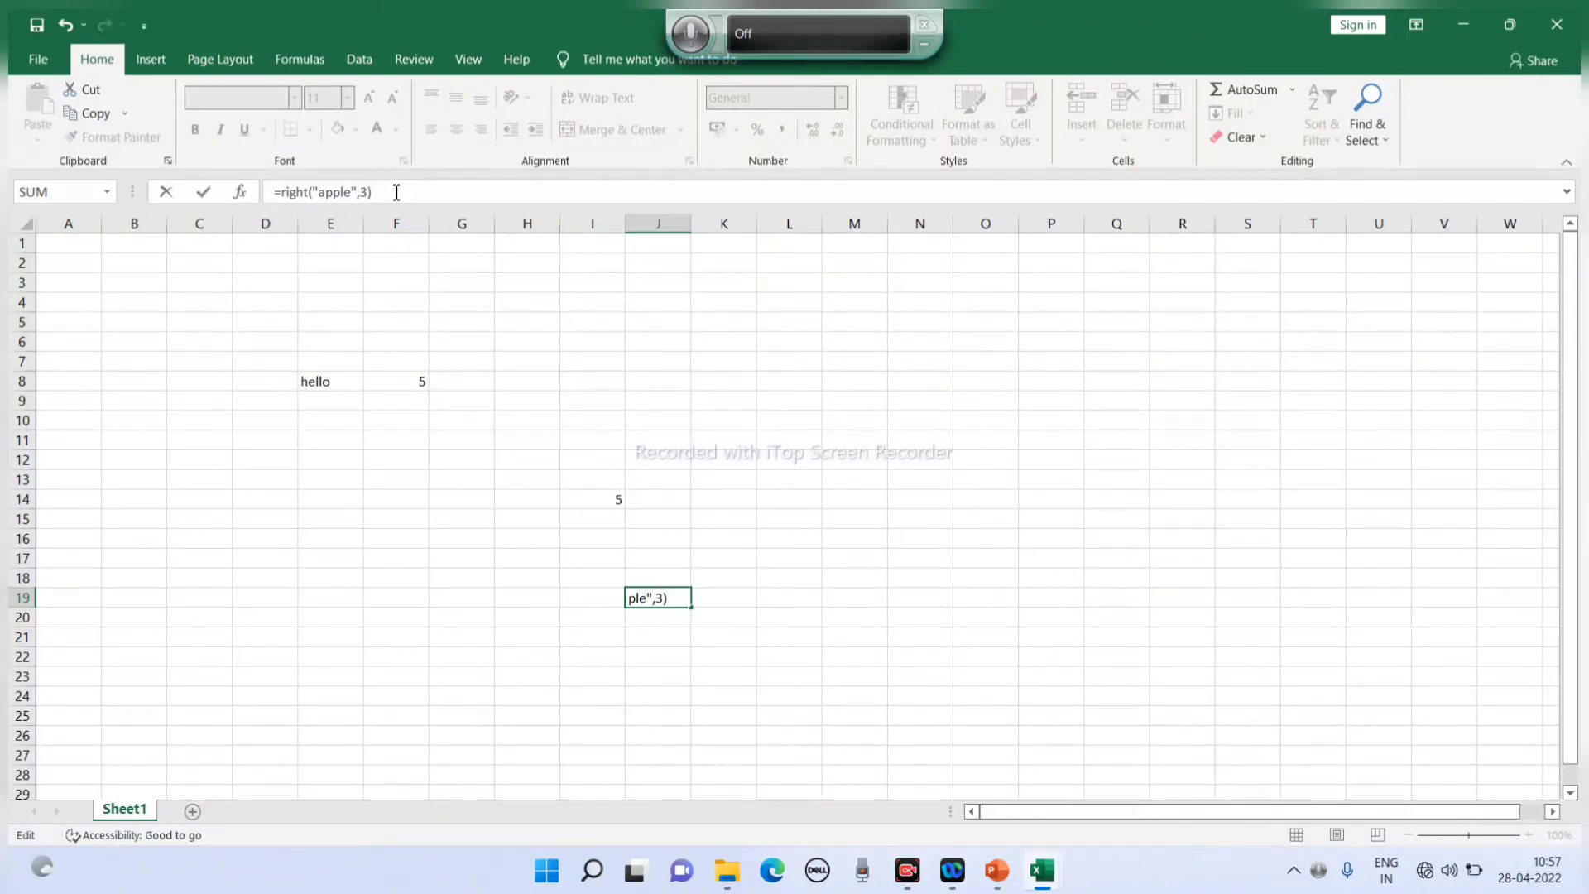
key("Return")
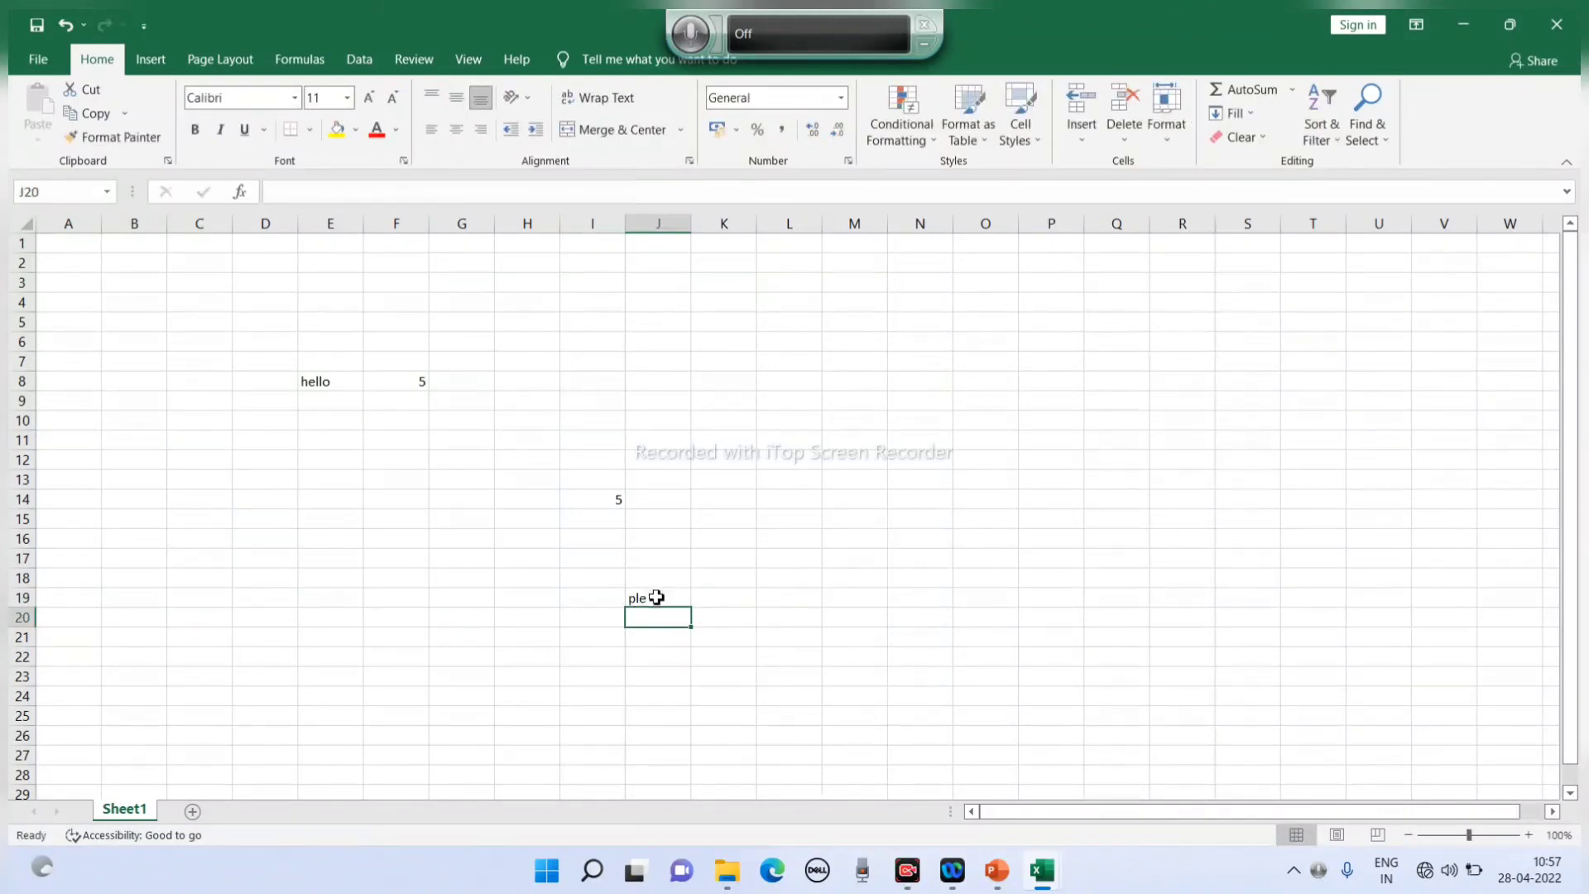
- Rewrite J19's formula as =LEFT("apple",2) so it shows ap
left_click(657, 598)
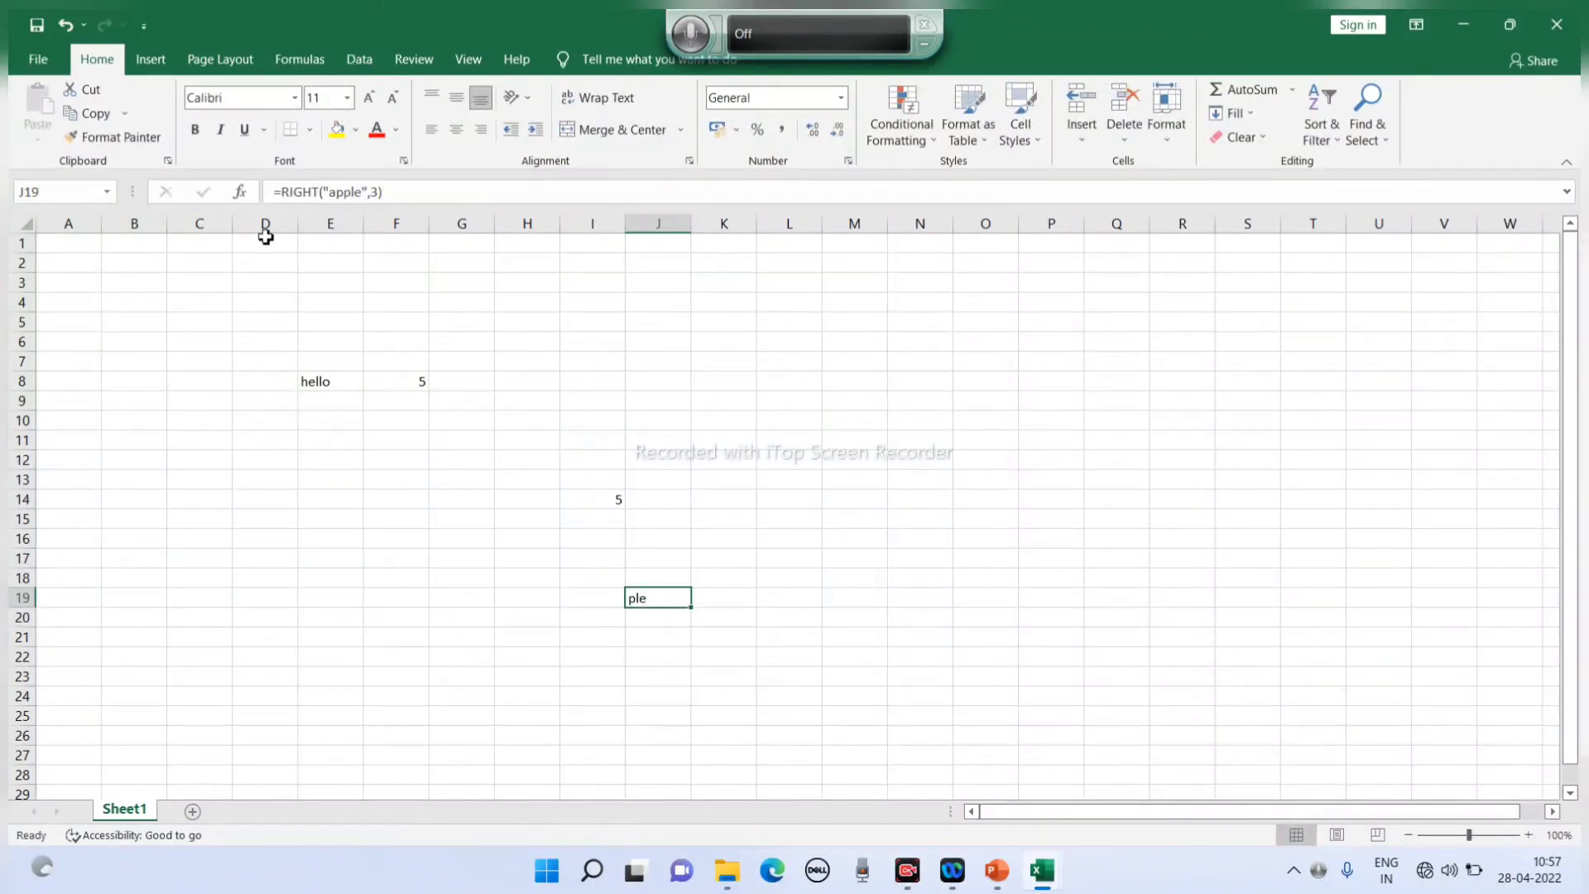
left_click(321, 192)
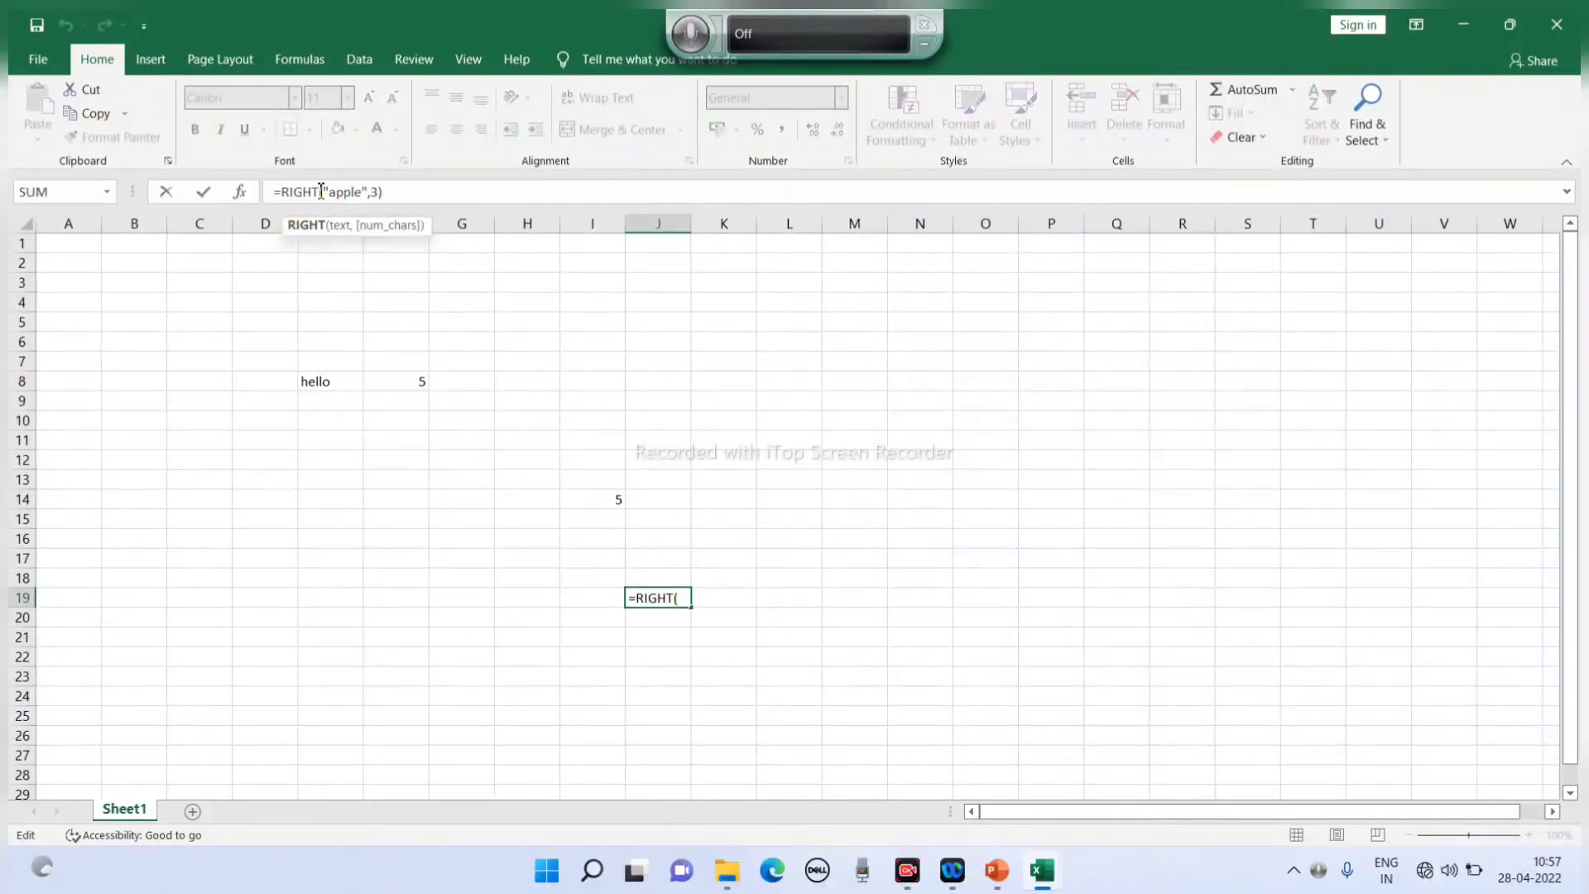
key("BackSpace")
key("BackSpace")
key("BackSpace")
key("BackSpace")
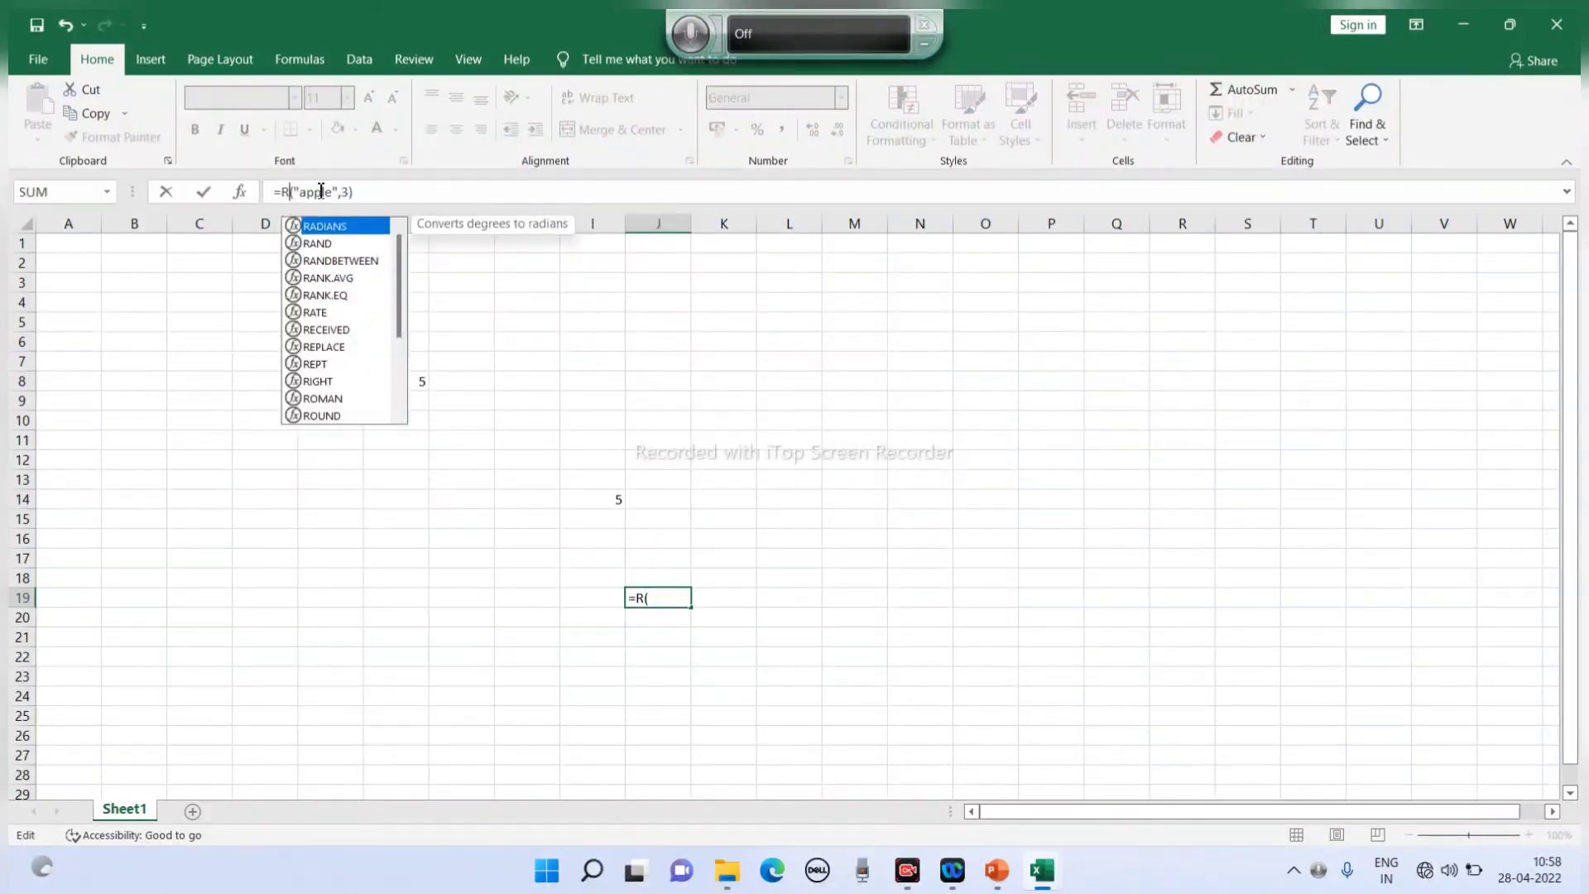
key("BackSpace")
type("lef")
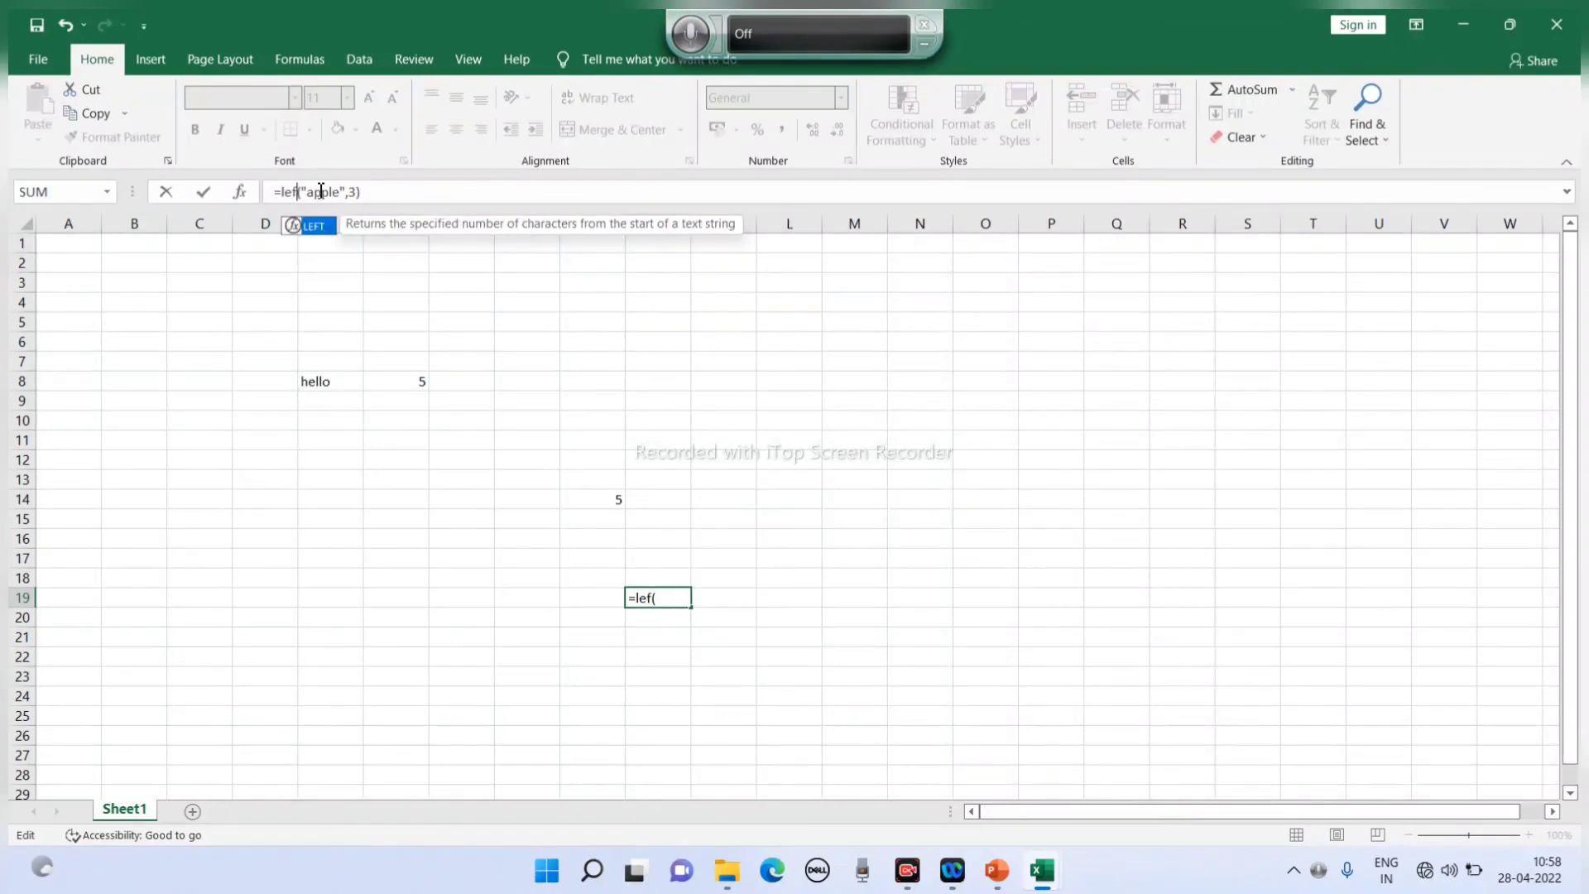
type("t")
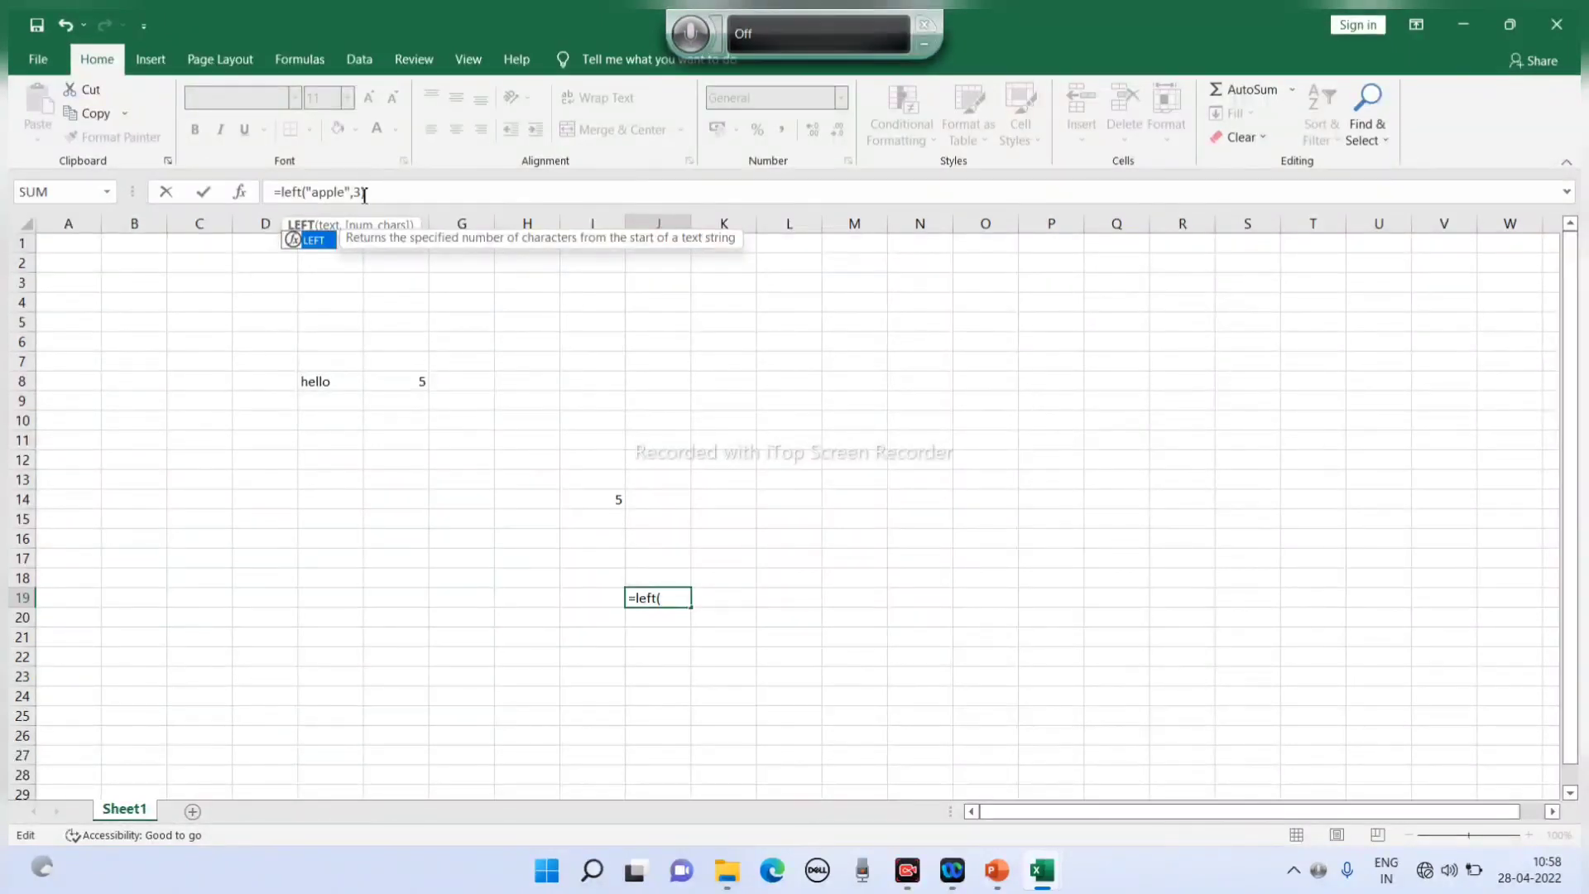
left_click(364, 194)
key("BackSpace")
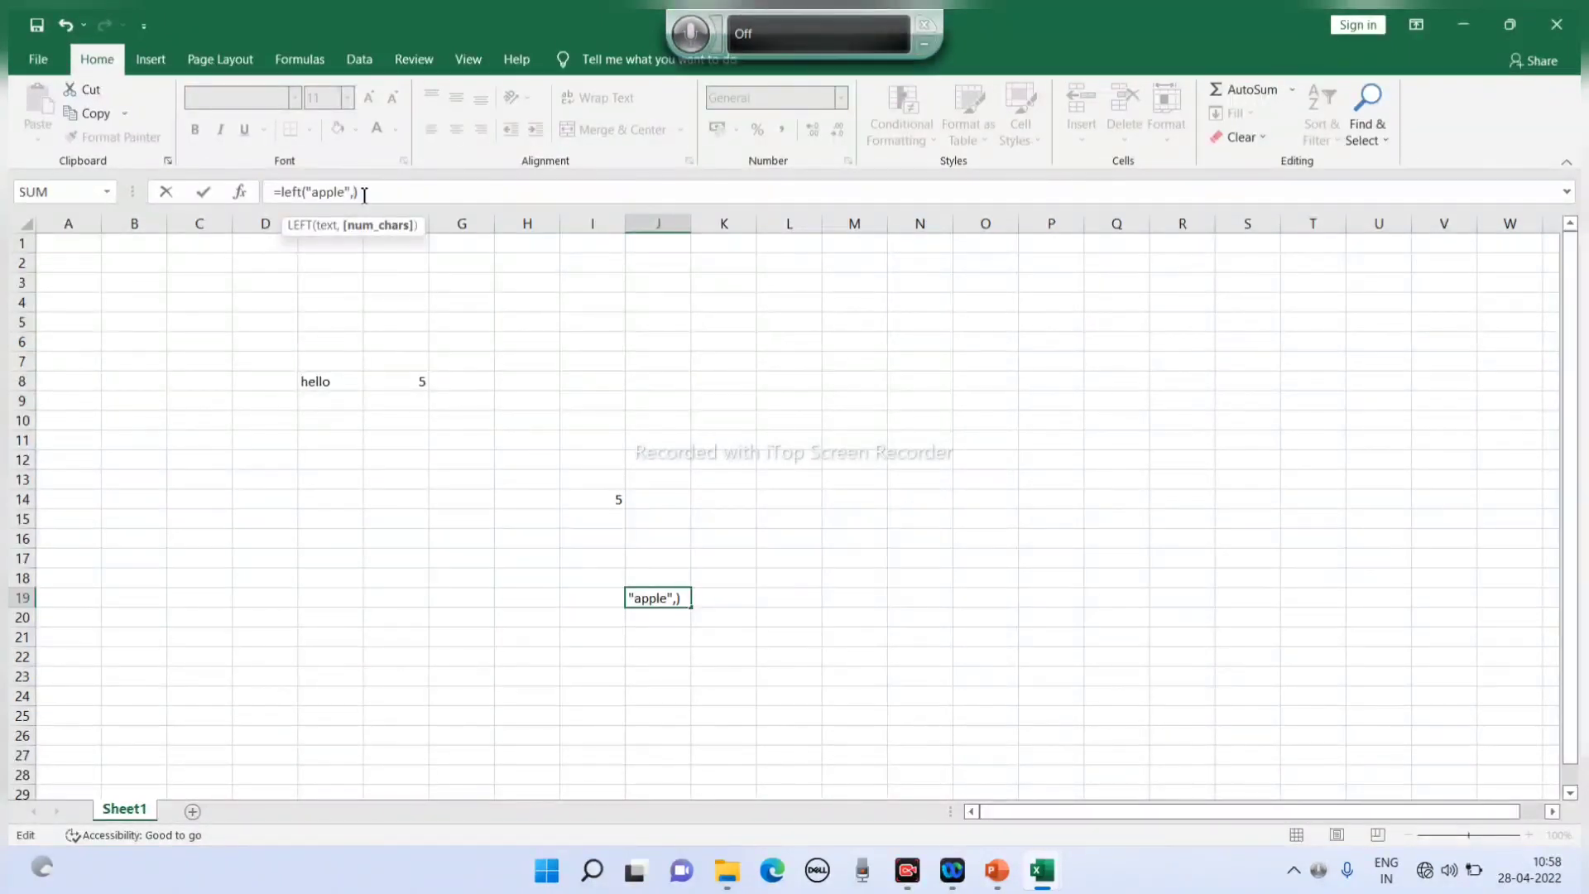
type("2")
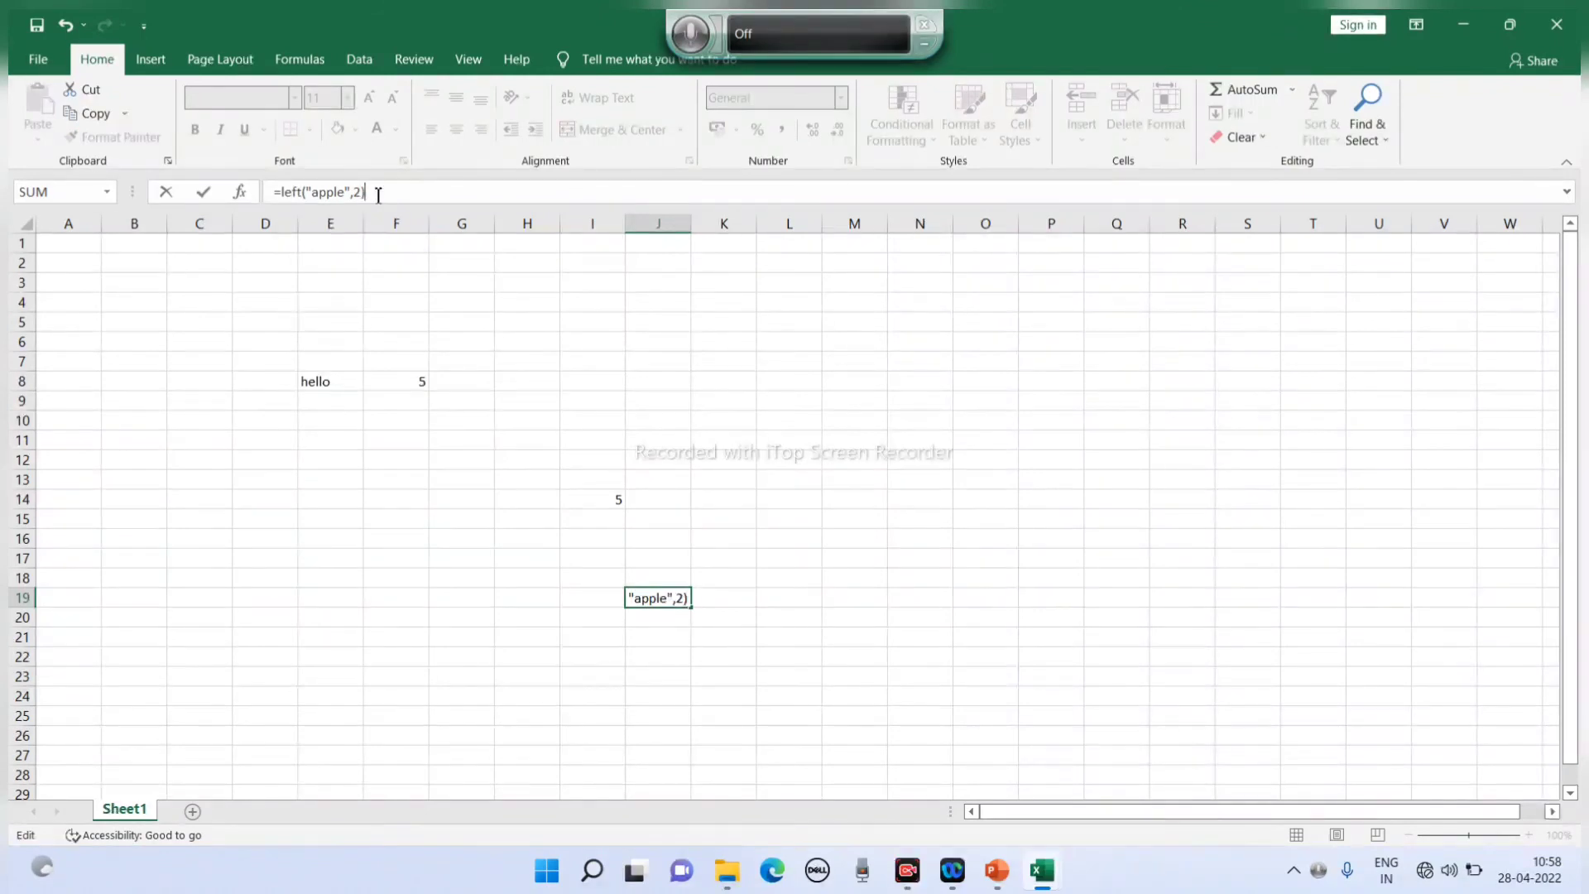
key("Return")
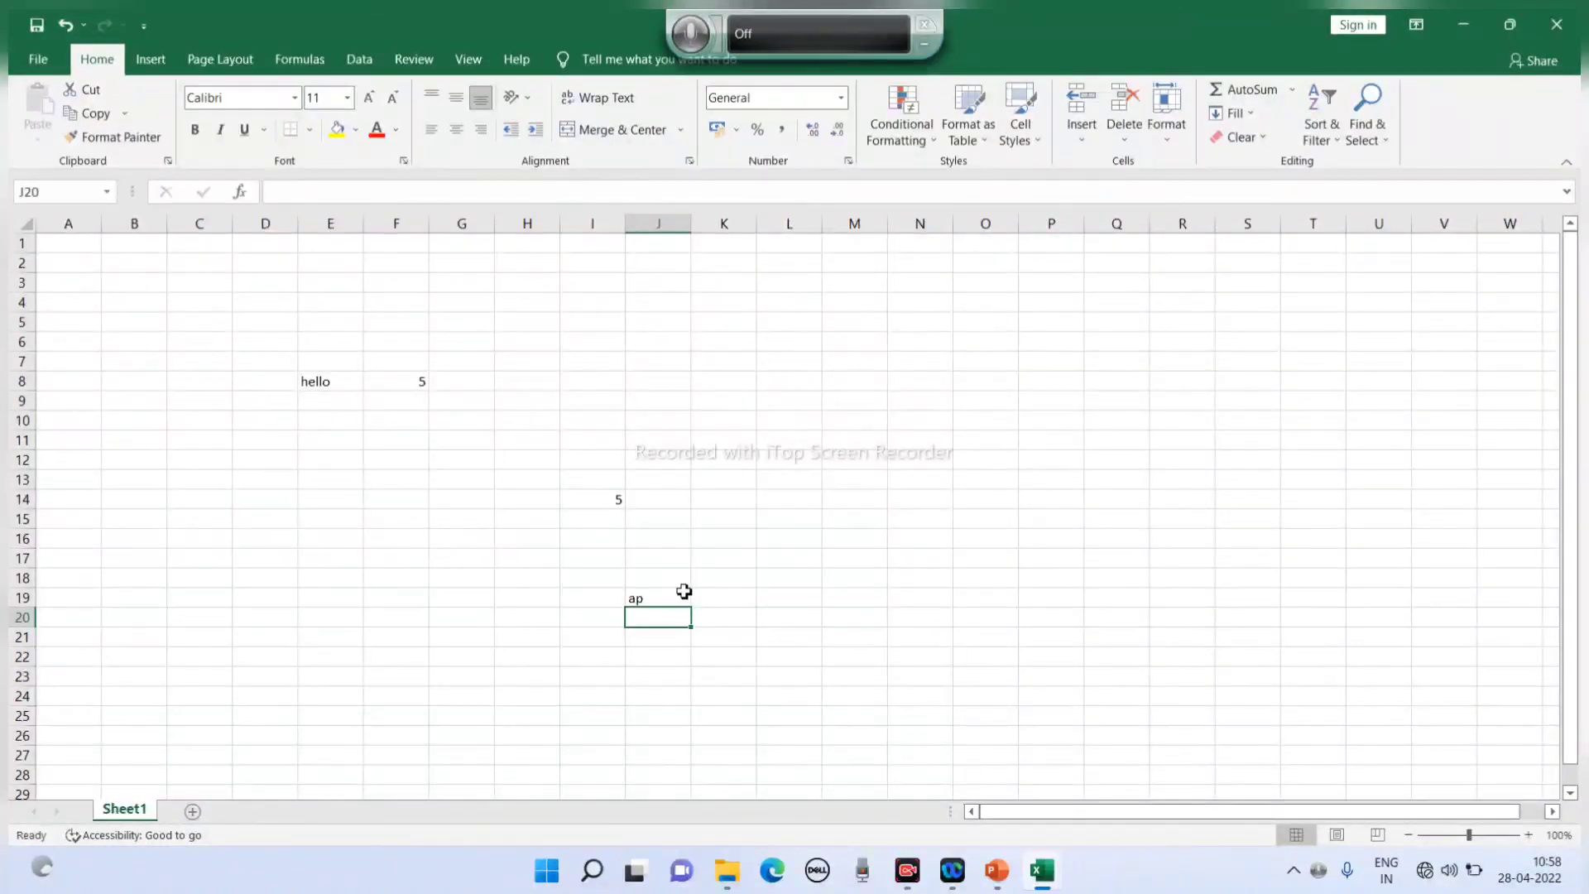
left_click(665, 601)
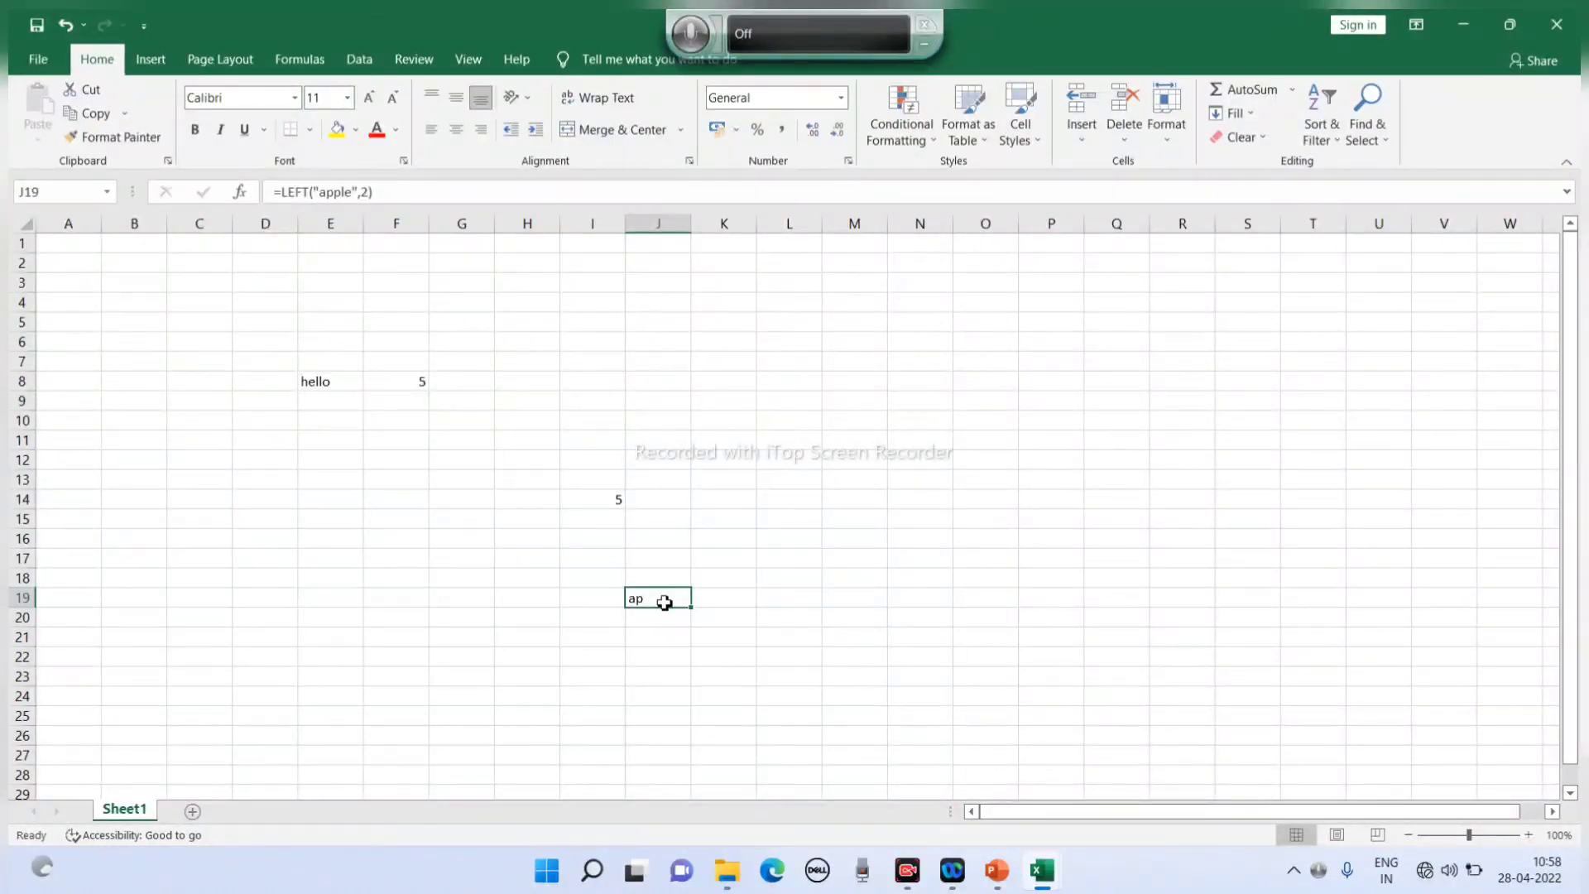
- Type apple into cell M22
left_click(860, 654)
type("appl")
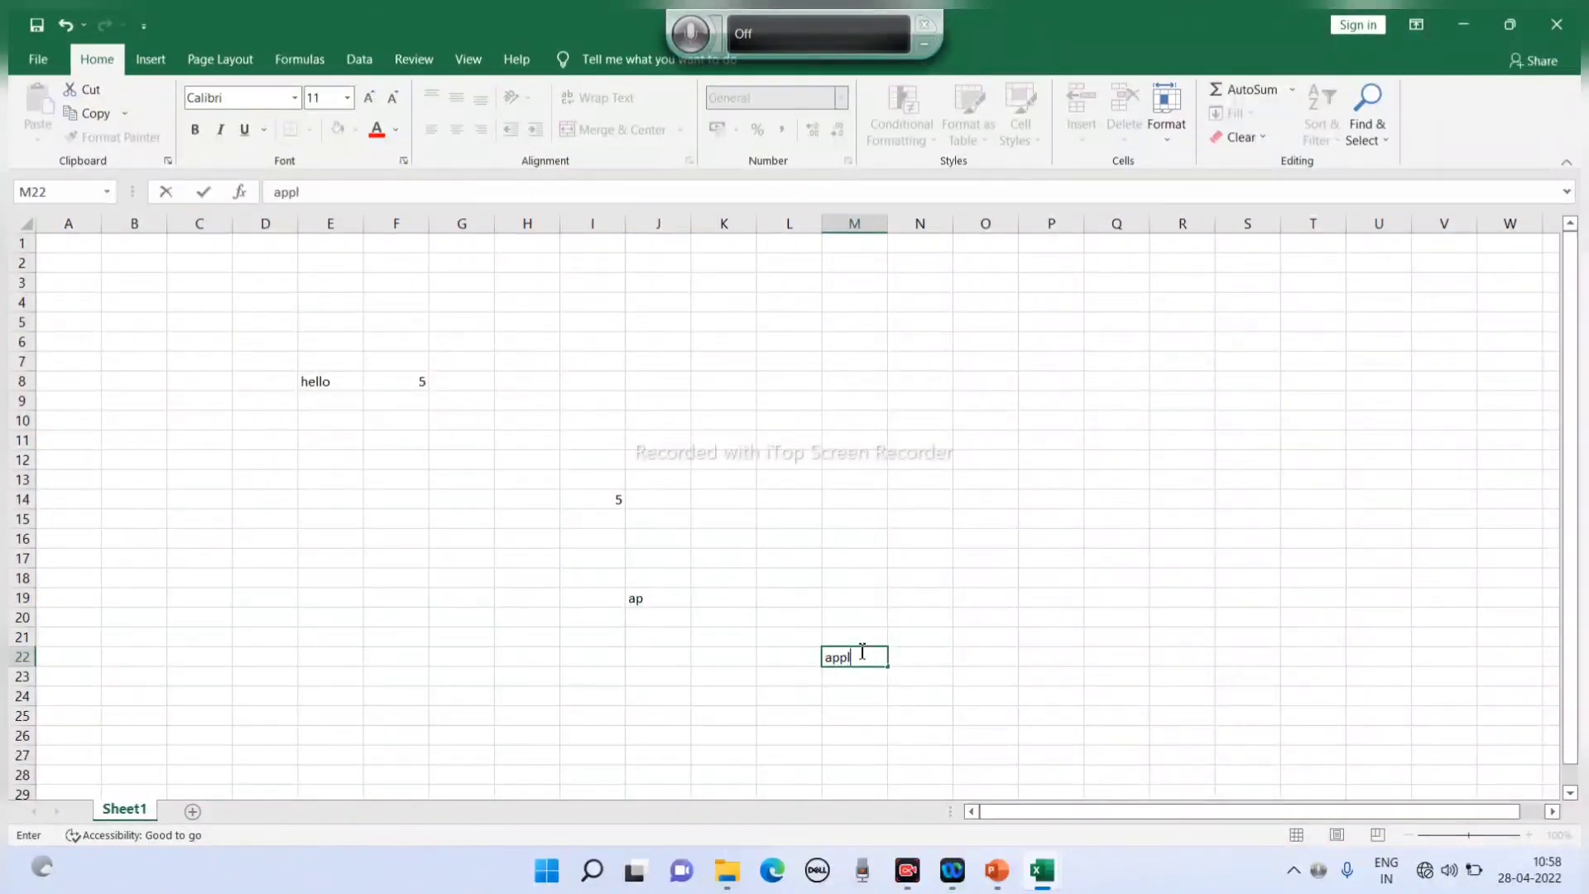
type("e")
left_click(927, 660)
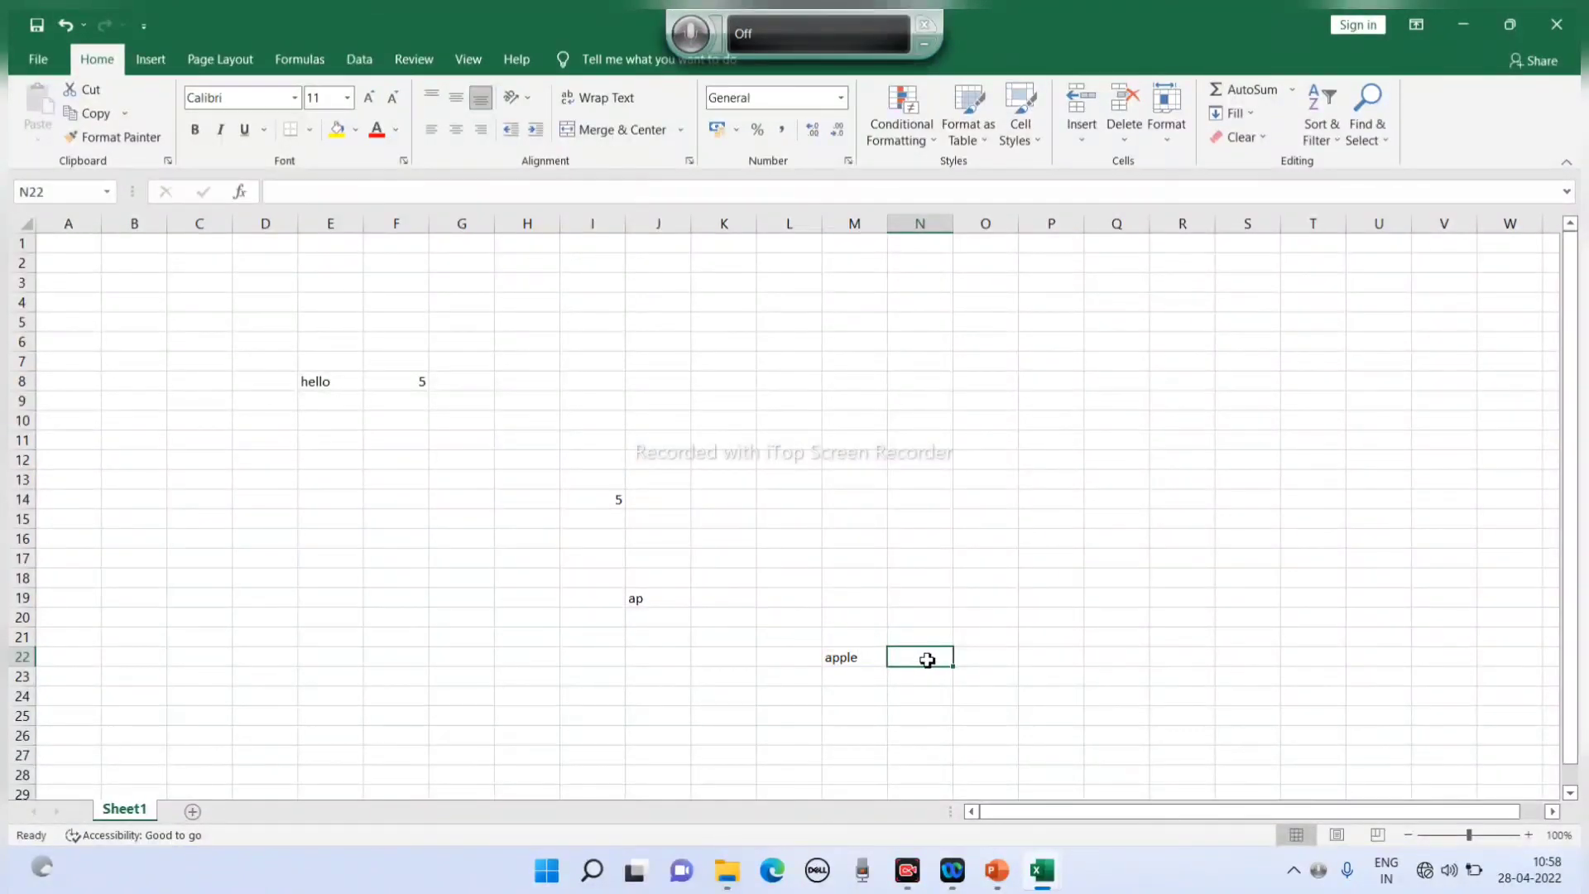
- Enter =RIGHT(M22,2) in N22 so it shows le
left_click(359, 195)
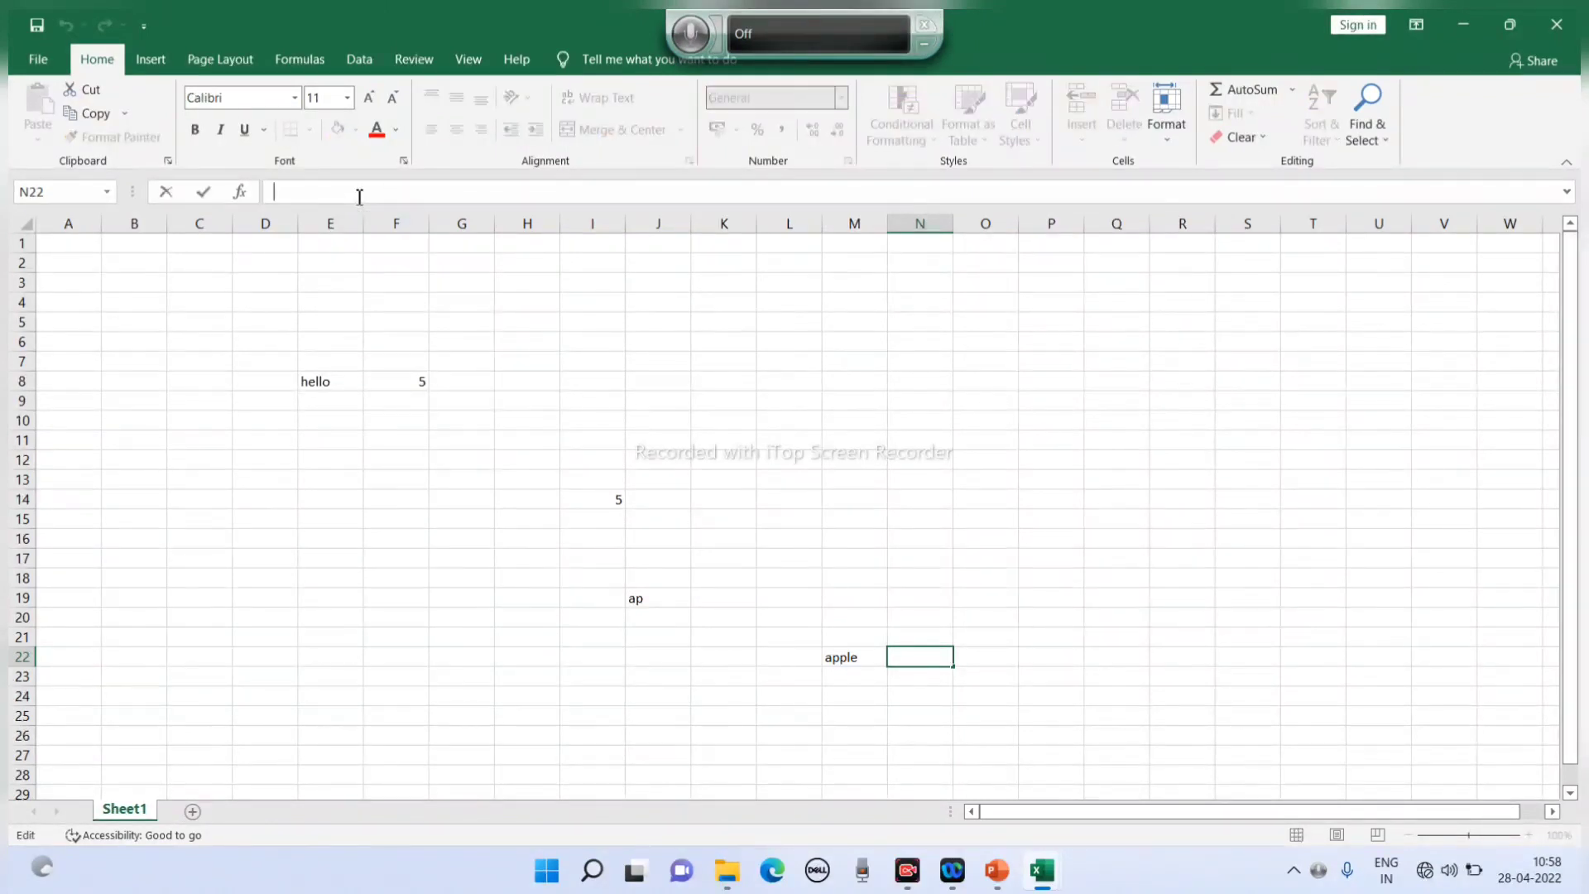
type("=r")
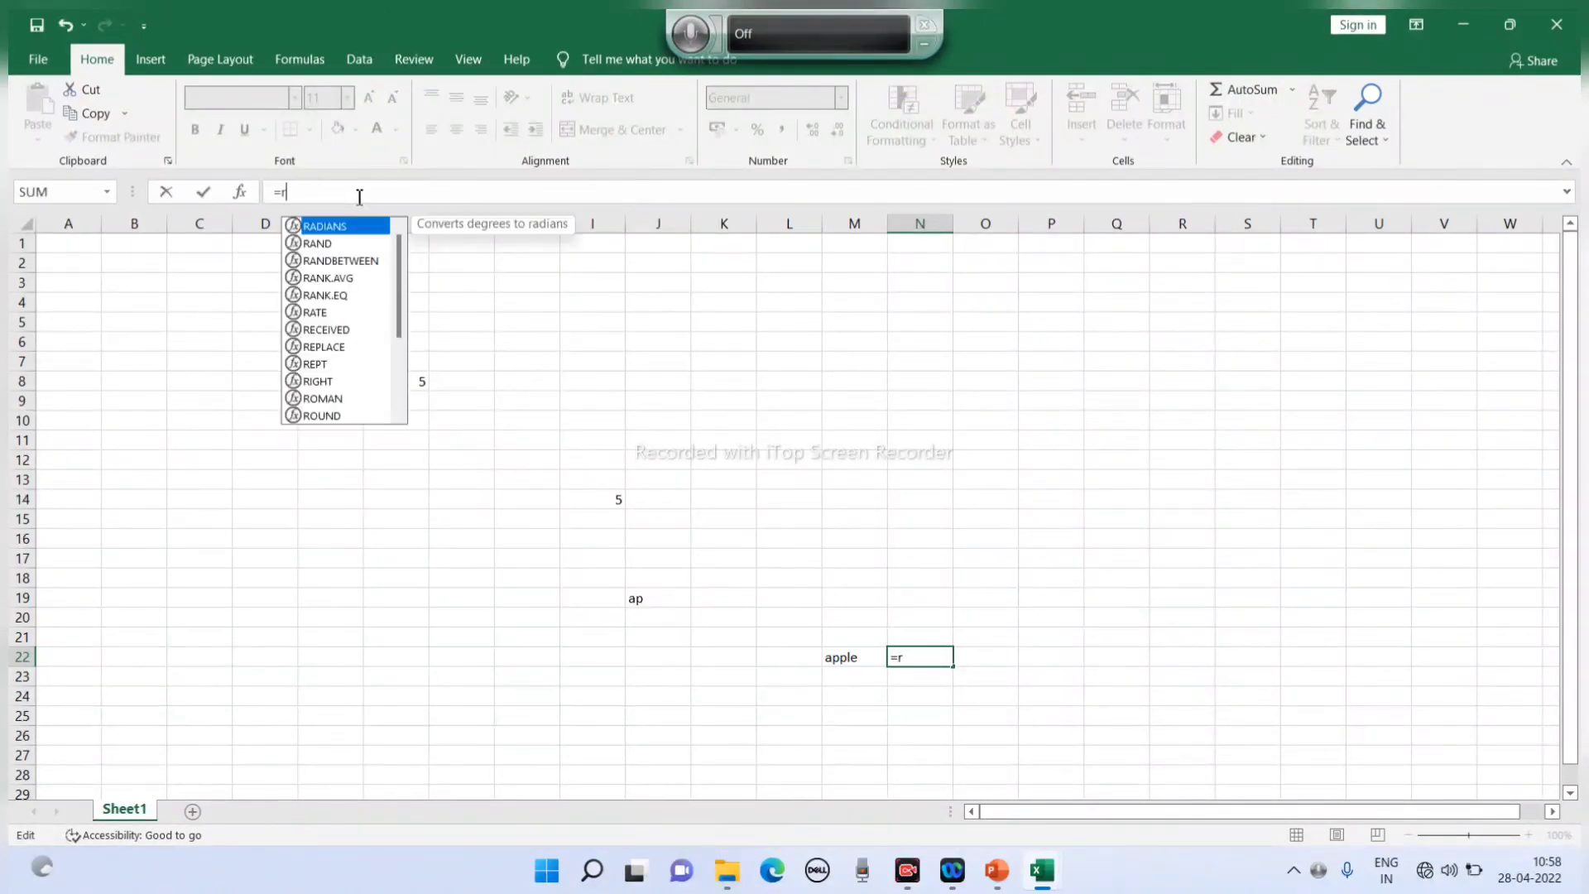
type("igh")
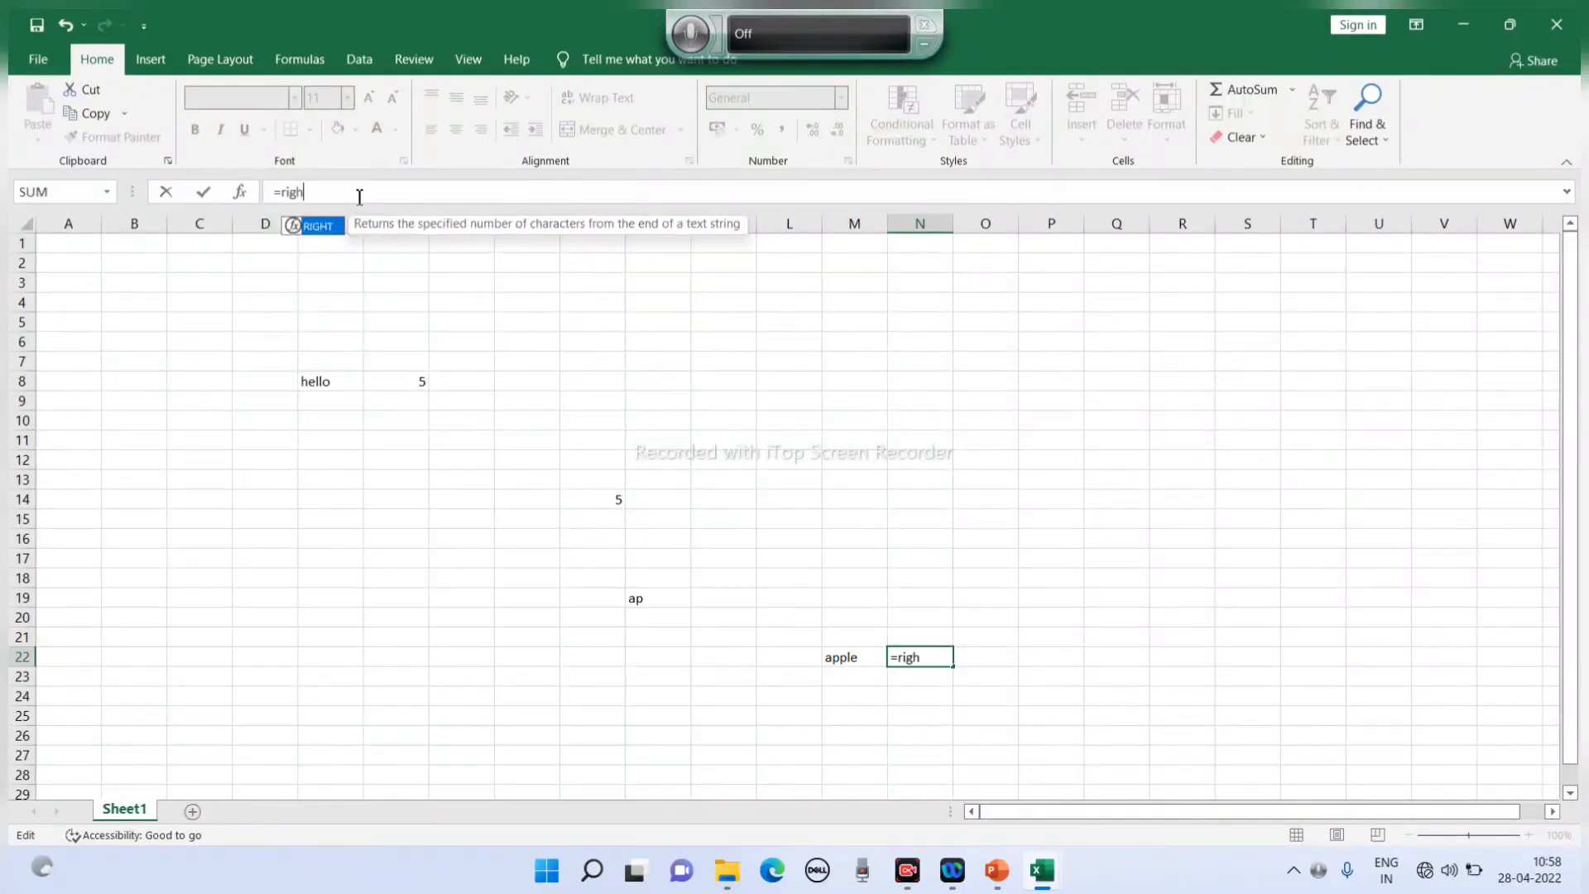
type("t")
type("()")
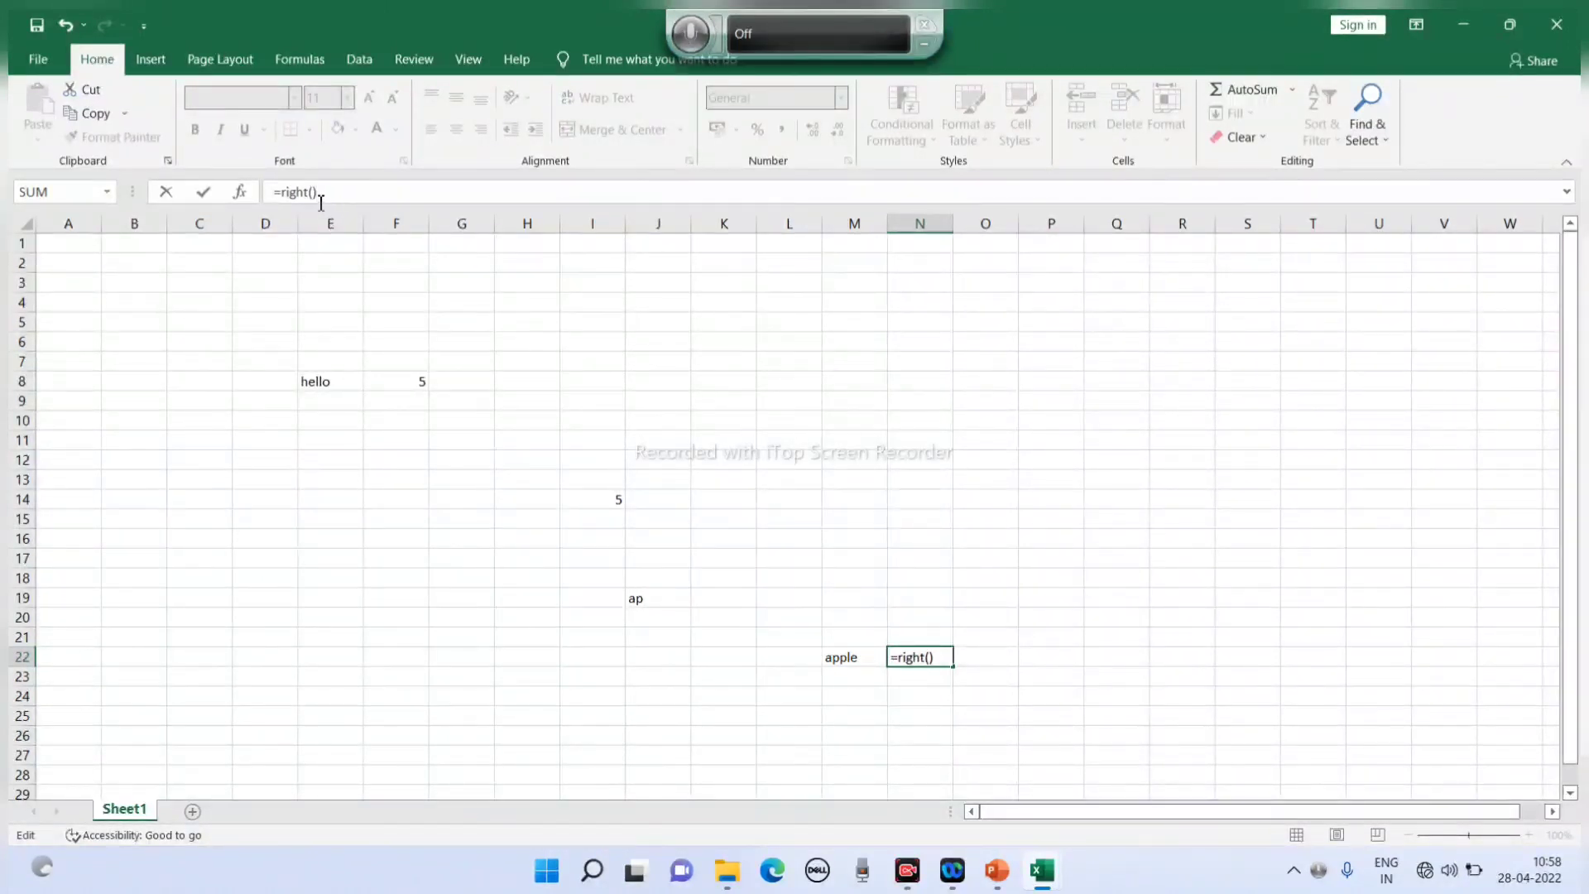
left_click(856, 660)
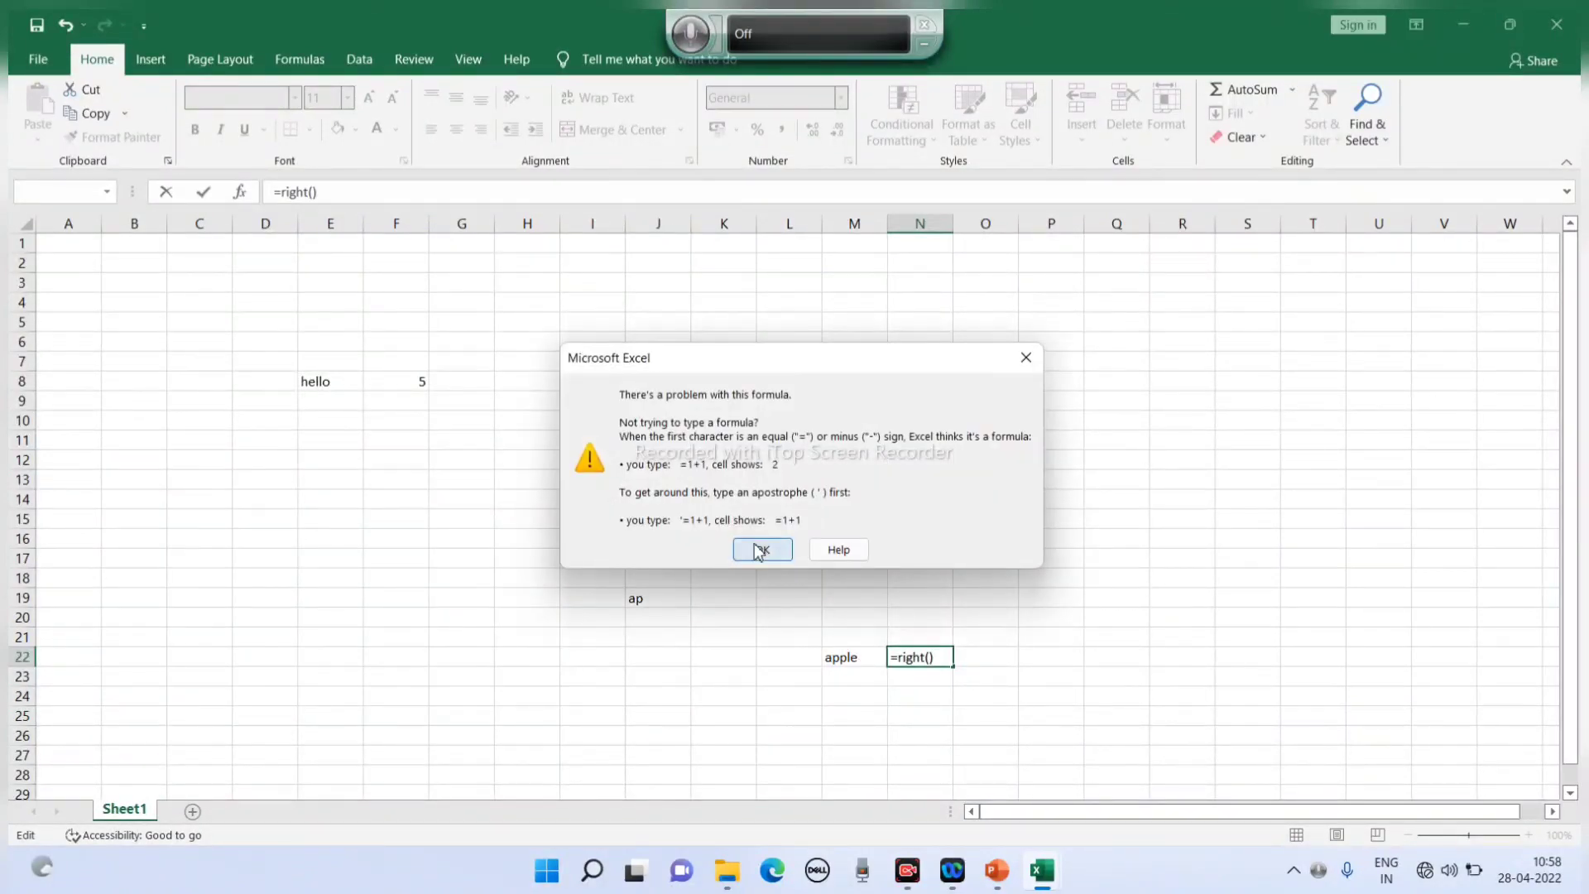
left_click(762, 550)
left_click(846, 660)
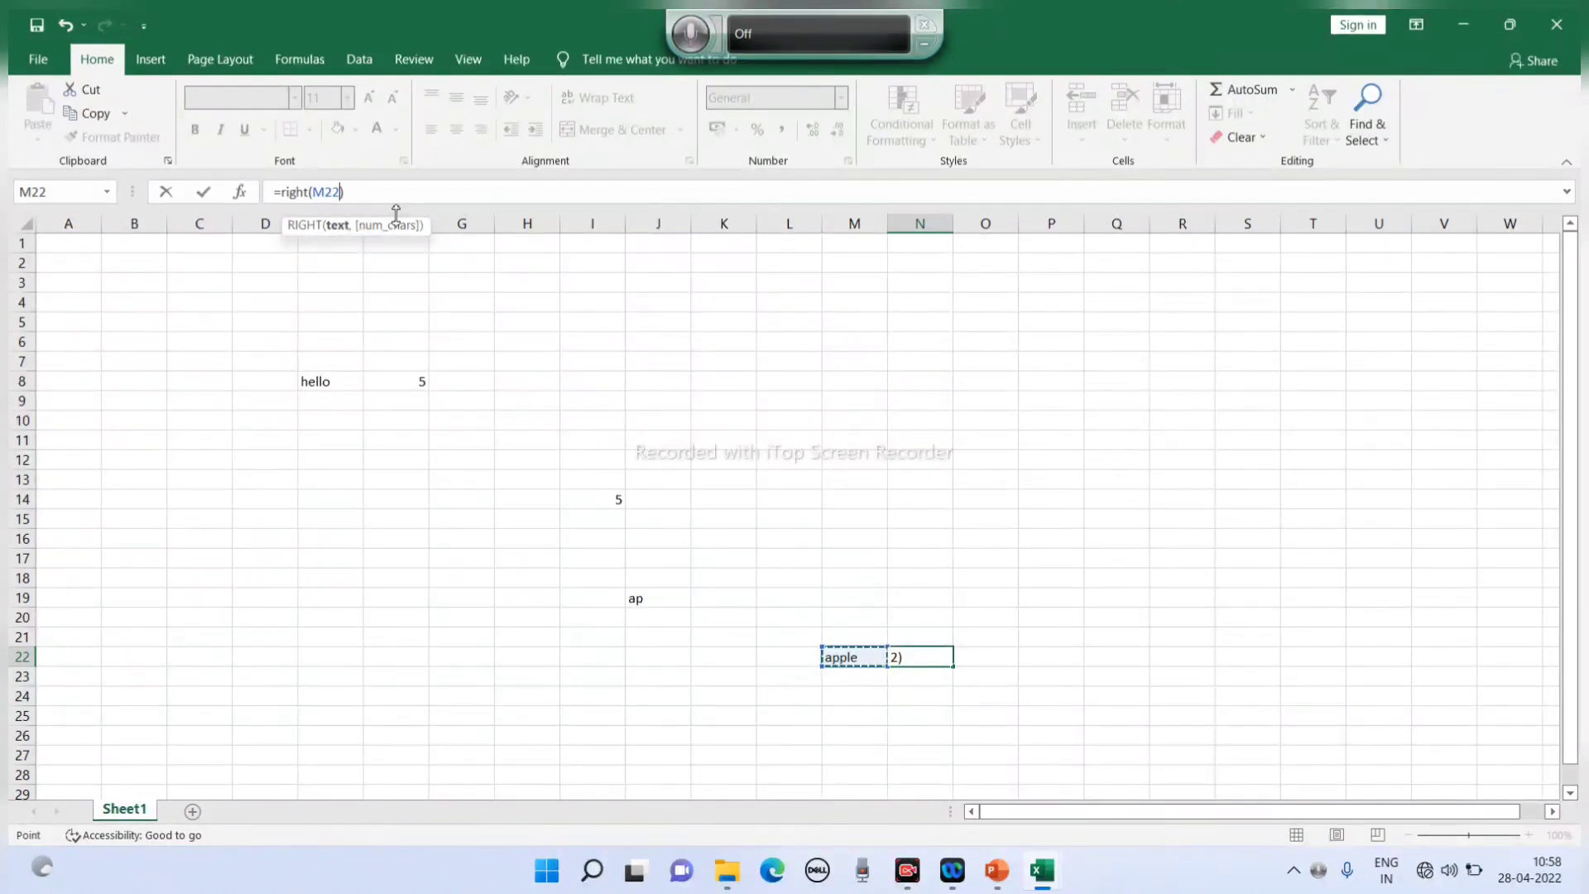
type(",")
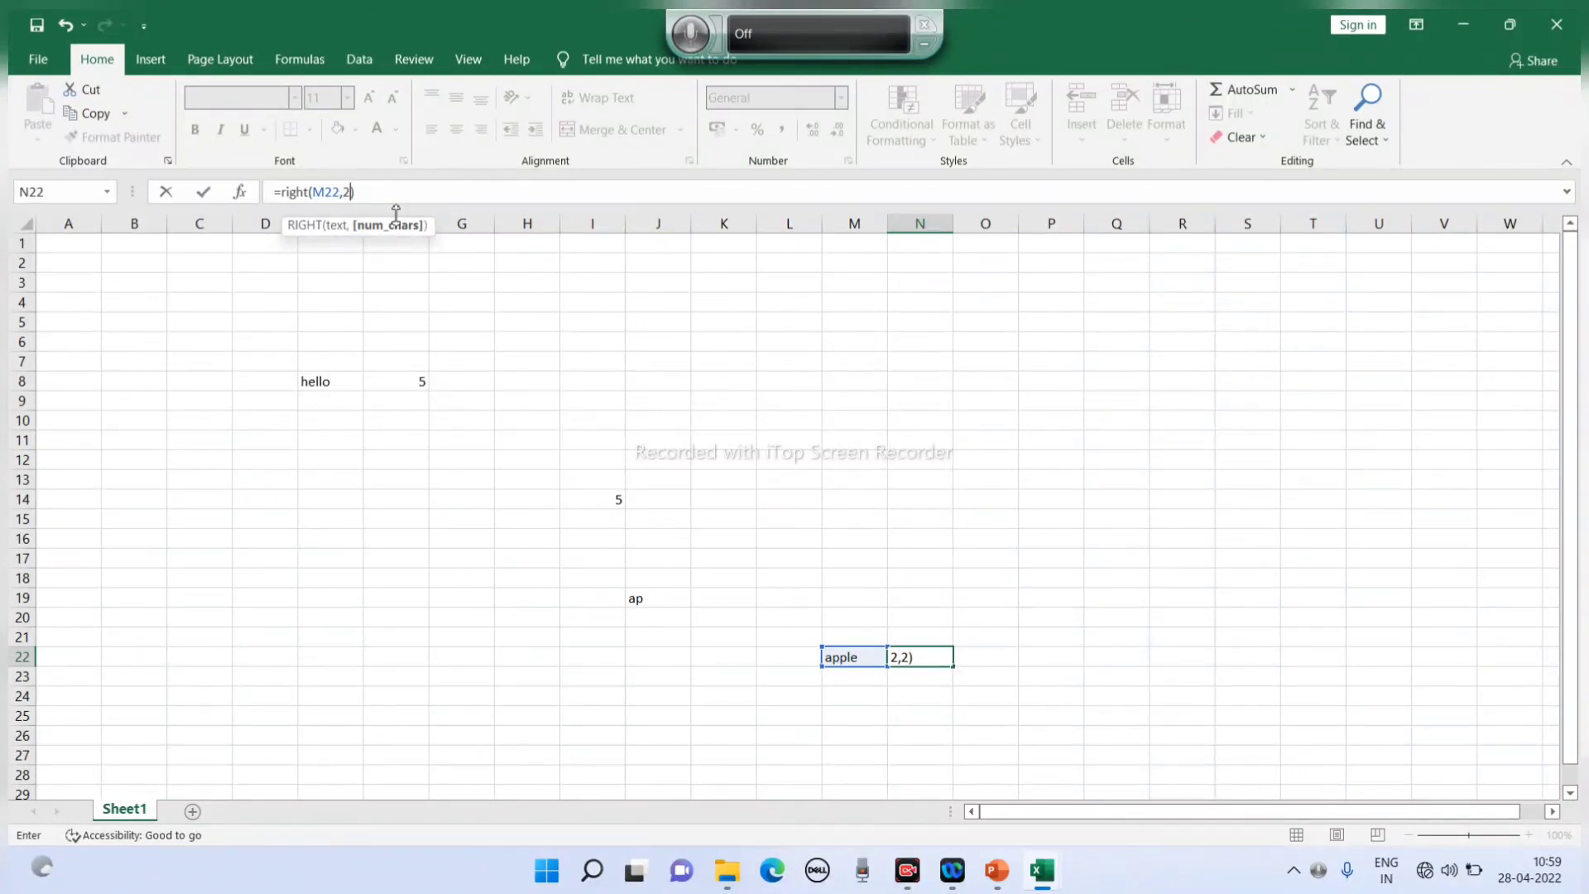
type("2")
left_click(380, 193)
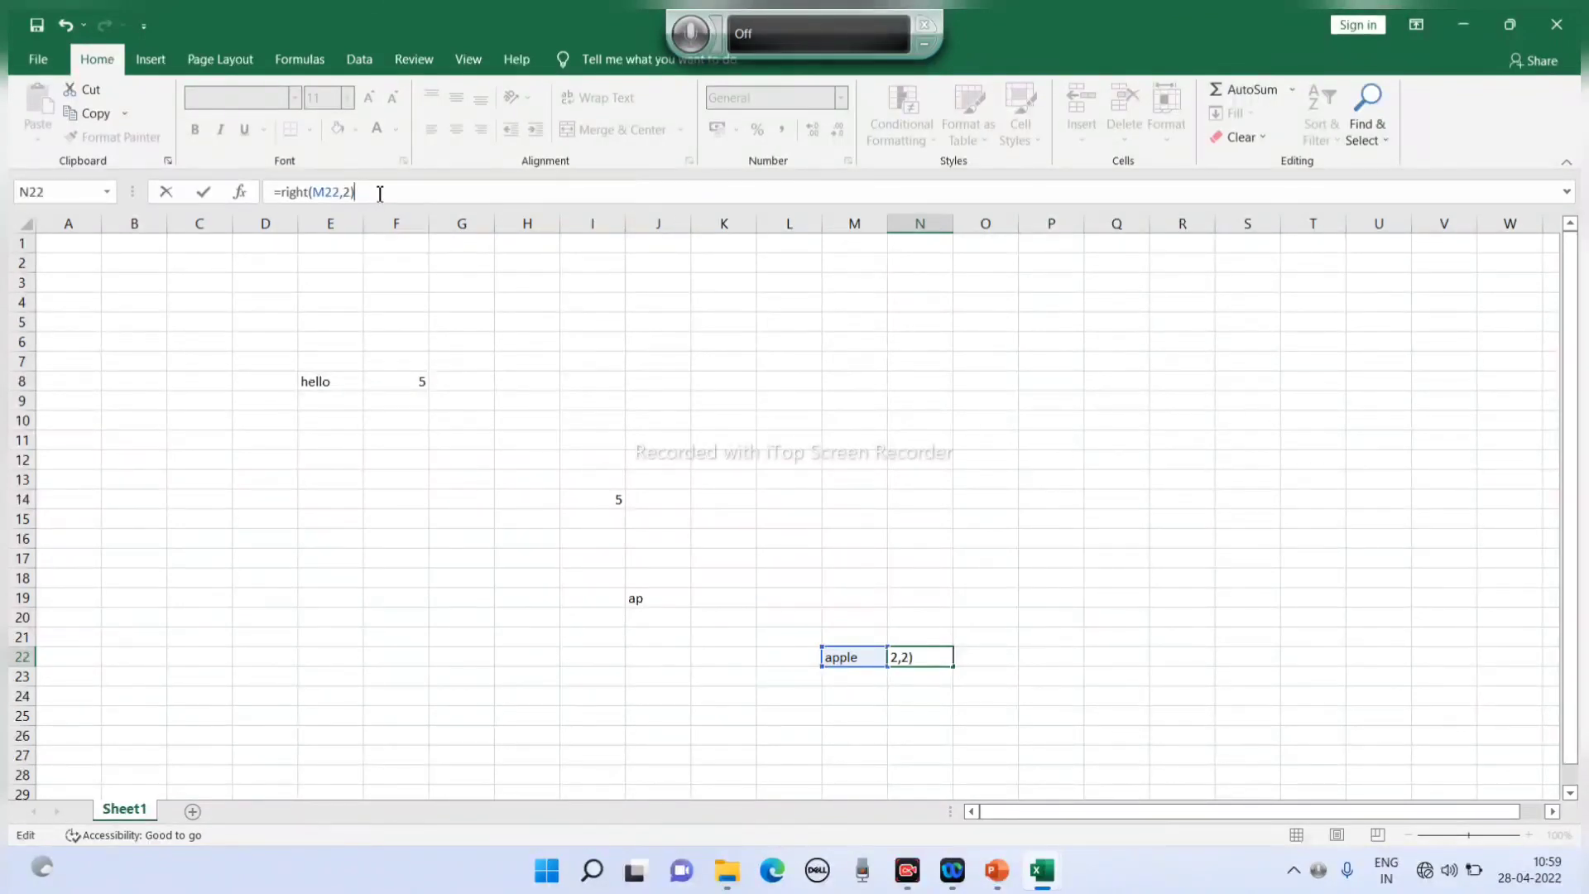
key("Return")
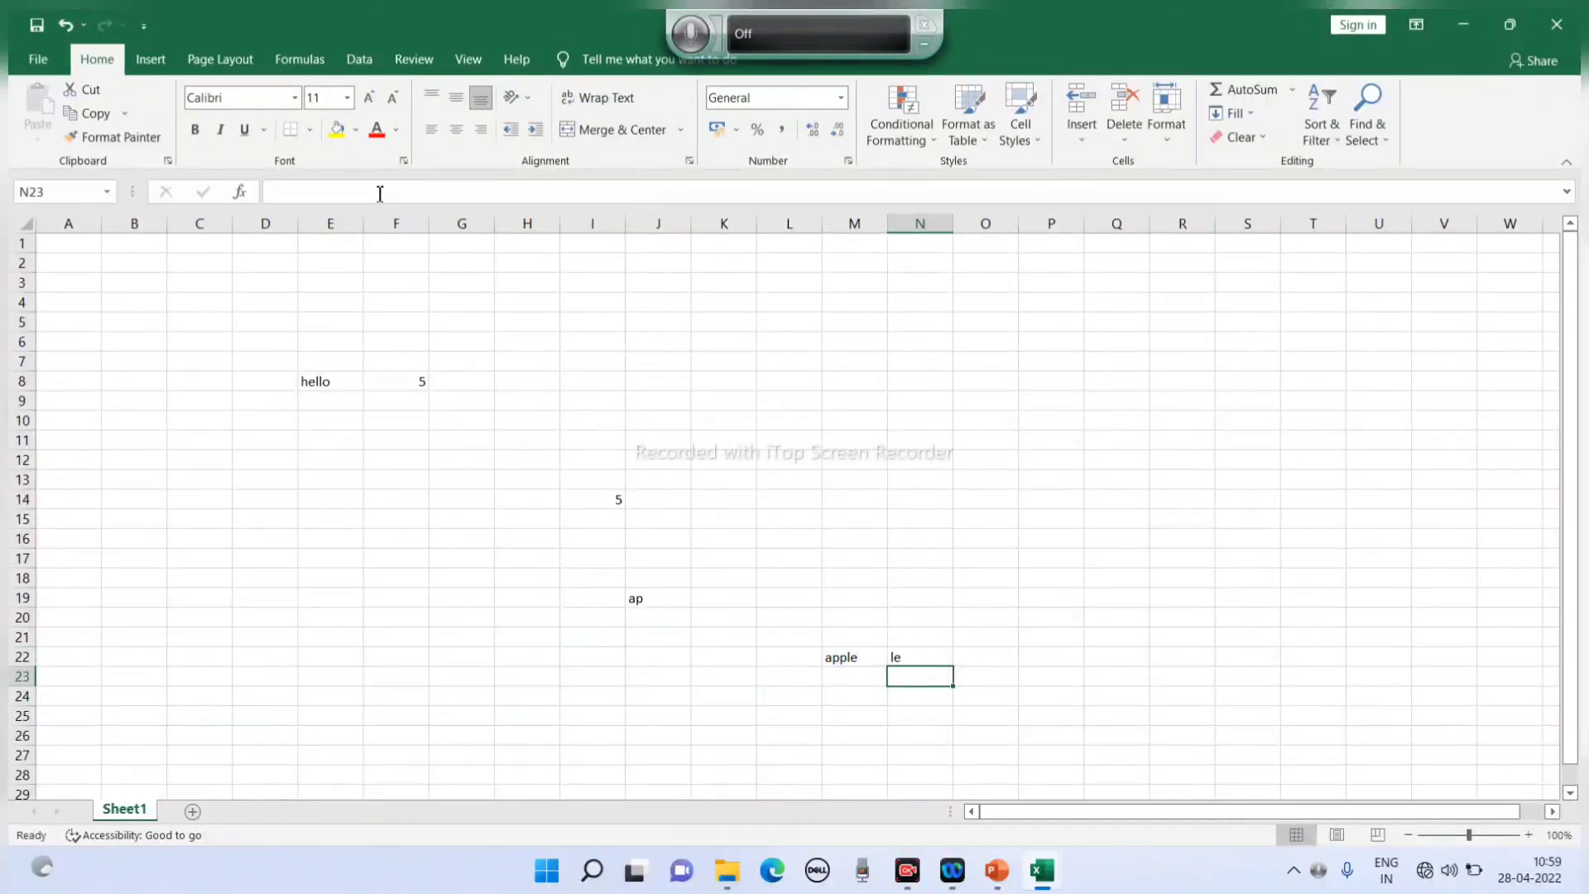
left_click(926, 658)
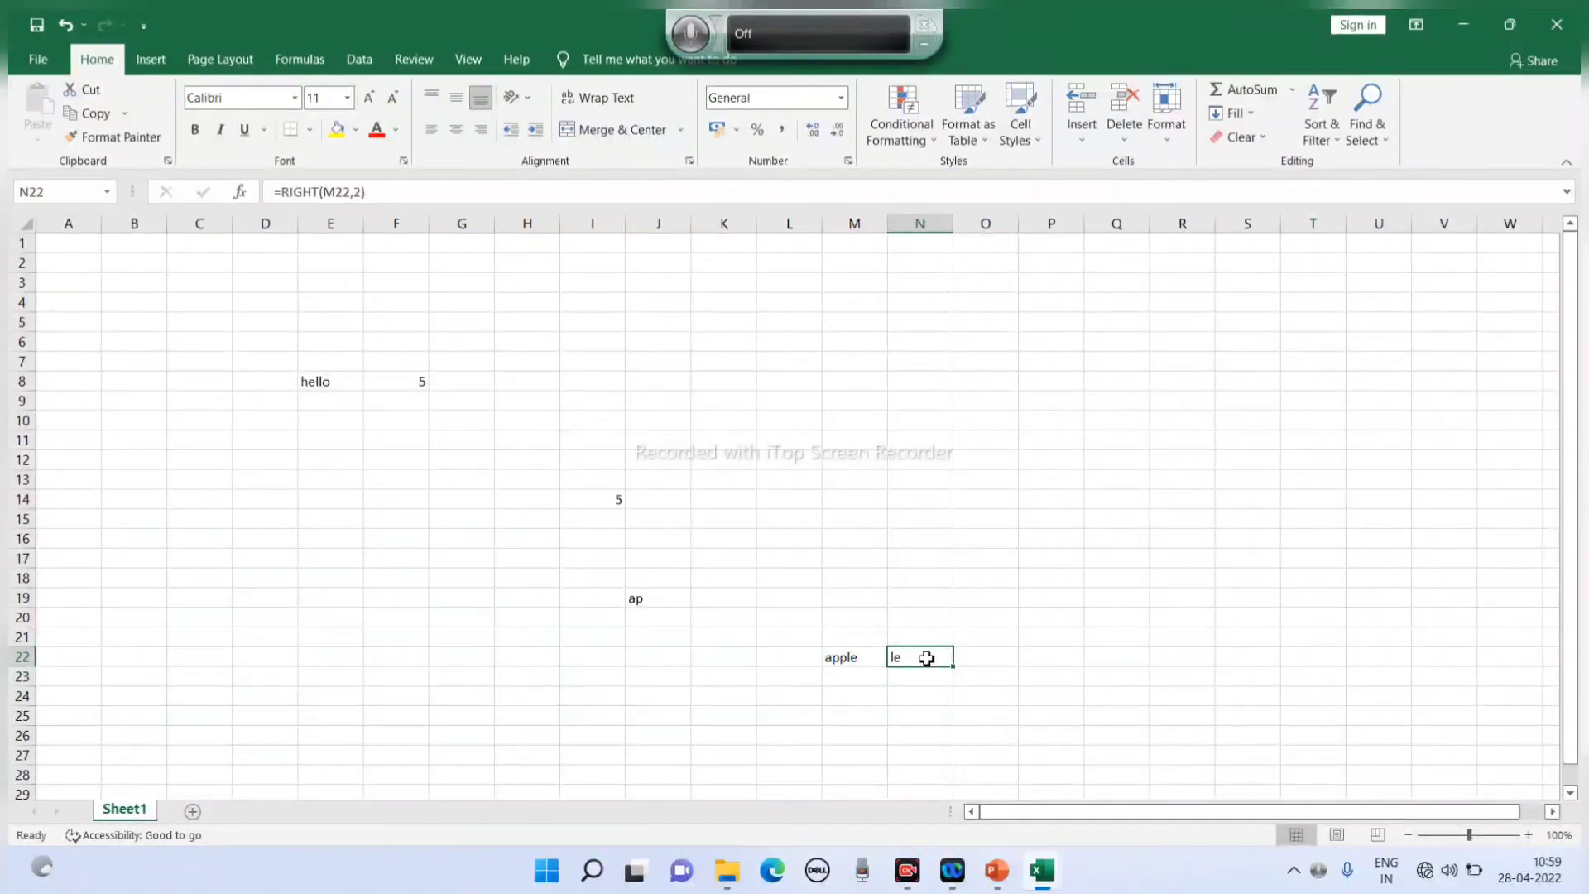
- Return to the PowerPoint Functions slide
left_click(660, 693)
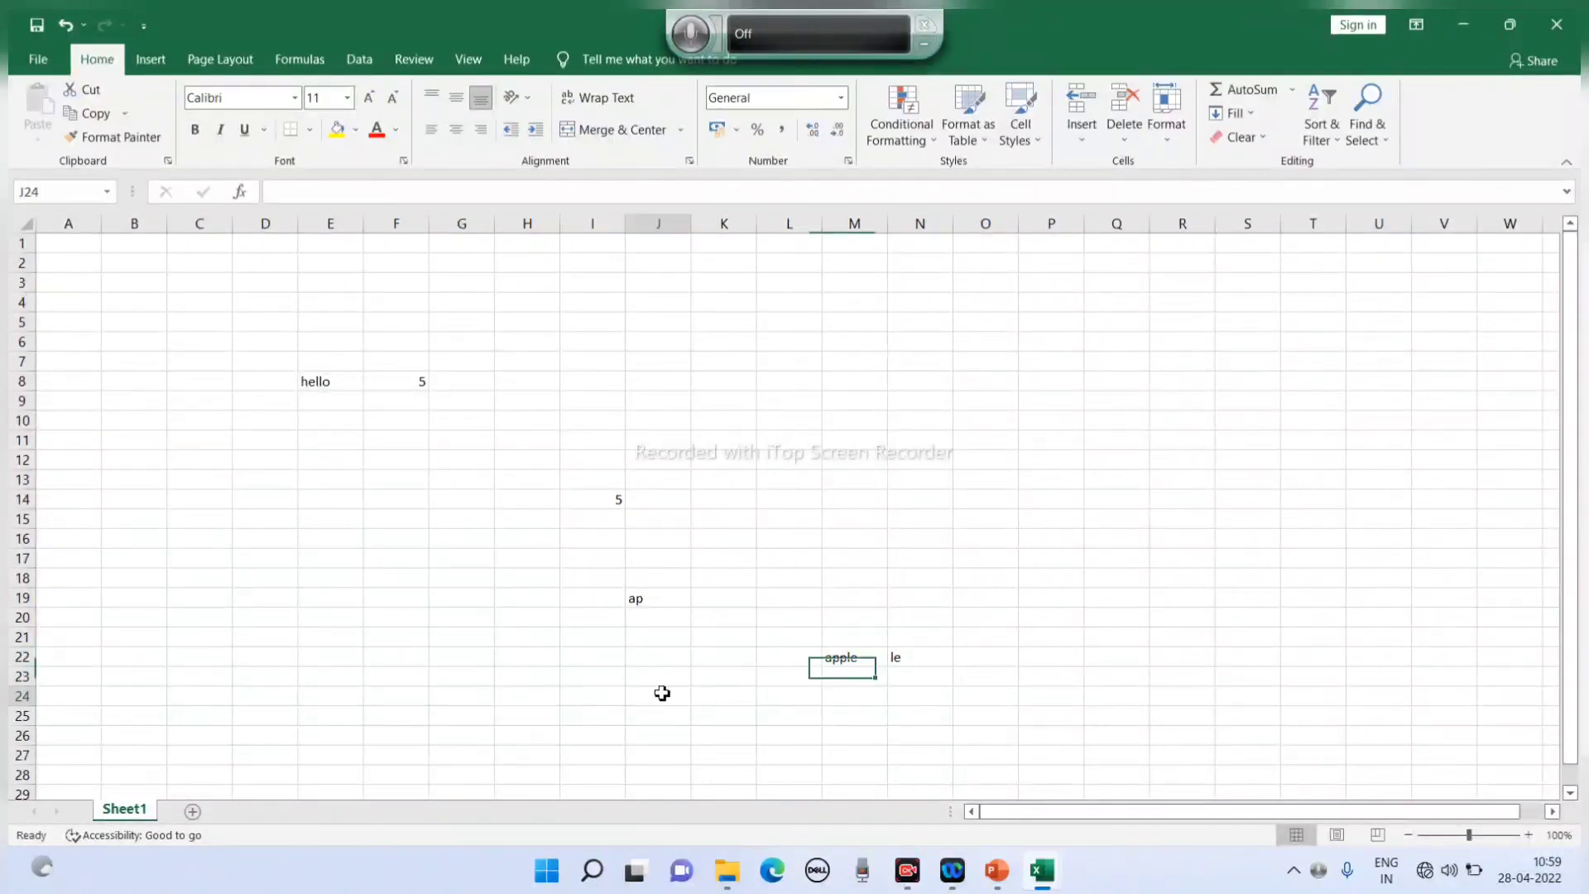
left_click(996, 869)
left_click(1184, 823)
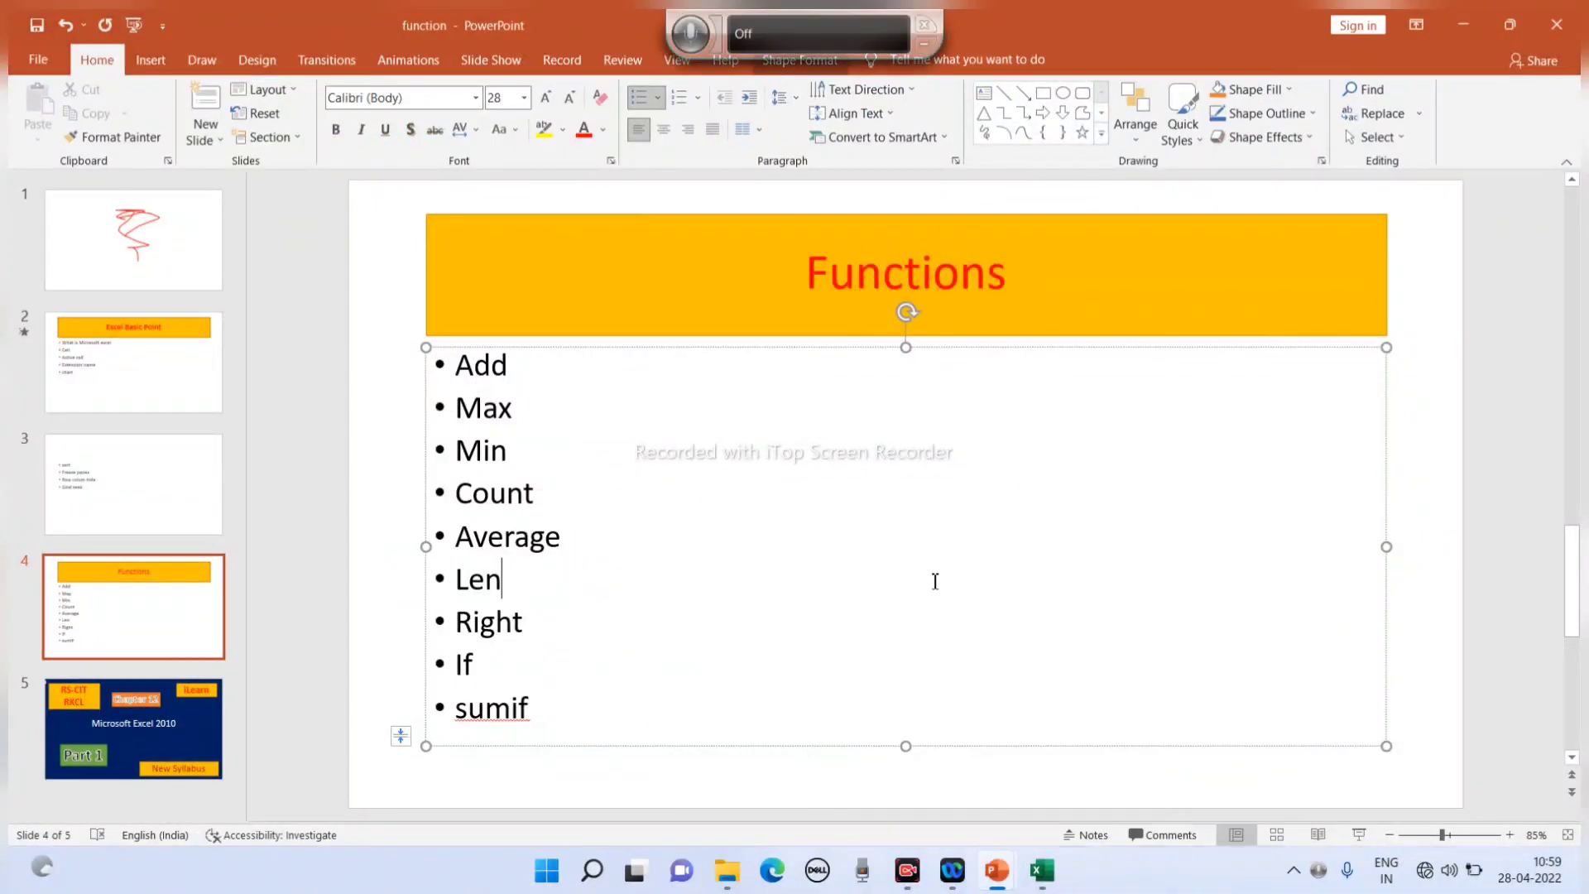